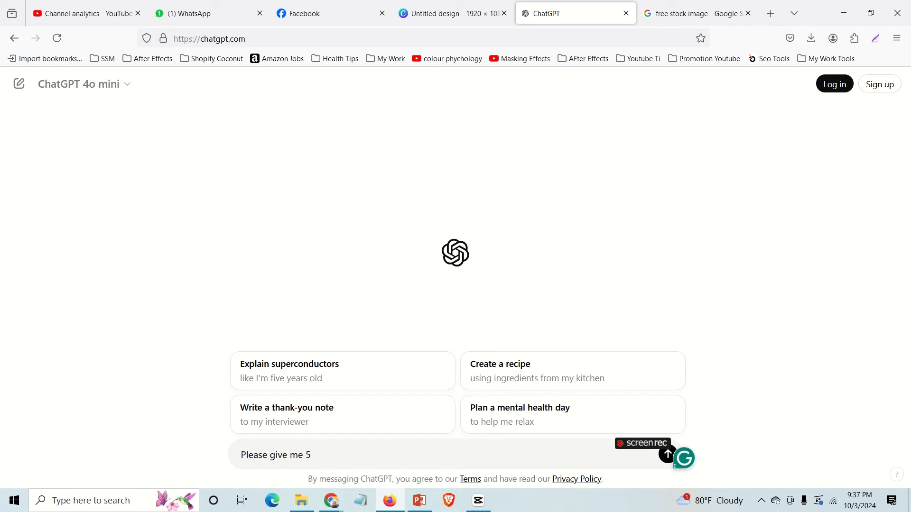
- Ask ChatGPT for 5 quotes about health with title and description
text(quotes about hea)
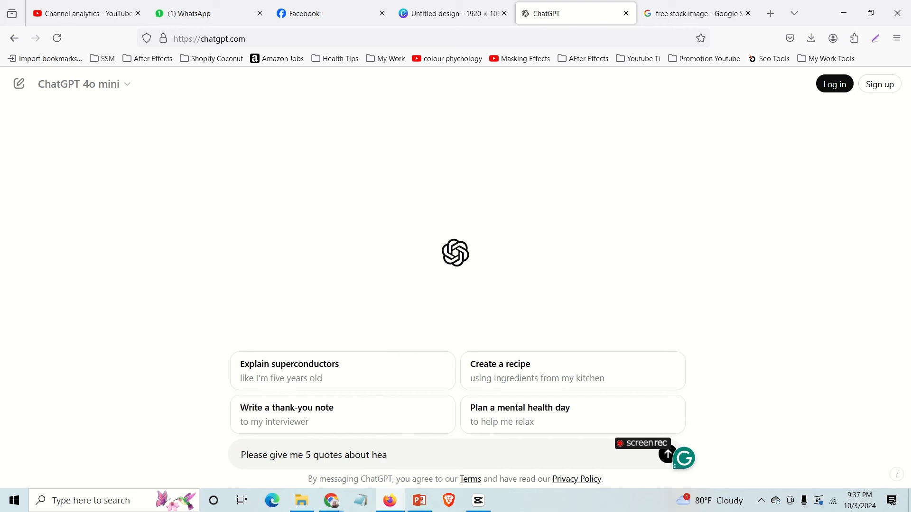
text(lth with title and des)
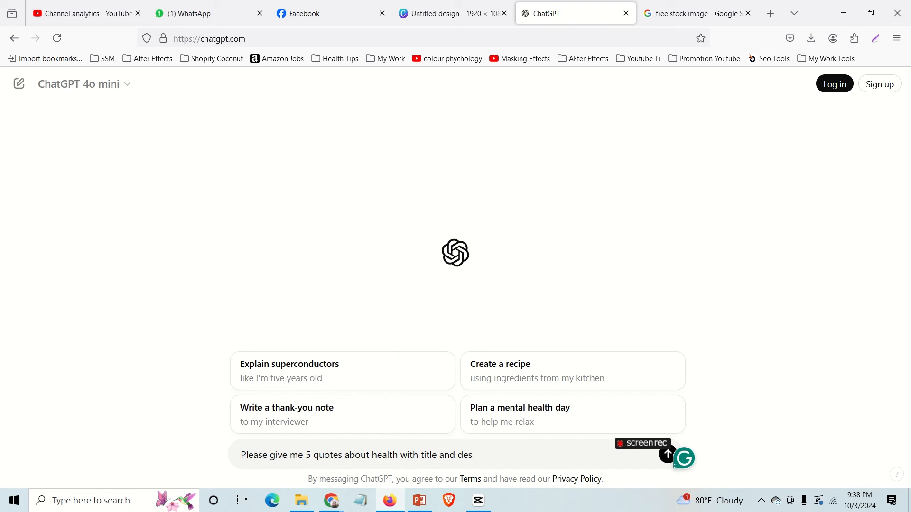
text(cription and)
key(BackSpace)
key(BackSpace)
key(BackSpace)
key(BackSpace)
key(BackSpace)
key(BackSpace)
key(BackSpace)
key(Return)
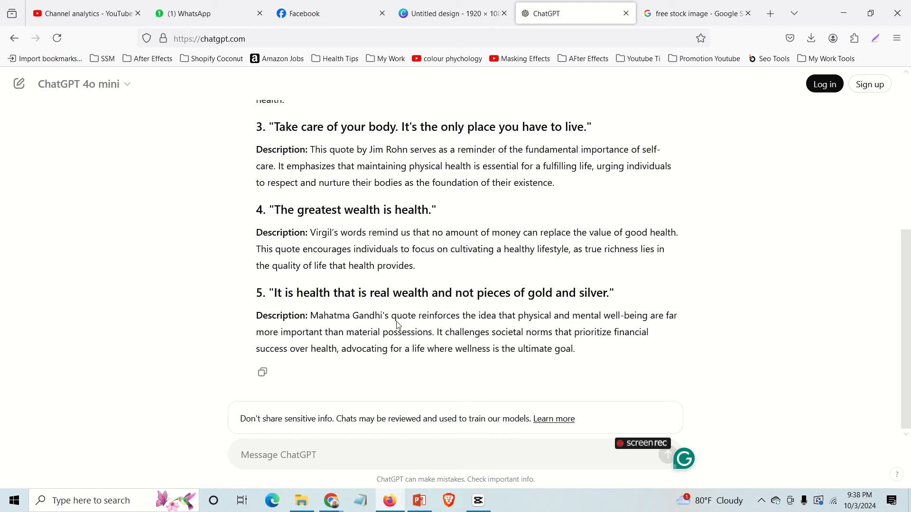
- Ask for the five health quotes to be given again in a tabular format
scroll(426, 312, up, 5)
scroll(378, 303, down, 5)
scroll(496, 263, up, 5)
scroll(451, 284, down, 5)
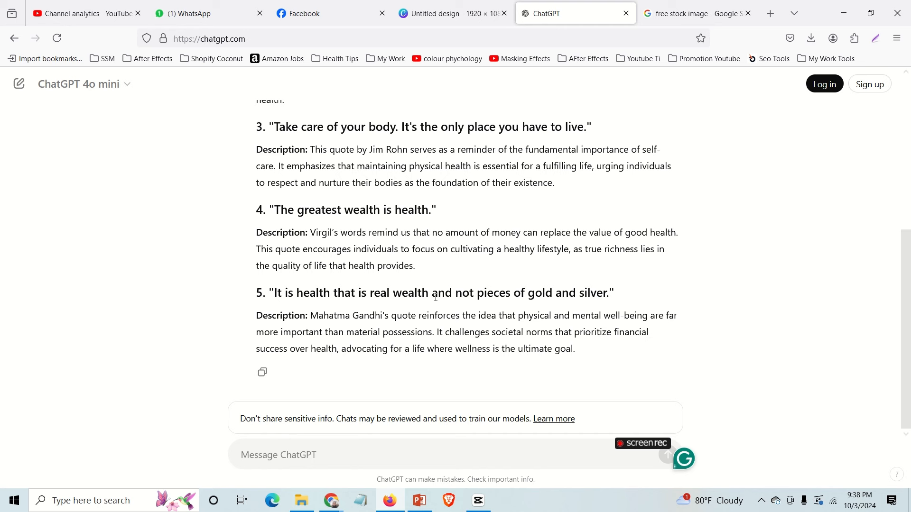
click(307, 455)
text(Please )
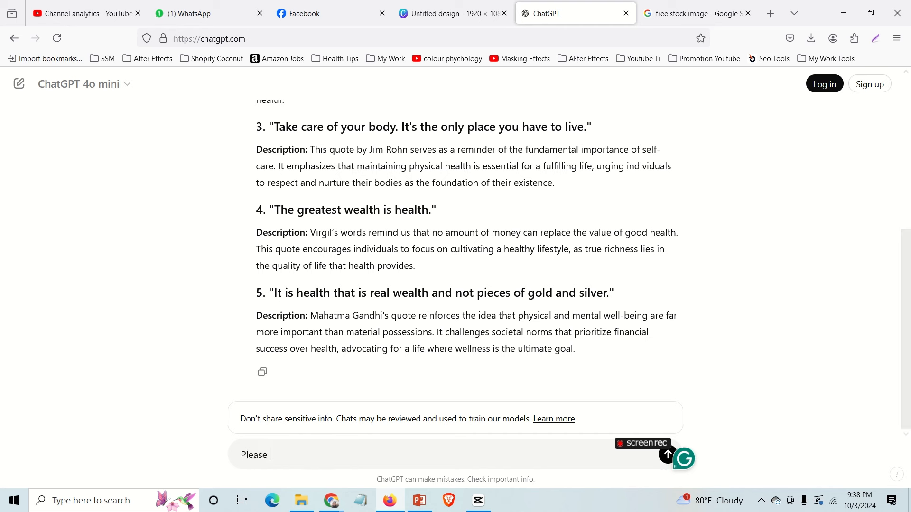
text(give me it a tebular for)
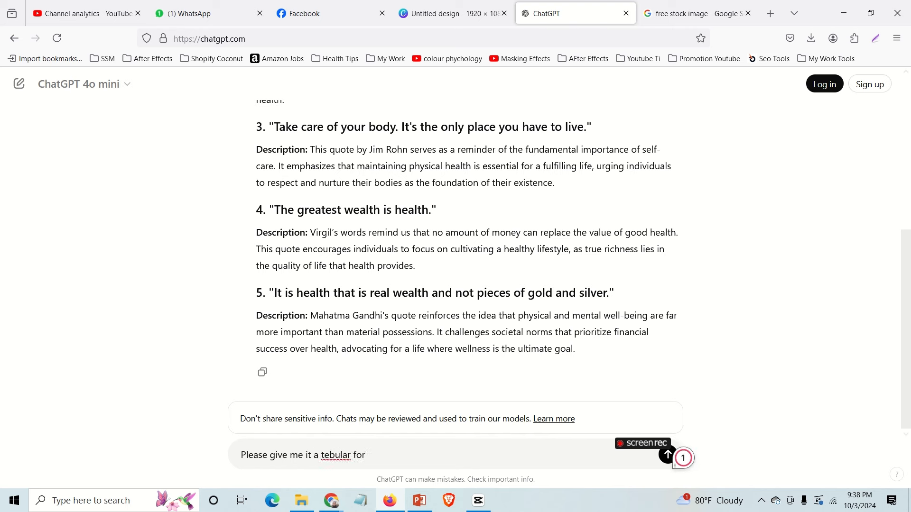
text(mat)
key(Return)
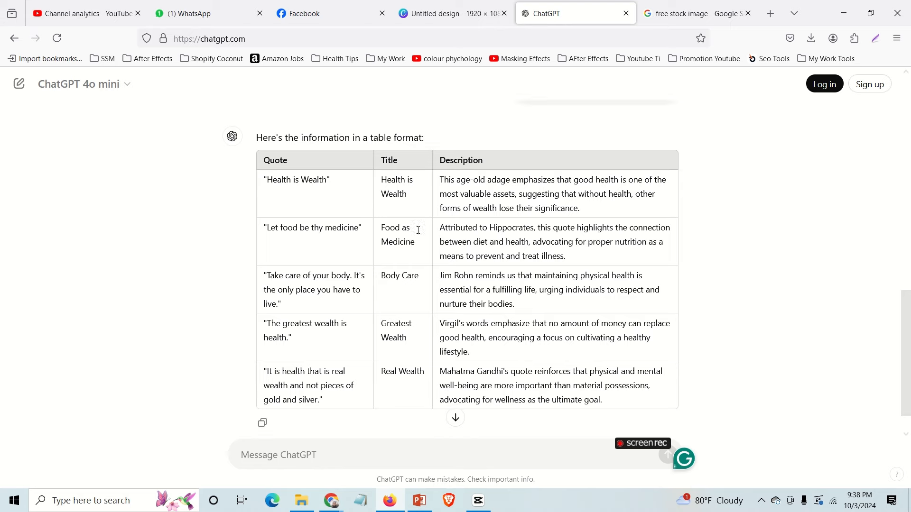
- Examine the table of quotes, titles and descriptions, and select the first row's title "Health is Wealth"
scroll(419, 230, up, 3)
scroll(411, 265, down, 5)
scroll(411, 266, up, 10)
scroll(383, 185, down, 8)
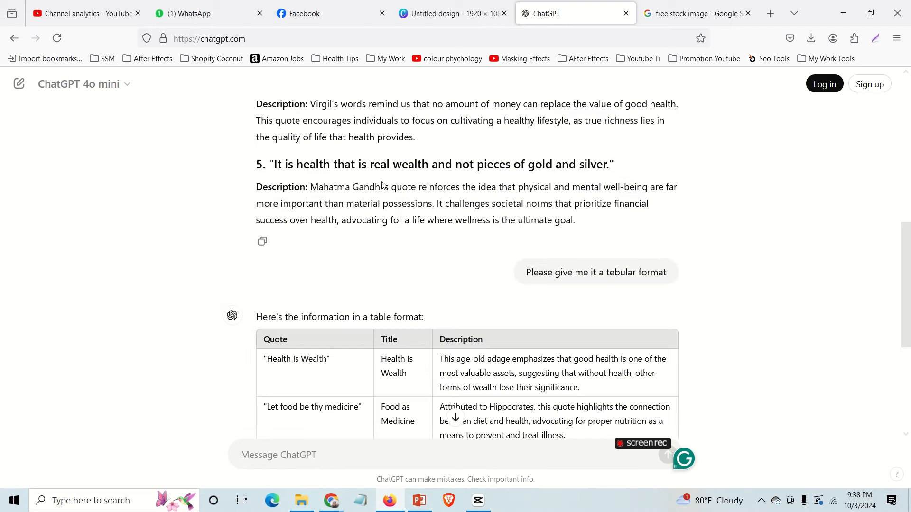
scroll(382, 188, down, 4)
scroll(379, 188, up, 7)
scroll(379, 187, down, 7)
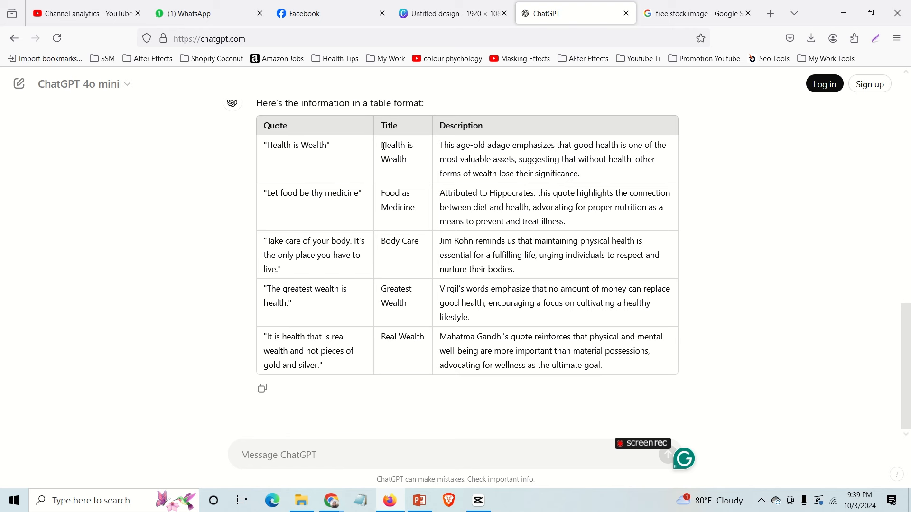
drag(384, 147, 417, 159)
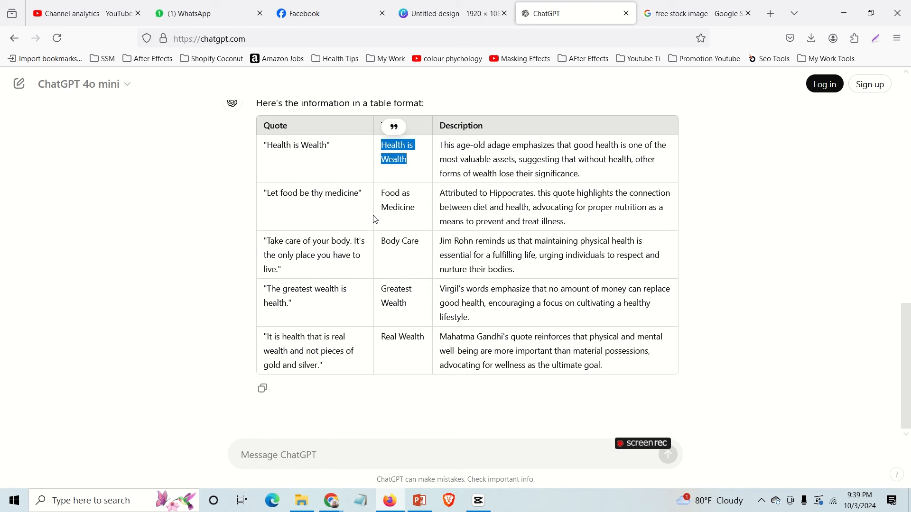
click(443, 19)
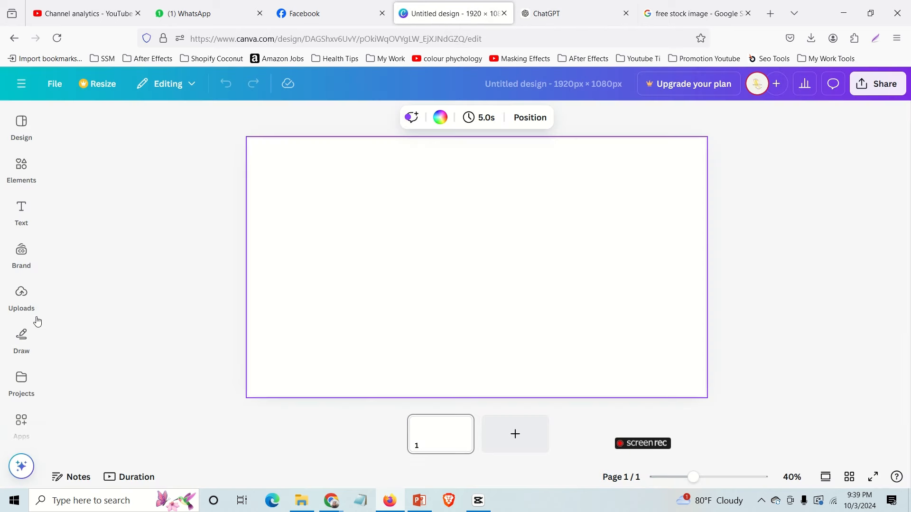
click(23, 382)
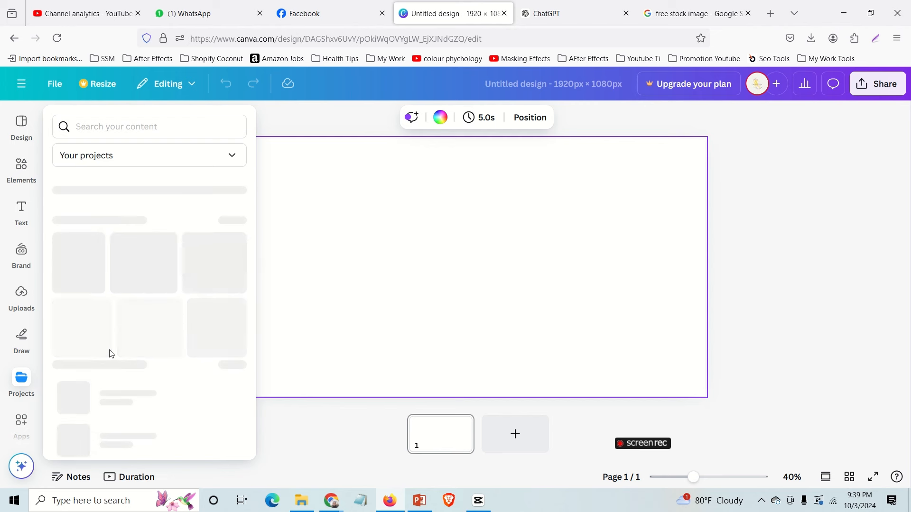
click(348, 266)
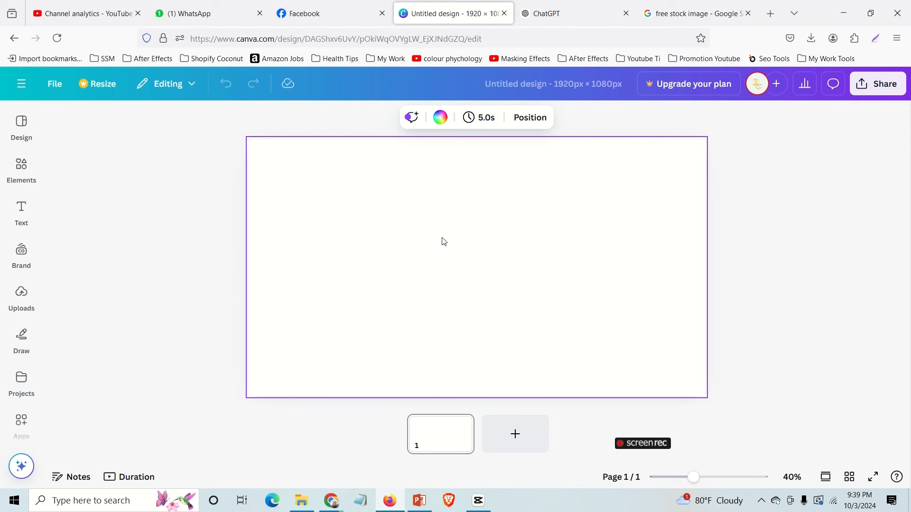
click(575, 15)
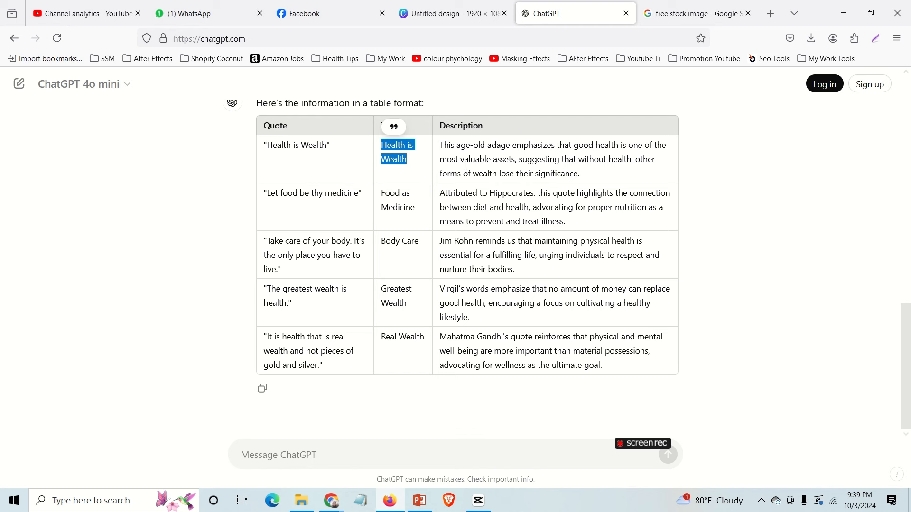
- Switch to the blank 1920 × 1080 px Canva design and add a rectangle shape to the page
click(440, 25)
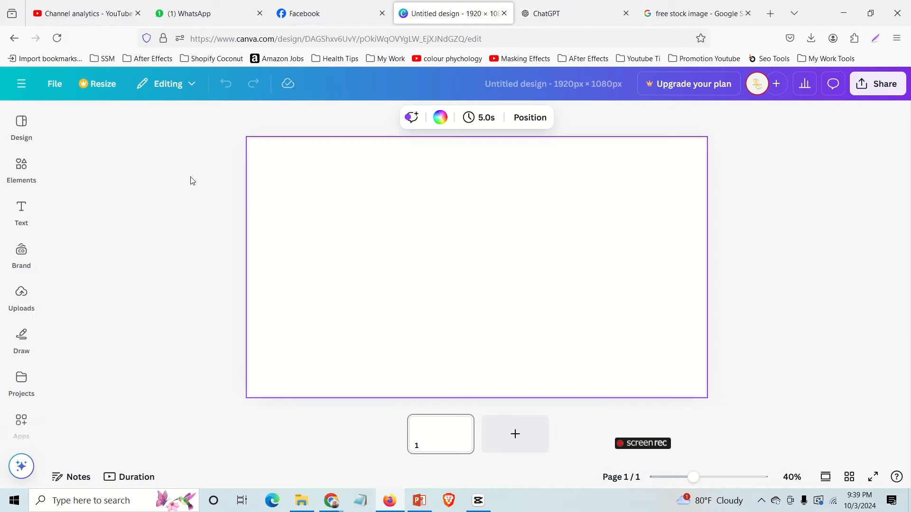
click(32, 253)
click(22, 299)
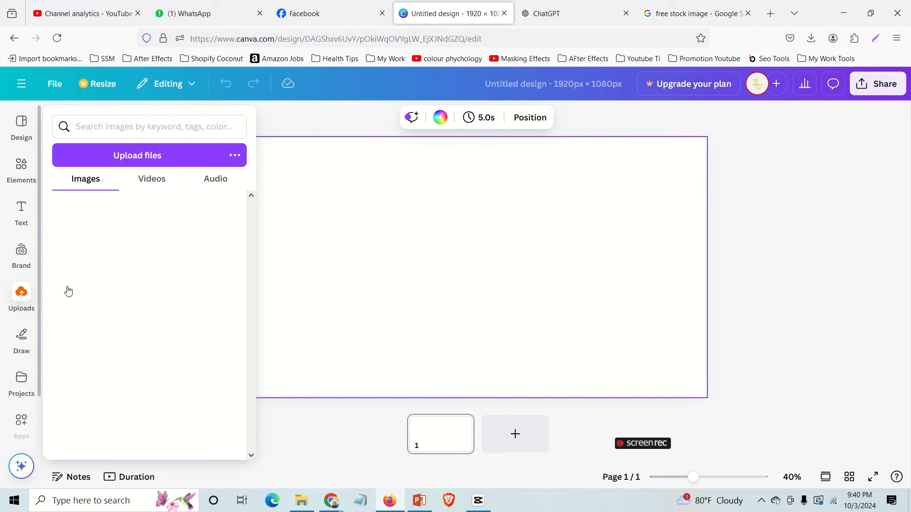
click(20, 219)
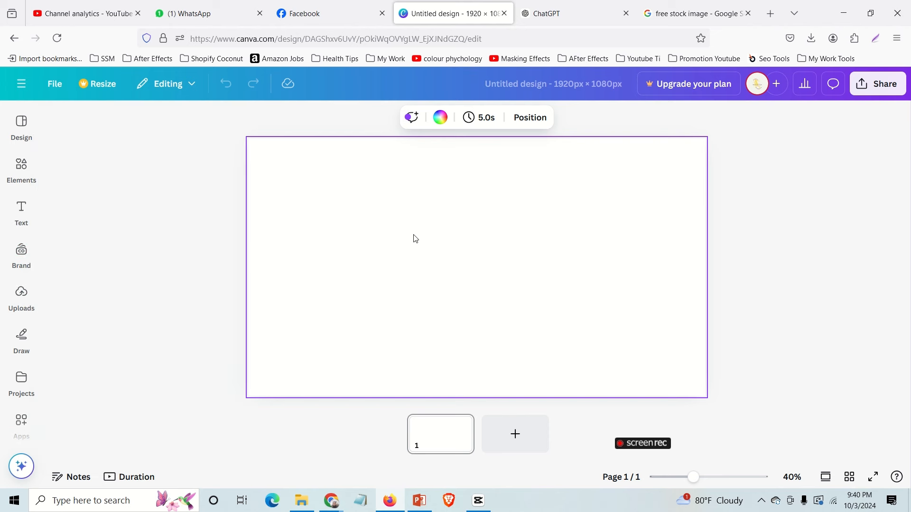
mouse_move(20, 182)
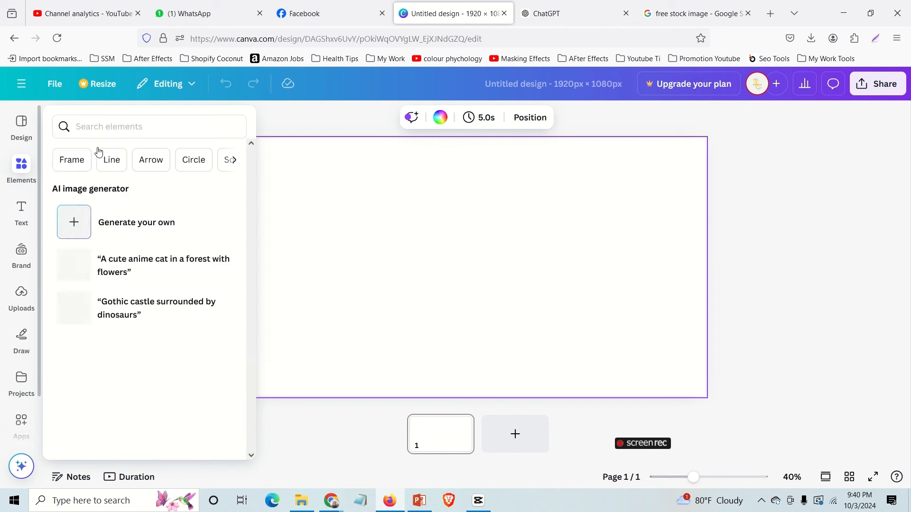
click(117, 124)
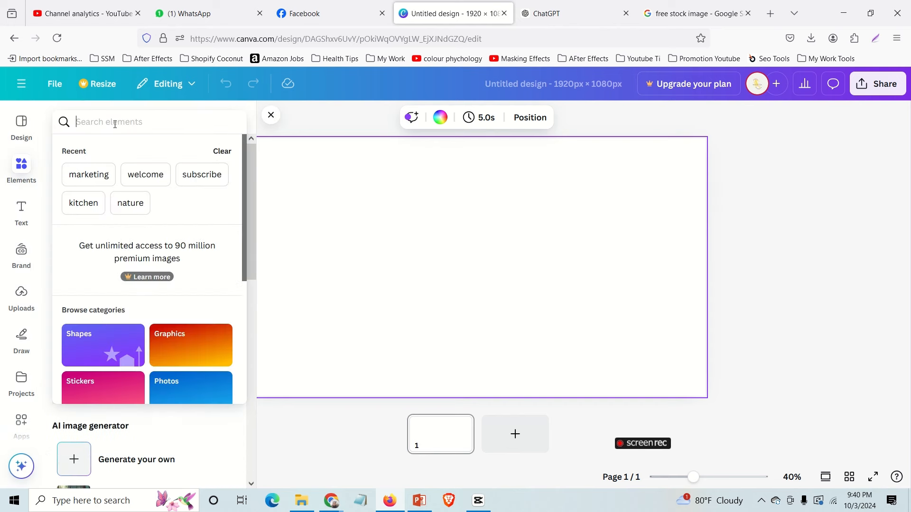
text(rec)
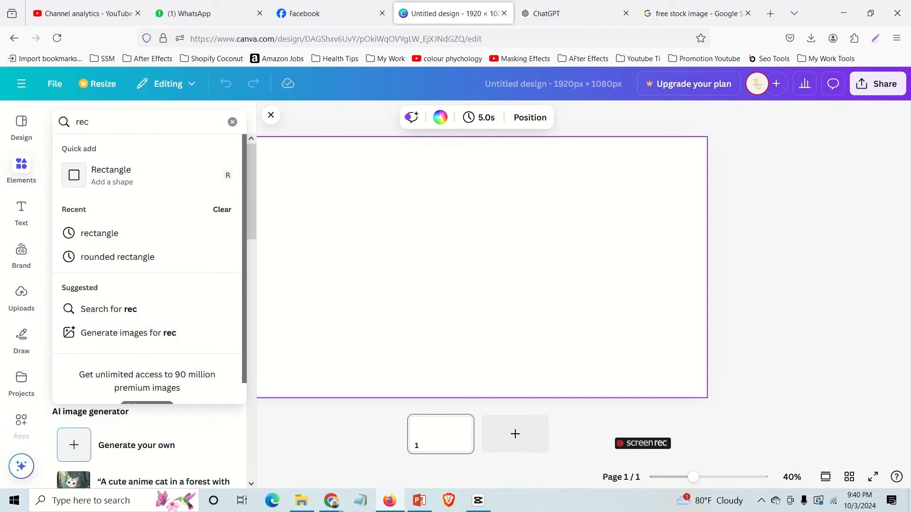
text(tan)
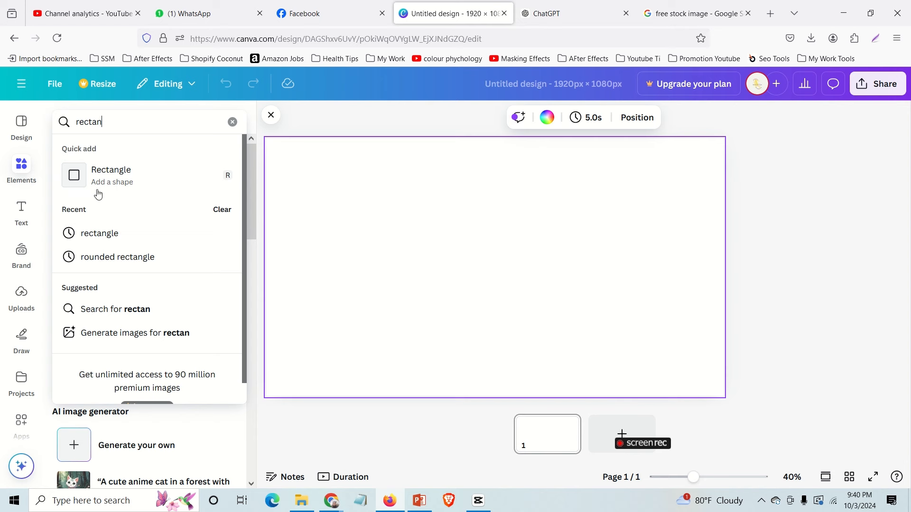
click(538, 240)
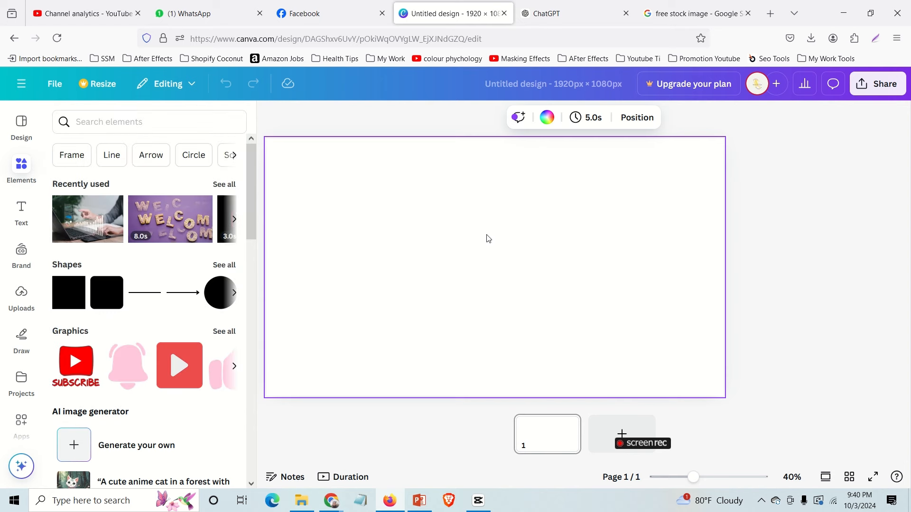
key(r)
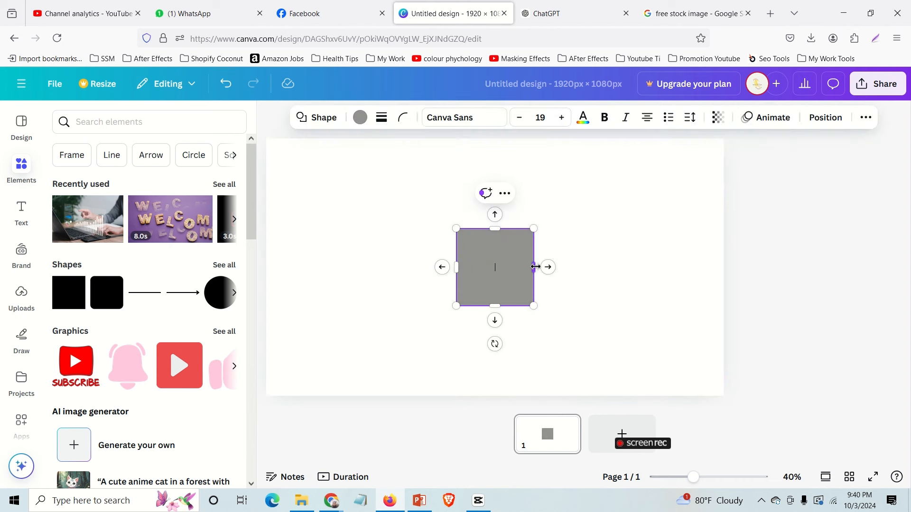
- Widen and flatten the grey rectangle into a horizontal bar about half the page wide and place it at the page's top margin
drag(535, 266, 621, 267)
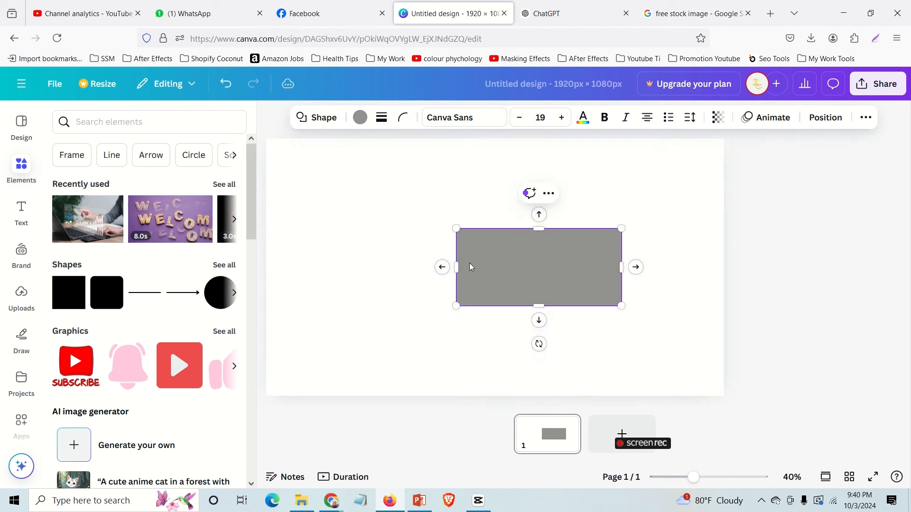
drag(454, 267, 402, 267)
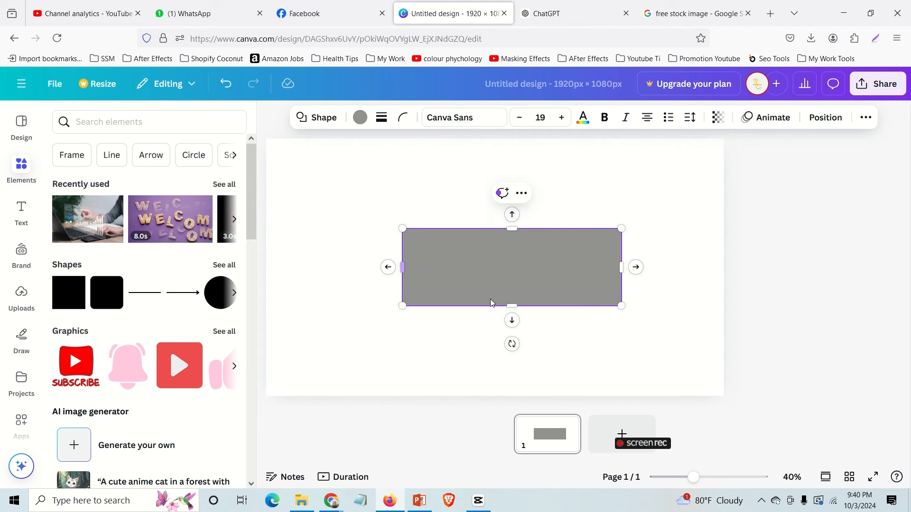
drag(511, 306, 481, 194)
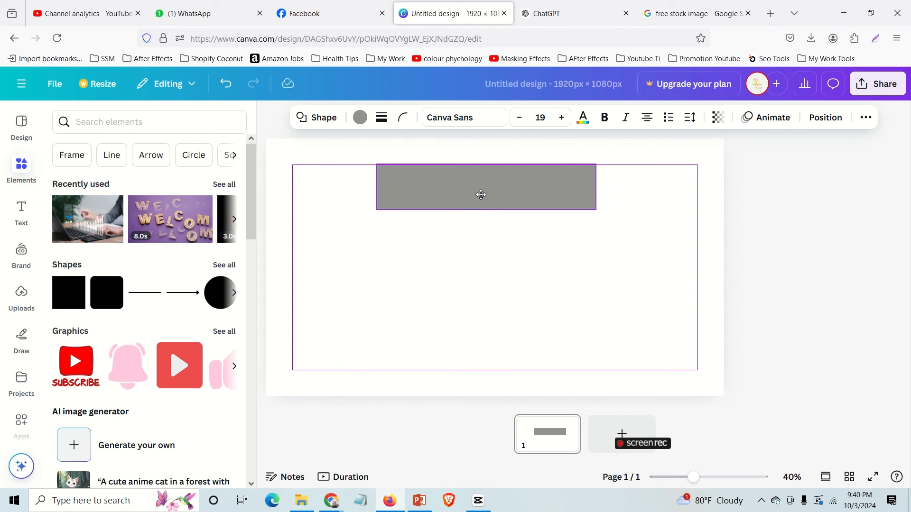
drag(481, 194, 480, 357)
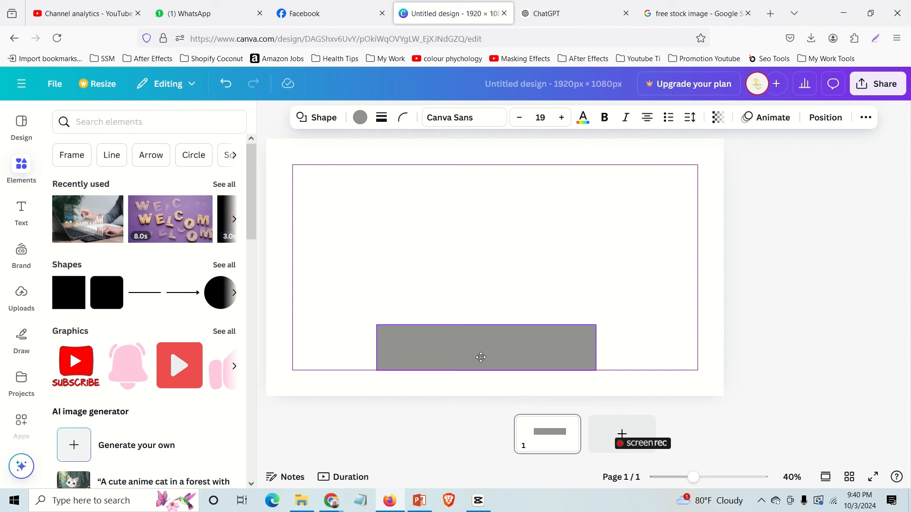
drag(481, 357, 483, 198)
click(561, 257)
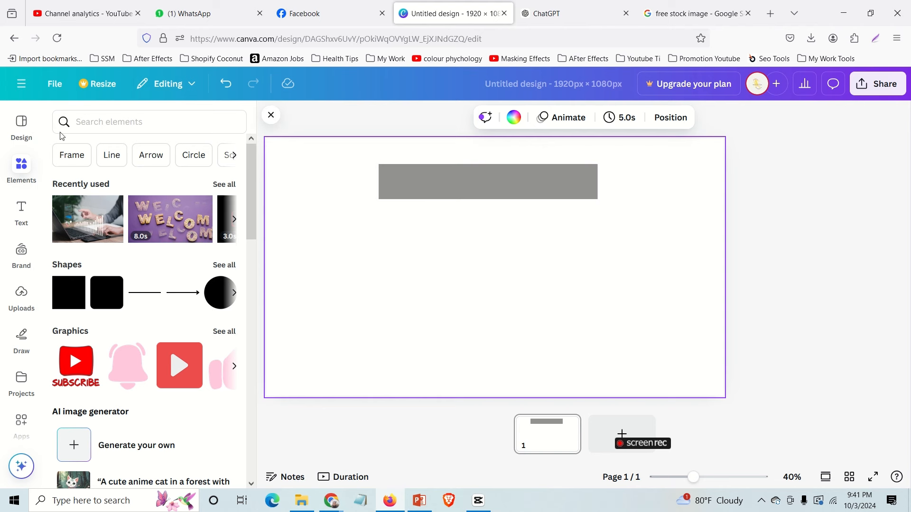
- Search the elements for "frame" and limit the results to frames
click(85, 126)
text(frame)
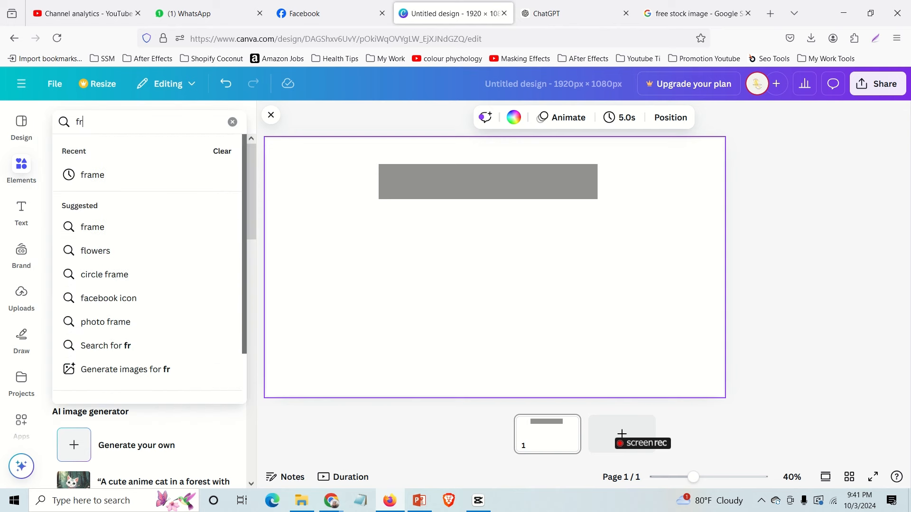
click(101, 186)
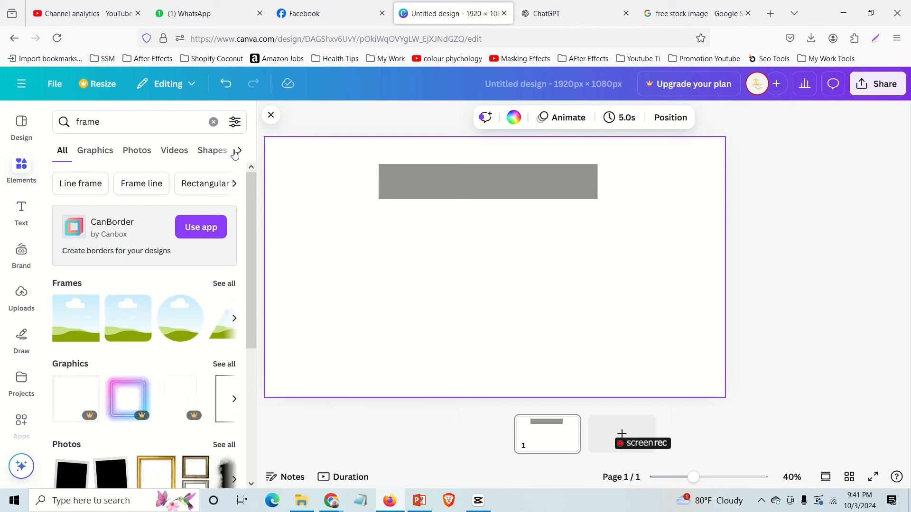
click(236, 151)
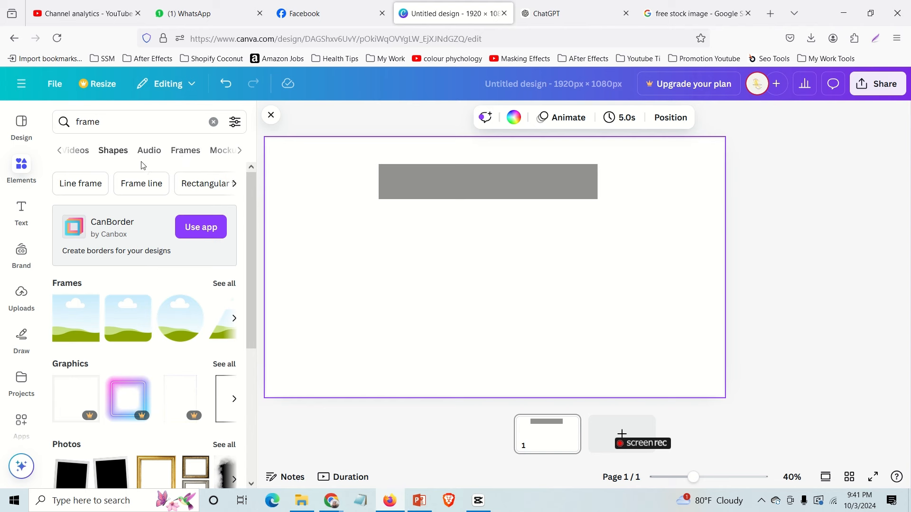
click(172, 157)
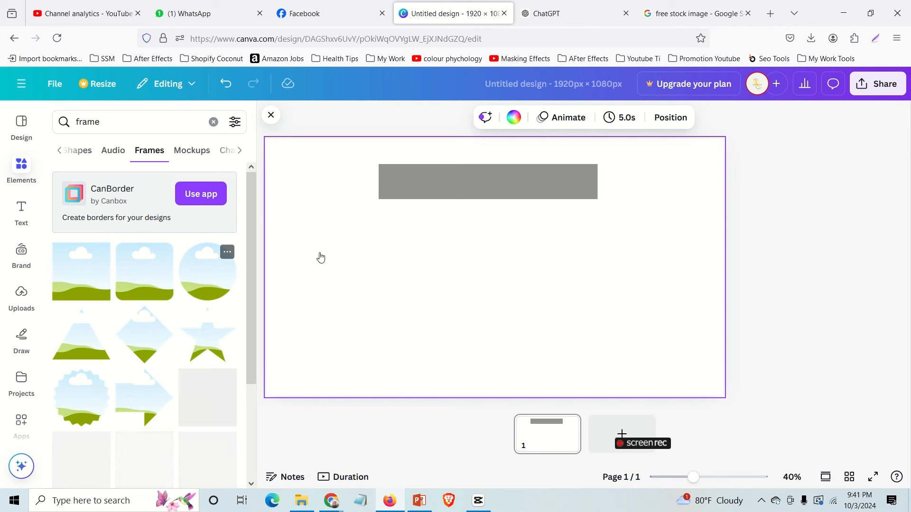
- Add a circular frame, shrink it to less than half its size, and place it below the grey bar, slightly left of the page centre
click(219, 268)
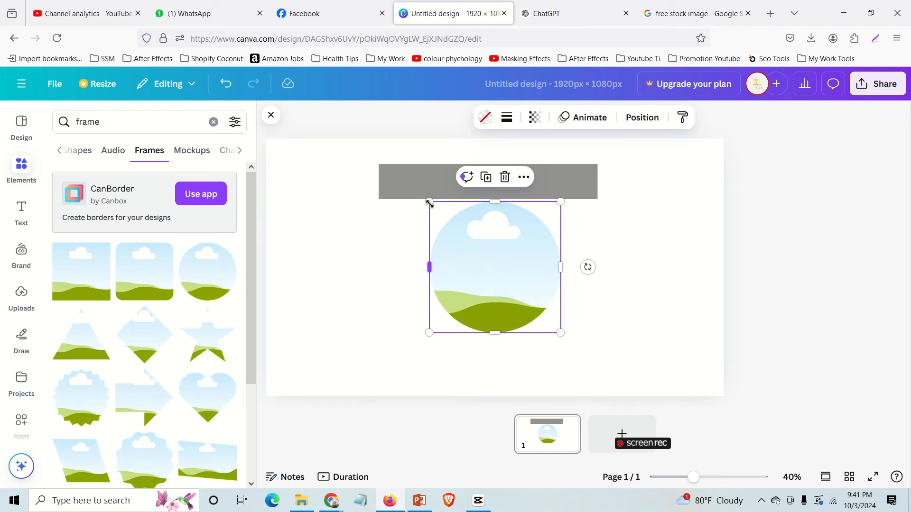
drag(428, 201, 498, 289)
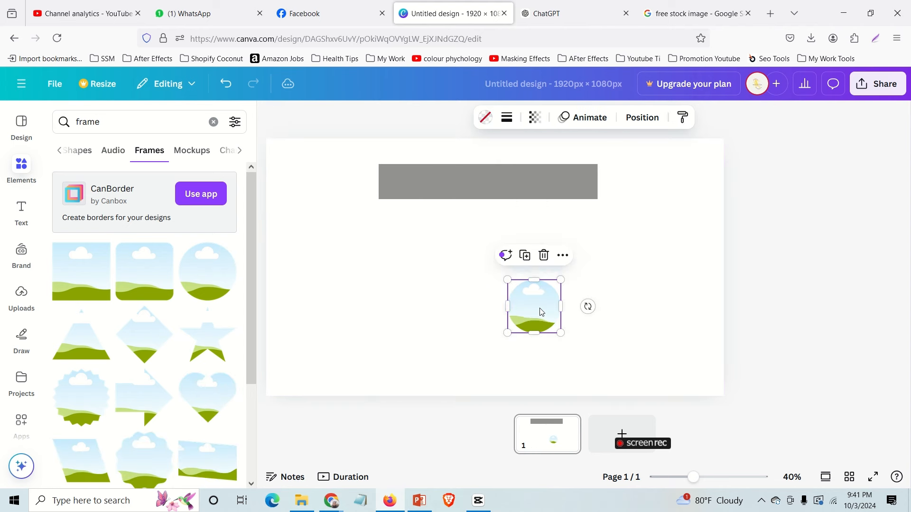
drag(539, 310, 448, 271)
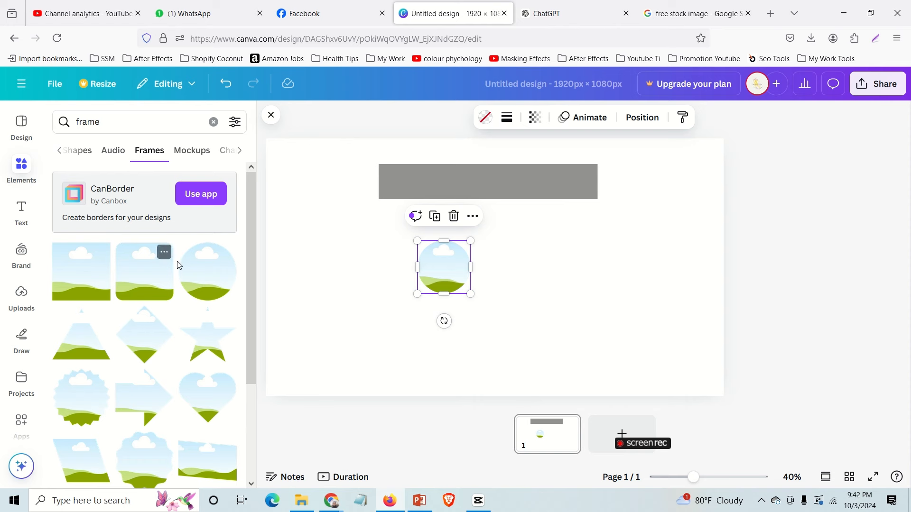
- Fill the circular frame with the man's office portrait from the uploaded images and shrink the framed photo to about two thirds
click(22, 296)
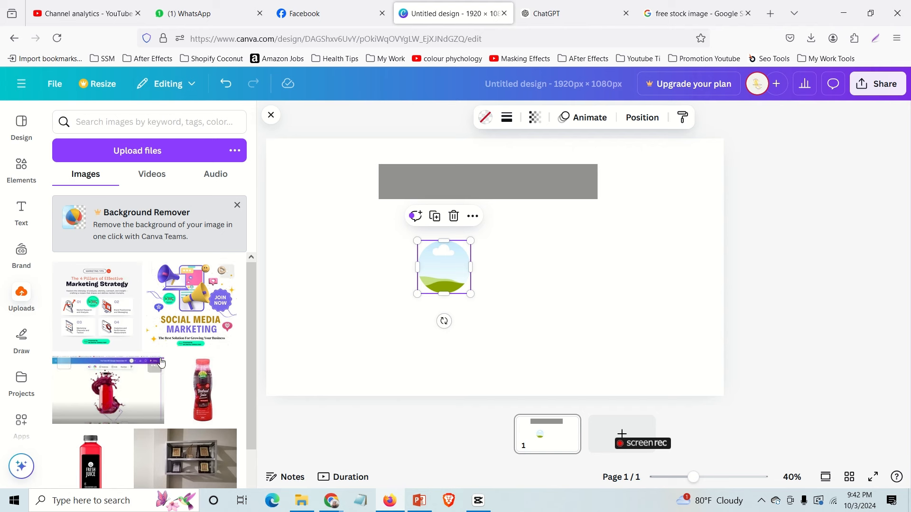
scroll(166, 328, down, 4)
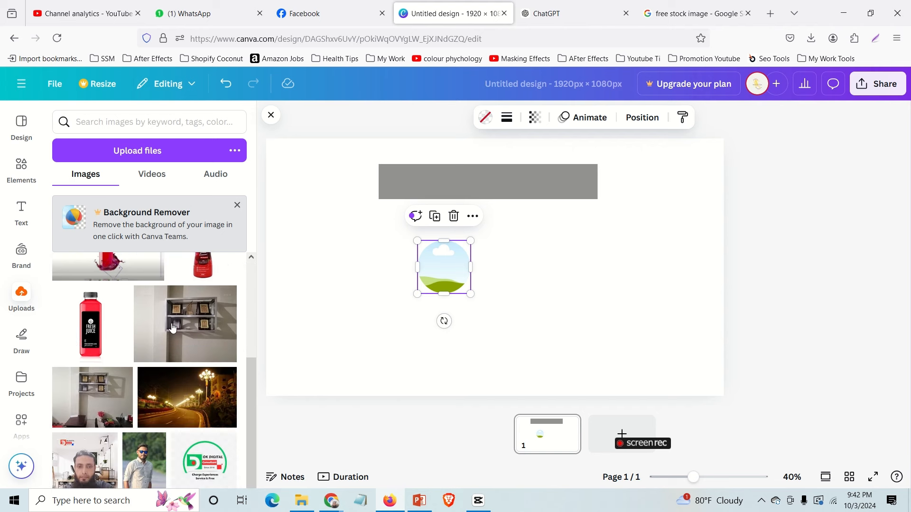
scroll(171, 327, up, 4)
scroll(174, 327, down, 3)
drag(89, 463, 531, 273)
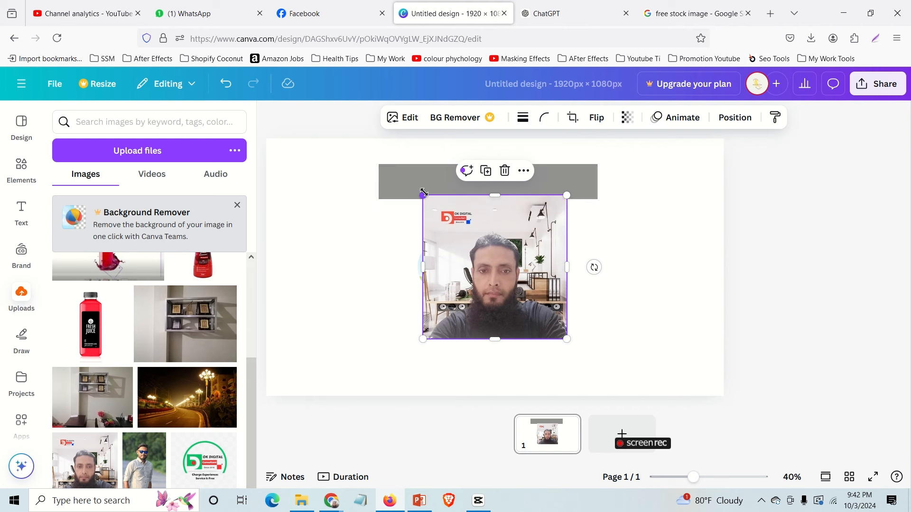
drag(424, 193, 495, 267)
drag(532, 302, 445, 268)
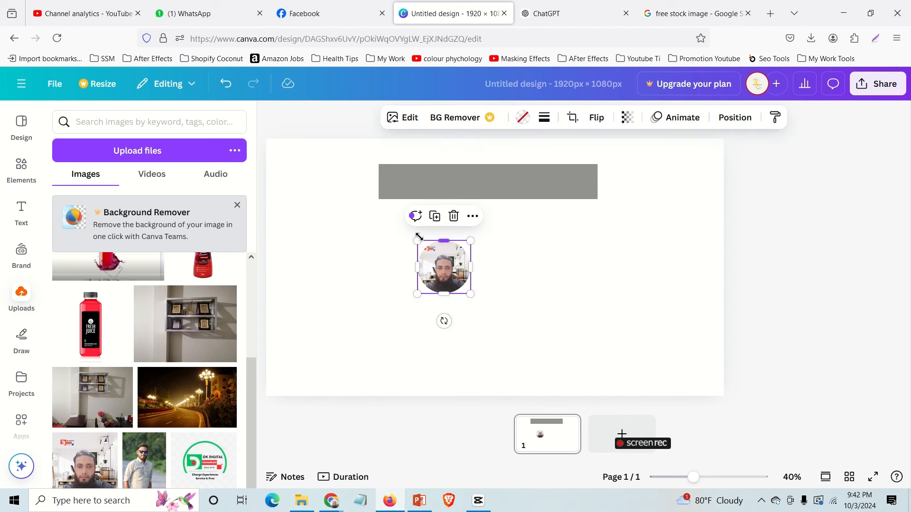
drag(418, 241, 439, 260)
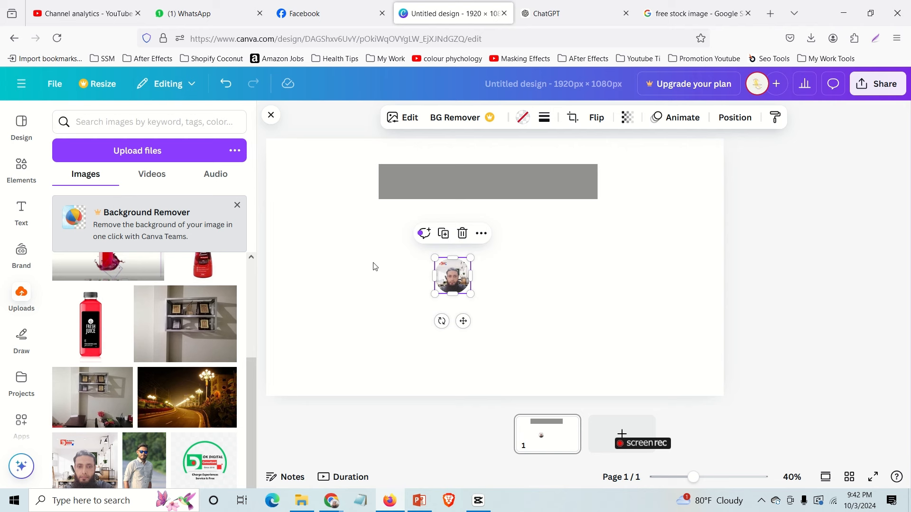
click(86, 461)
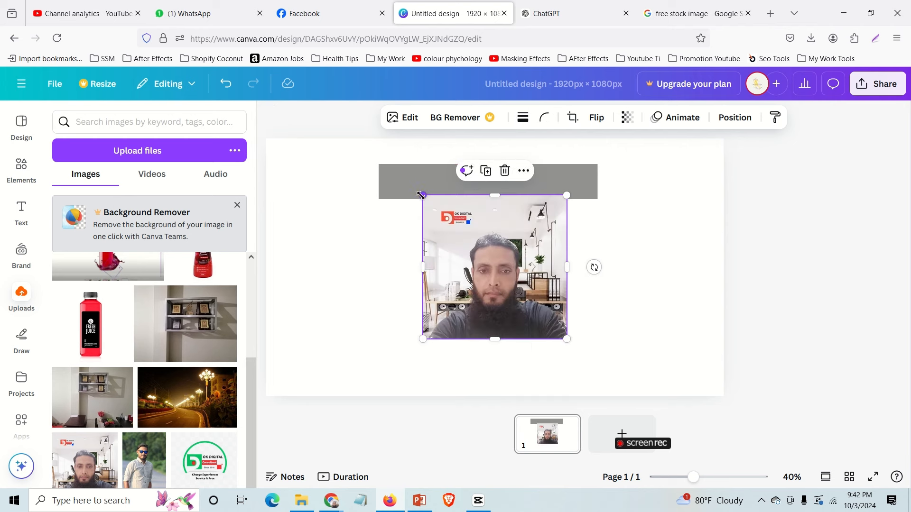
drag(429, 197, 501, 270)
drag(526, 298, 443, 208)
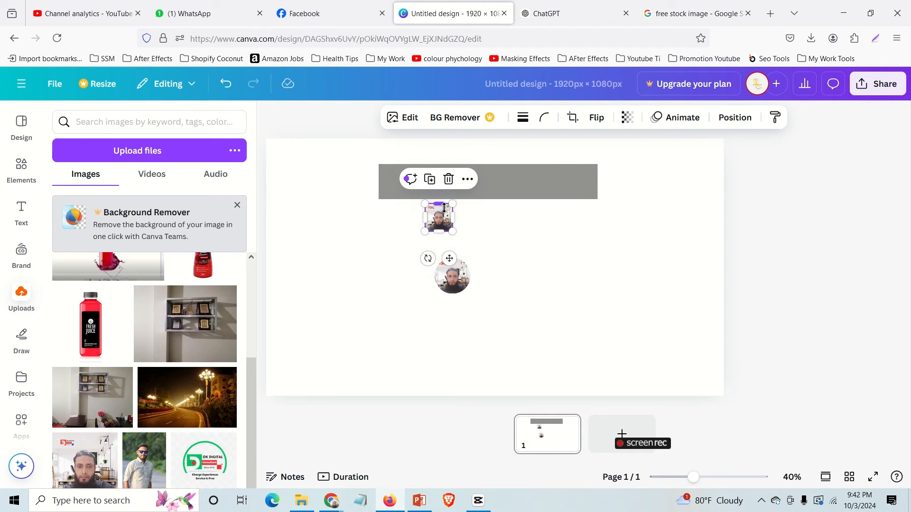
- Move the circular portrait onto the left end of the grey bar, vertically centred with a small margin from the edge
drag(451, 275, 398, 185)
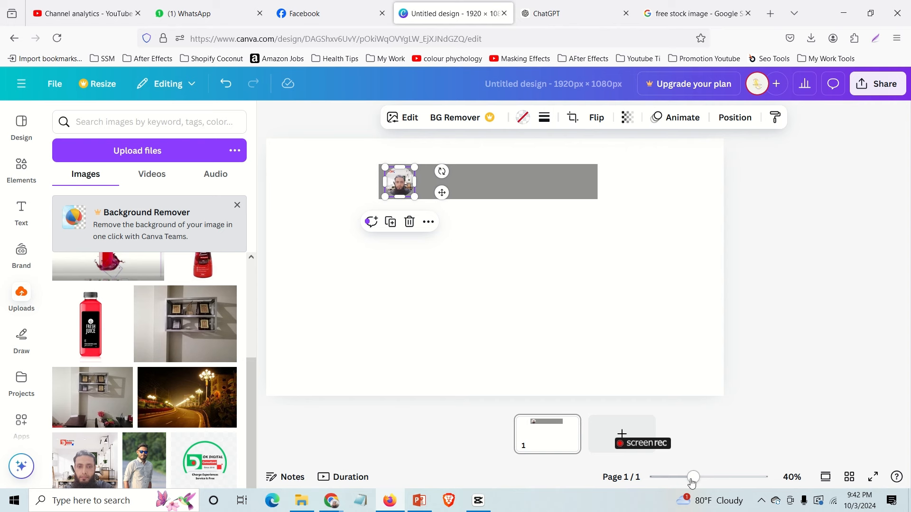
drag(692, 478, 704, 478)
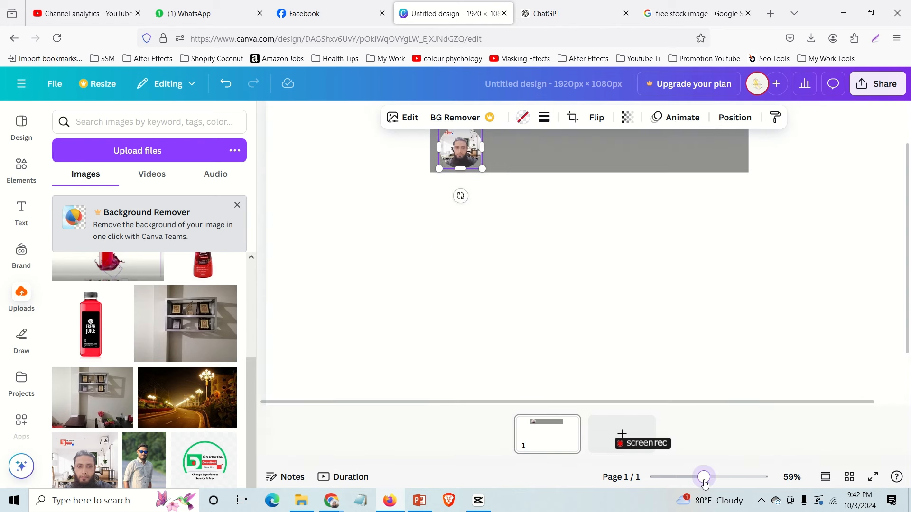
scroll(701, 321, up, 2)
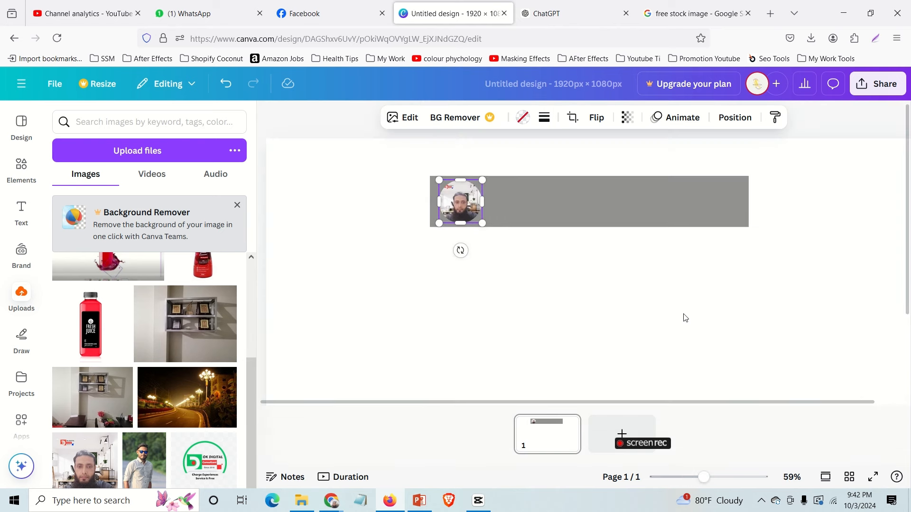
click(403, 209)
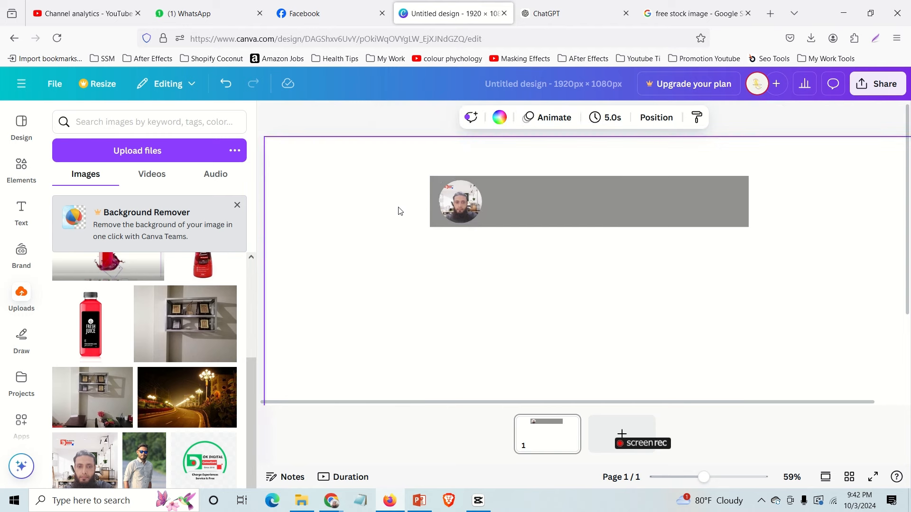
drag(467, 207, 465, 205)
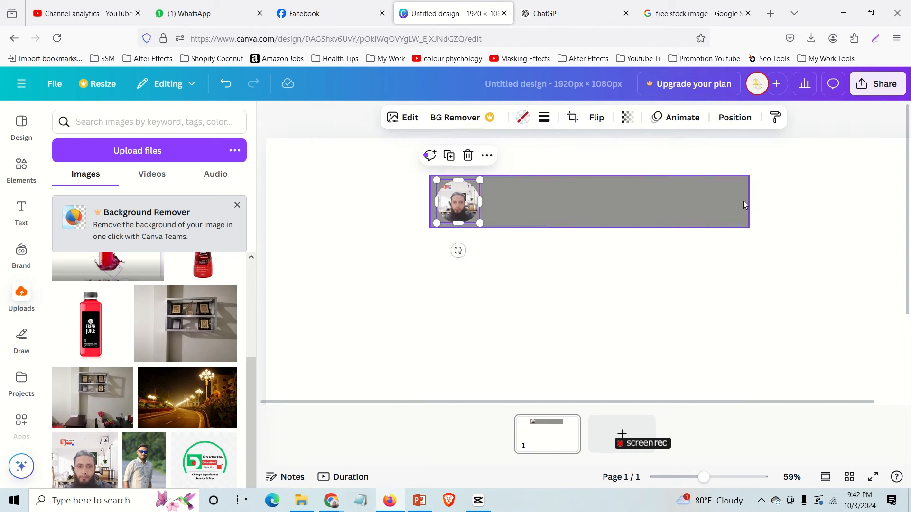
click(743, 204)
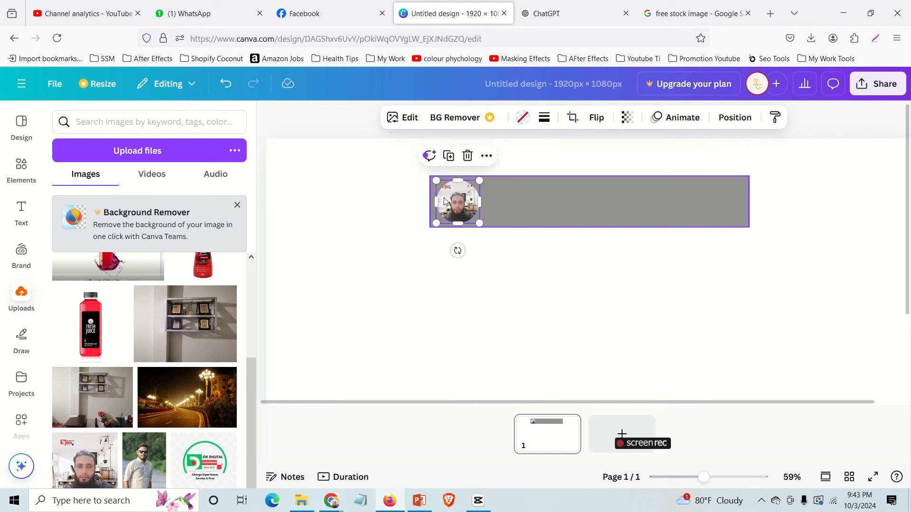
click(394, 197)
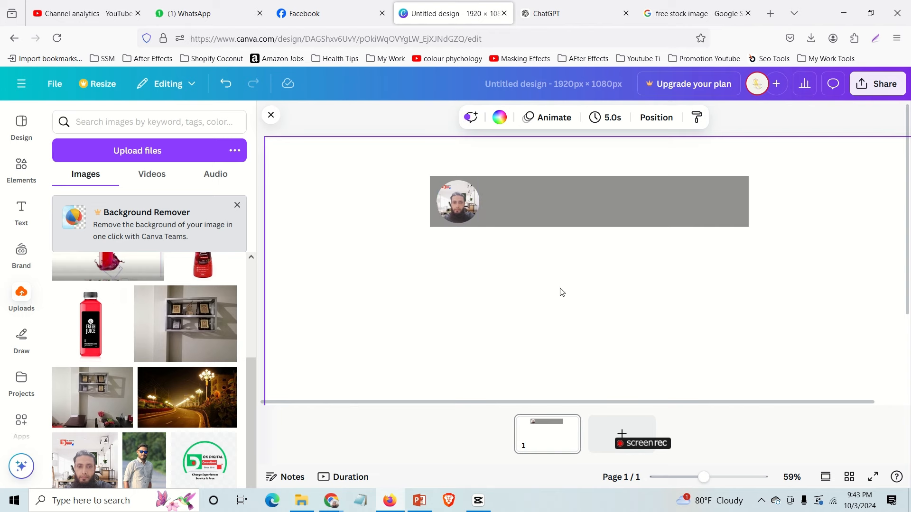
click(599, 203)
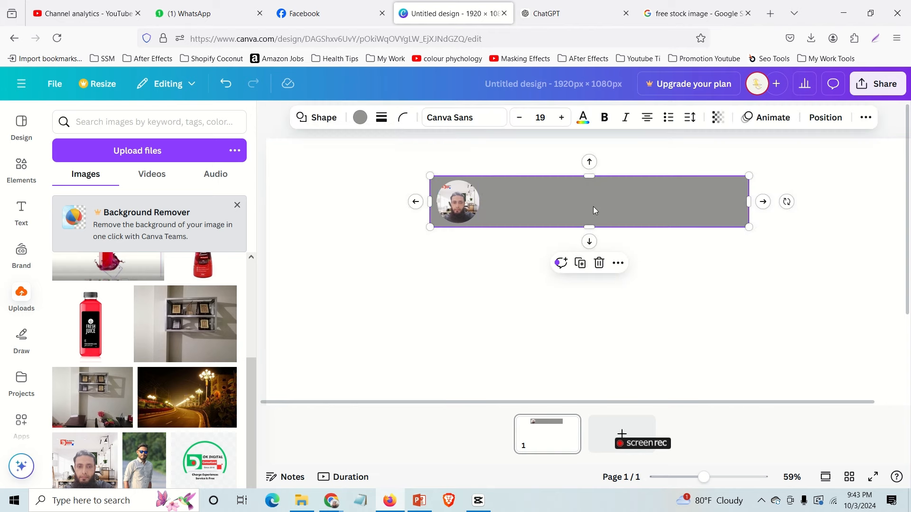
click(680, 287)
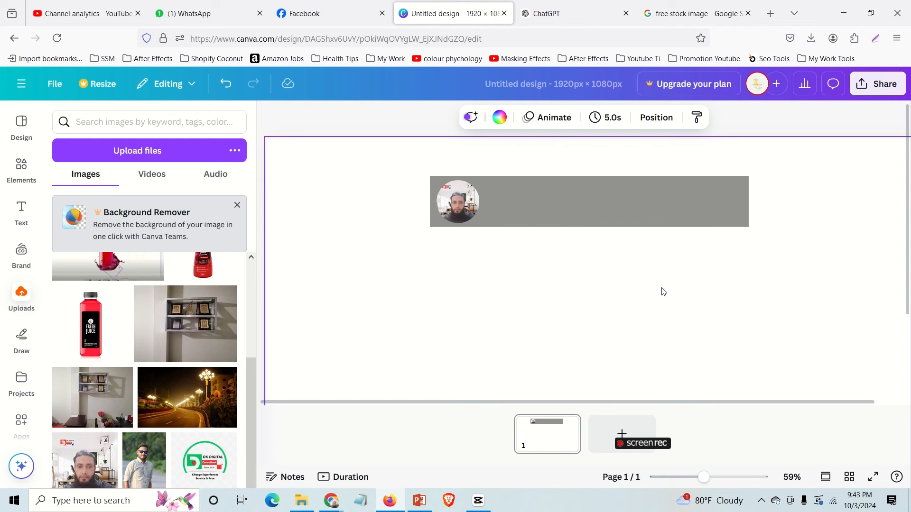
key(t)
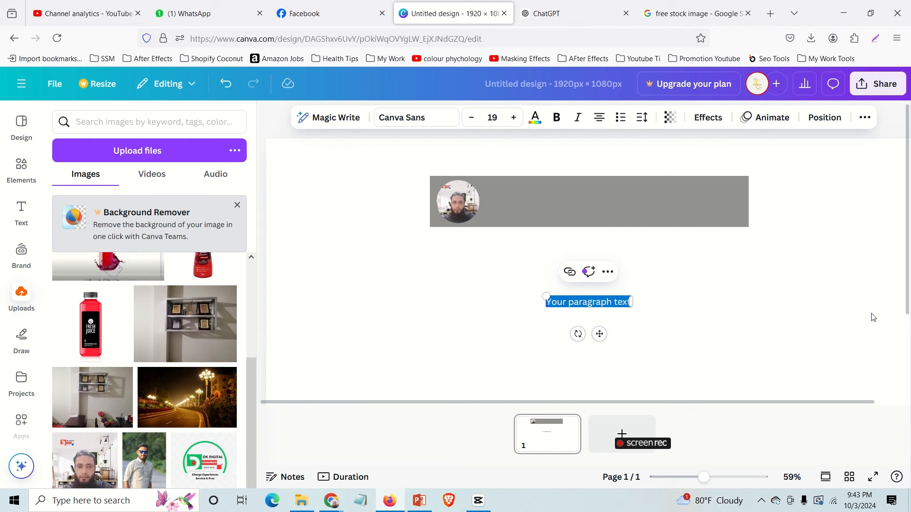
text(ok)
key(BackSpace)
key(BackSpace)
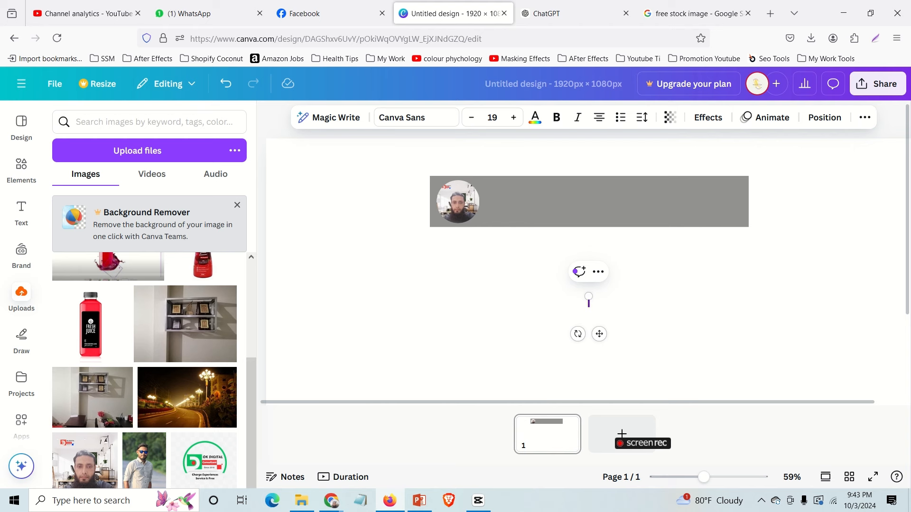
text(okdigital)
text(cor)
text(sultant)
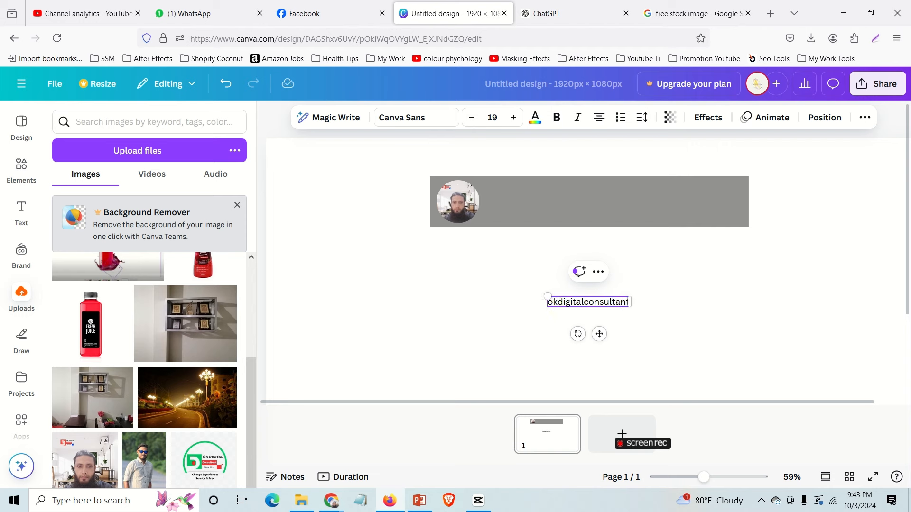
text(@)
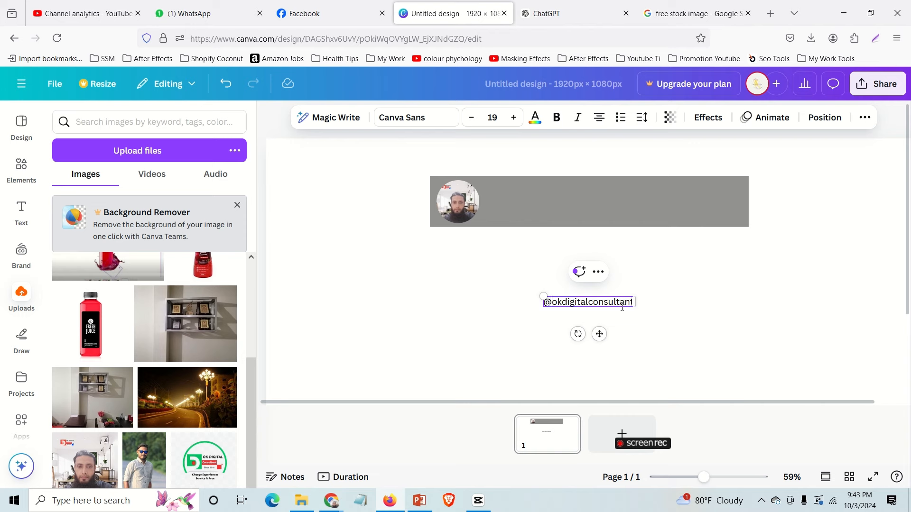
click(600, 311)
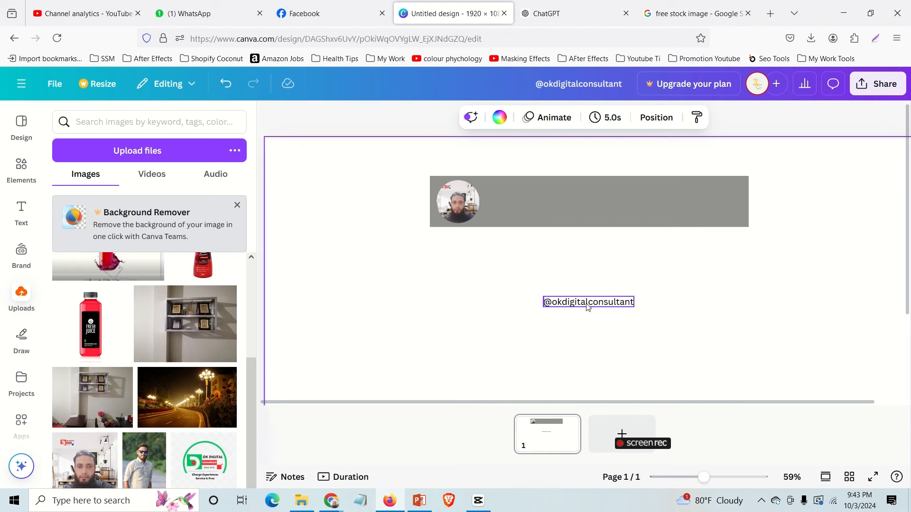
- Place the handle text on the grey bar just right of the portrait and set its font size to 28
drag(587, 302, 536, 201)
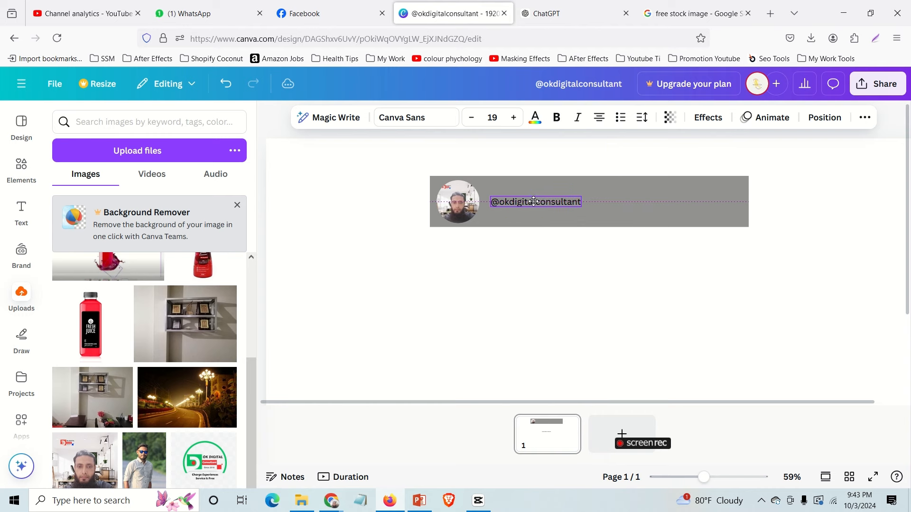
click(513, 118)
click(512, 119)
click(512, 118)
click(512, 118)
click(512, 119)
click(513, 119)
click(512, 118)
click(512, 119)
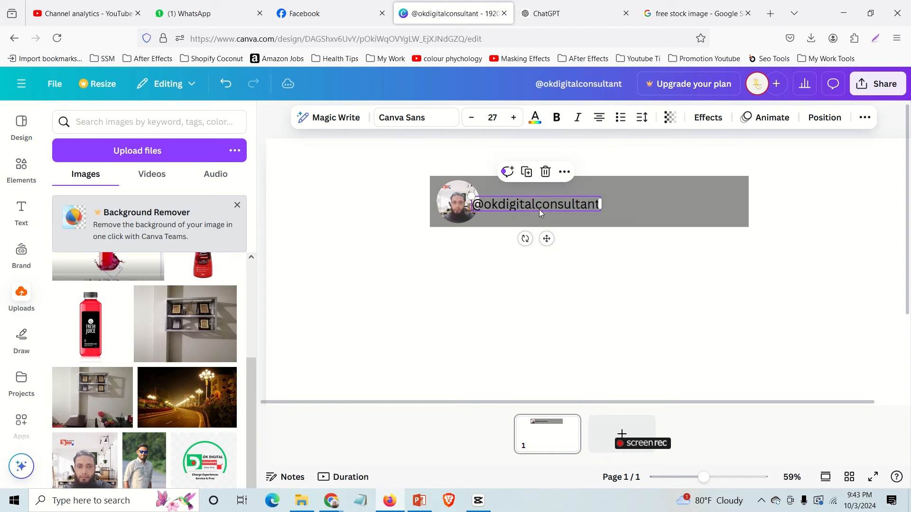
mouse_move(518, 205)
mouse_down()
mouse_move(530, 206)
mouse_move(513, 199)
mouse_up()
click(514, 118)
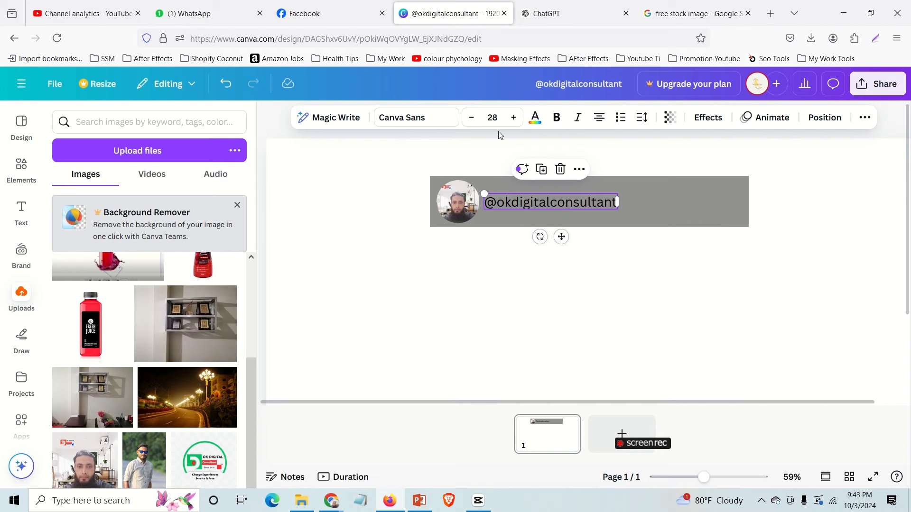
- Examine the page's layer list, matching the text, portrait, grey bar and background layers to their objects
click(668, 192)
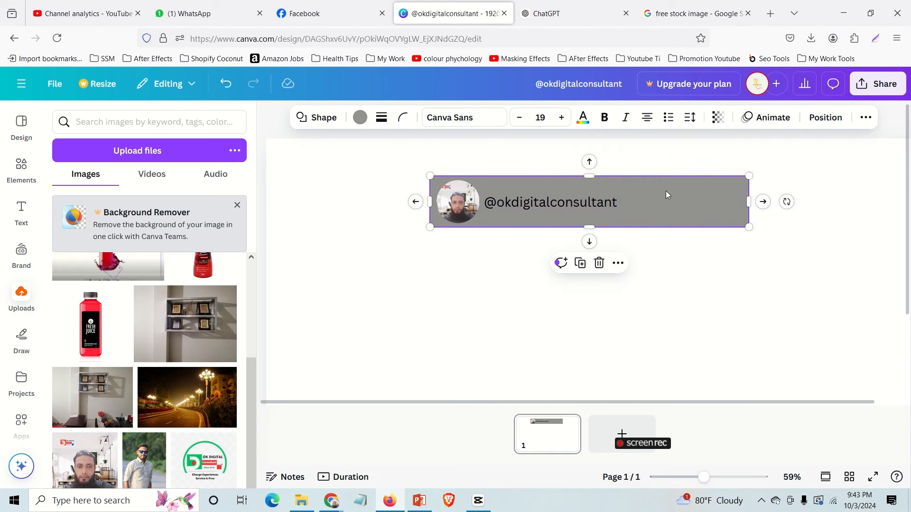
click(682, 191)
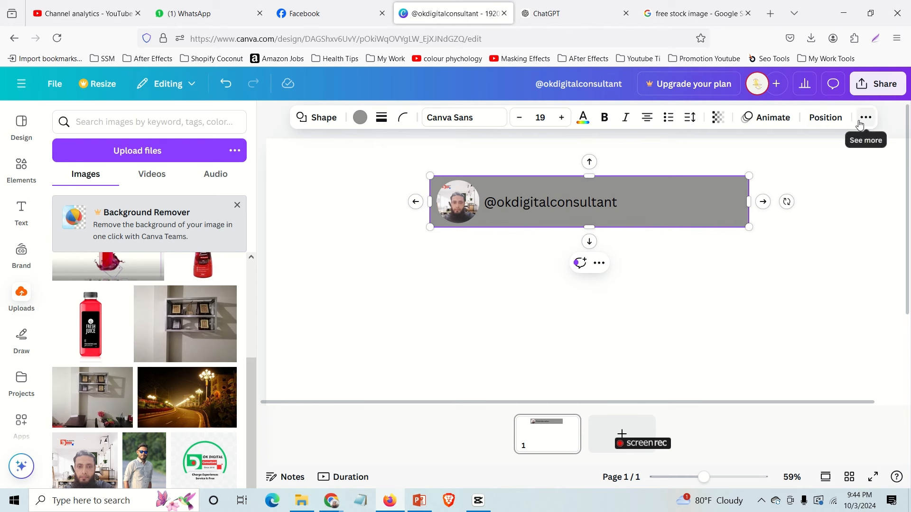
click(831, 121)
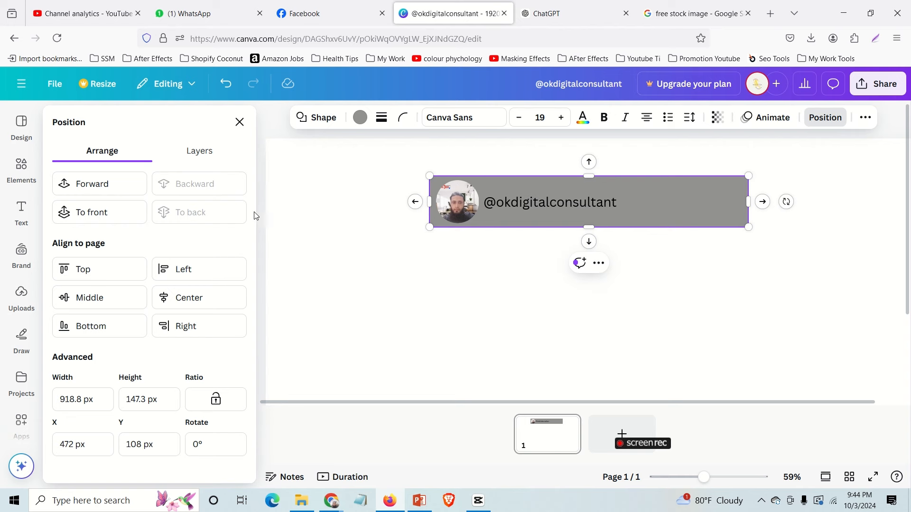
click(199, 152)
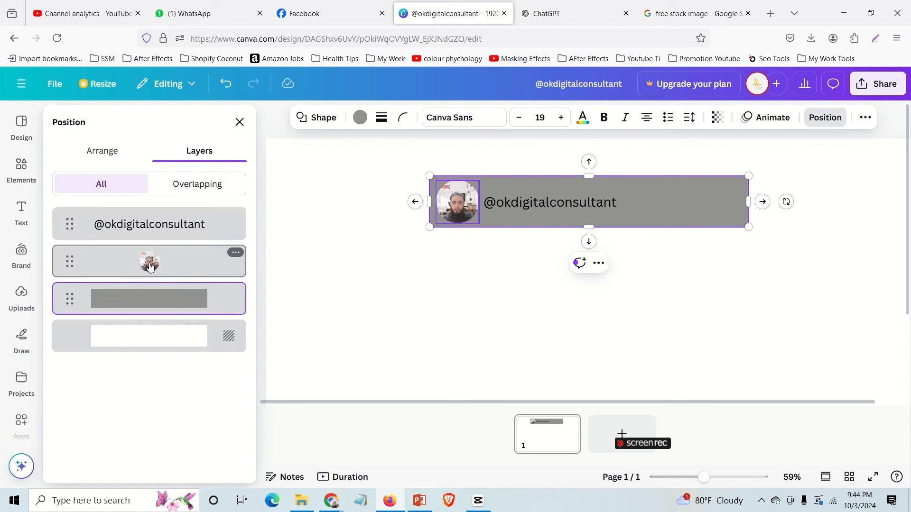
click(466, 210)
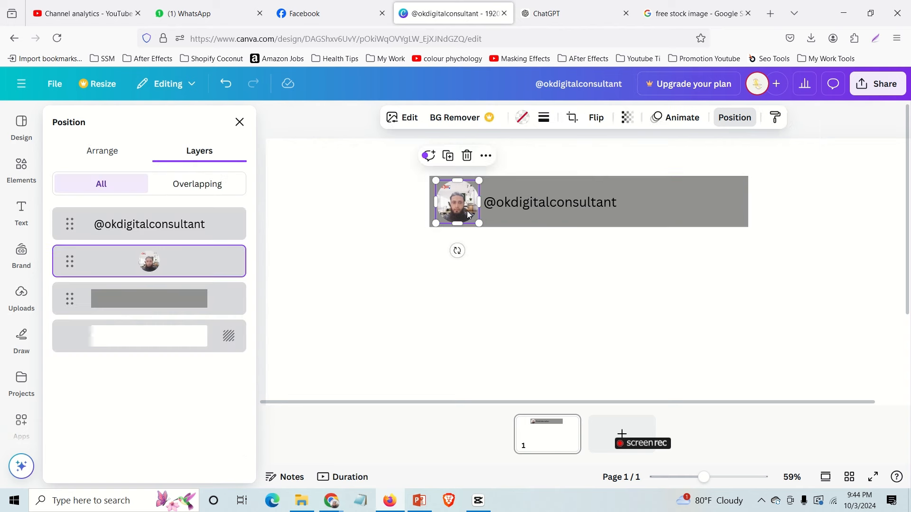
click(209, 302)
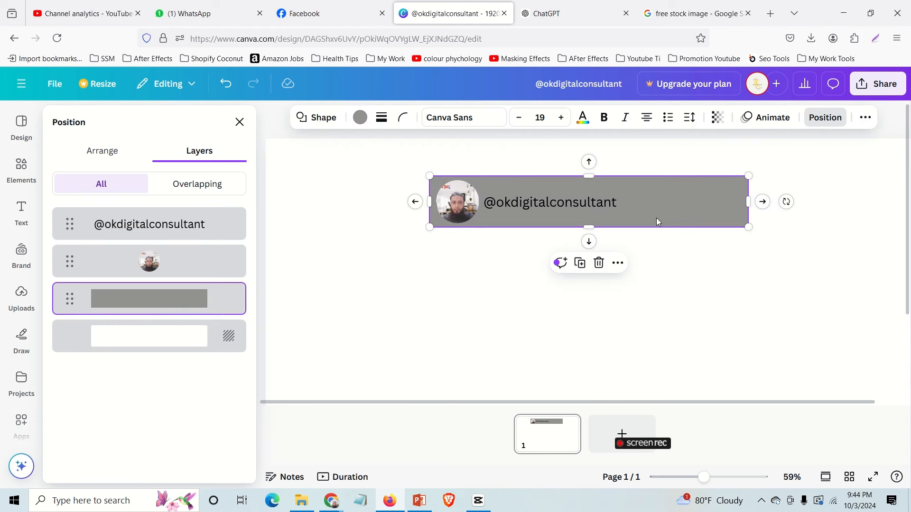
click(170, 342)
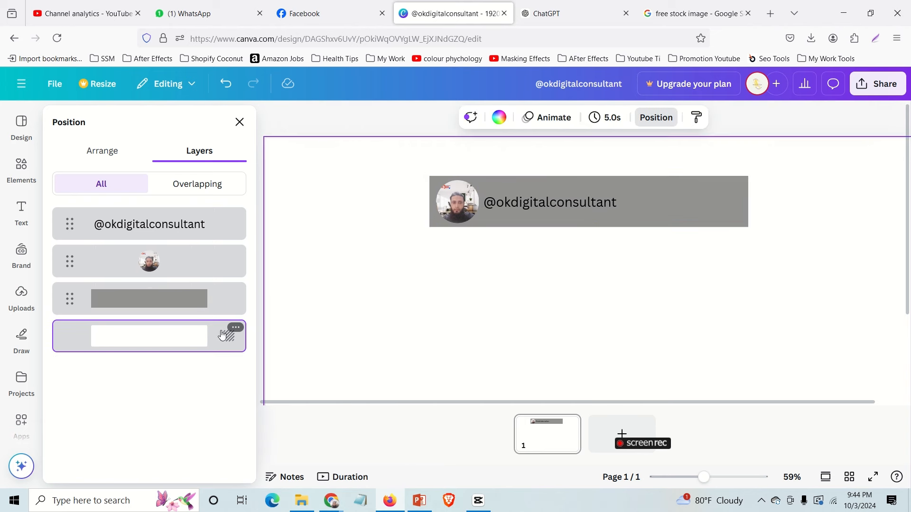
click(124, 232)
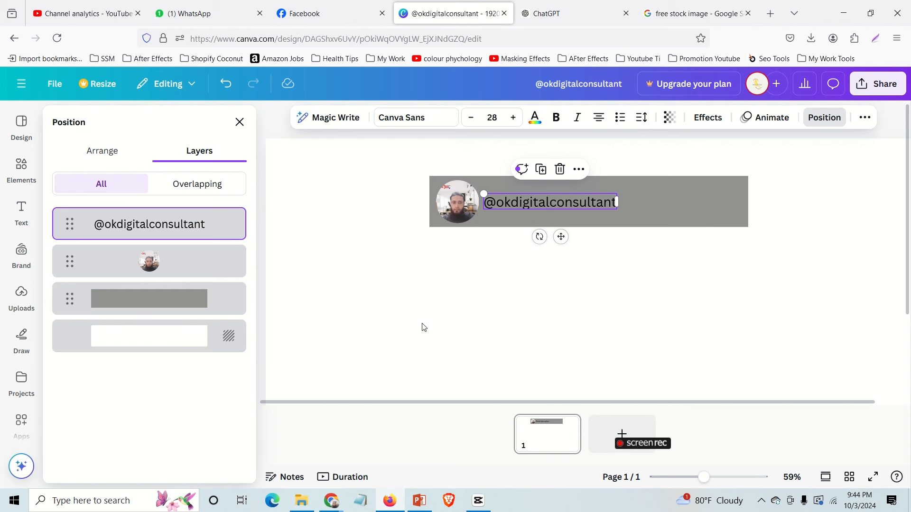
click(402, 329)
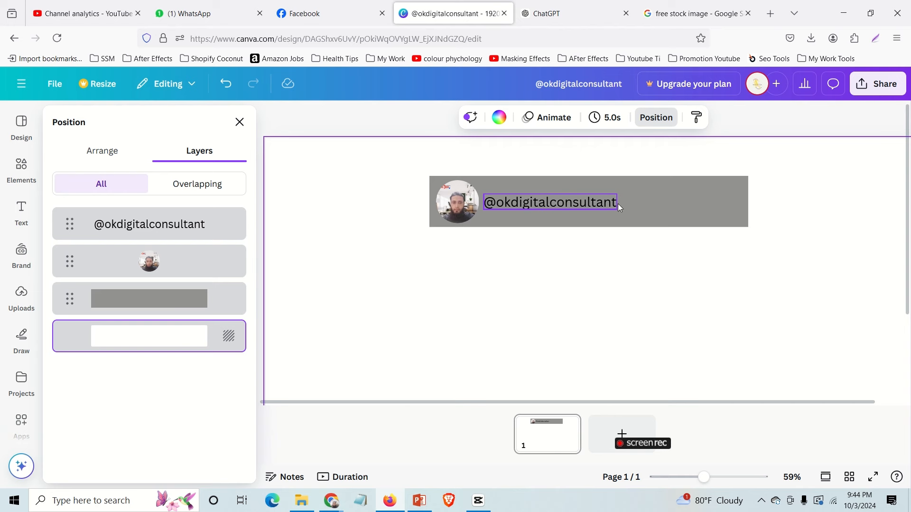
- Recolour the grey bar behind the portrait and handle with the solid orange from the default colours
click(651, 204)
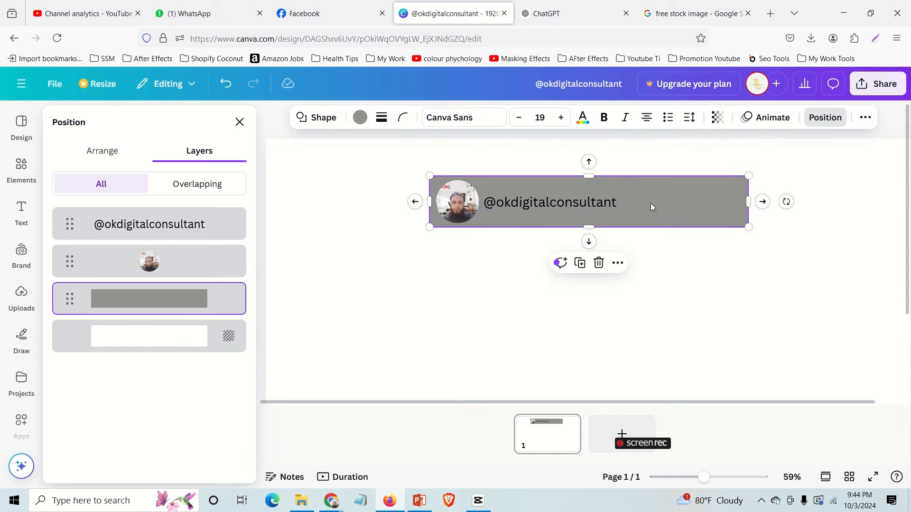
click(359, 117)
scroll(198, 338, down, 2)
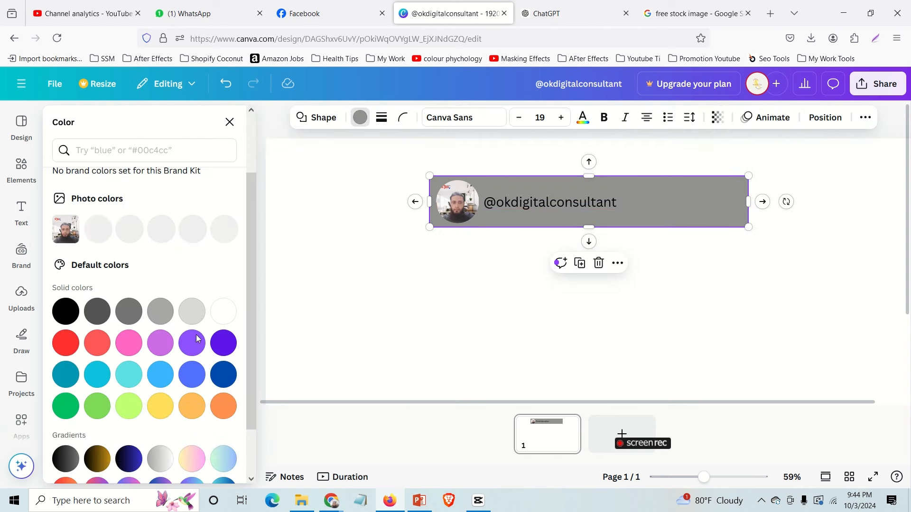
click(221, 402)
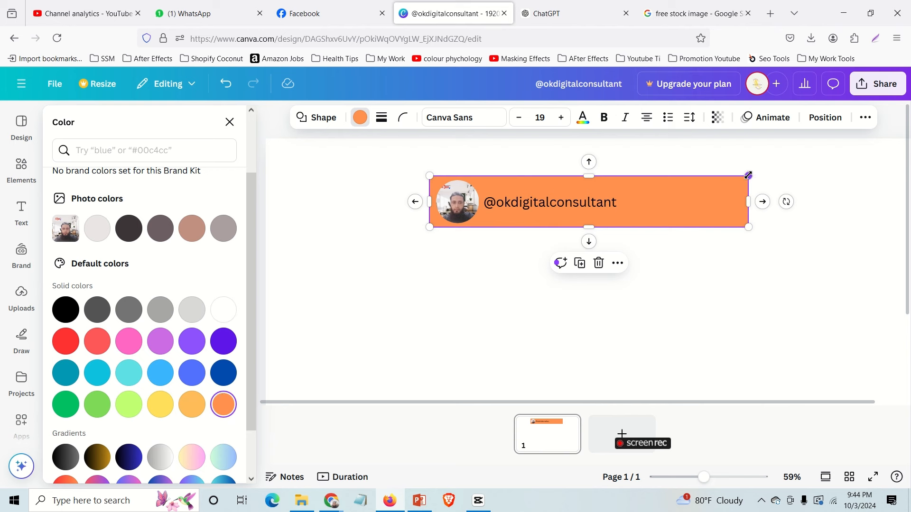
- Shorten the orange bar from its right end so it finishes just past the handle text, keeping its height
drag(725, 181, 672, 192)
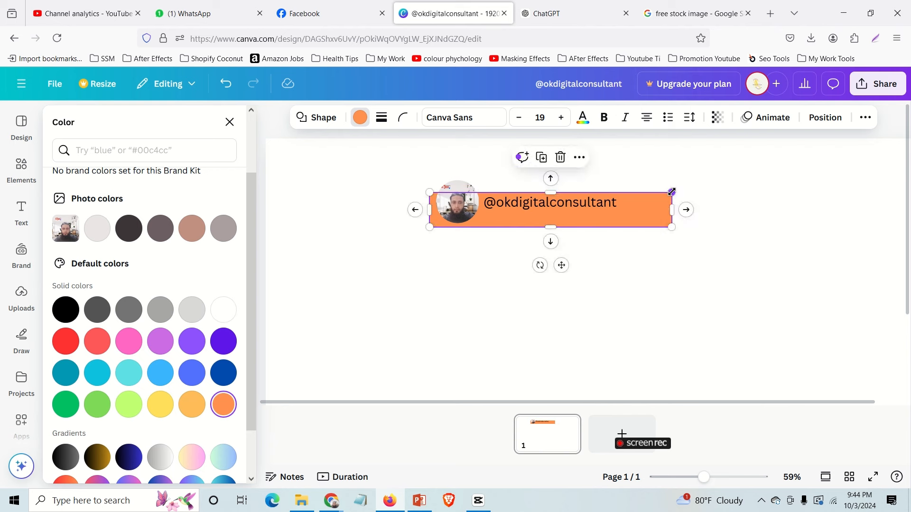
key(ctrl+z)
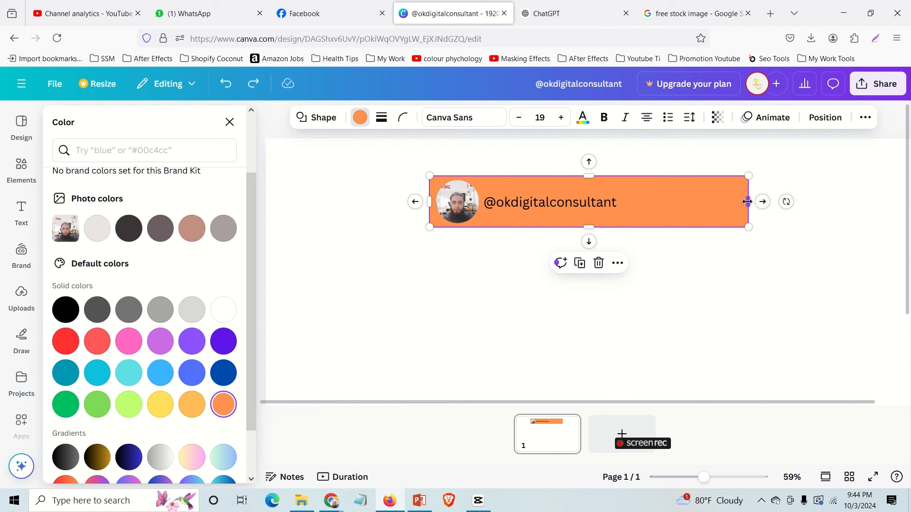
drag(748, 202, 626, 206)
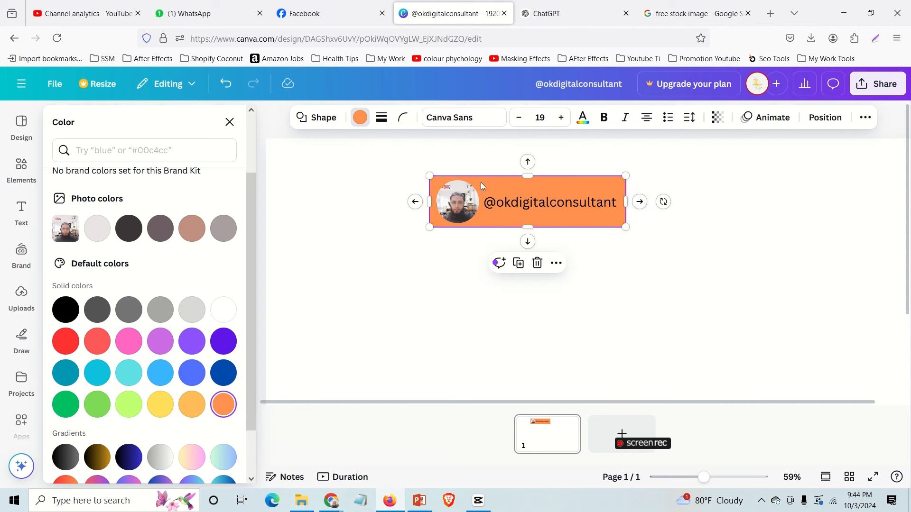
click(703, 235)
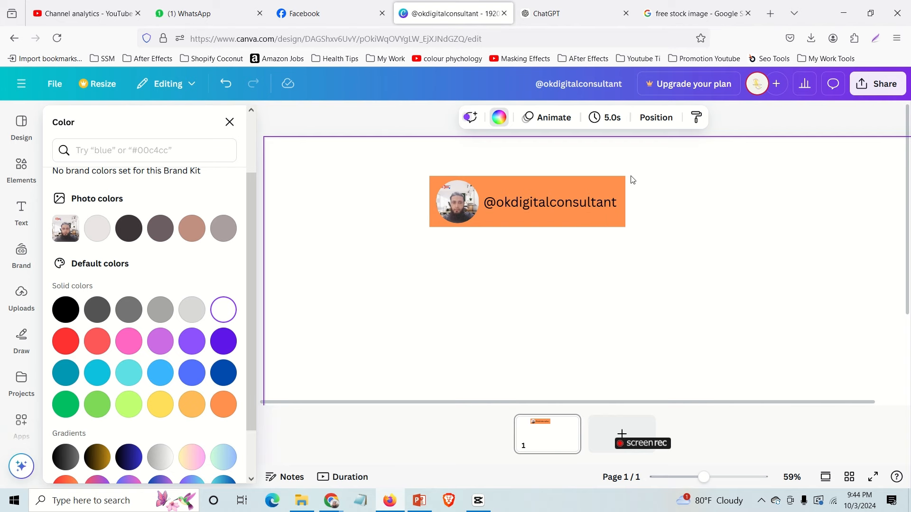
- Round the orange bar's corners with a corner rounding value of 25
click(594, 184)
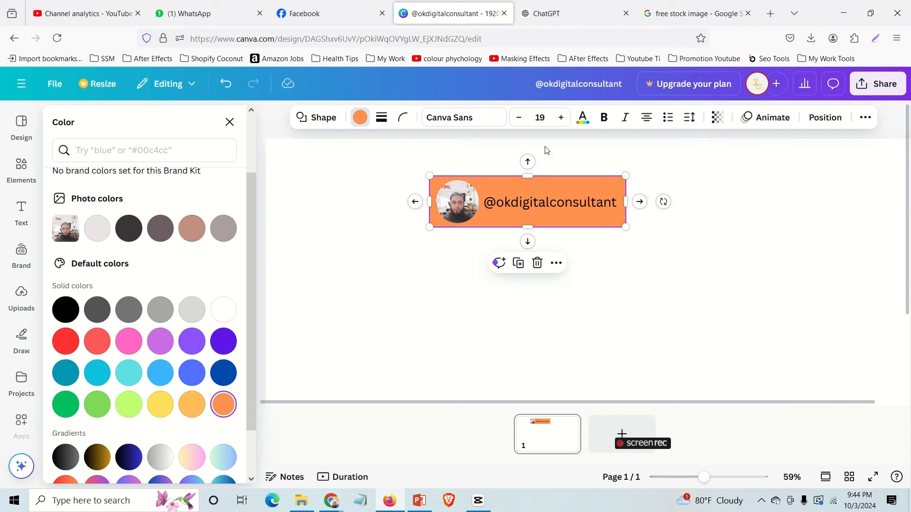
click(403, 121)
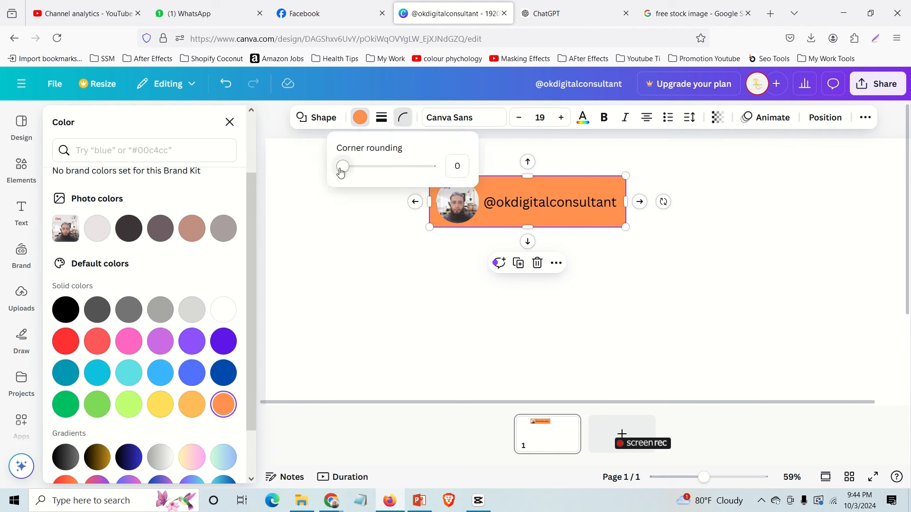
drag(341, 171, 366, 177)
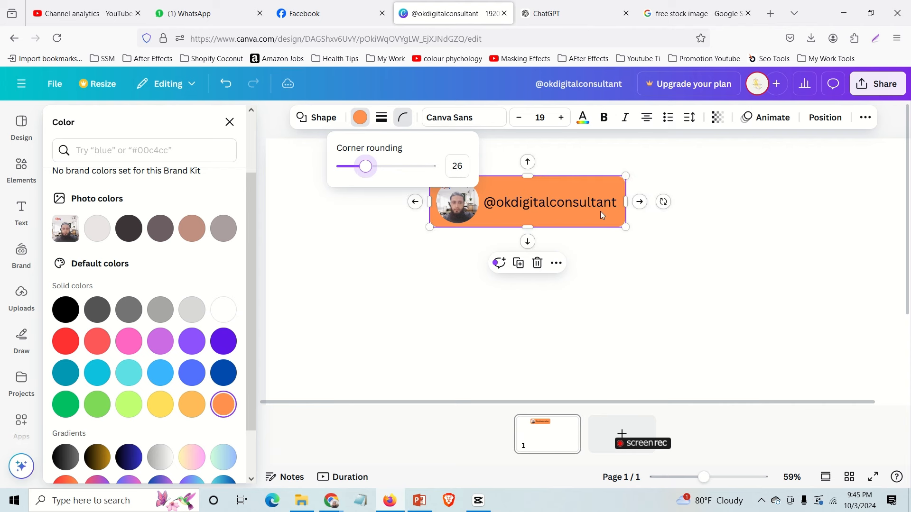
double_click(464, 166)
text(25)
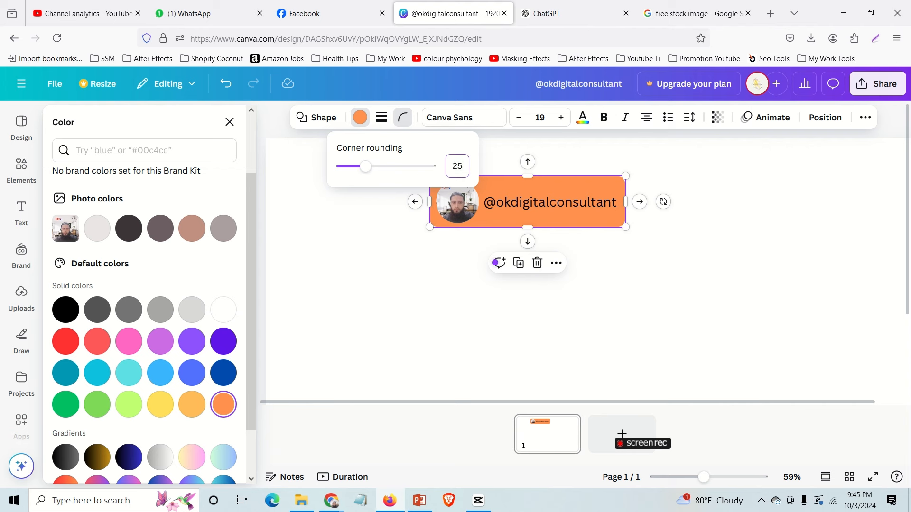
key(Return)
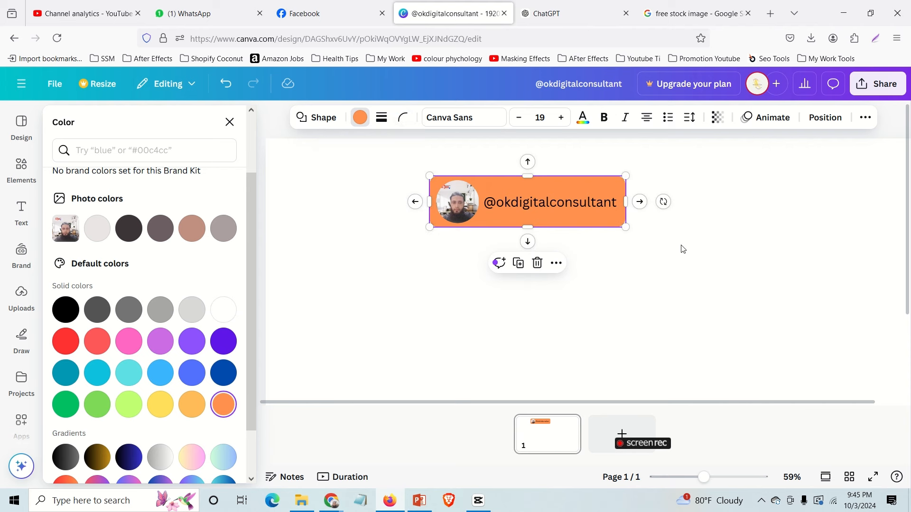
click(634, 247)
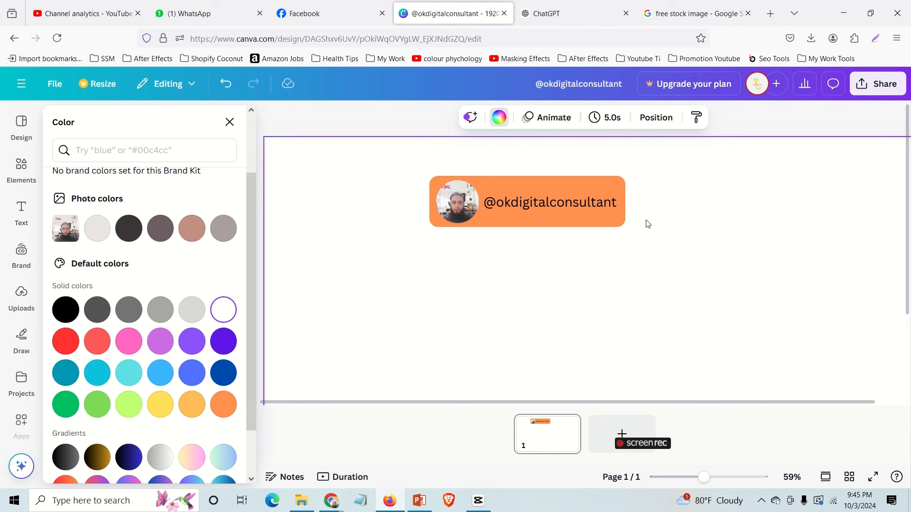
- Change the handle text's colour to white
click(528, 211)
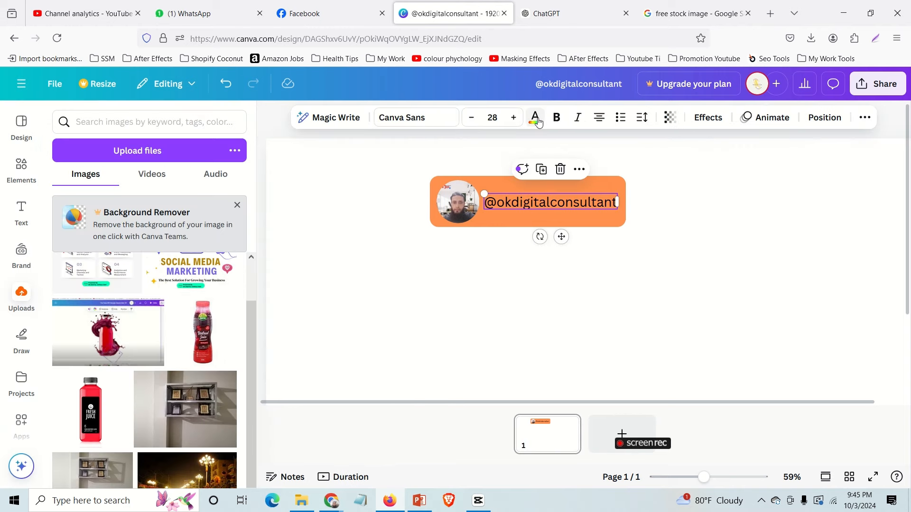
click(536, 119)
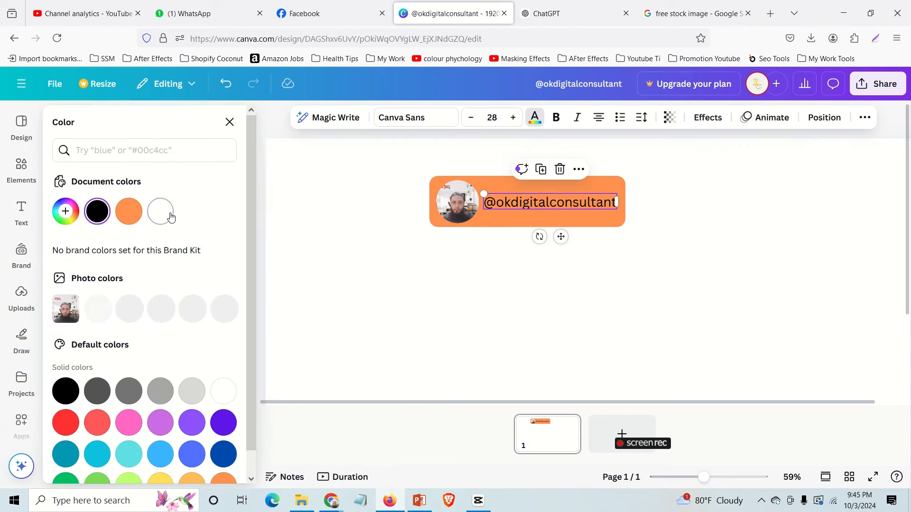
click(167, 213)
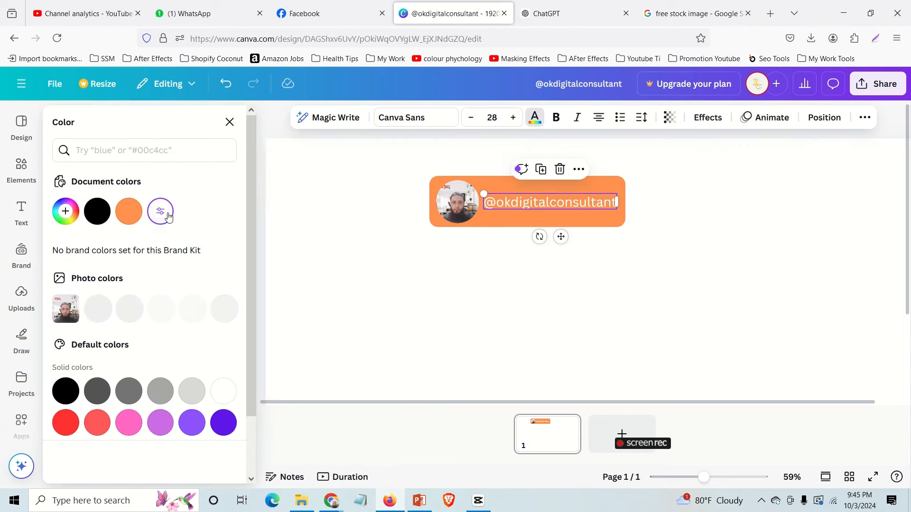
click(687, 219)
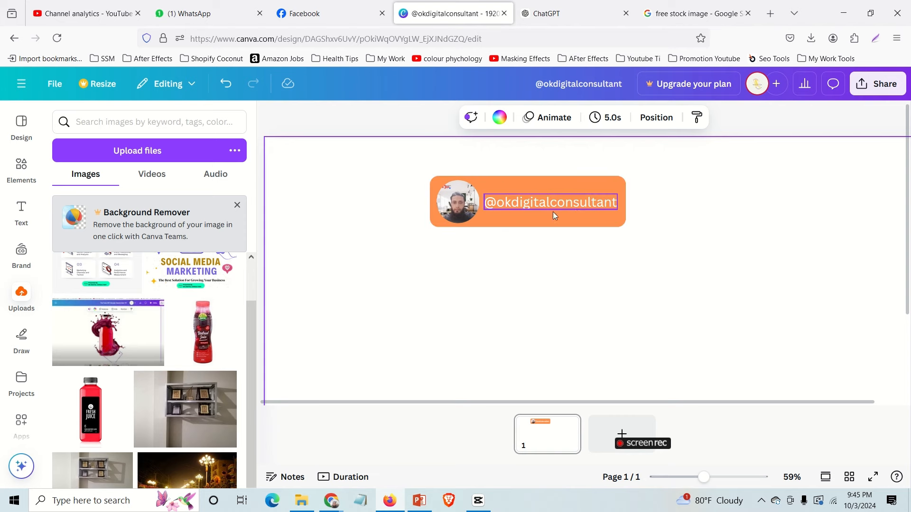
- Increase the handle text's font size by three points
click(520, 204)
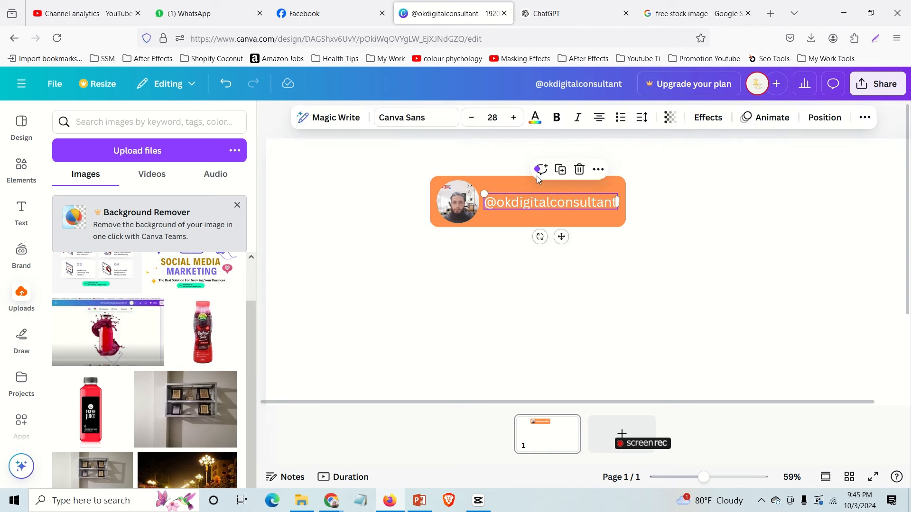
click(513, 118)
click(514, 119)
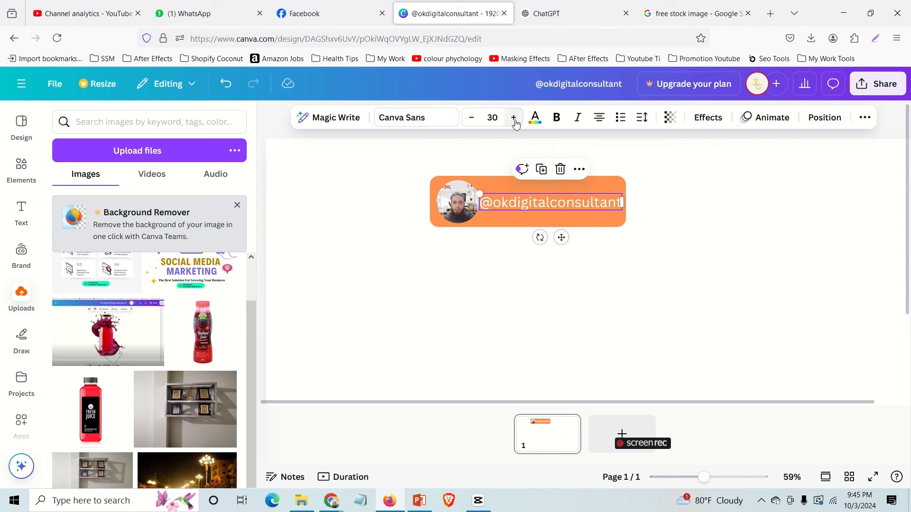
click(513, 119)
- Widen the orange bar slightly at its right end and shift the handle text right to leave a gap beside the portrait
click(614, 189)
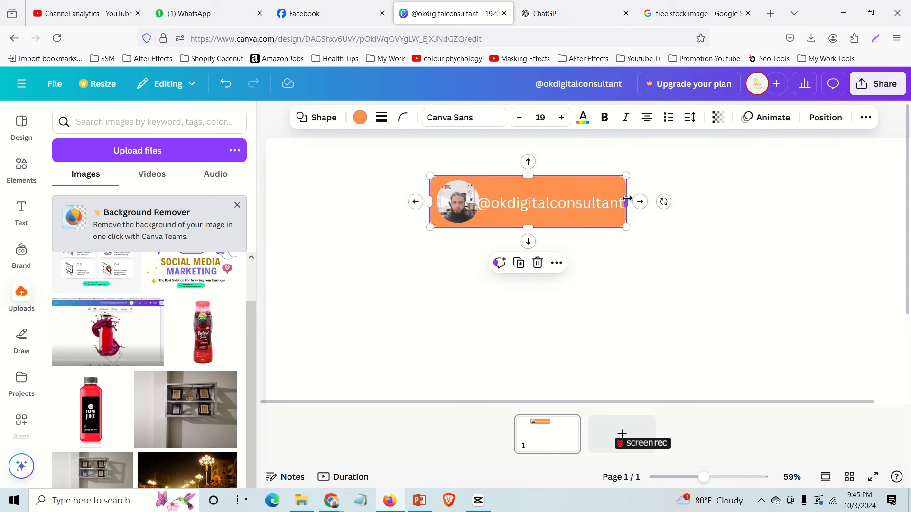
drag(627, 198, 637, 201)
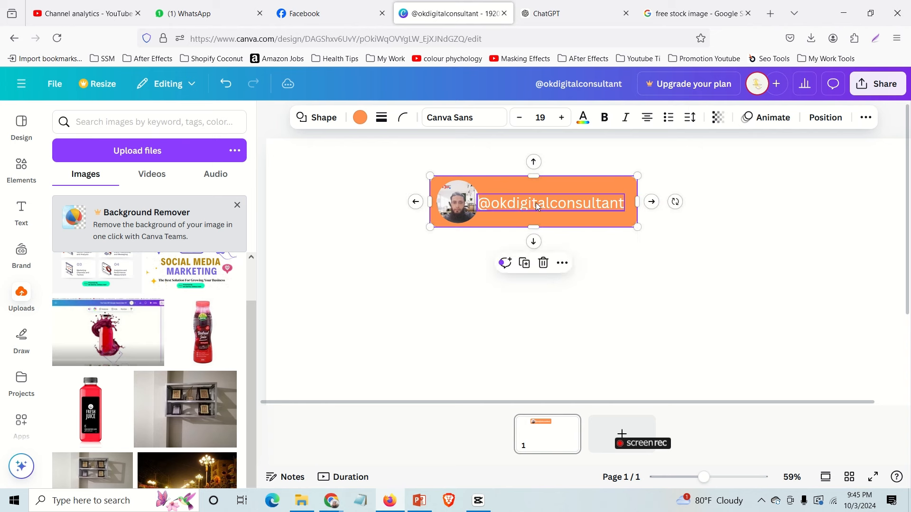
click(514, 201)
drag(514, 202, 522, 201)
click(701, 236)
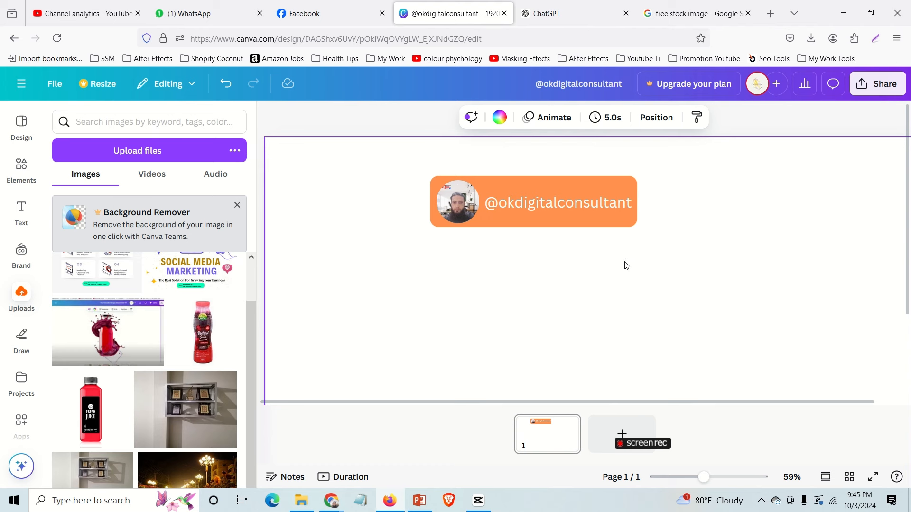
- Select the orange bar, the portrait and the handle text together and group them
drag(650, 248, 418, 177)
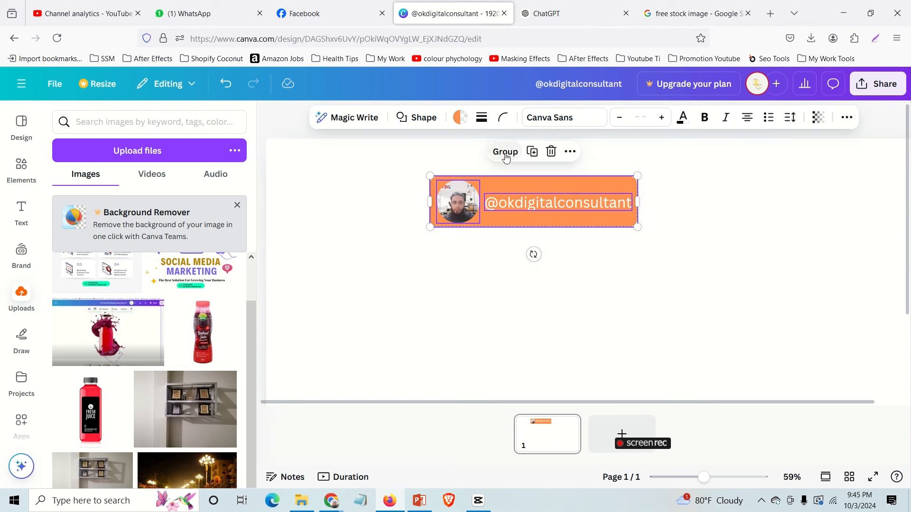
click(738, 232)
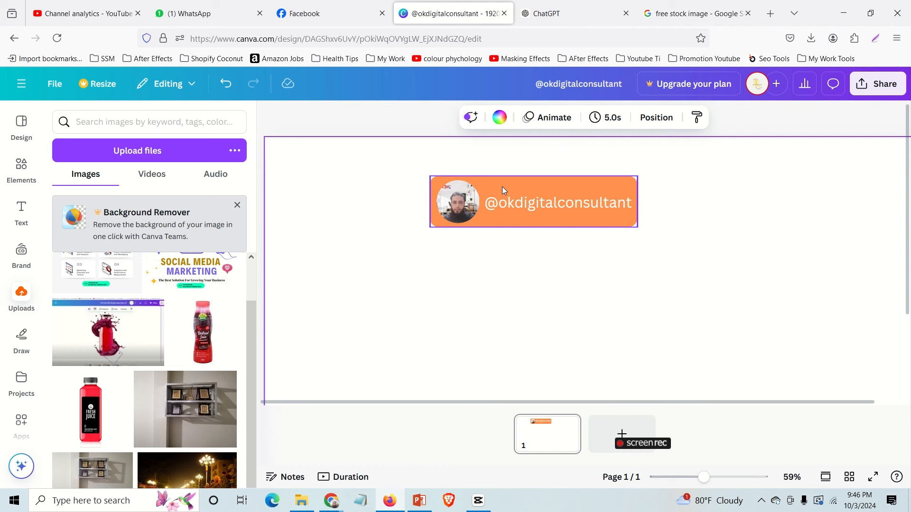
click(460, 201)
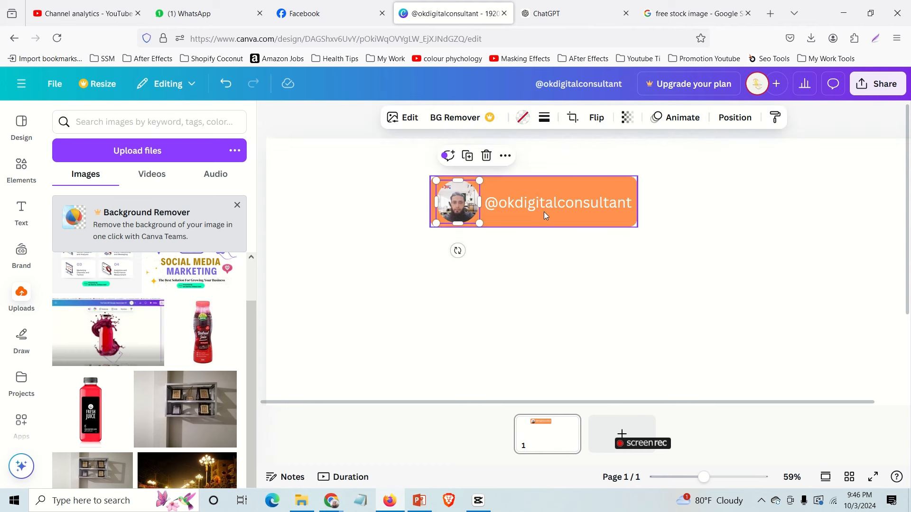
drag(522, 181, 542, 198)
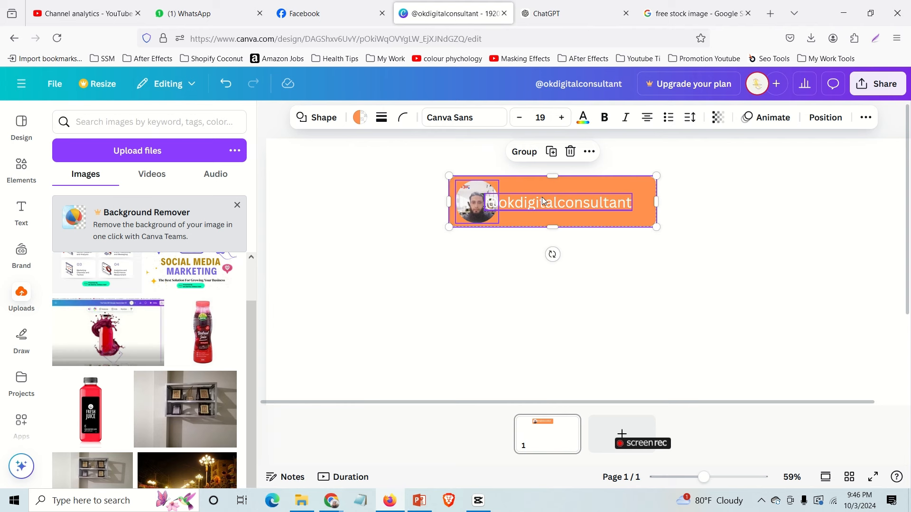
key(ctrl+z)
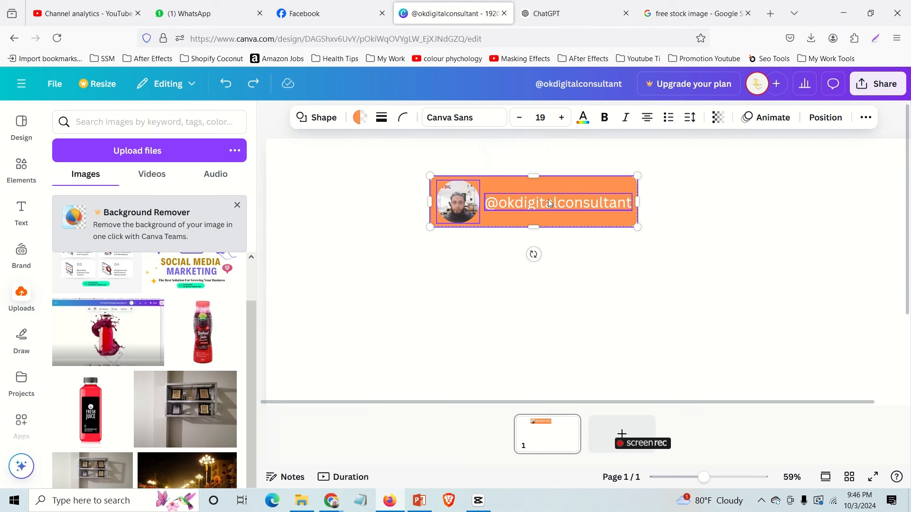
shift+click(547, 200)
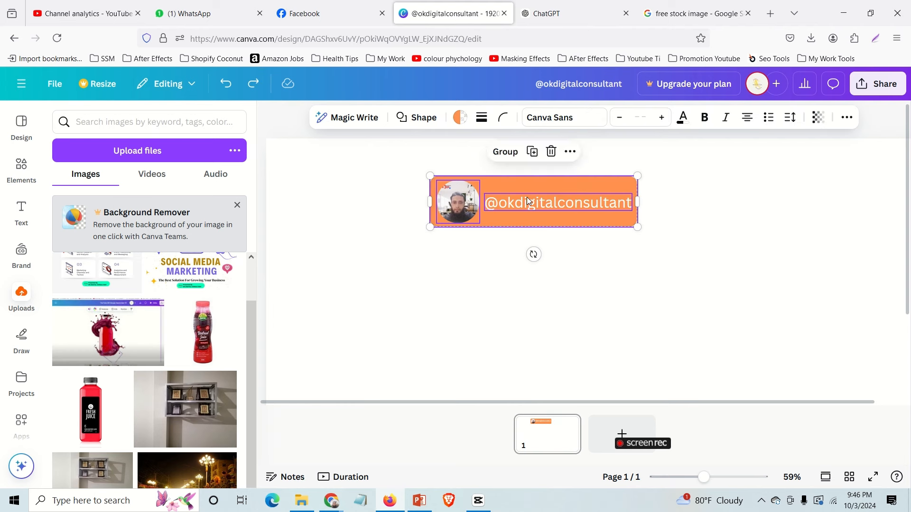
click(506, 152)
click(694, 205)
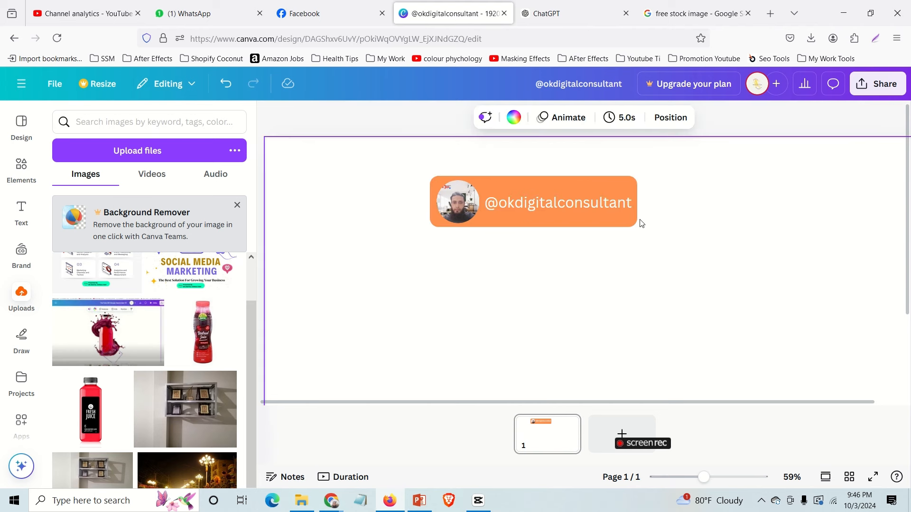
- Scale the grouped brand bar down slightly in proportion
click(520, 192)
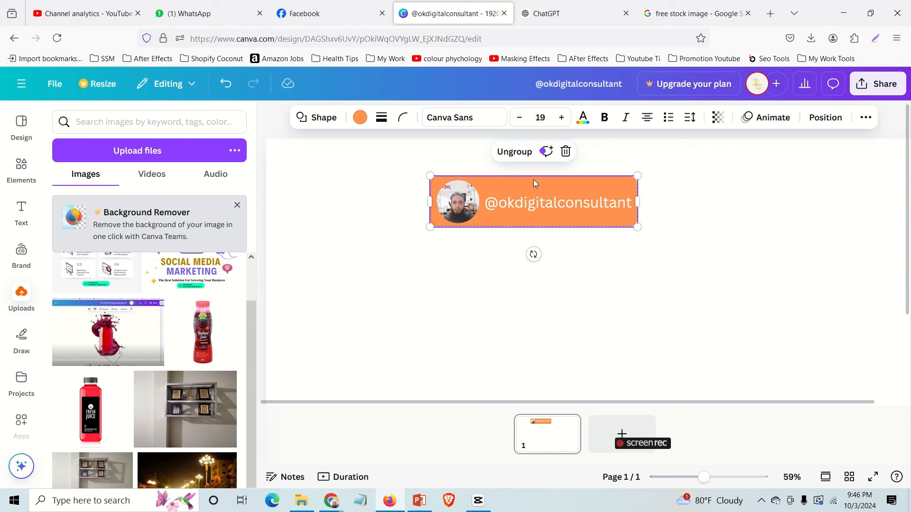
drag(635, 178, 608, 185)
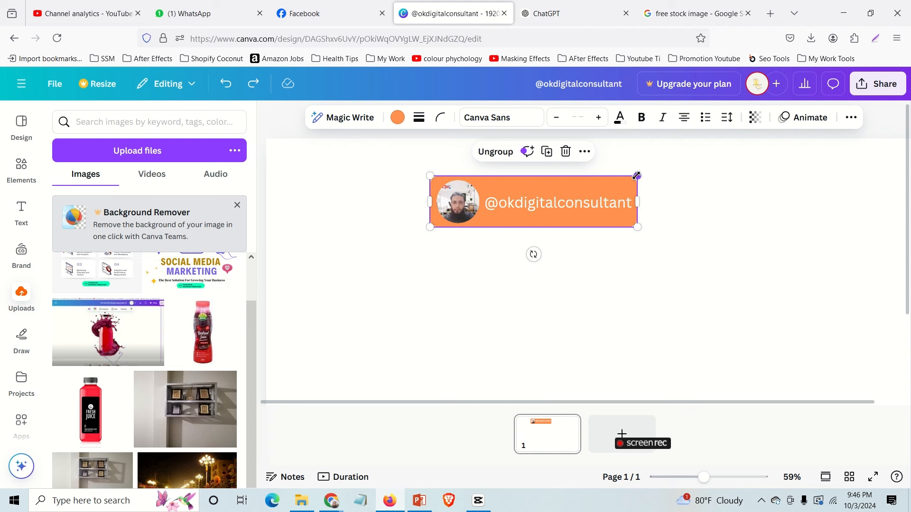
drag(637, 176, 621, 179)
- Move the grouped brand bar near the page's top edge, roughly centred horizontally
drag(554, 198, 555, 221)
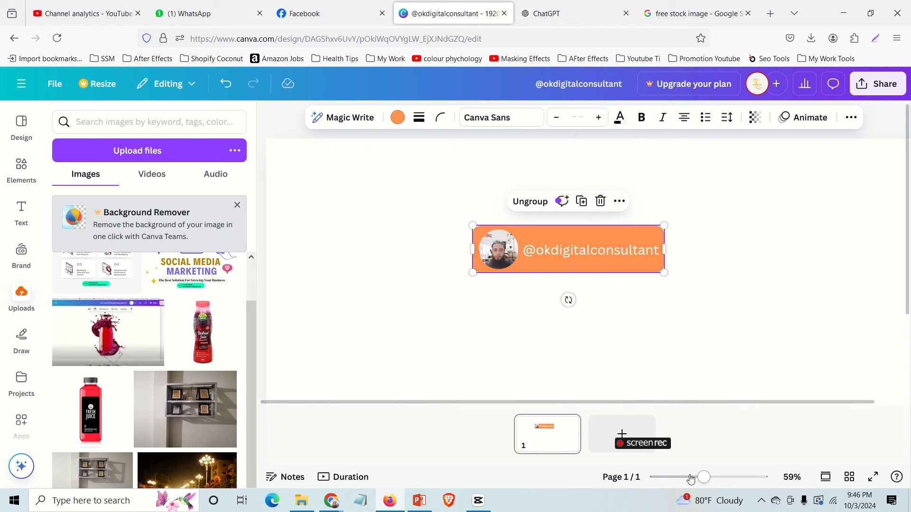
drag(702, 478, 692, 478)
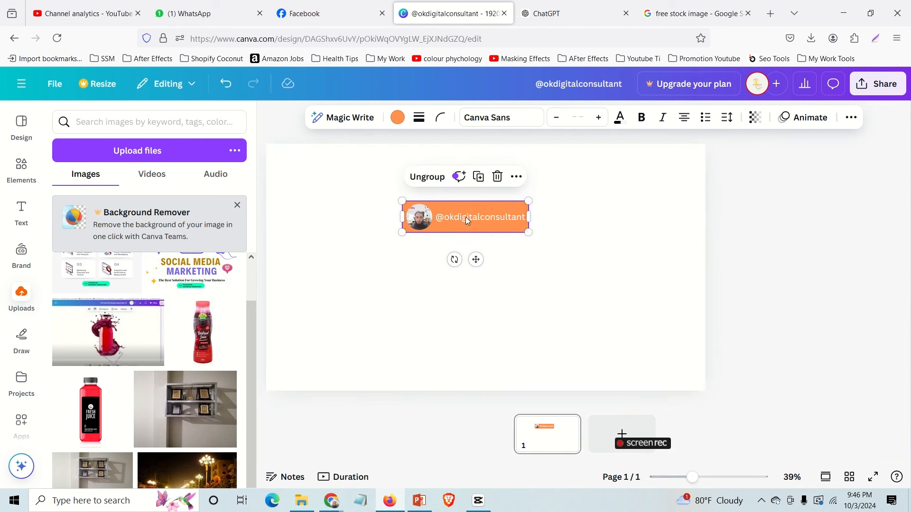
drag(465, 218, 480, 181)
click(627, 219)
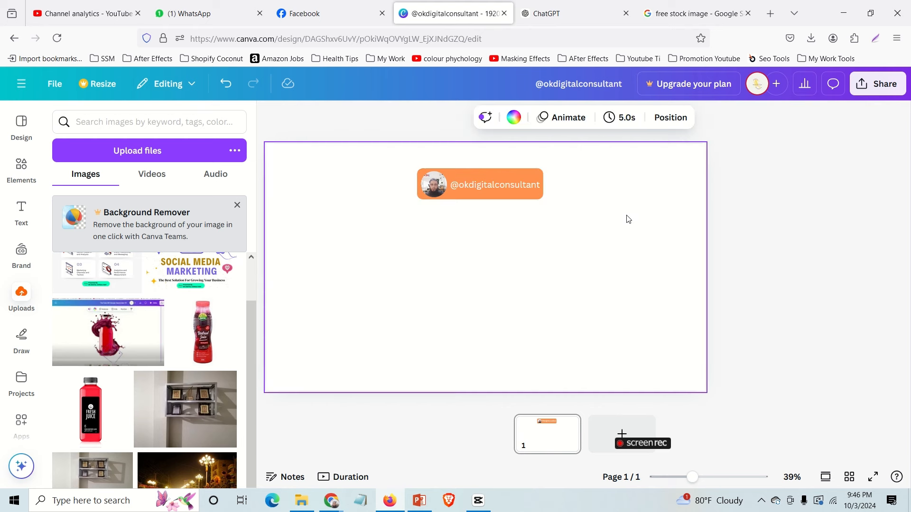
click(469, 192)
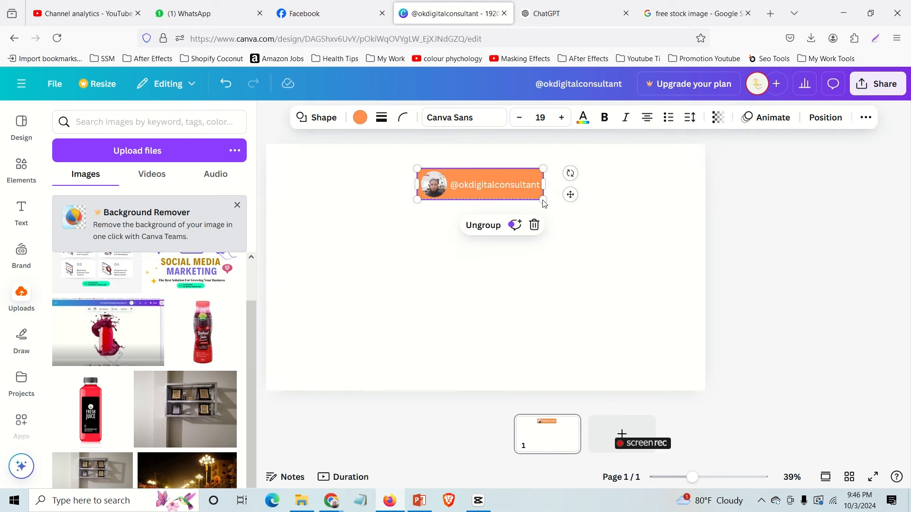
- Shrink the grouped brand bar a little further in proportion from its lower-right corner
drag(543, 199, 536, 196)
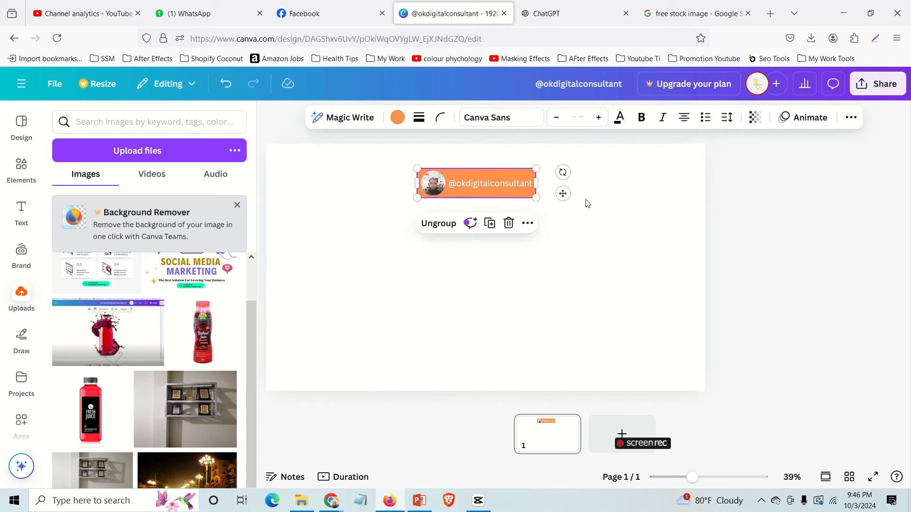
click(587, 204)
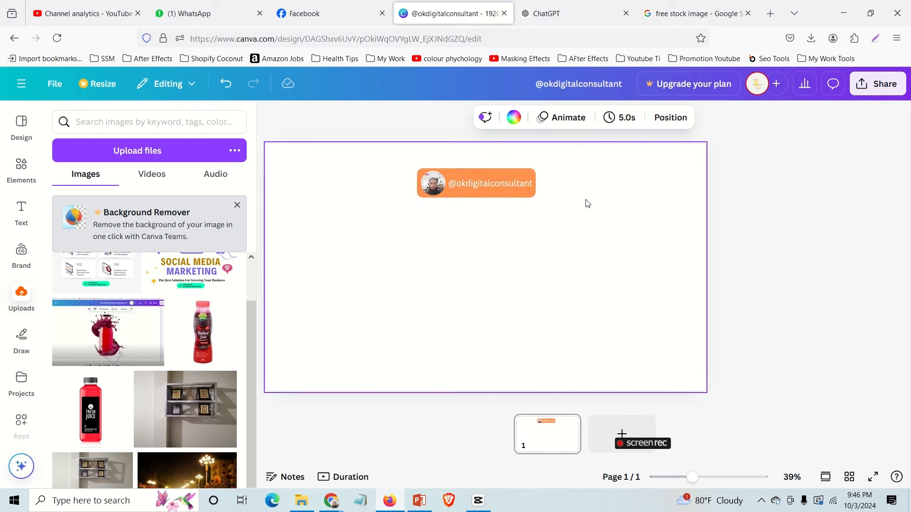
- Try nudging the grouped brand bar to a slightly different position and undo the move
click(522, 199)
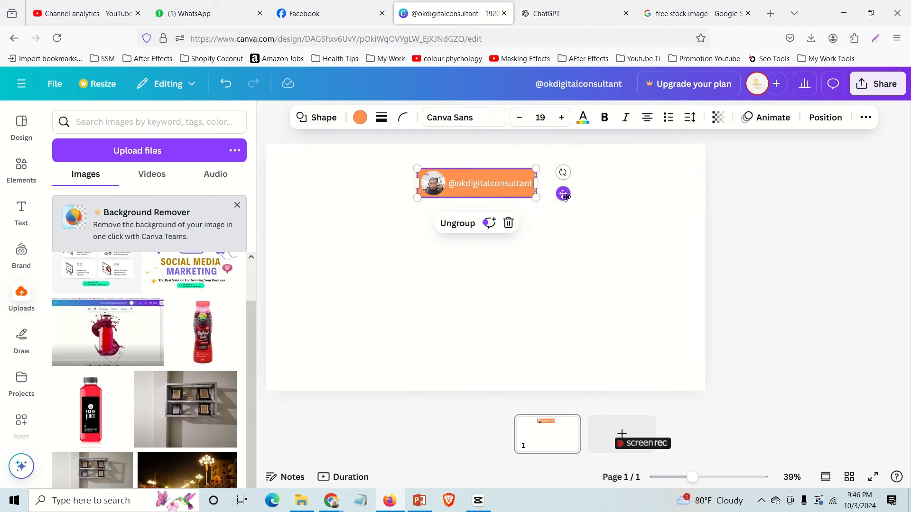
mouse_move(565, 195)
mouse_down()
mouse_move(560, 223)
mouse_move(570, 204)
mouse_up()
key(ctrl+z)
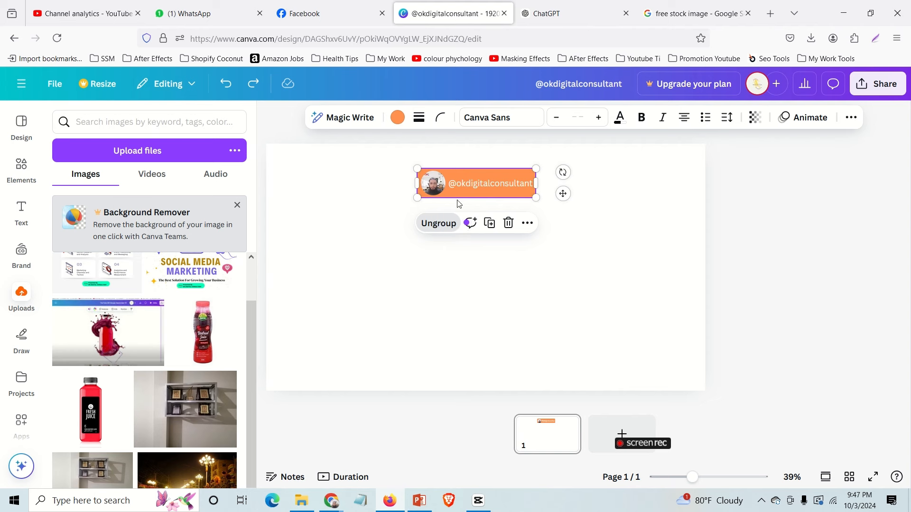
- Try ungrouping the brand bar and moving the handle text separately, and undo both changes
click(438, 224)
click(609, 226)
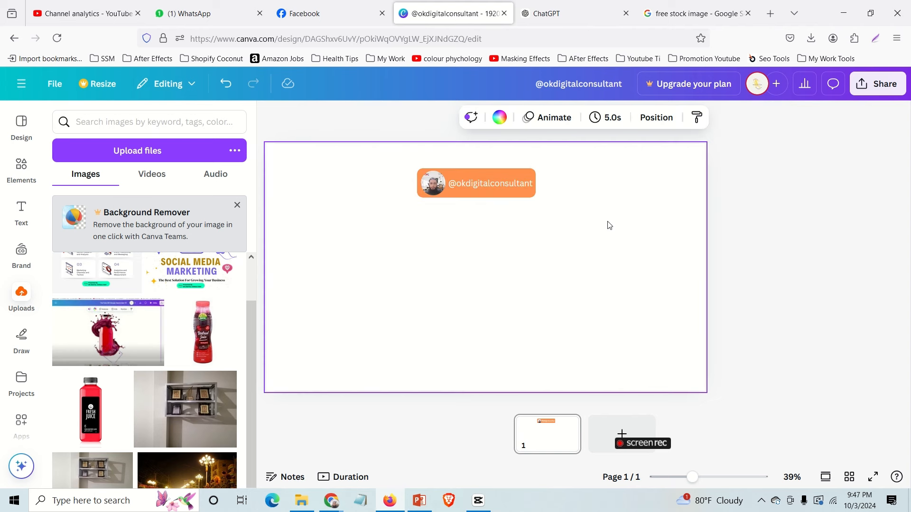
click(495, 186)
drag(531, 192, 545, 204)
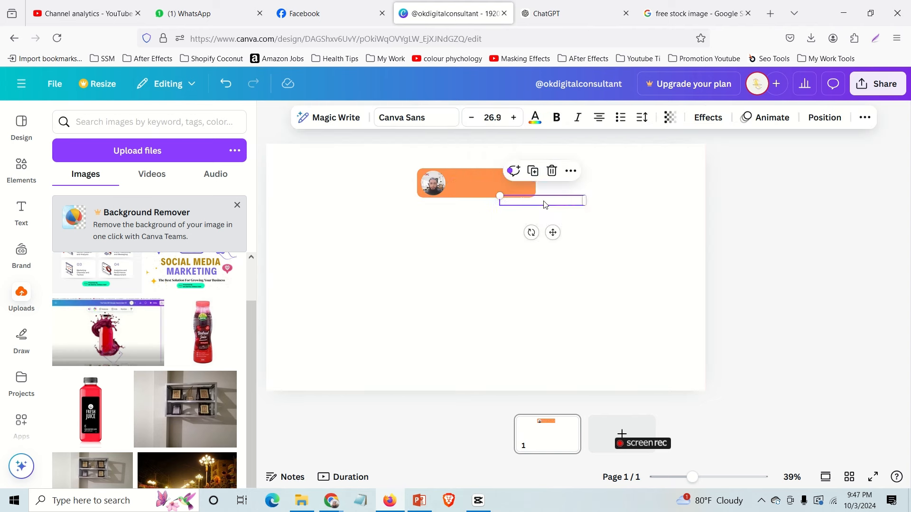
key(ctrl+z)
key(Escape)
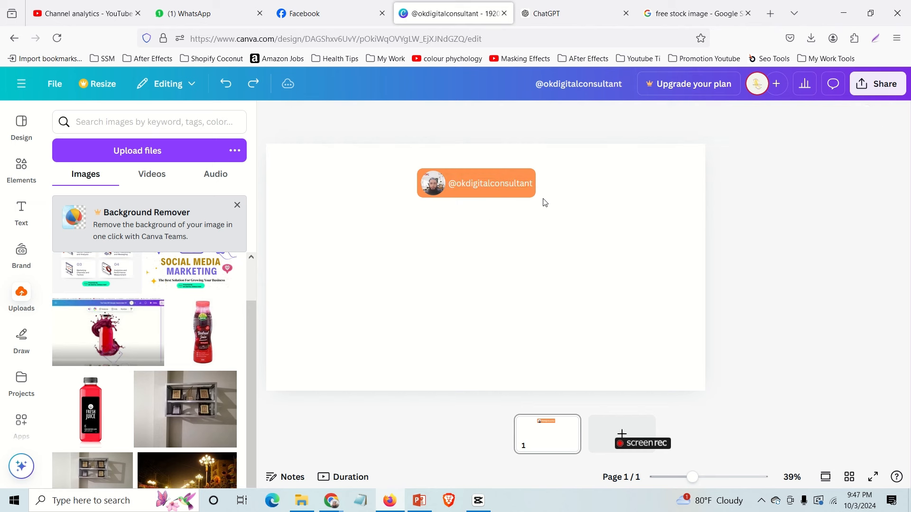
click(507, 194)
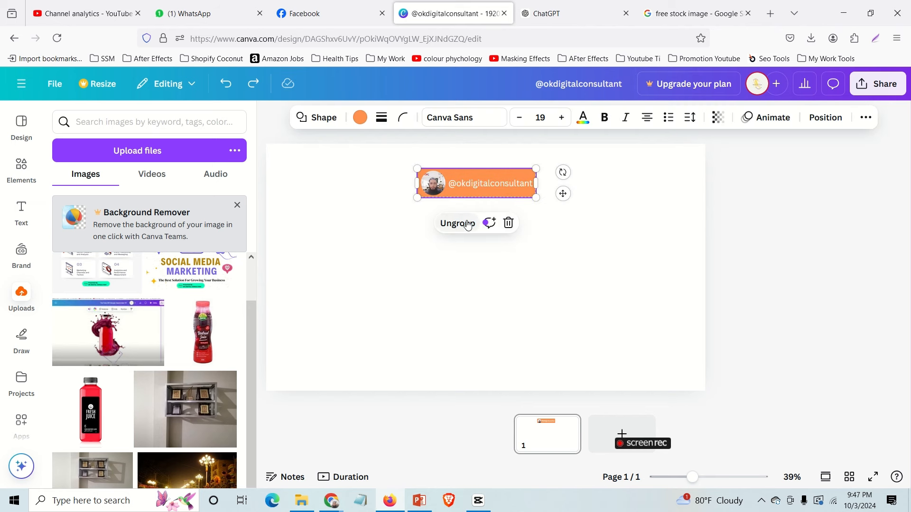
click(612, 251)
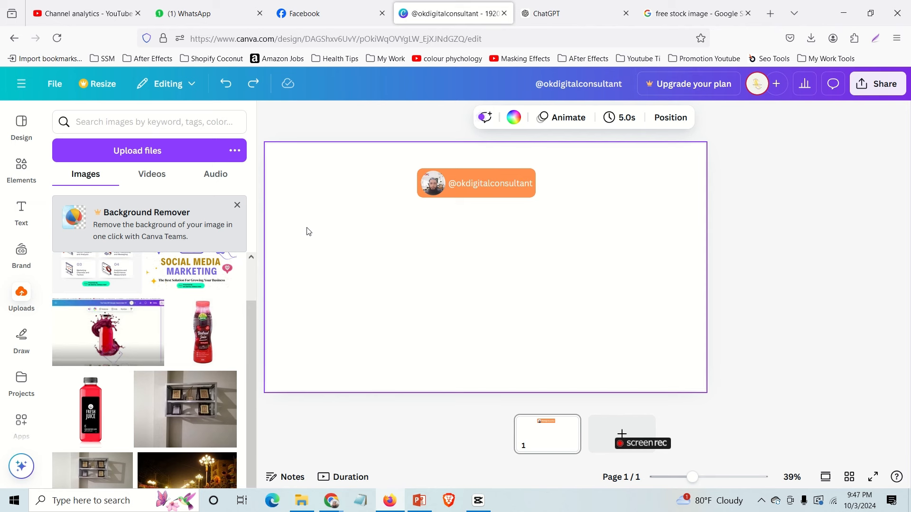
- Search the design elements for "waterfall"
click(21, 168)
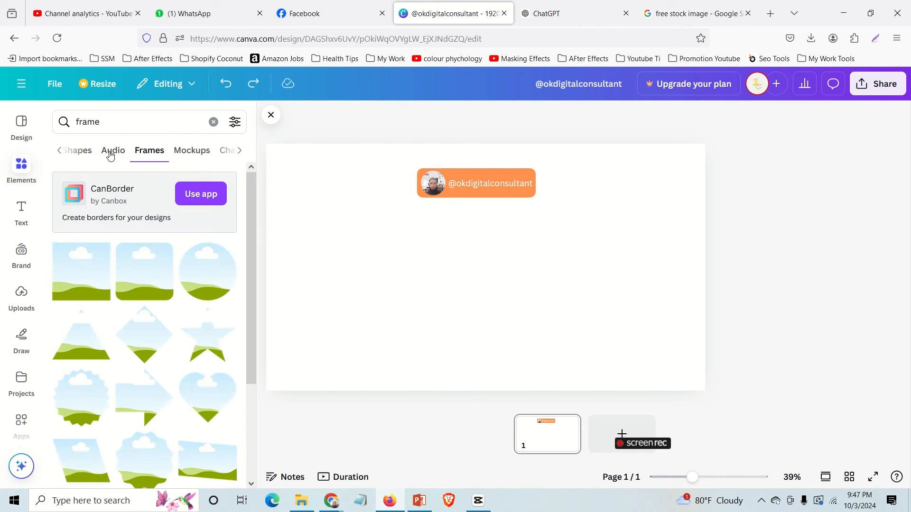
click(115, 118)
drag(114, 119, 70, 120)
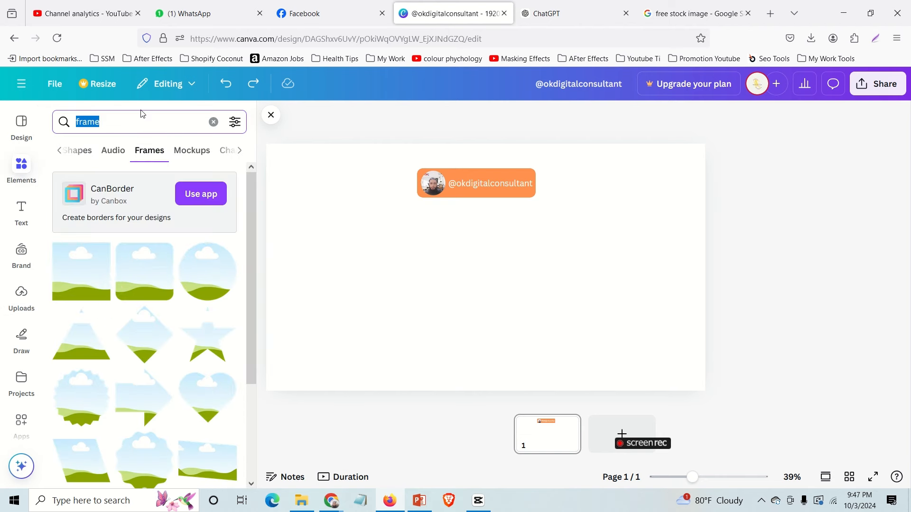
text(waterfall)
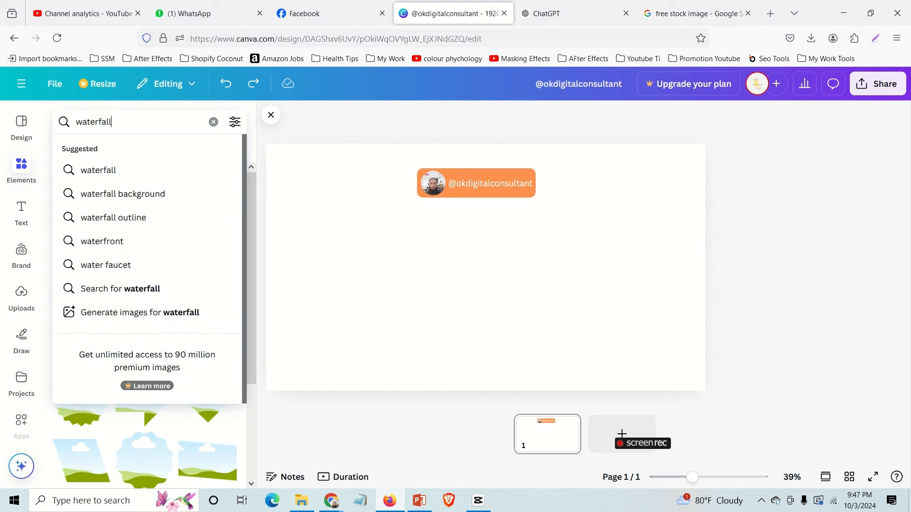
key(Return)
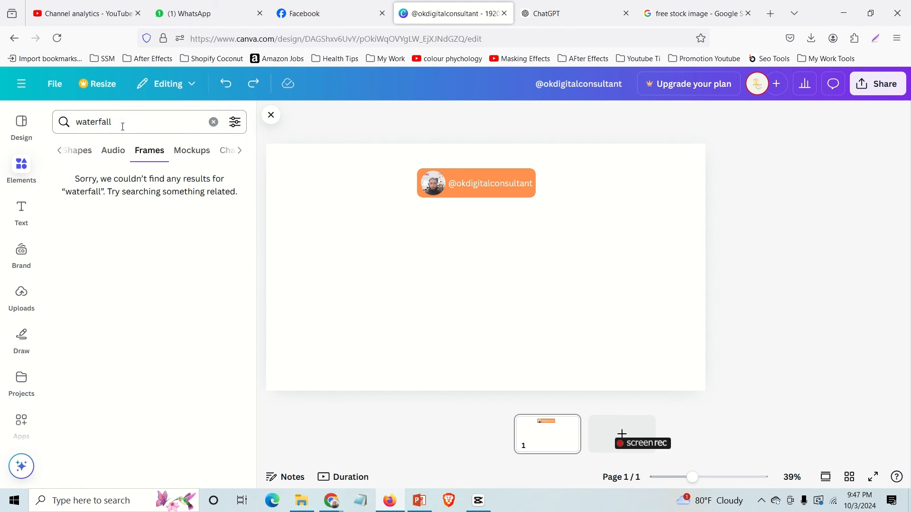
- Search the design elements for "kitchen" and show the video results
click(54, 125)
text(kitchen)
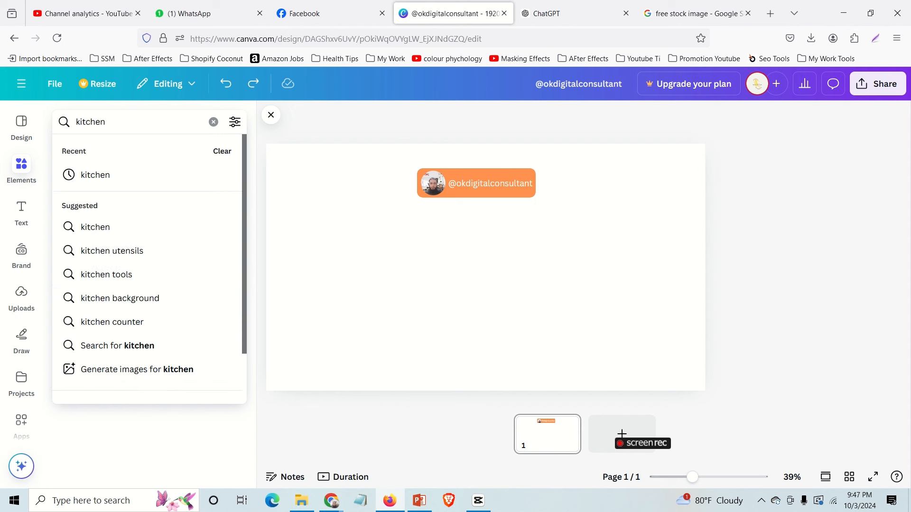
key(Return)
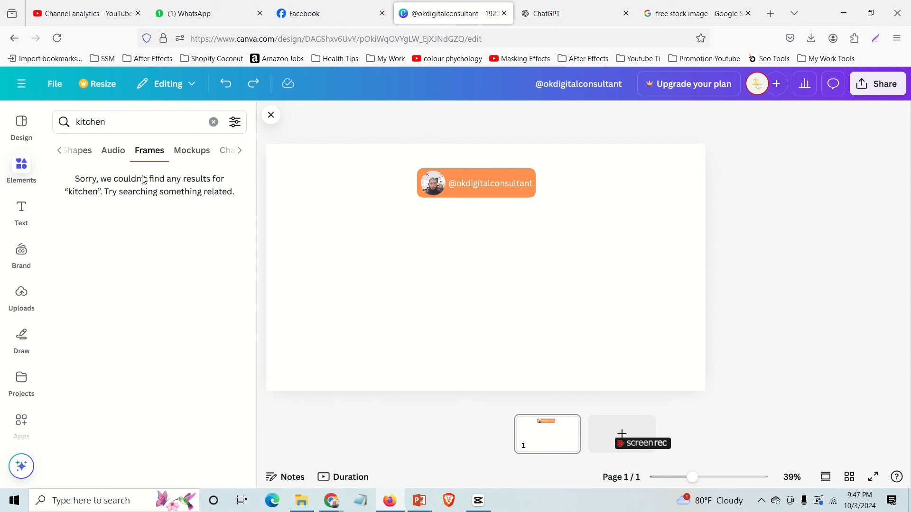
click(241, 152)
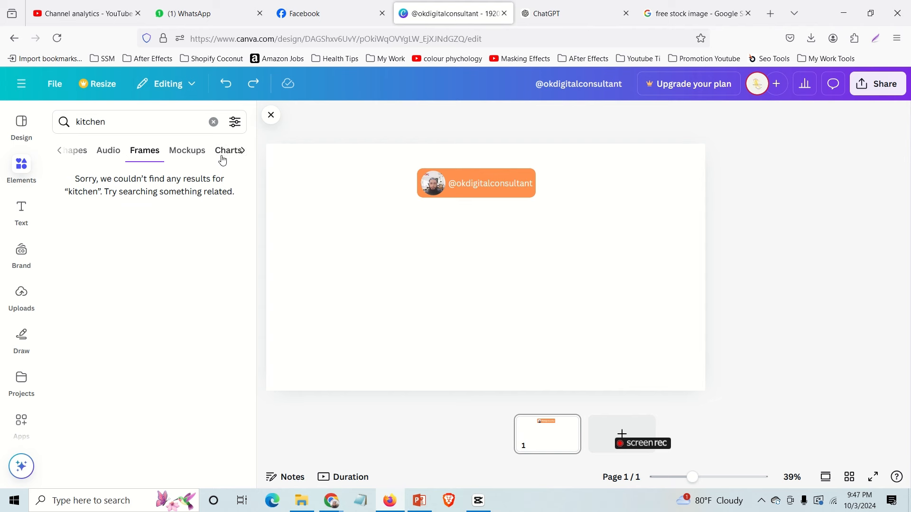
click(54, 152)
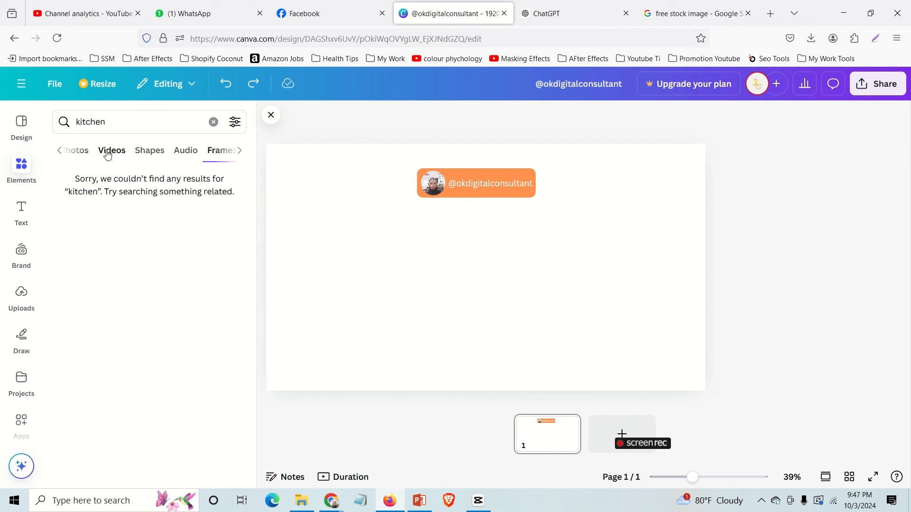
click(109, 151)
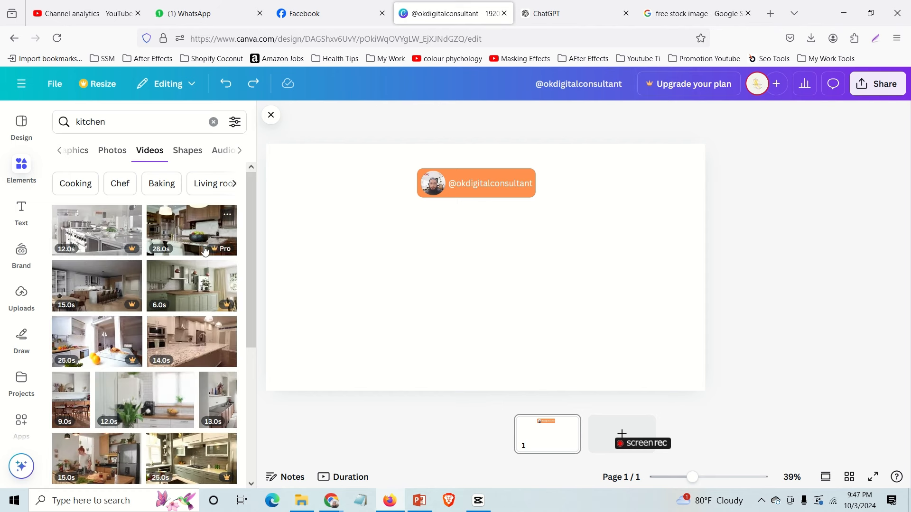
- Add the free 14.0s granite-countertop kitchen video, align it to the page's top-left corner and enlarge it over nearly the whole page
click(192, 351)
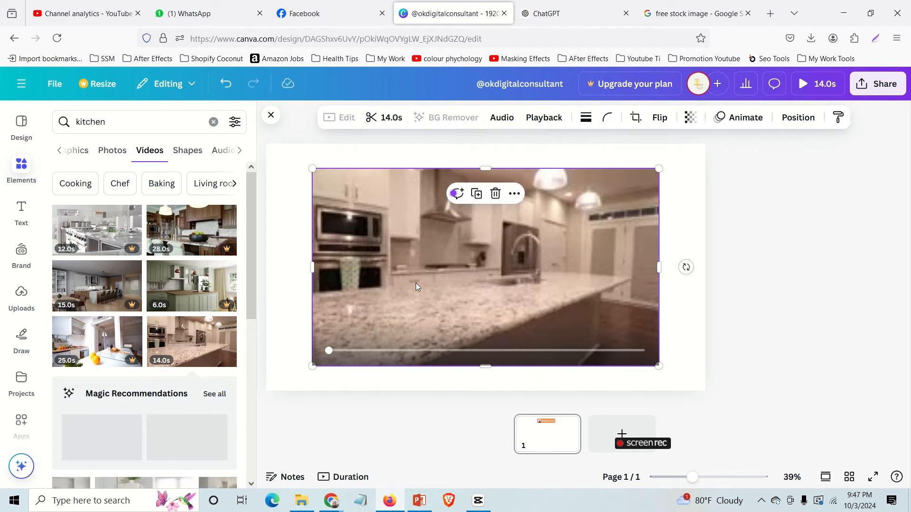
drag(417, 283, 375, 258)
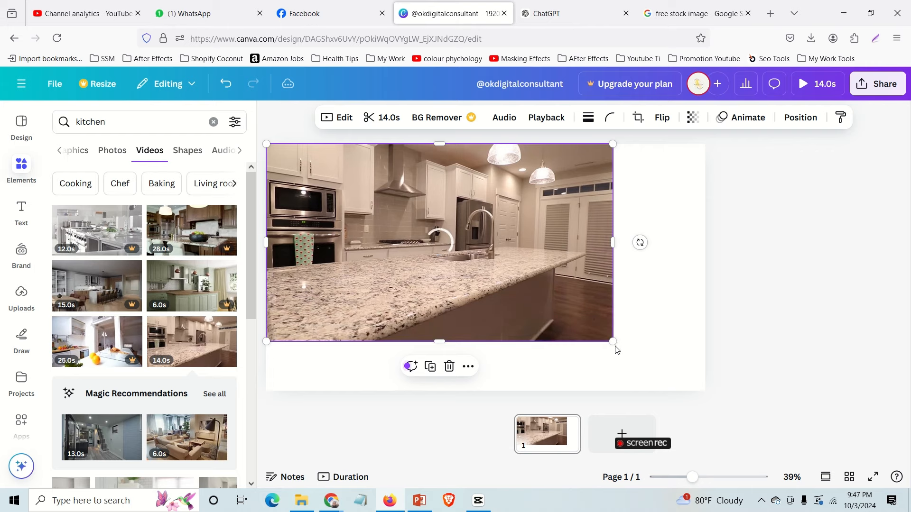
drag(613, 341, 707, 394)
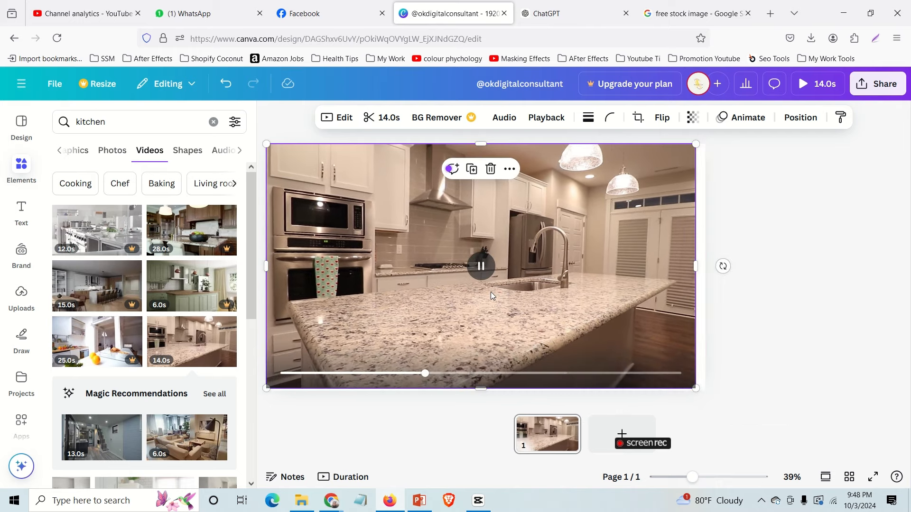
- Send the kitchen video to the back, behind the grouped brand bar
right_click(328, 259)
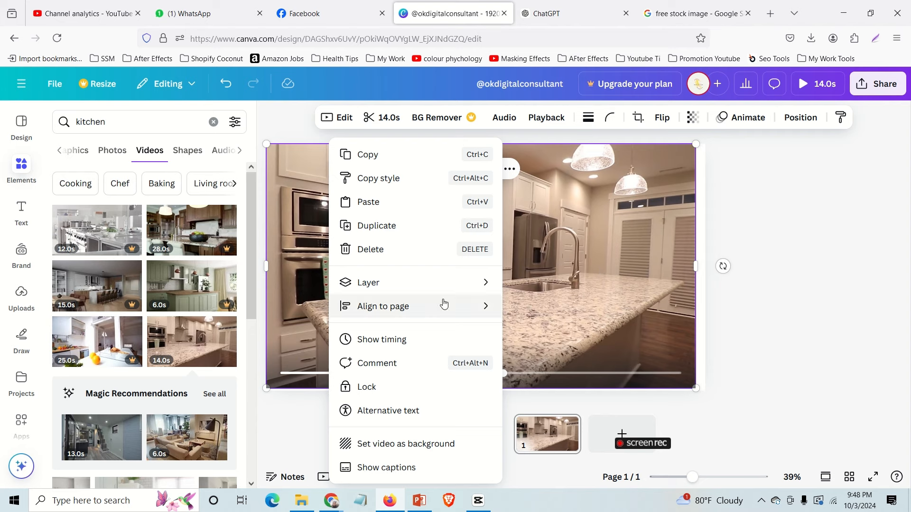
mouse_move(444, 296)
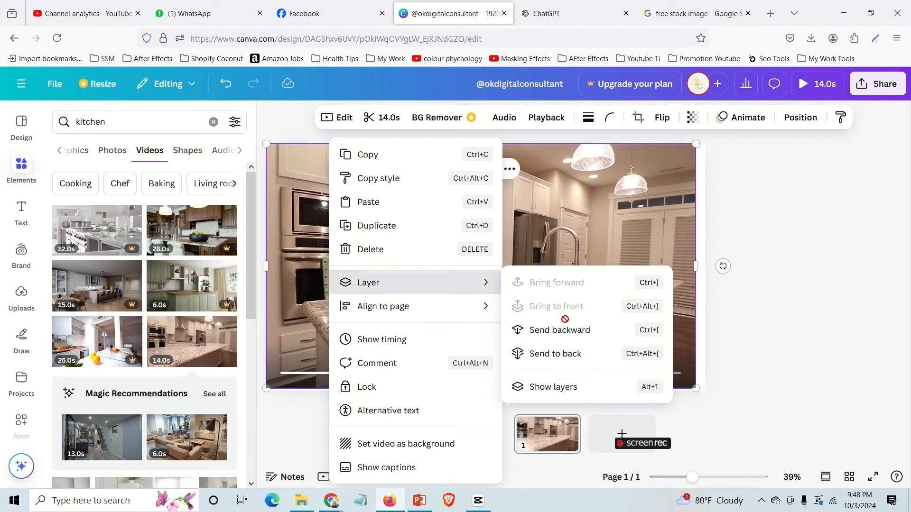
click(560, 355)
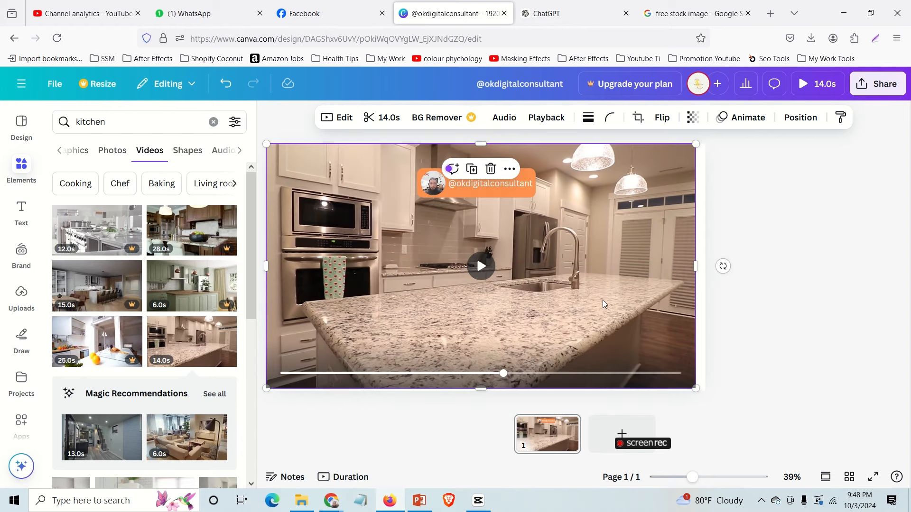
click(779, 224)
- Extend the kitchen video's right side to the page's right edge
click(683, 299)
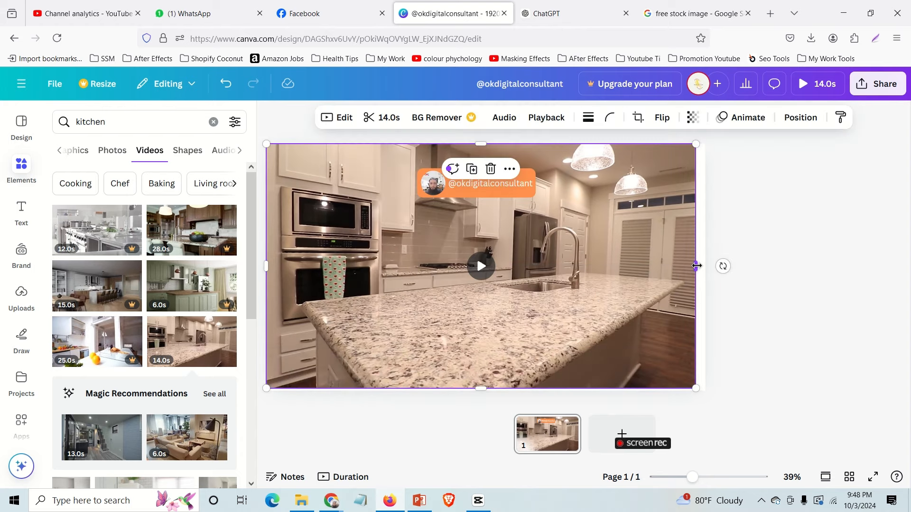
drag(696, 266, 707, 266)
click(787, 270)
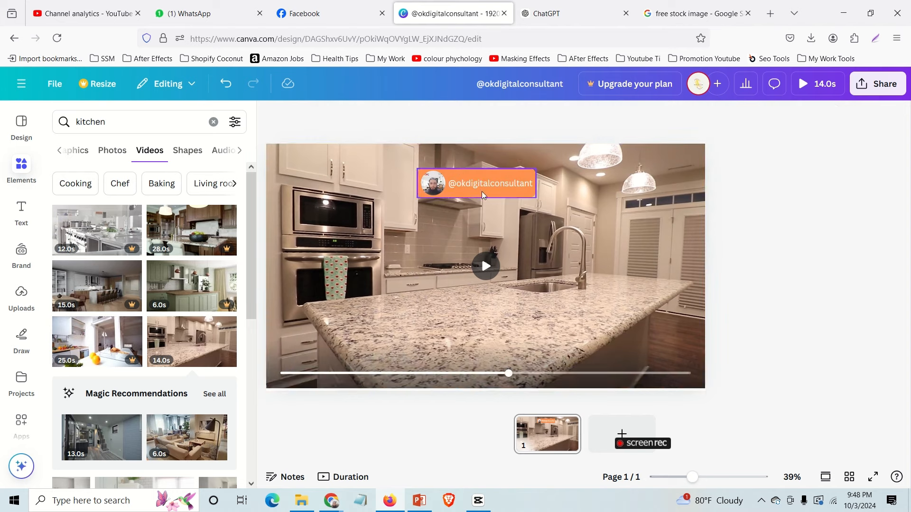
- Set the kitchen video's transparency to 15 to fade it into the background
click(590, 281)
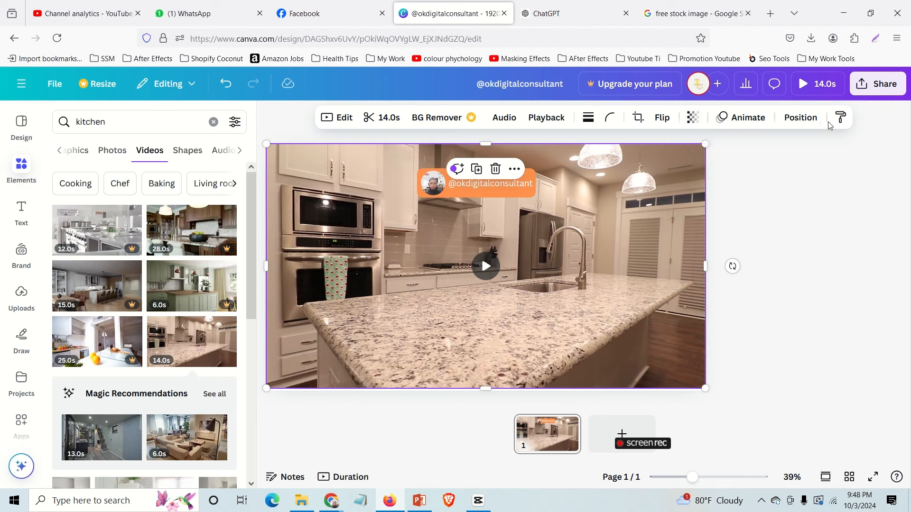
click(692, 117)
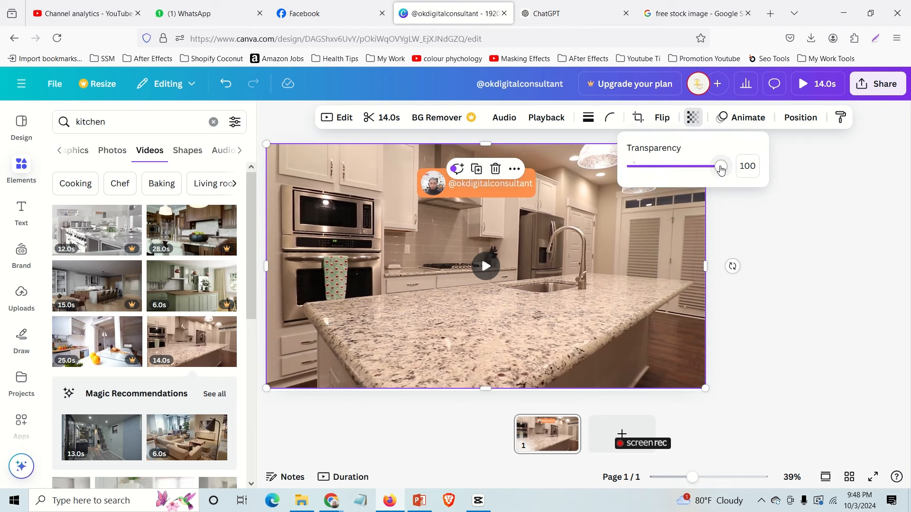
drag(720, 170, 647, 176)
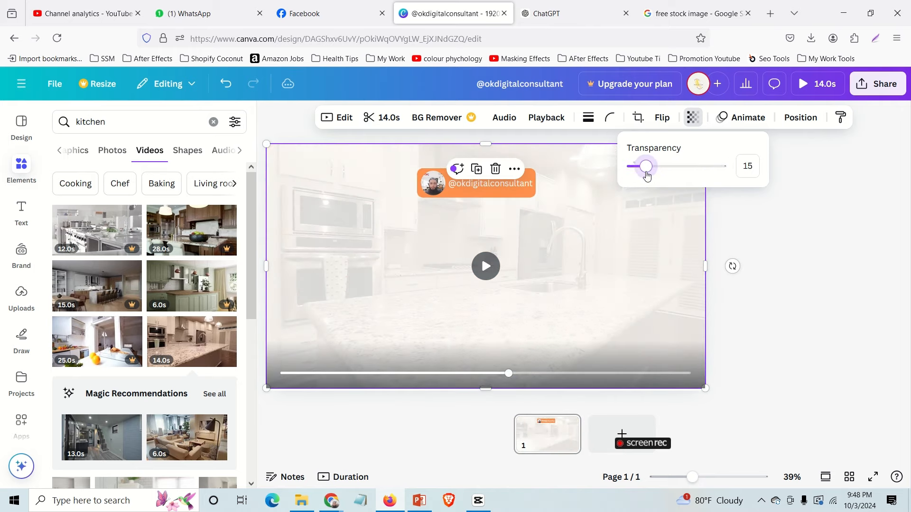
click(782, 260)
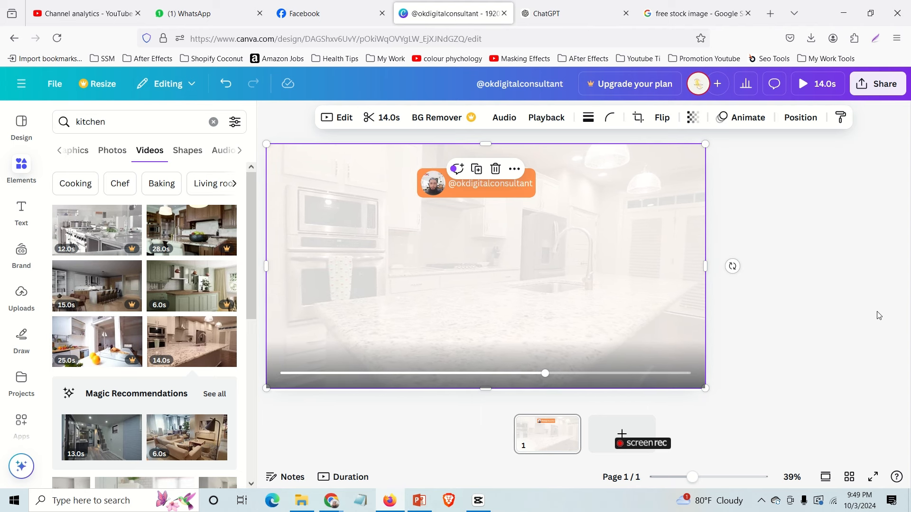
click(735, 321)
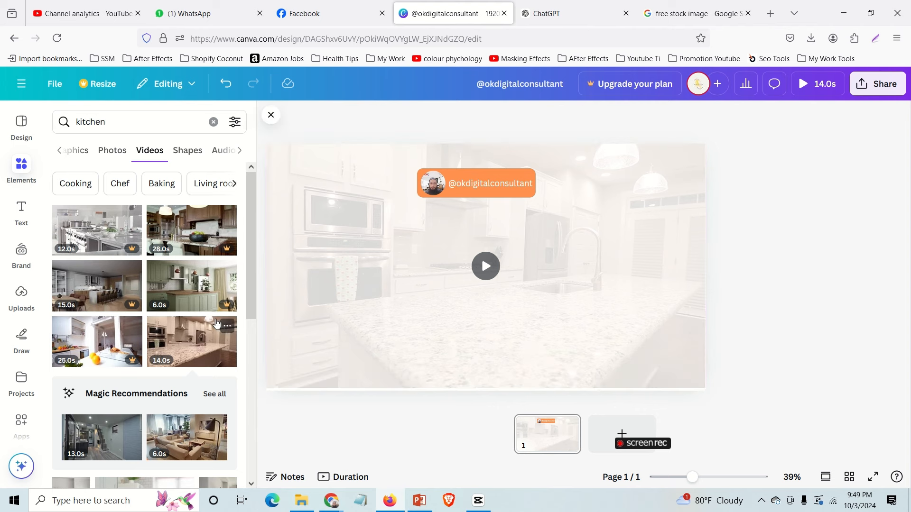
scroll(210, 373, down, 1)
scroll(211, 372, down, 2)
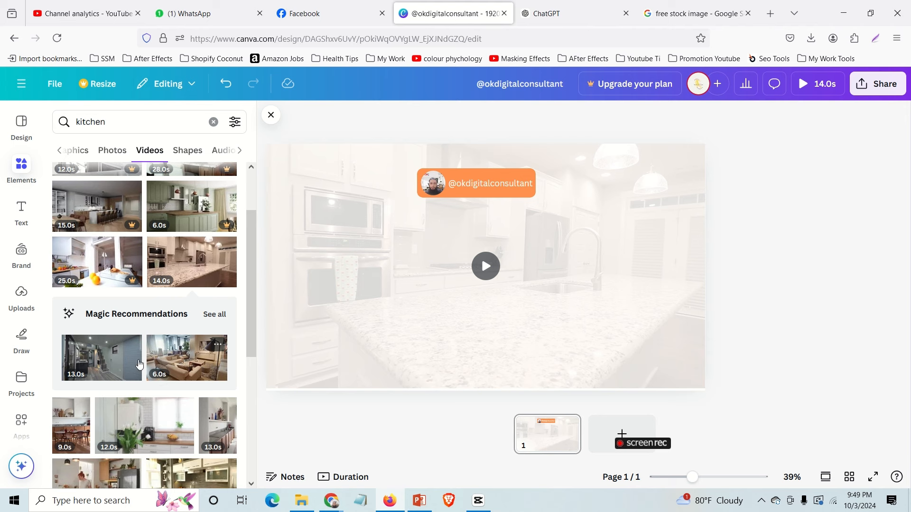
scroll(153, 380, down, 2)
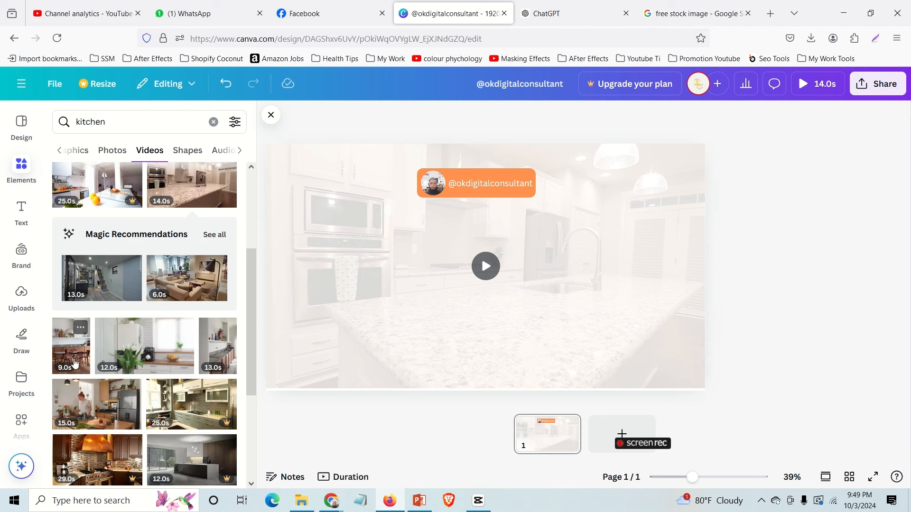
scroll(119, 341, up, 4)
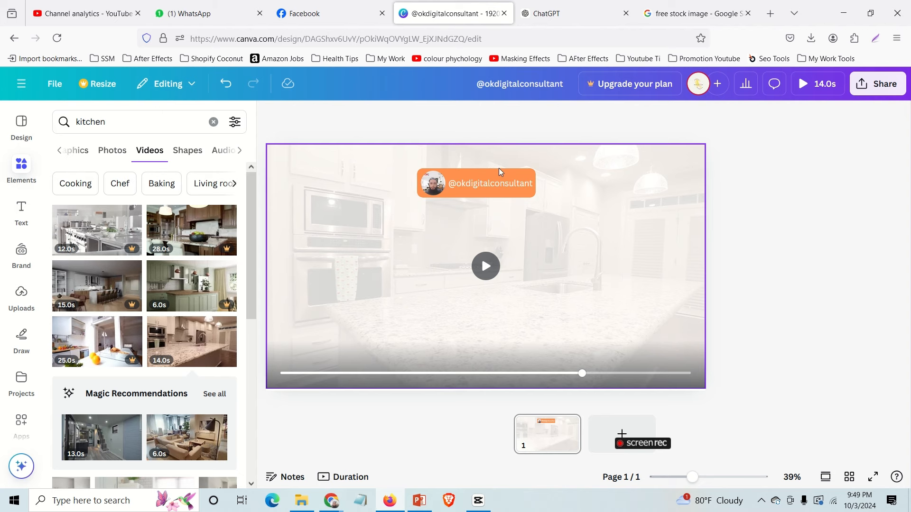
- Review the quote, title and description table in ChatGPT against the Canva page layout
click(588, 12)
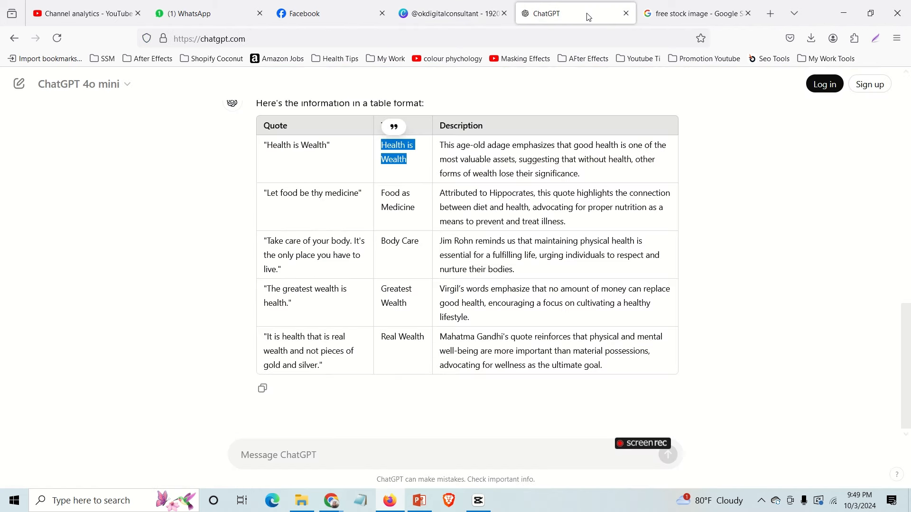
click(522, 231)
scroll(574, 238, up, 3)
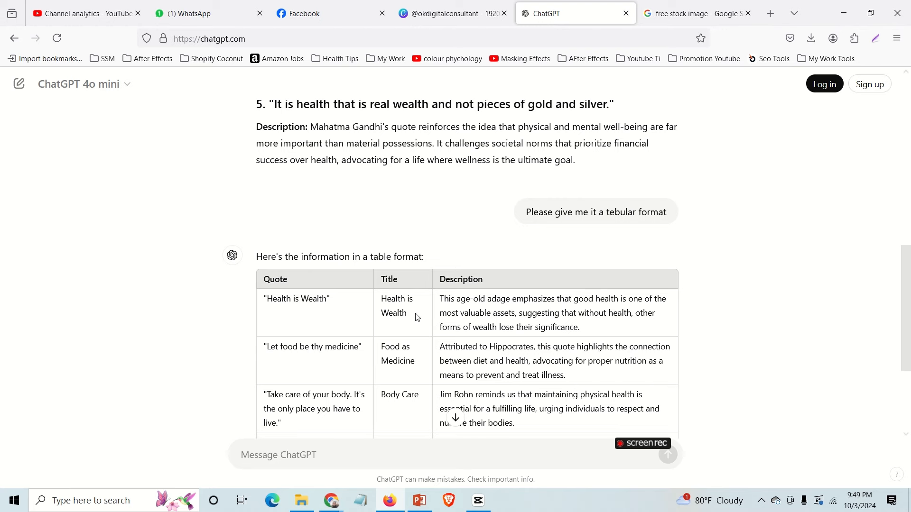
click(467, 19)
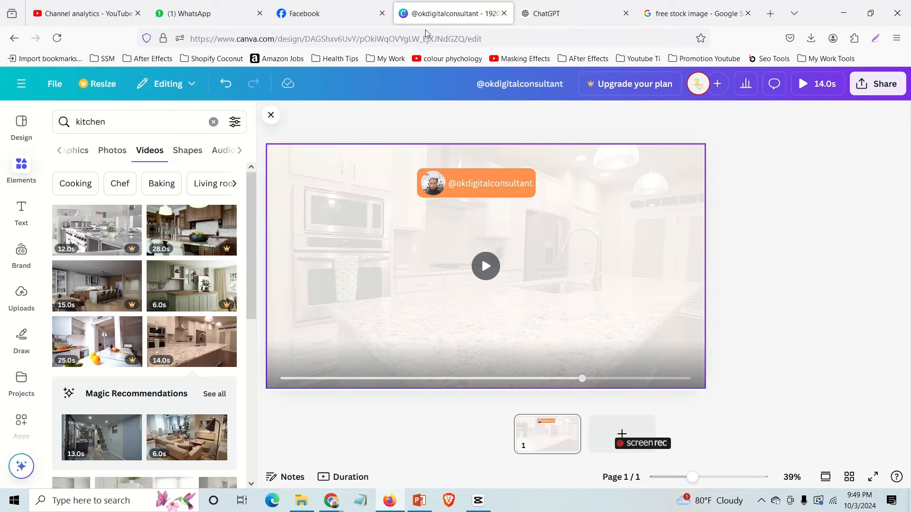
click(556, 19)
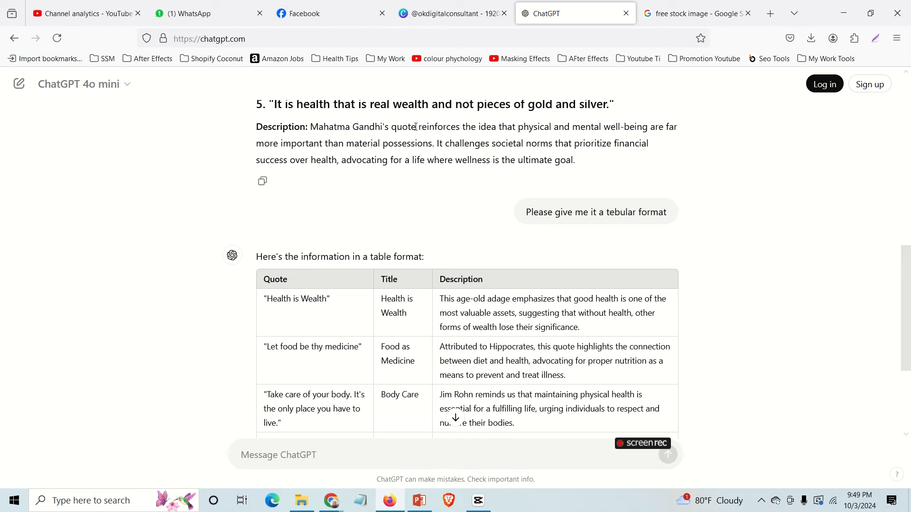
click(469, 14)
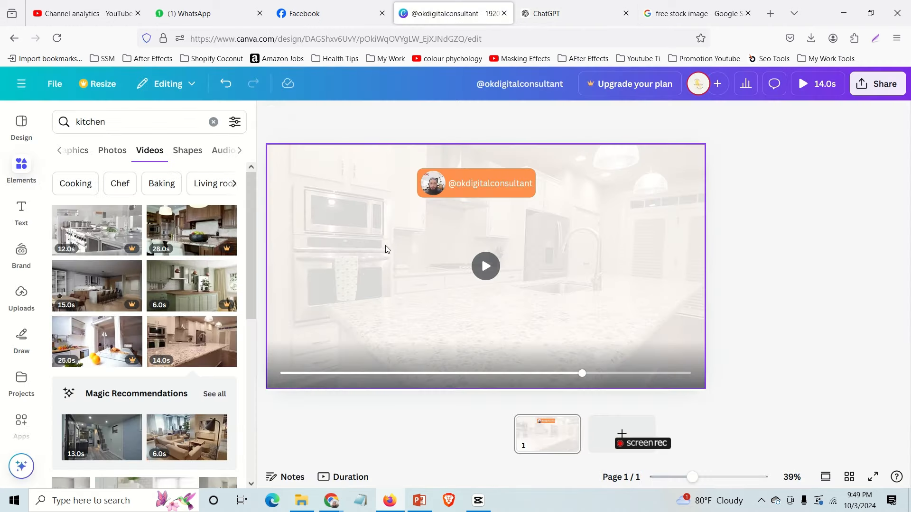
click(572, 16)
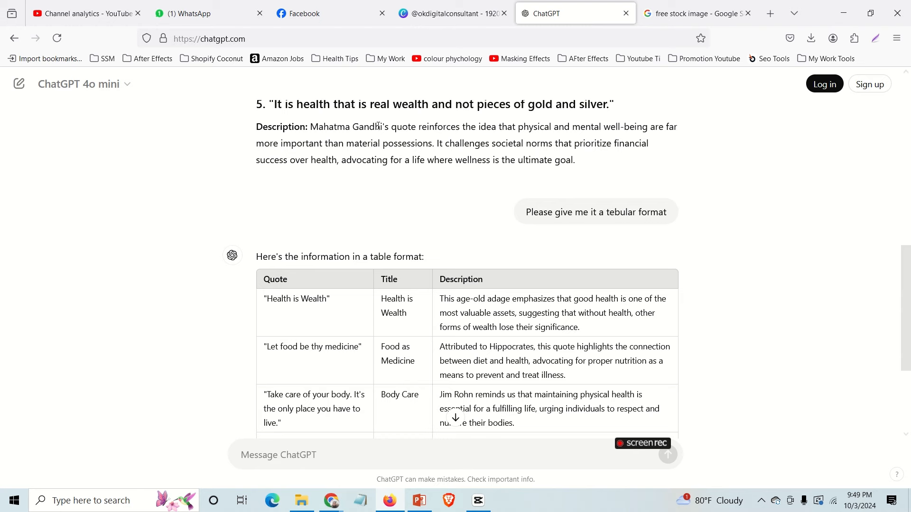
click(446, 14)
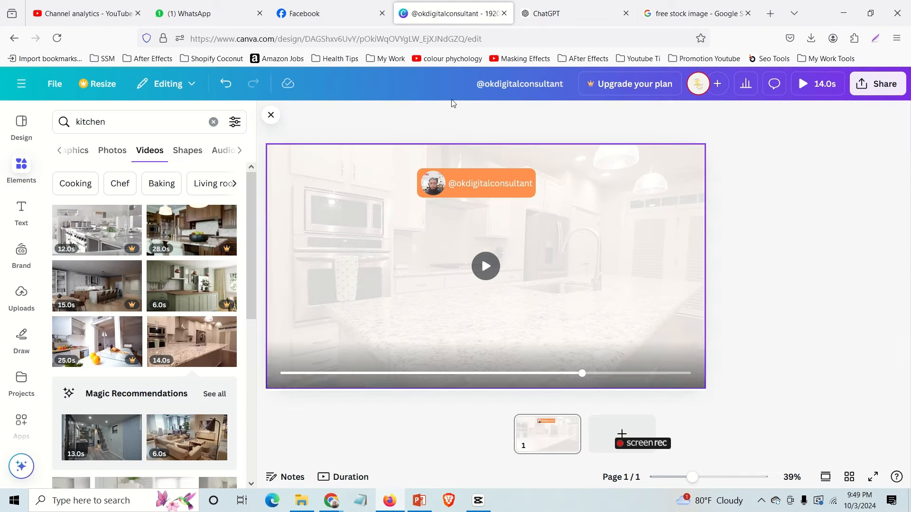
- Copy "Health is" from the first title in the ChatGPT table into a new text box on the Canva page
click(563, 19)
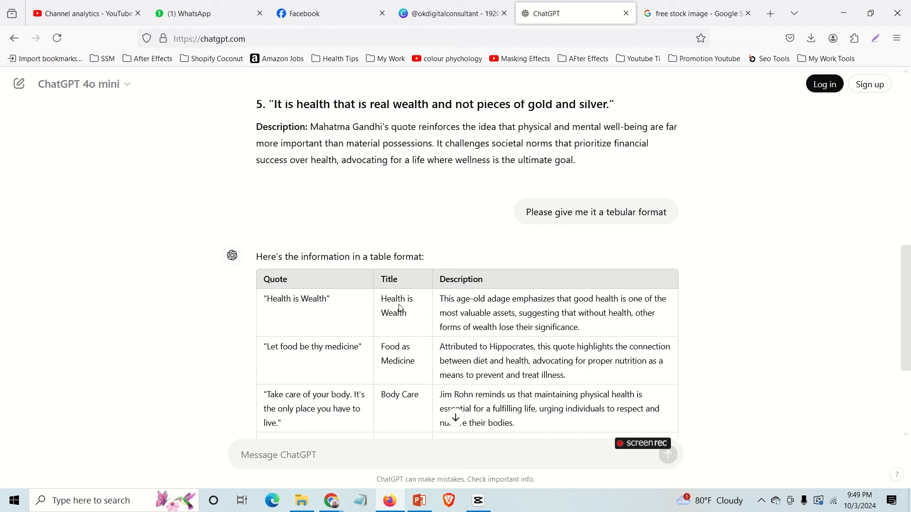
mouse_move(382, 299)
mouse_down()
mouse_move(401, 299)
mouse_move(412, 314)
mouse_move(424, 308)
mouse_up()
click(451, 13)
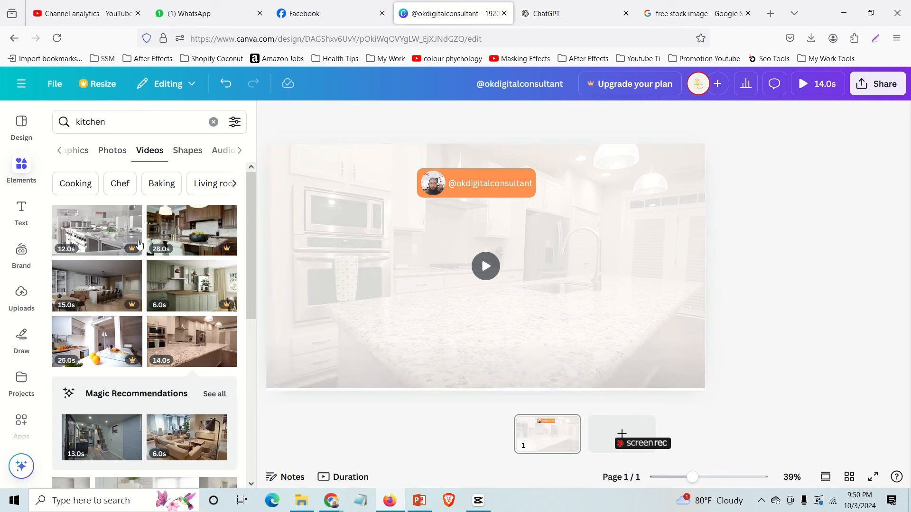
click(21, 211)
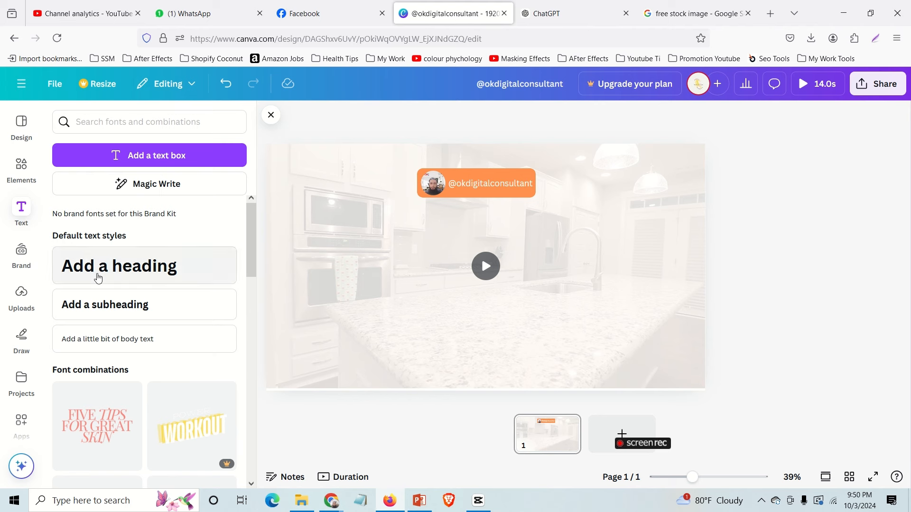
click(559, 270)
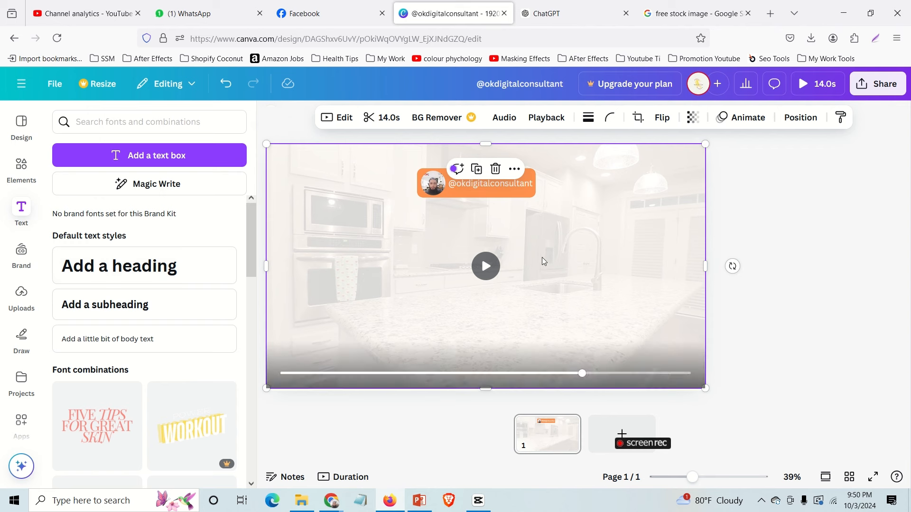
key(t)
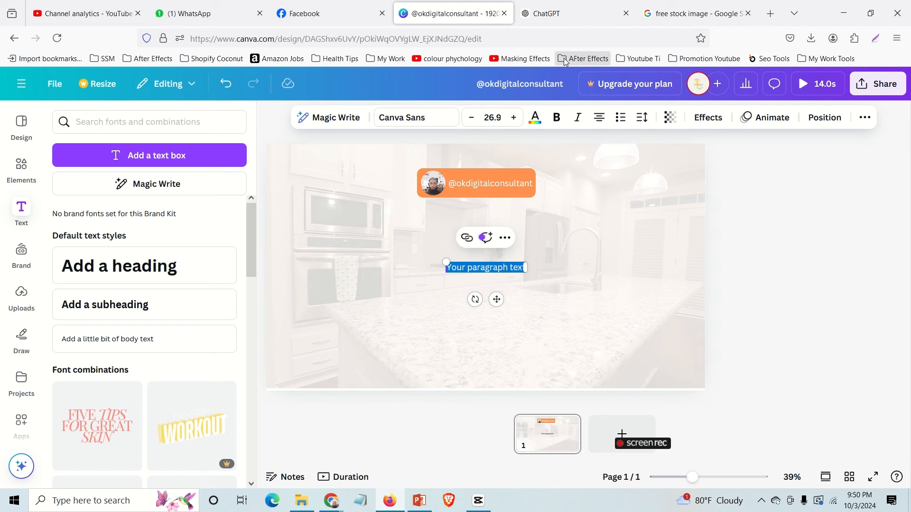
text(Health is)
- Replace the new text box's content with the full title "Health is Wealth" copied from the ChatGPT table
key(ctrl+Tab)
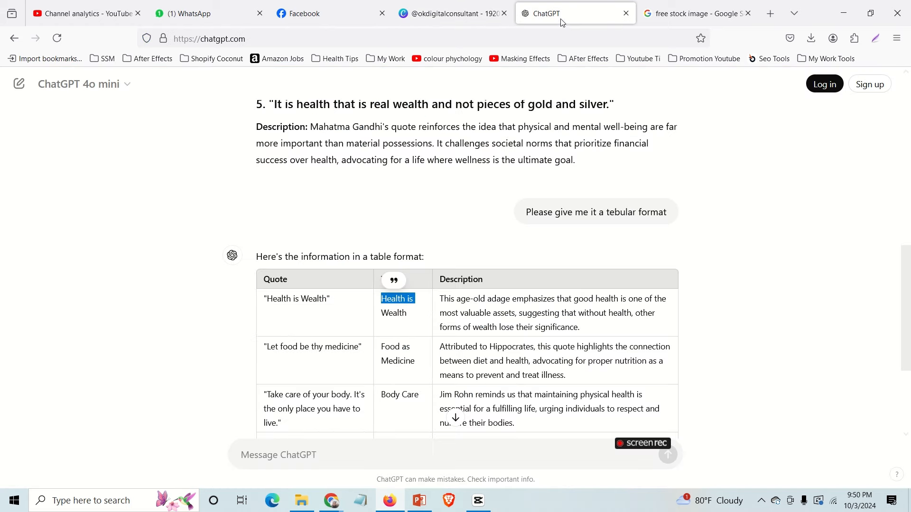
click(394, 325)
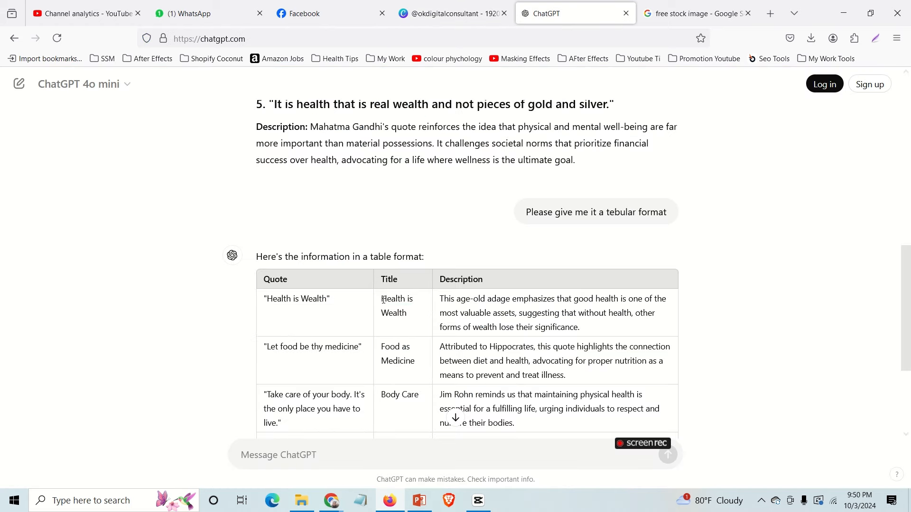
drag(383, 300, 408, 313)
key(ctrl+c)
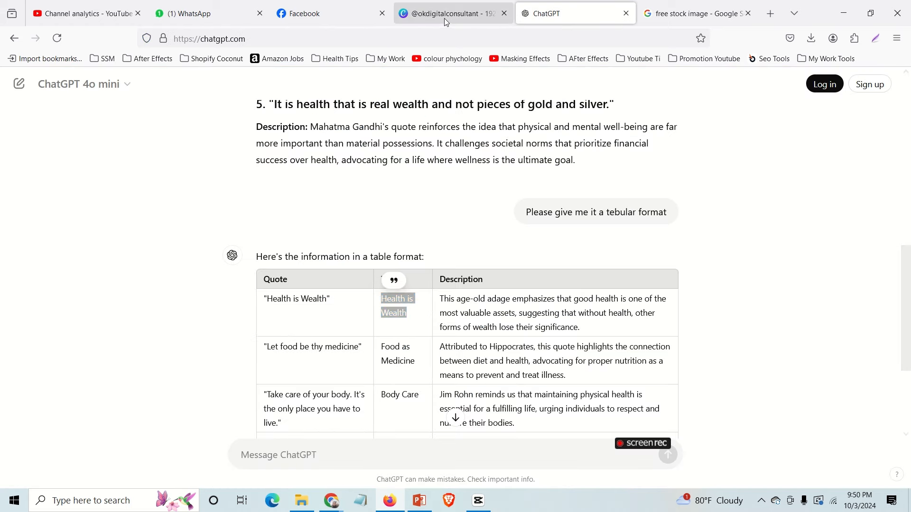
click(444, 15)
triple_click(486, 268)
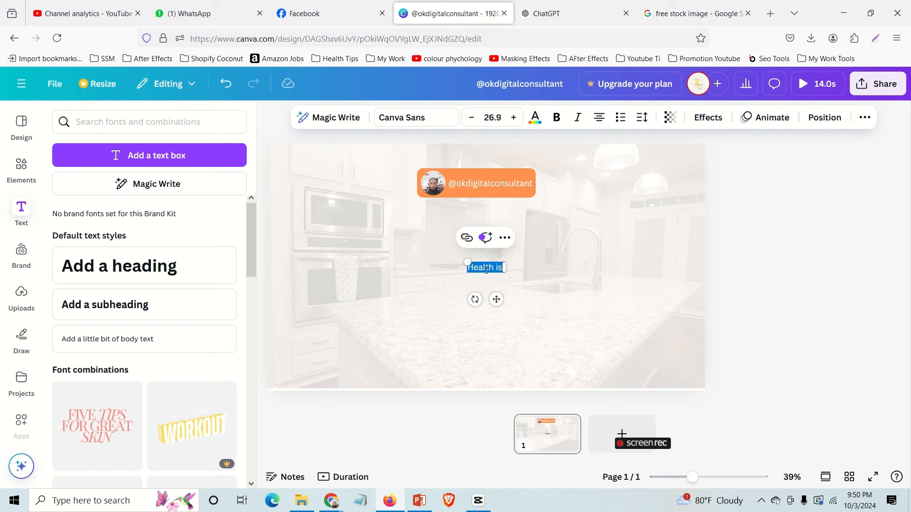
key(ctrl+v)
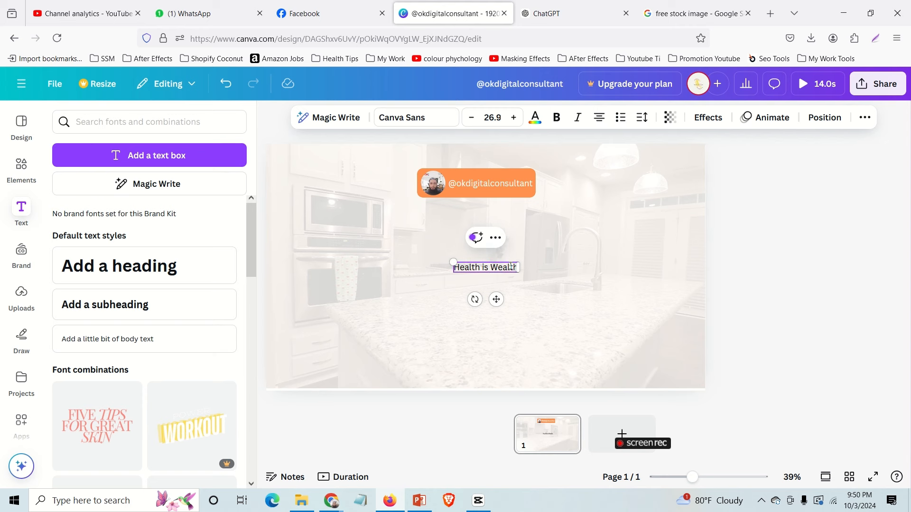
- Enlarge the "Health is Wealth" title to a font size of about 55.1
click(514, 118)
click(514, 118)
click(514, 118)
click(514, 118)
click(514, 118)
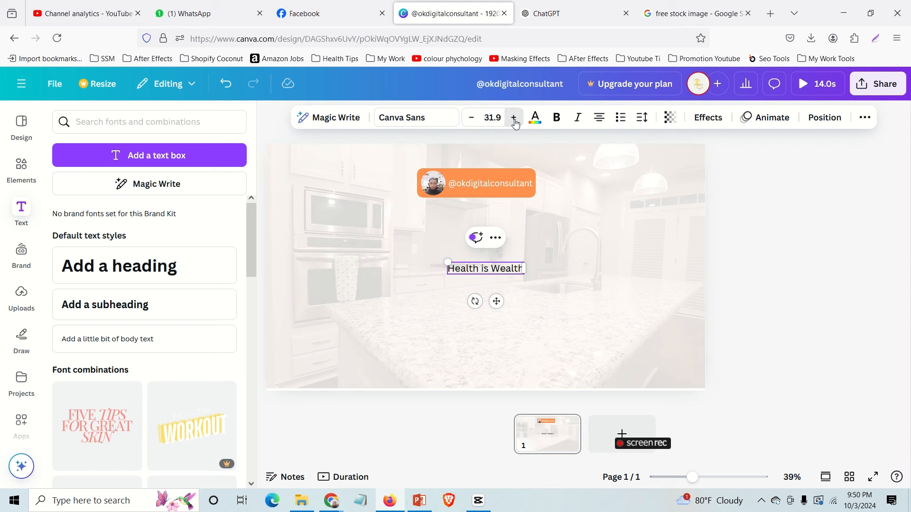
click(514, 118)
click(514, 118)
click(514, 118)
click(513, 118)
click(513, 119)
click(514, 118)
click(513, 118)
click(514, 118)
click(514, 118)
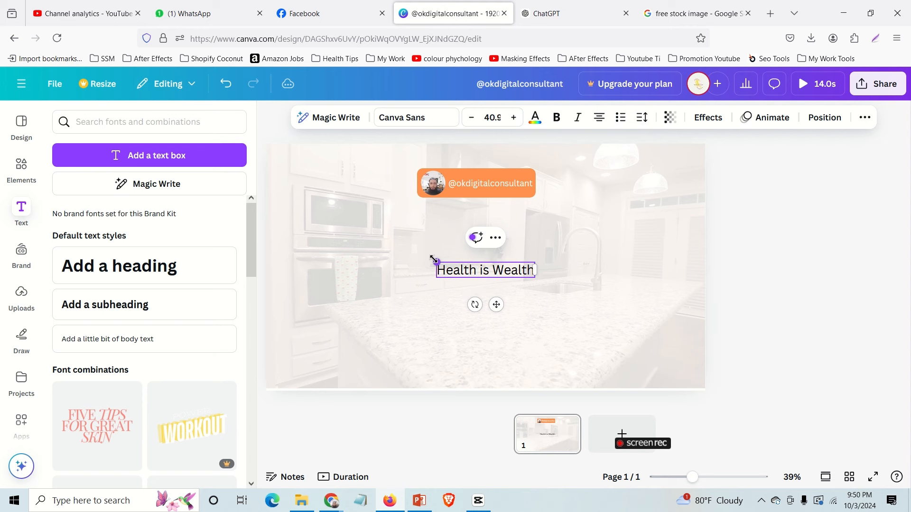
drag(435, 262, 403, 256)
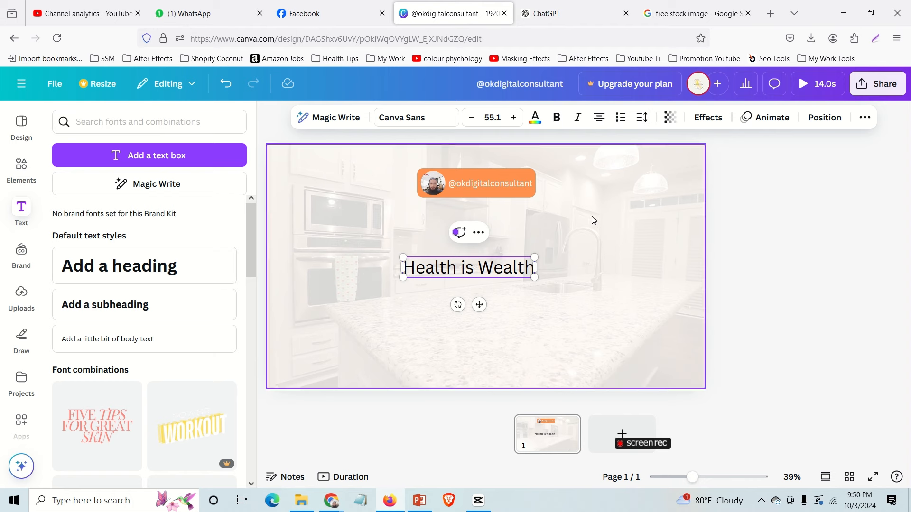
- Change the "Health is Wealth" title to all uppercase letters
click(864, 121)
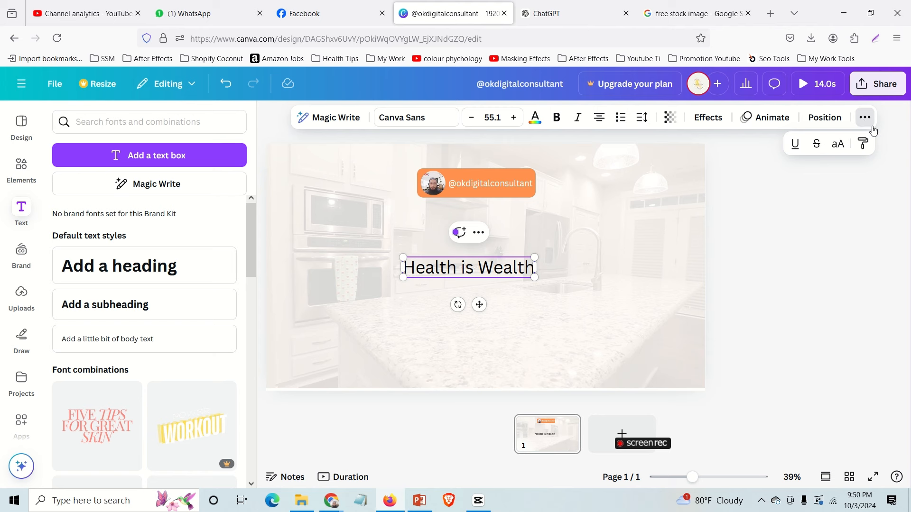
click(838, 144)
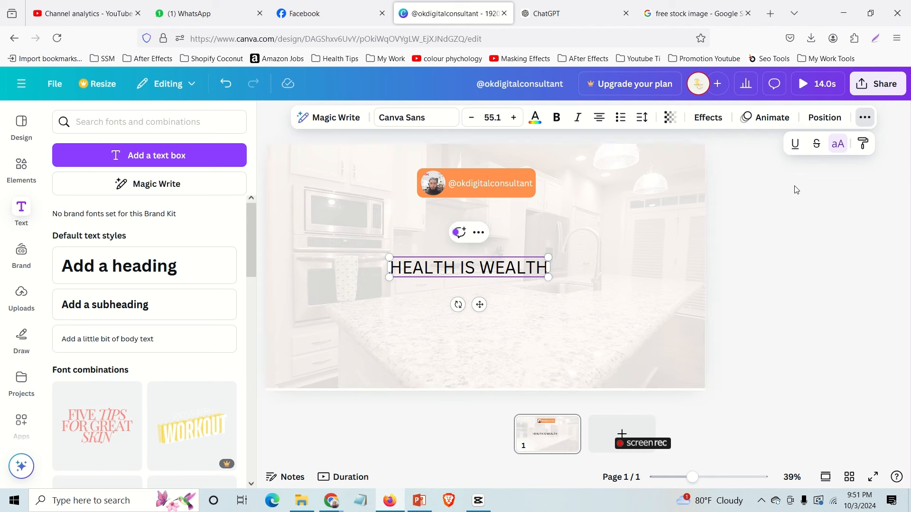
click(837, 144)
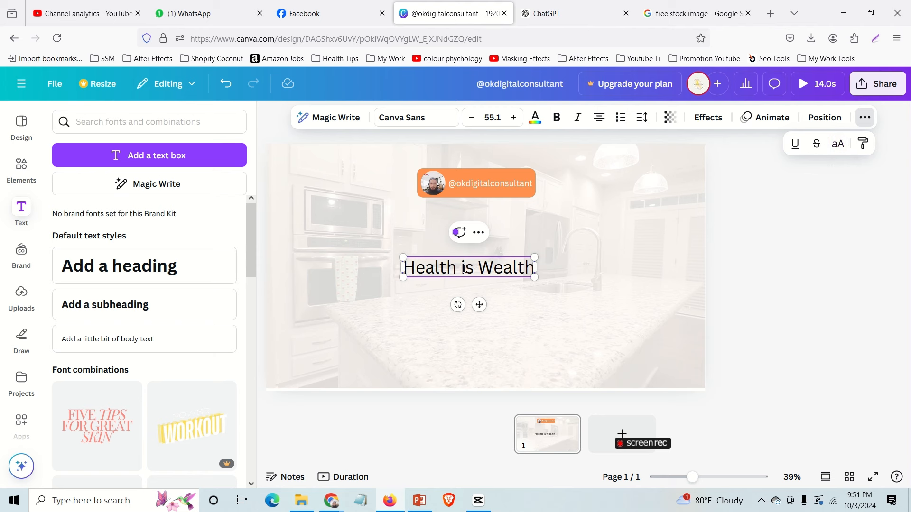
click(837, 144)
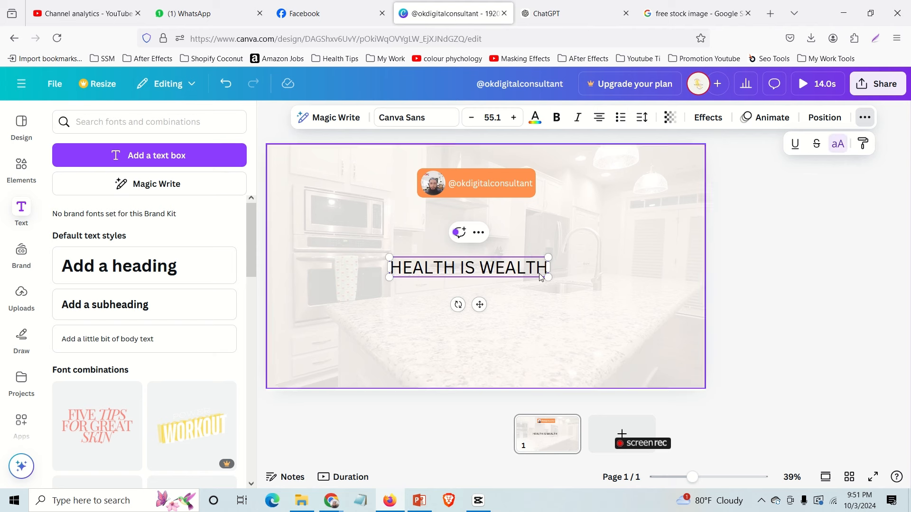
click(586, 273)
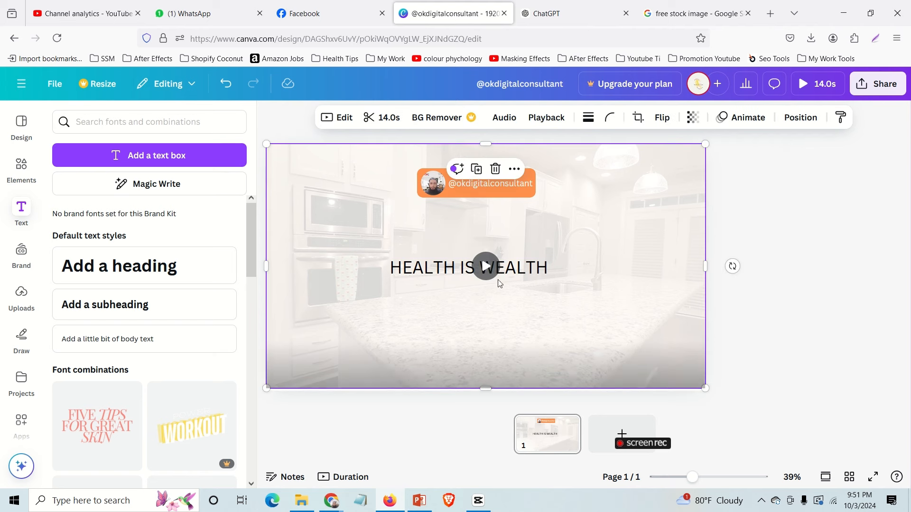
- Move the HEALTH IS WEALTH title up so it sits centered just beneath the orange brand bar
click(521, 274)
drag(479, 304, 487, 272)
mouse_move(491, 239)
mouse_down()
mouse_move(490, 227)
mouse_move(490, 234)
mouse_up()
- Make the whole HEALTH IS WEALTH title bold
double_click(490, 228)
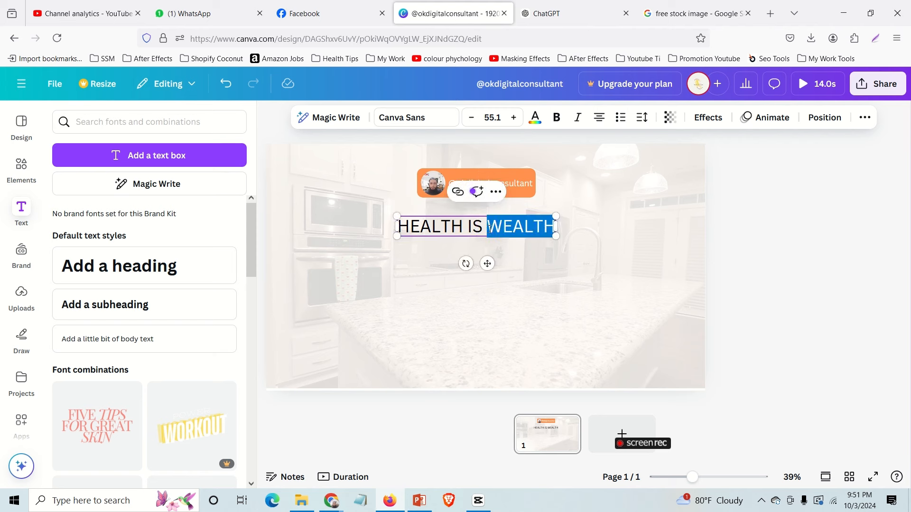
triple_click(450, 230)
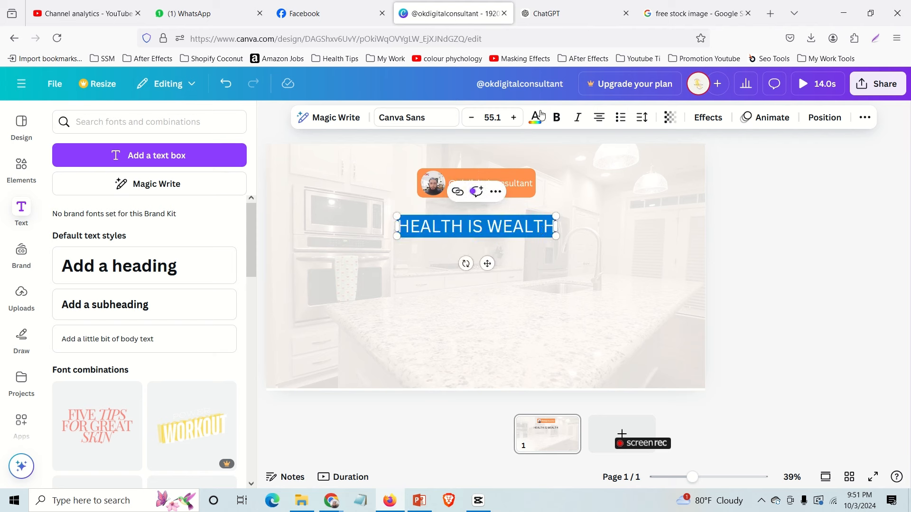
click(557, 120)
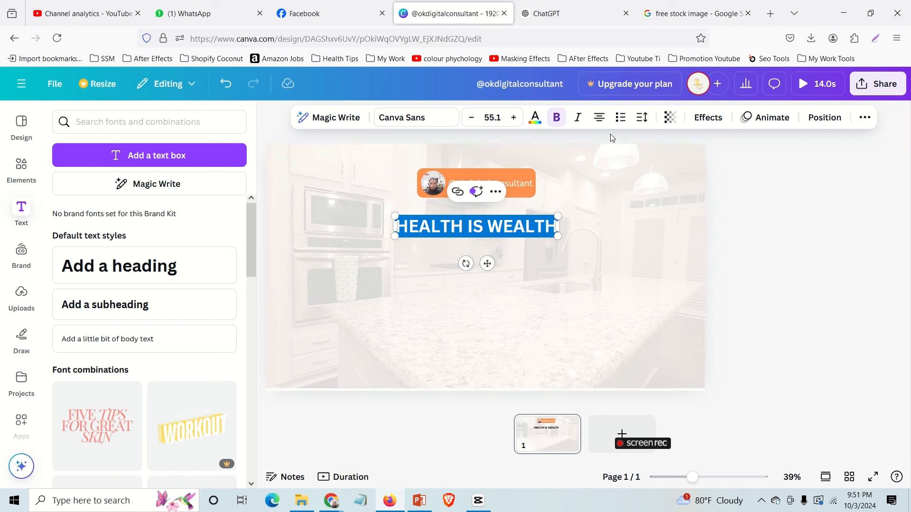
- Try breaking the title onto two lines before WEALTH and reducing its line spacing to 0.86
click(556, 226)
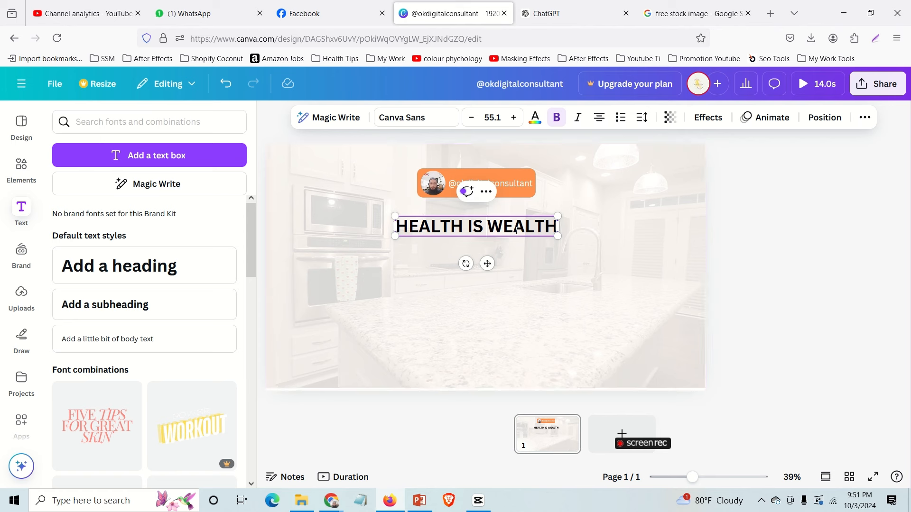
key(Return)
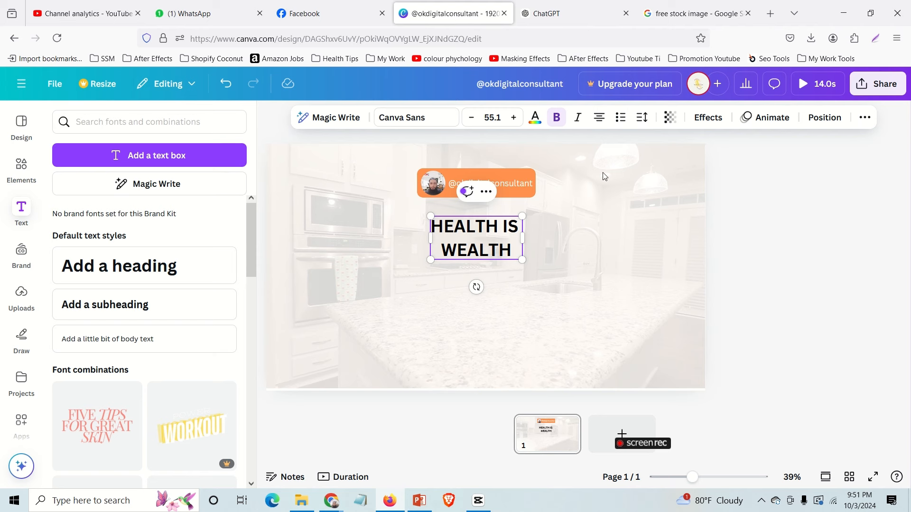
click(642, 120)
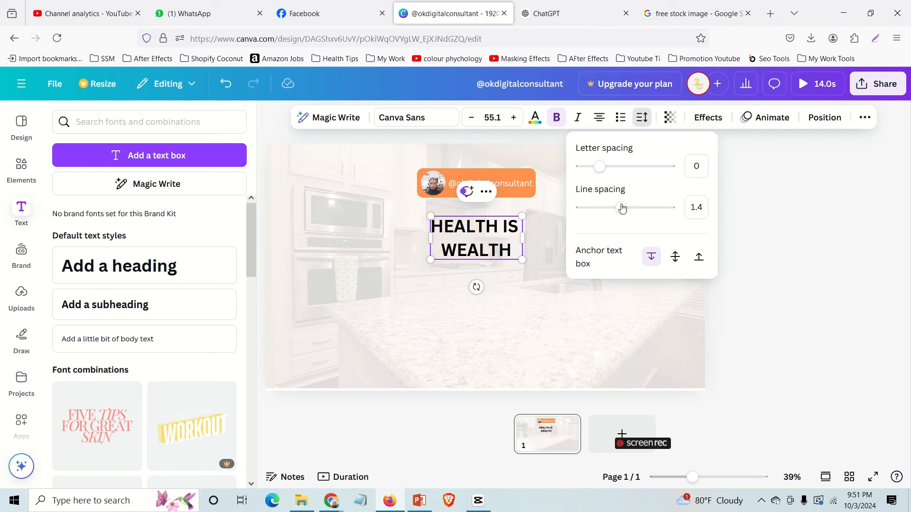
drag(621, 213, 599, 210)
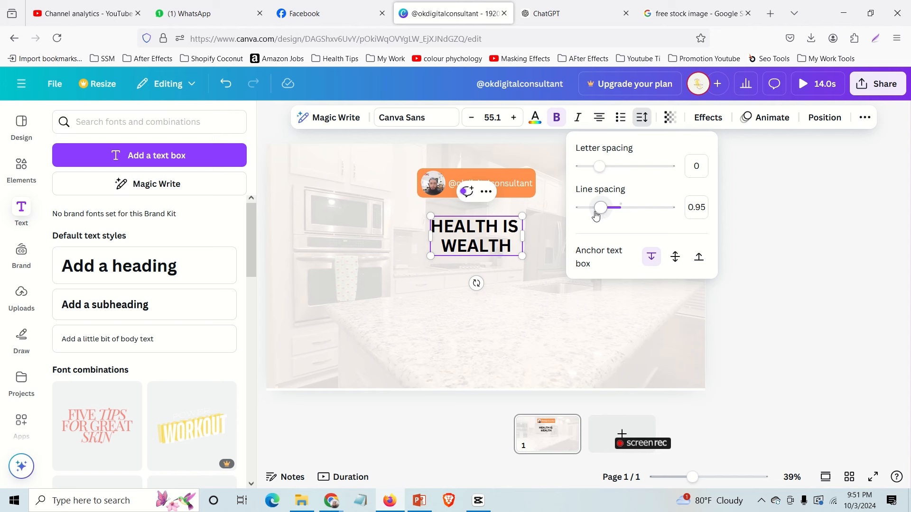
drag(599, 208, 594, 210)
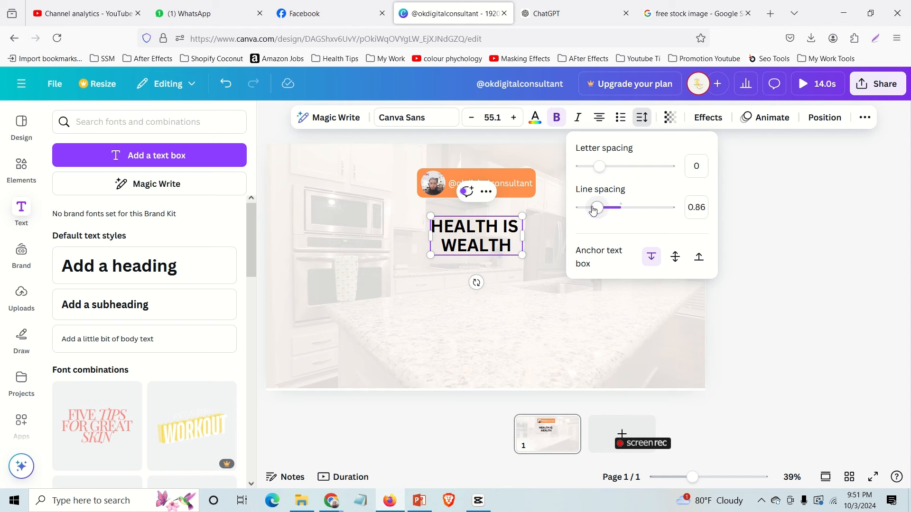
- Undo the title's line-spacing changes and the line break before WEALTH
click(542, 265)
key(ctrl+z)
key(ctrl+z)
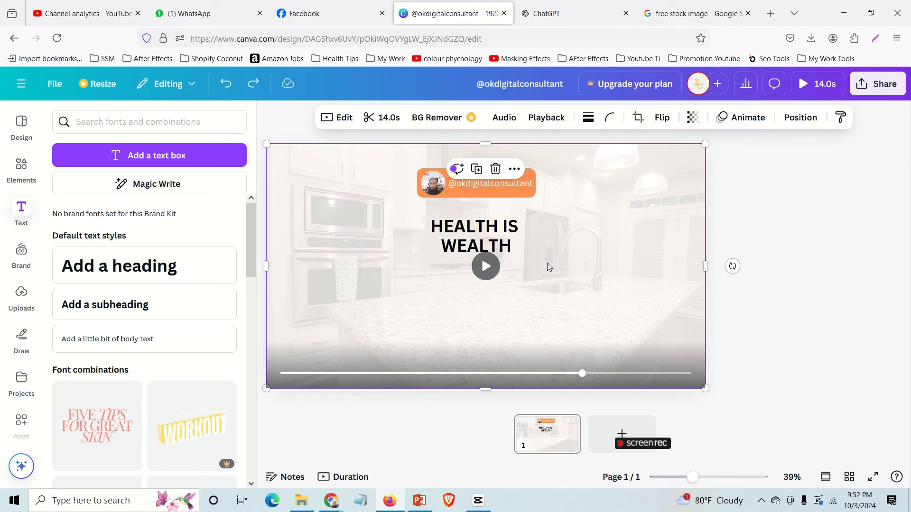
key(ctrl+z)
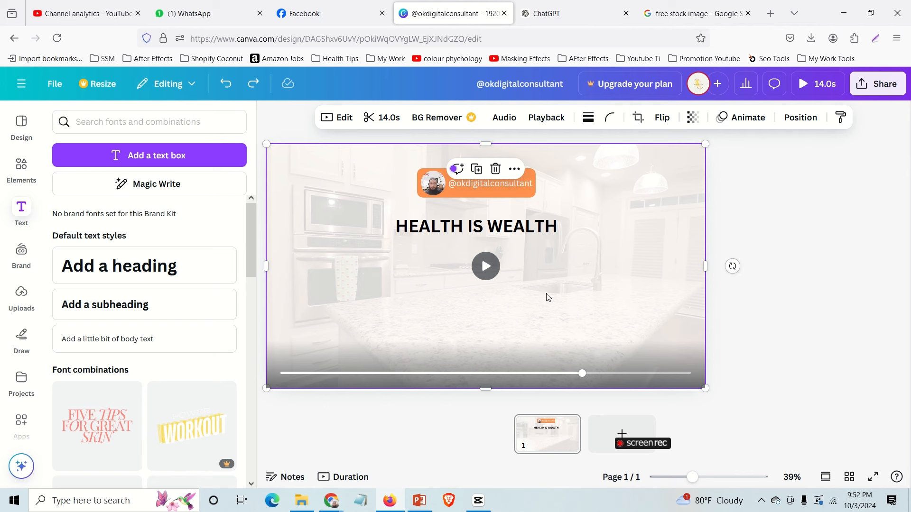
- Apply the Lift effect to the HEALTH IS WEALTH title and enlarge it to font size 64.3, centered beneath the brand bar
click(508, 230)
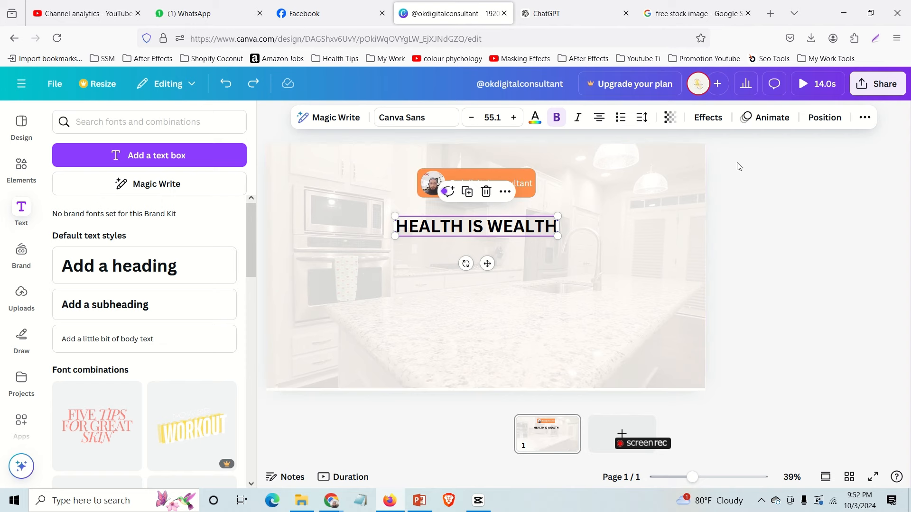
click(707, 118)
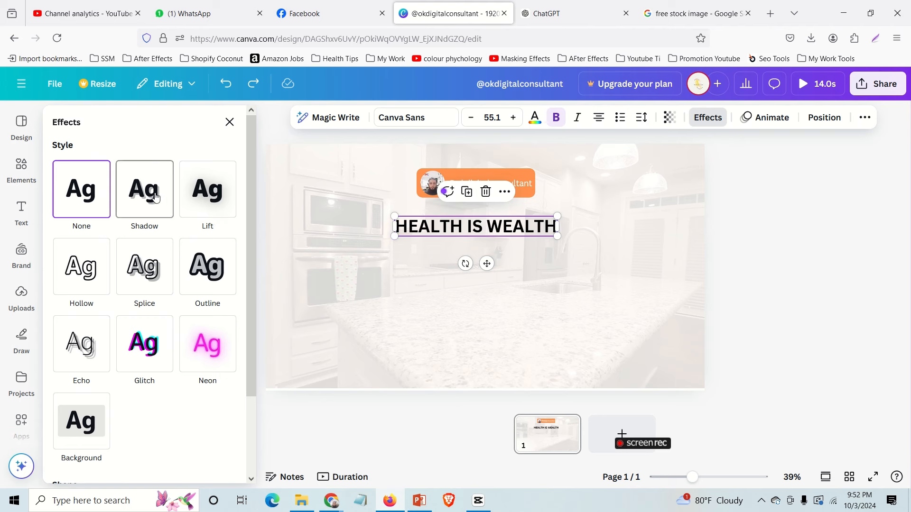
click(201, 197)
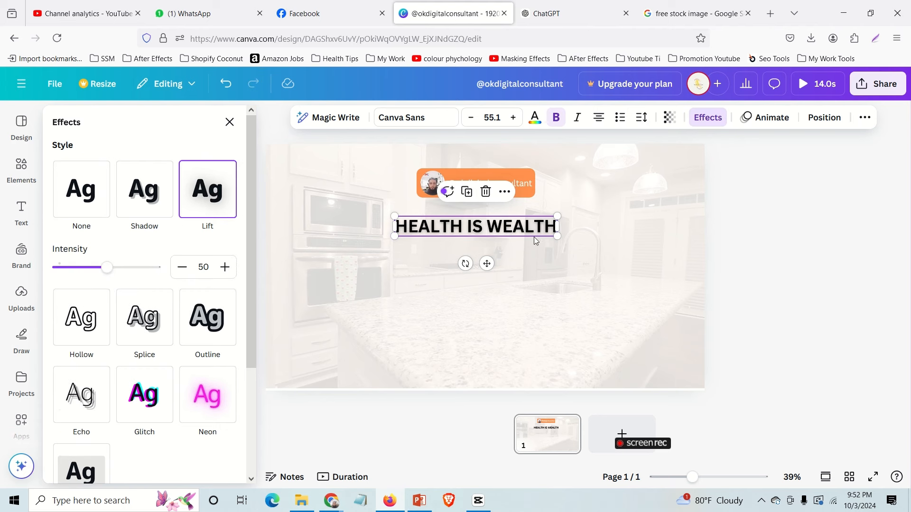
drag(571, 240, 585, 242)
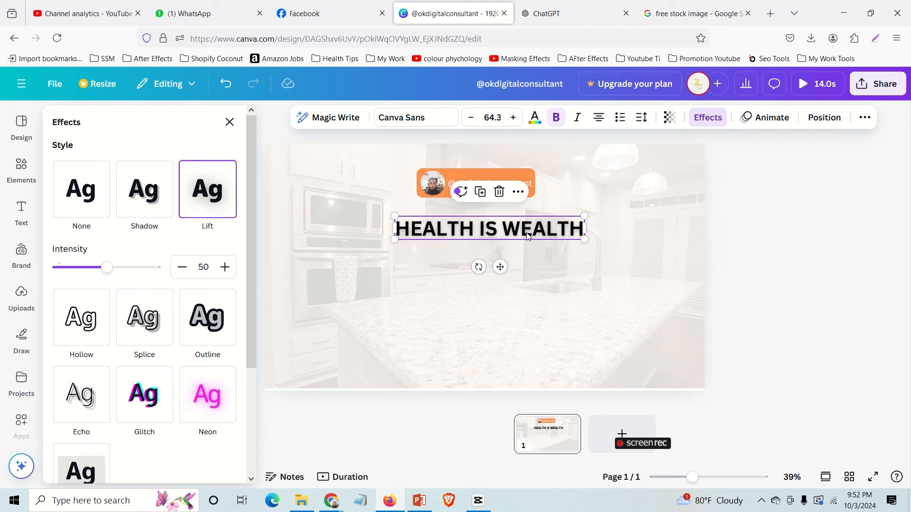
drag(527, 231, 514, 231)
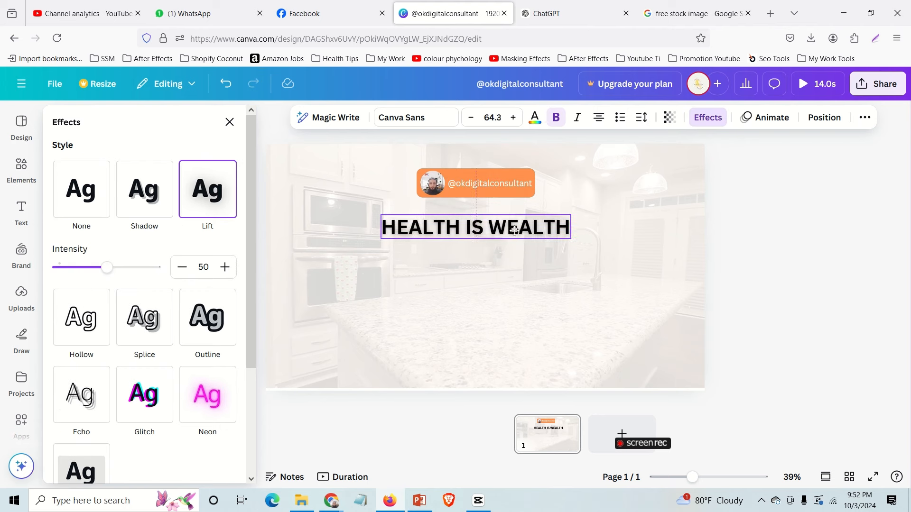
- Change the title's text effect to Outline with a thickness of 154
click(208, 325)
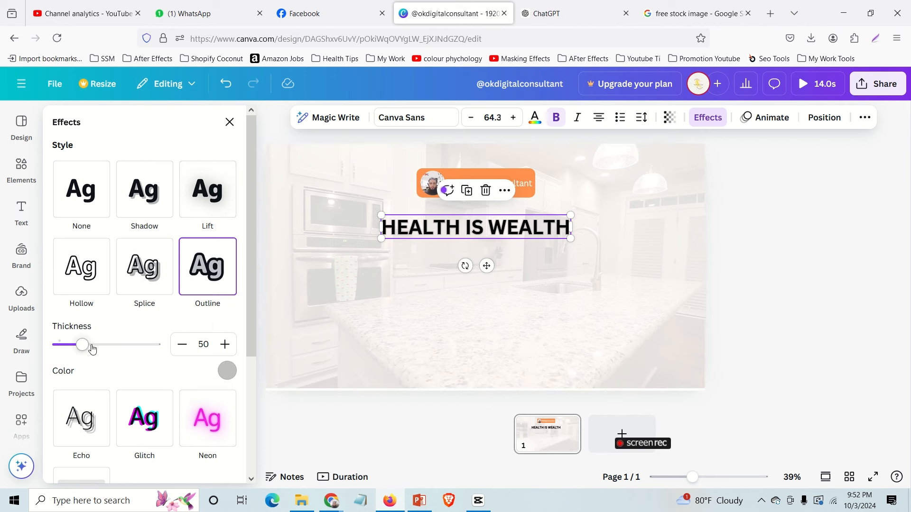
drag(83, 348, 134, 347)
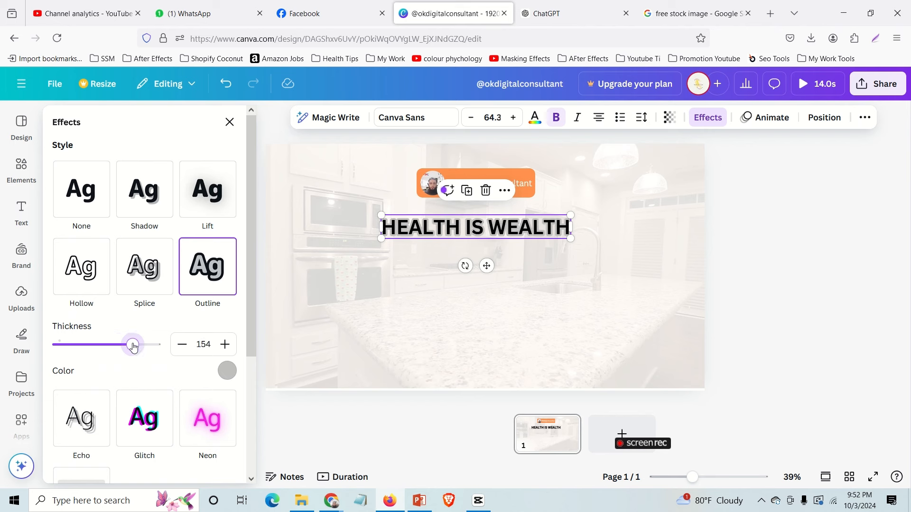
- Try curving the title with a curve value of 63, and return its shape to None
scroll(142, 351, down, 3)
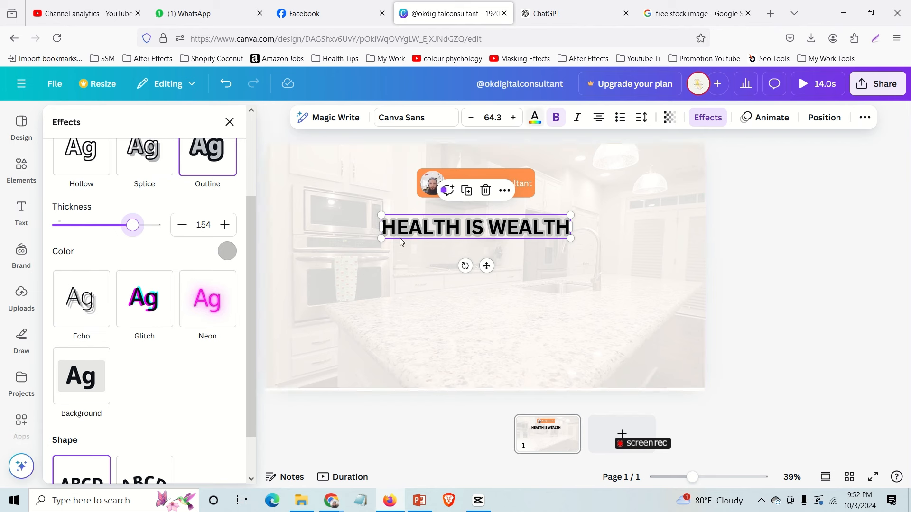
scroll(203, 346, down, 2)
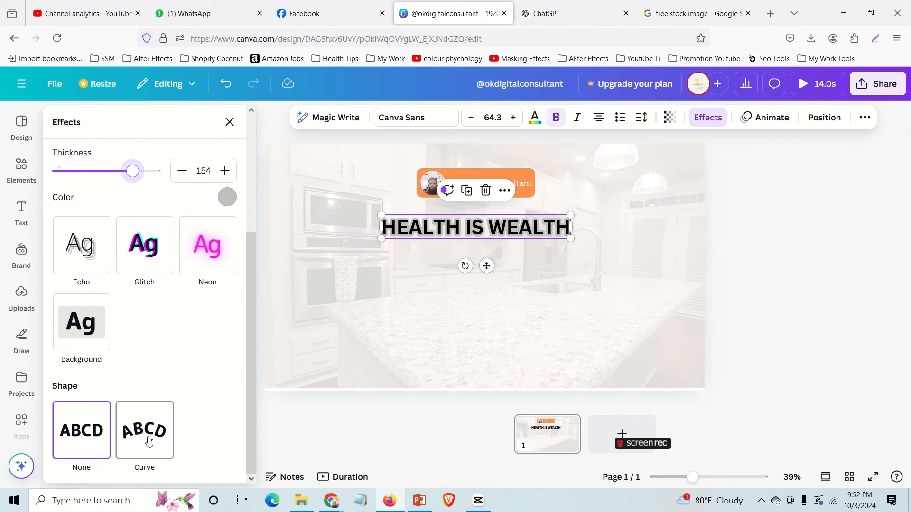
click(146, 439)
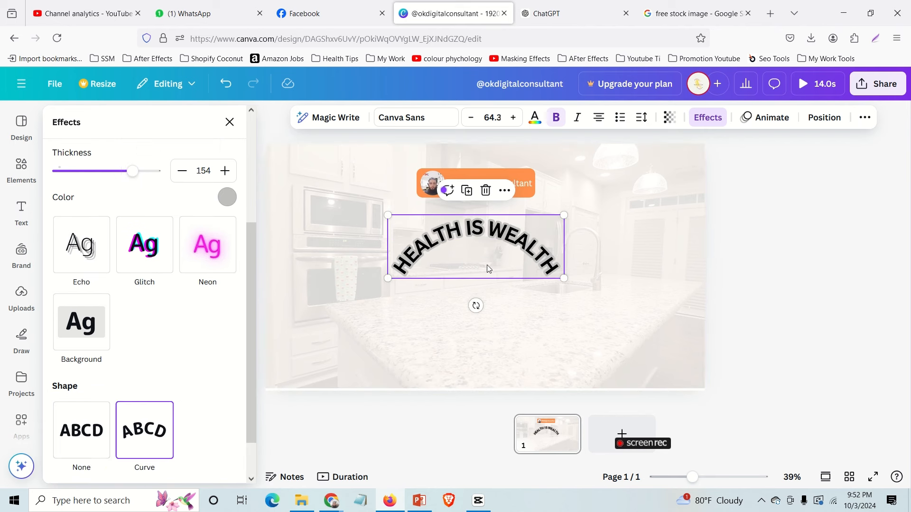
scroll(203, 357, down, 1)
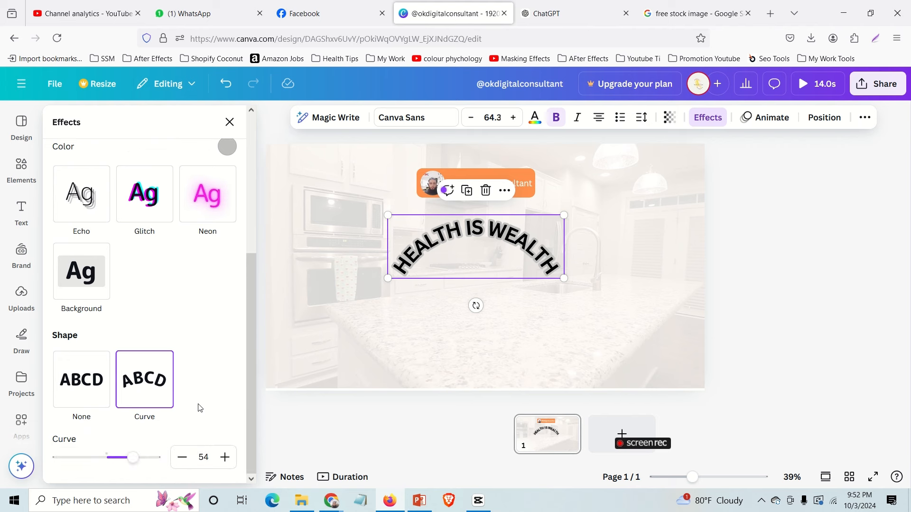
mouse_move(136, 463)
mouse_down()
mouse_move(118, 467)
mouse_move(148, 459)
mouse_move(139, 462)
mouse_up()
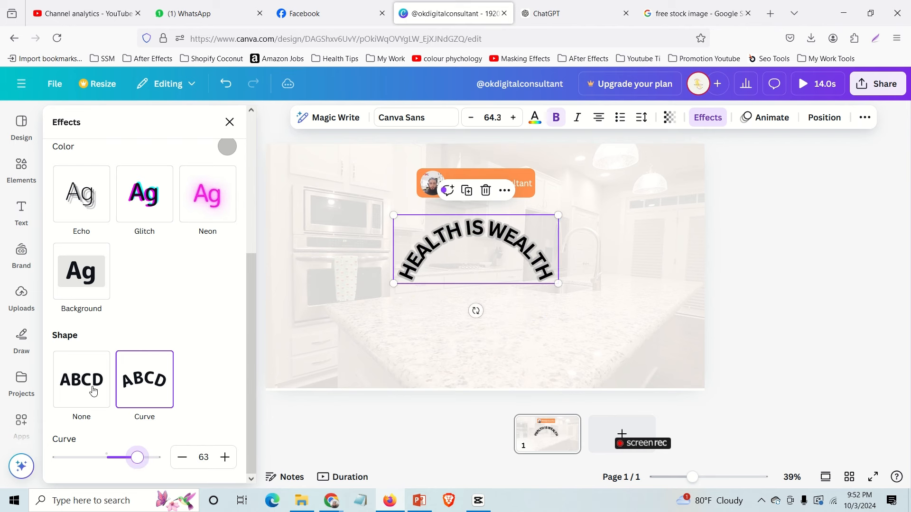
click(90, 386)
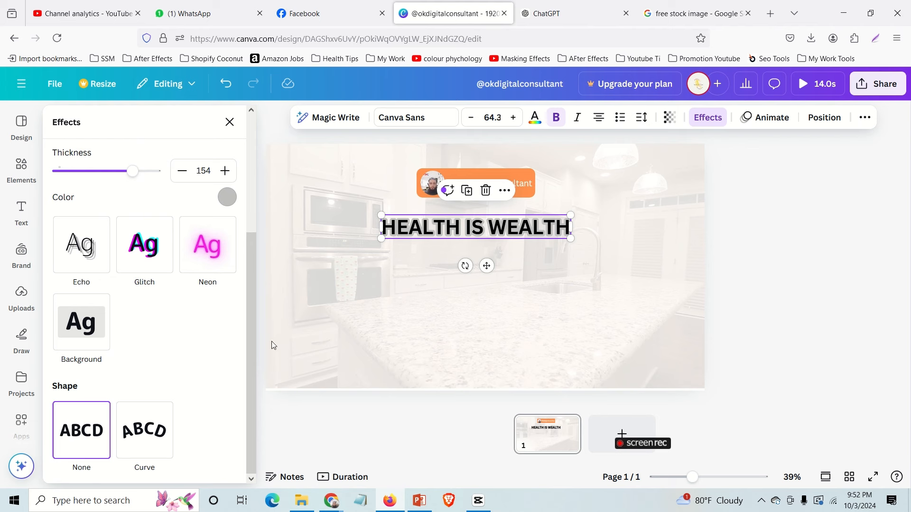
- Try a Background effect in the brand bar's orange behind the title, and undo it back to the outlined style
click(74, 324)
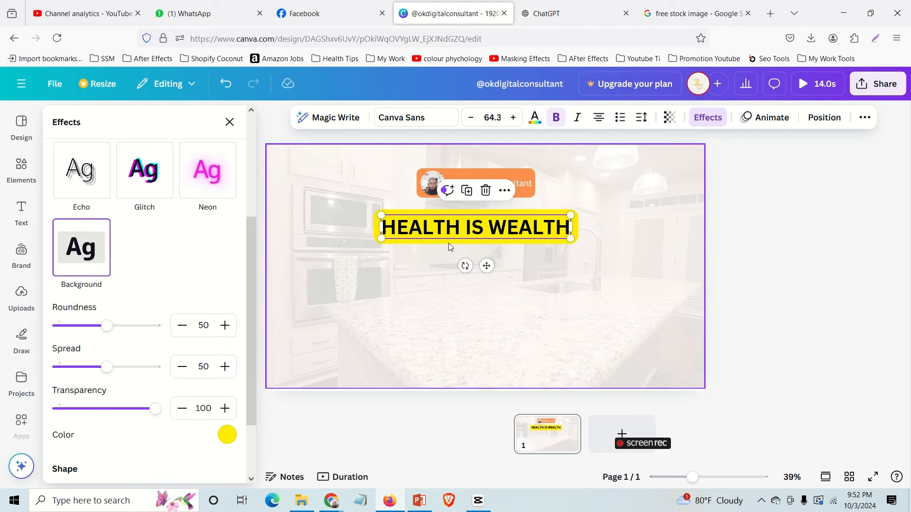
click(226, 435)
click(131, 298)
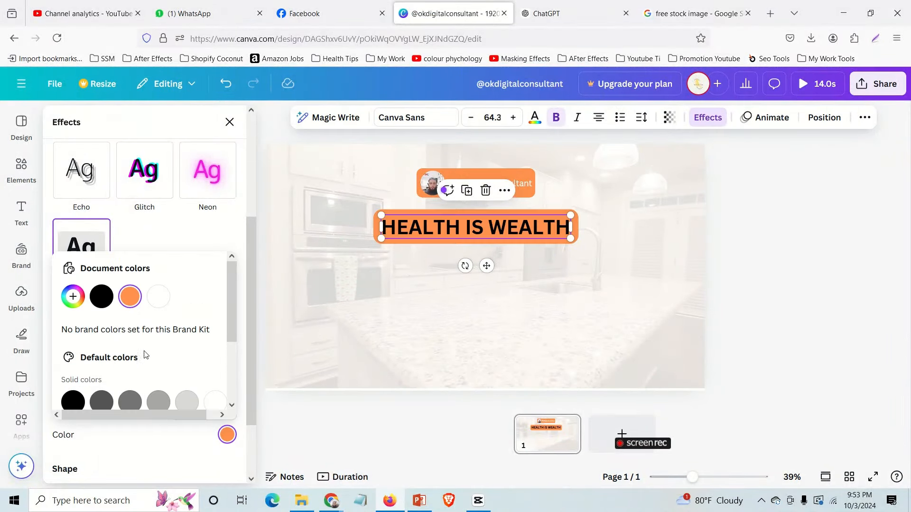
click(459, 333)
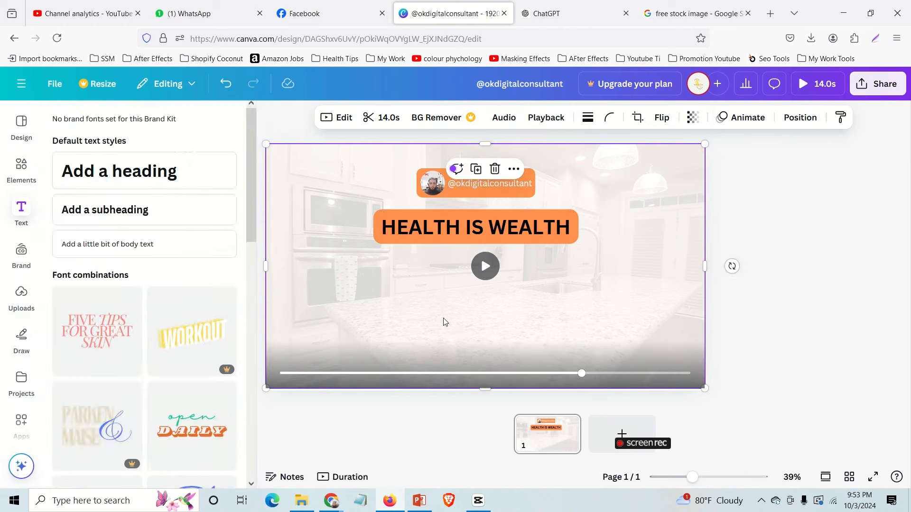
key(ctrl+z)
key(ctrl+z)
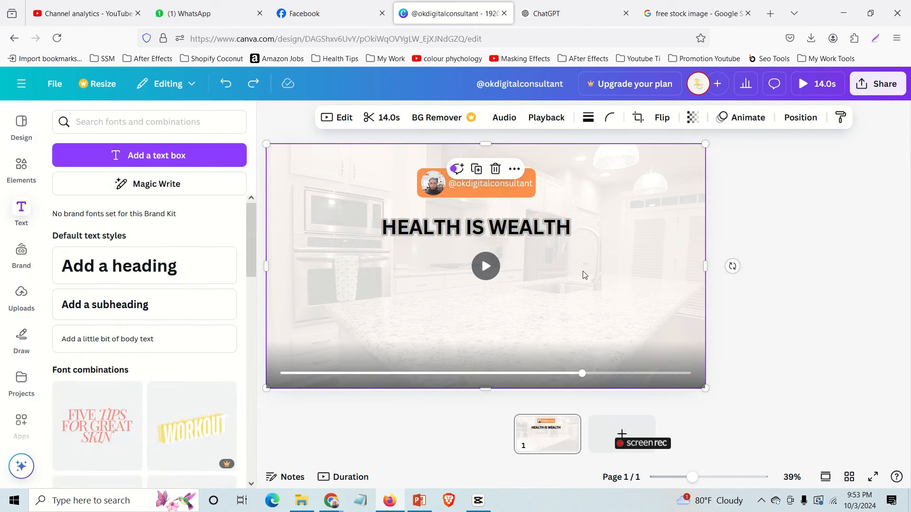
- Try recoloring the title text in the document's orange, and undo the color change
click(503, 235)
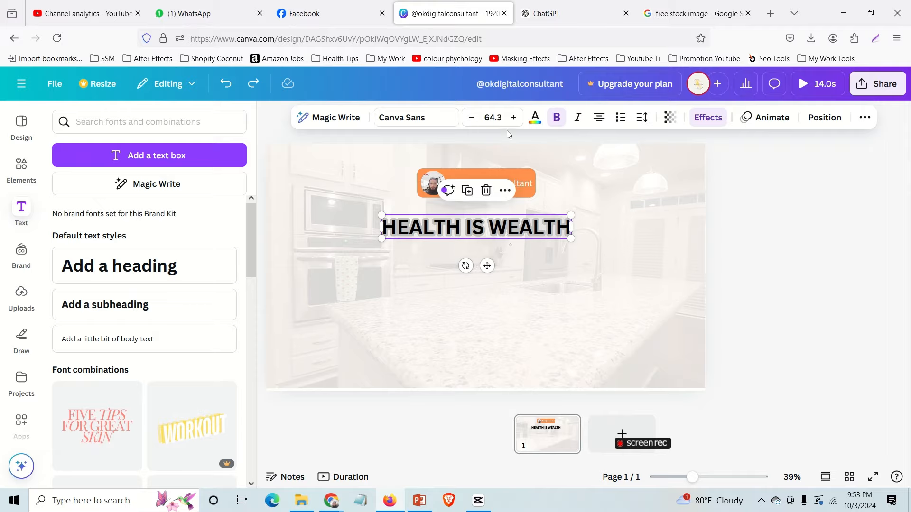
click(535, 119)
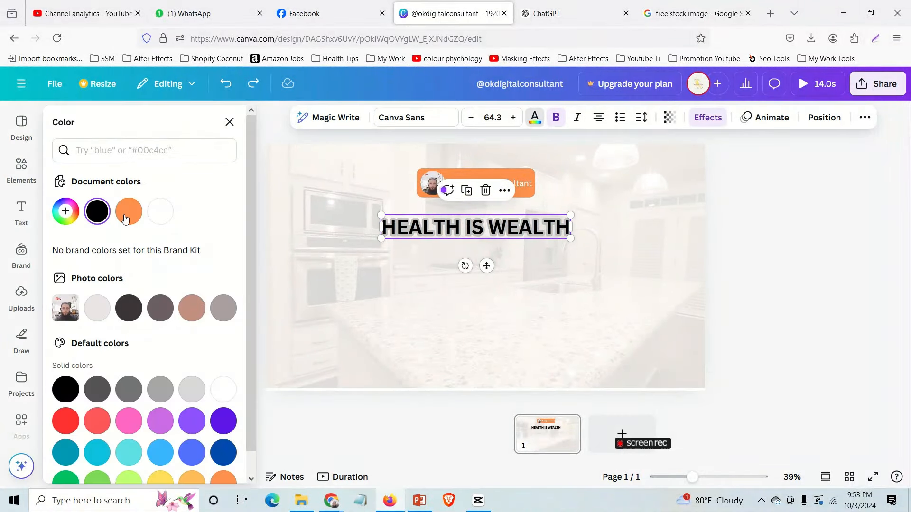
click(124, 217)
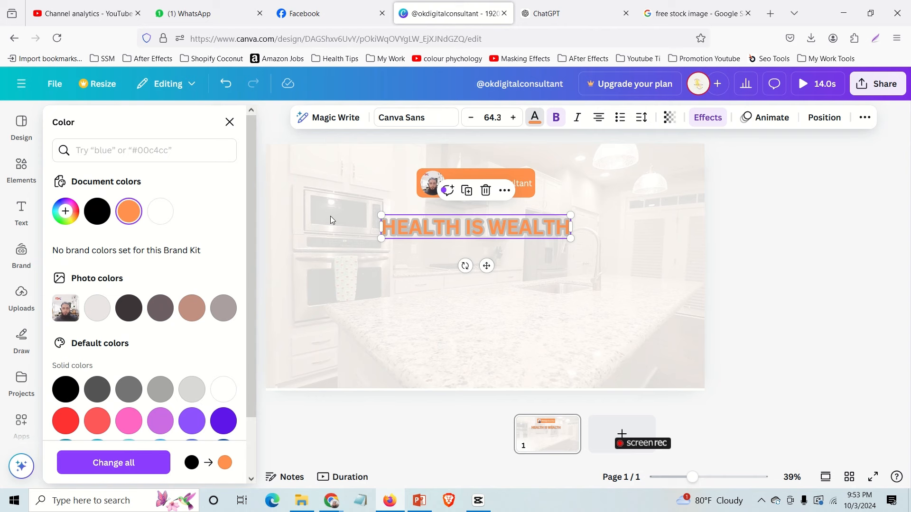
click(564, 267)
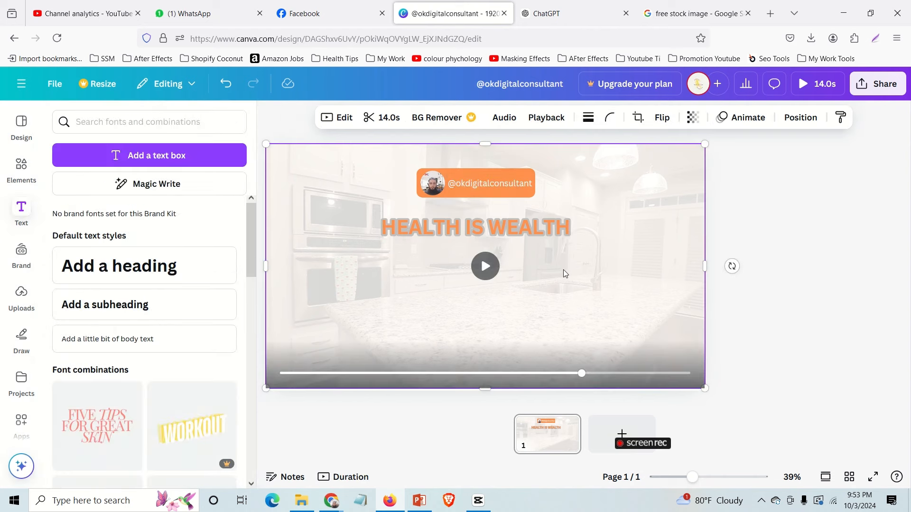
key(ctrl+z)
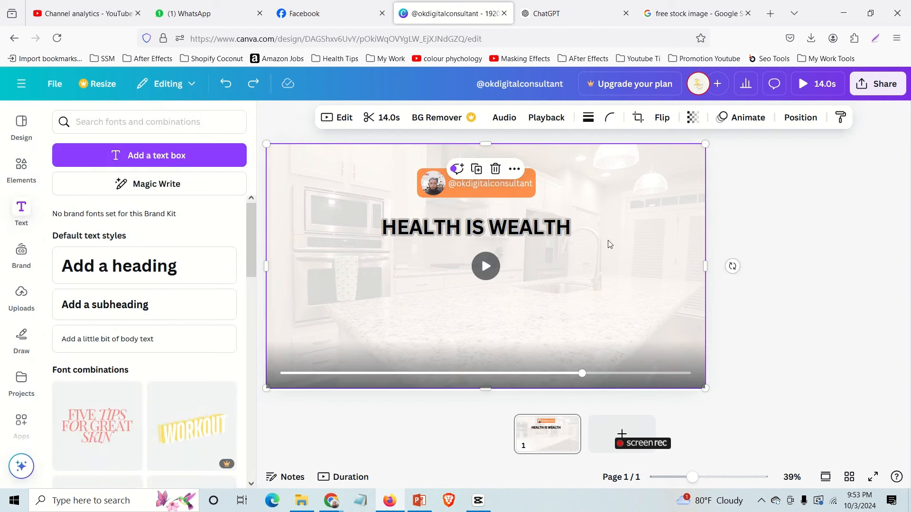
click(489, 228)
click(416, 119)
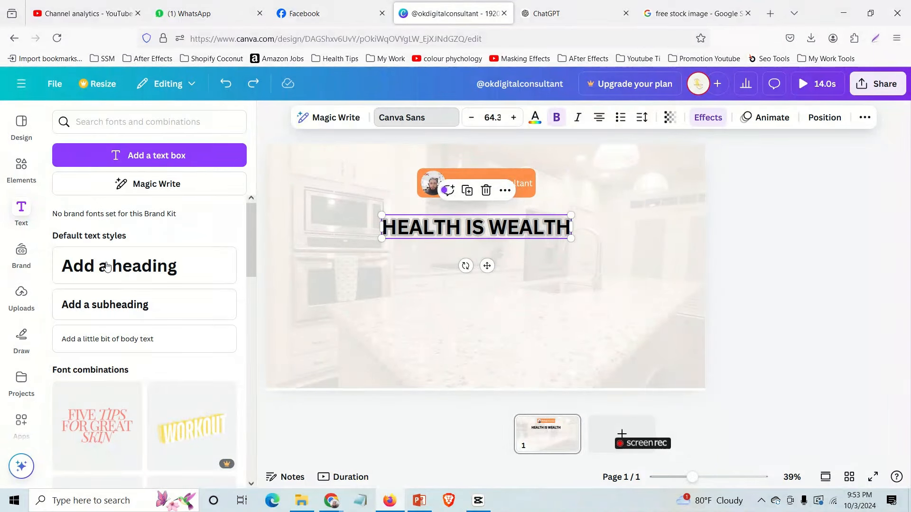
click(599, 270)
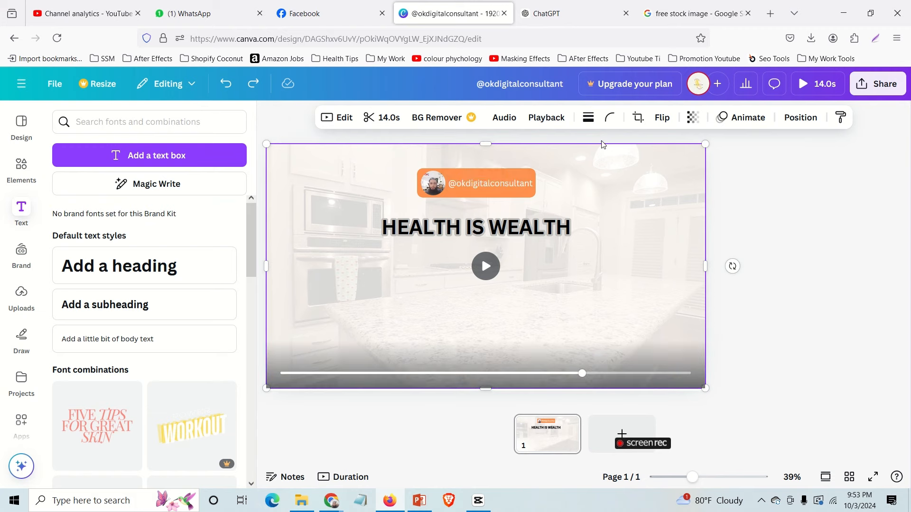
- Copy the "Health is Wealth" description from the ChatGPT table and paste it into the Canva design as a new text box
click(563, 19)
drag(440, 299, 589, 337)
key(ctrl+c)
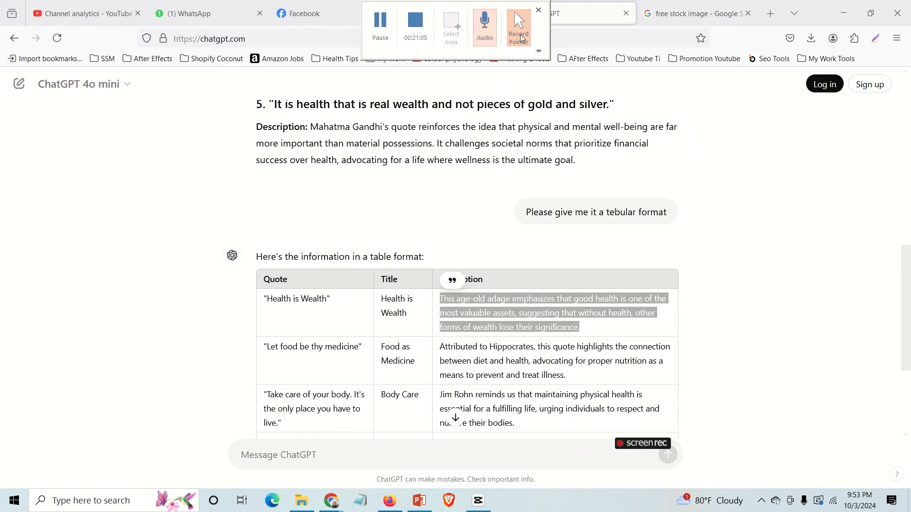
click(455, 15)
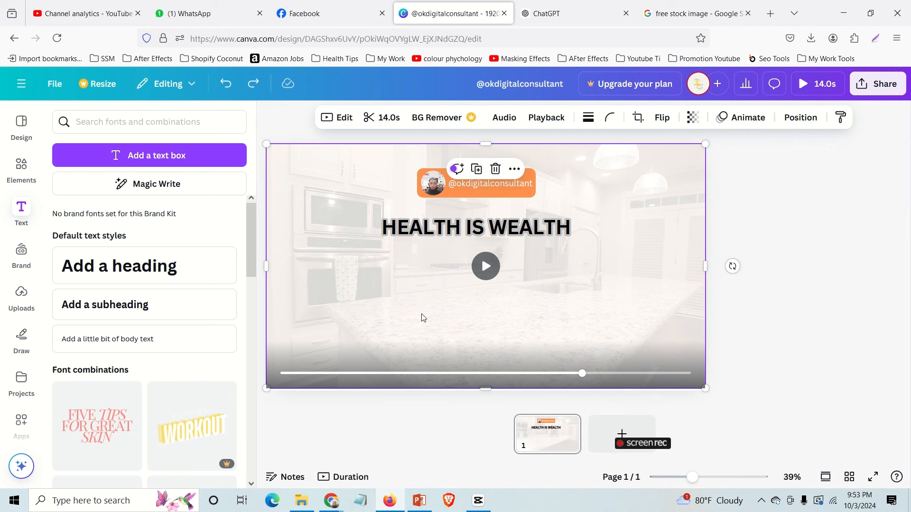
key(ctrl+v)
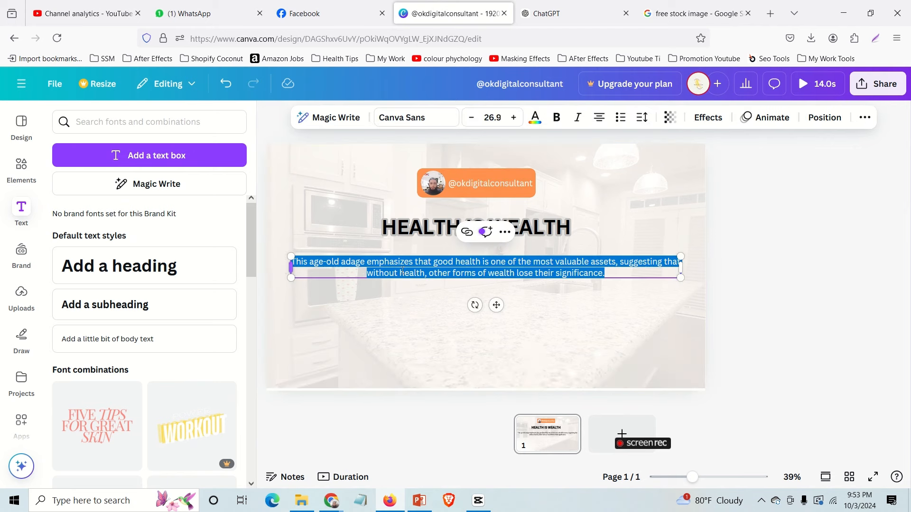
click(772, 305)
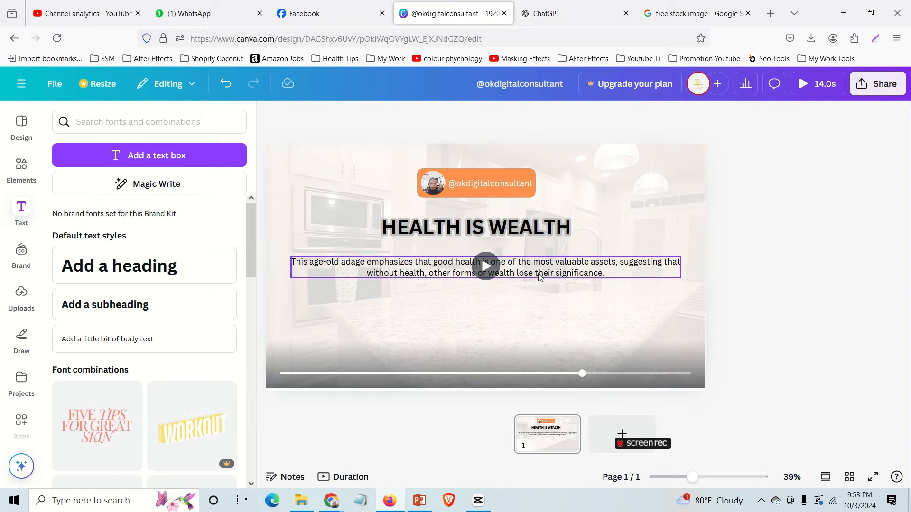
- Set the description's font size to 38.9 and narrow its text box from both sides to leave margins within the page
drag(540, 277, 541, 273)
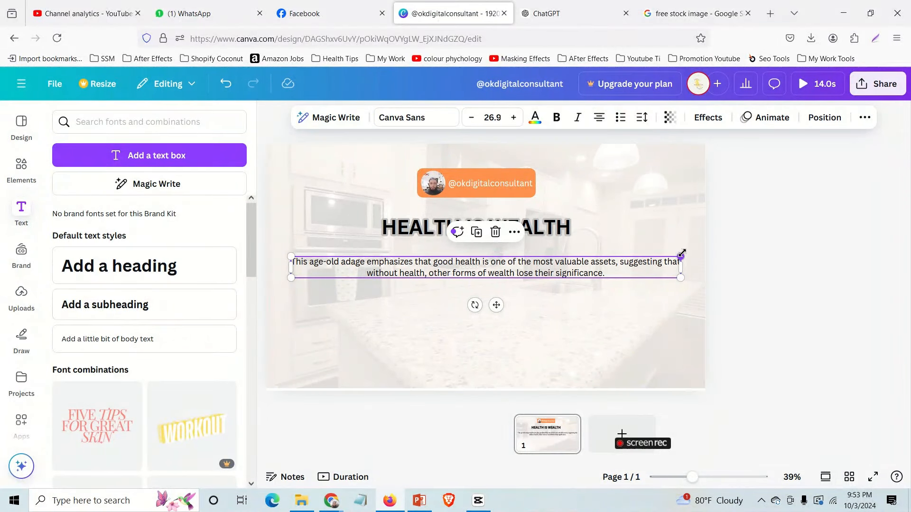
click(513, 118)
click(513, 119)
click(512, 119)
click(512, 119)
click(512, 118)
click(512, 119)
click(513, 119)
click(513, 119)
click(513, 118)
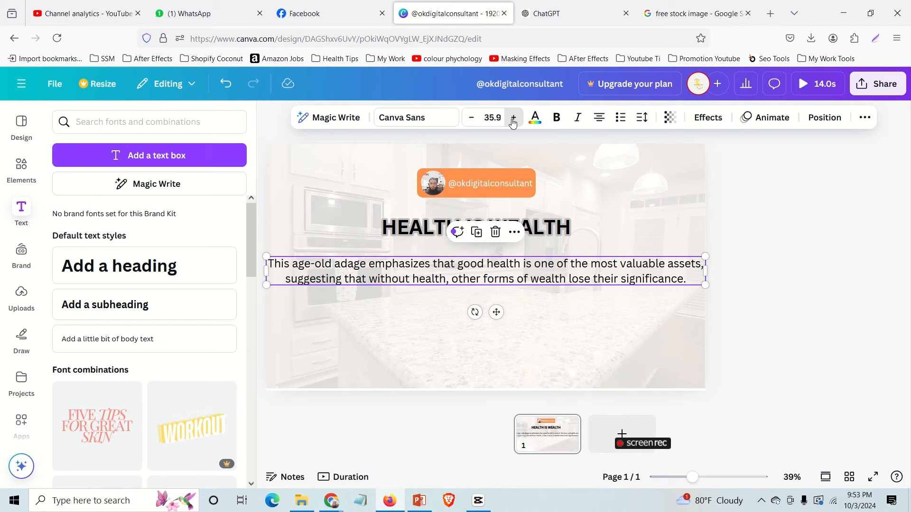
click(513, 119)
click(513, 118)
click(513, 118)
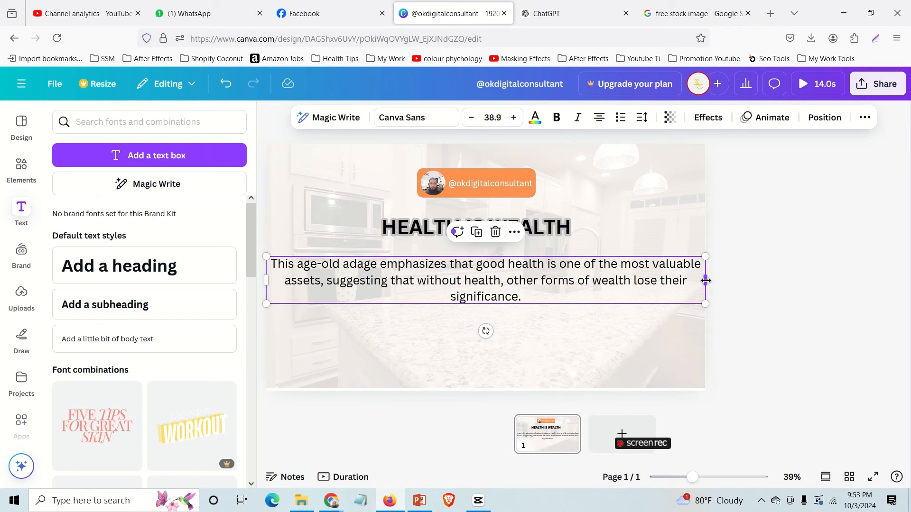
drag(706, 281, 680, 281)
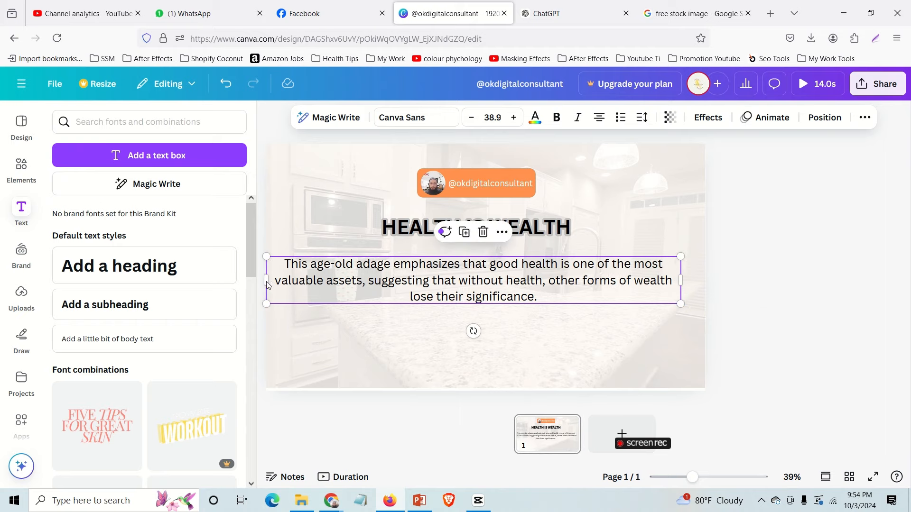
drag(264, 281, 288, 283)
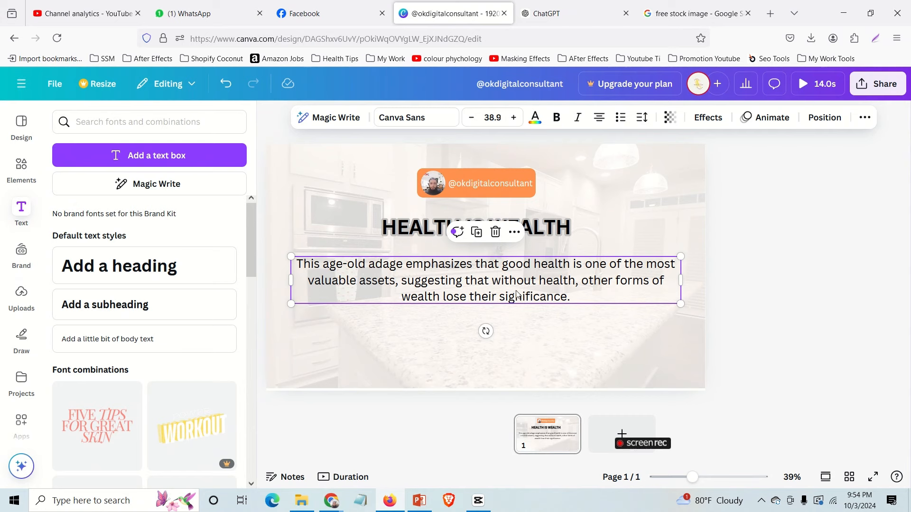
- Enlarge the description text further, past size 48.9, so it fills four lines beneath the title
click(514, 119)
click(514, 118)
click(514, 119)
click(514, 118)
click(514, 118)
click(513, 118)
click(514, 118)
click(513, 118)
click(513, 118)
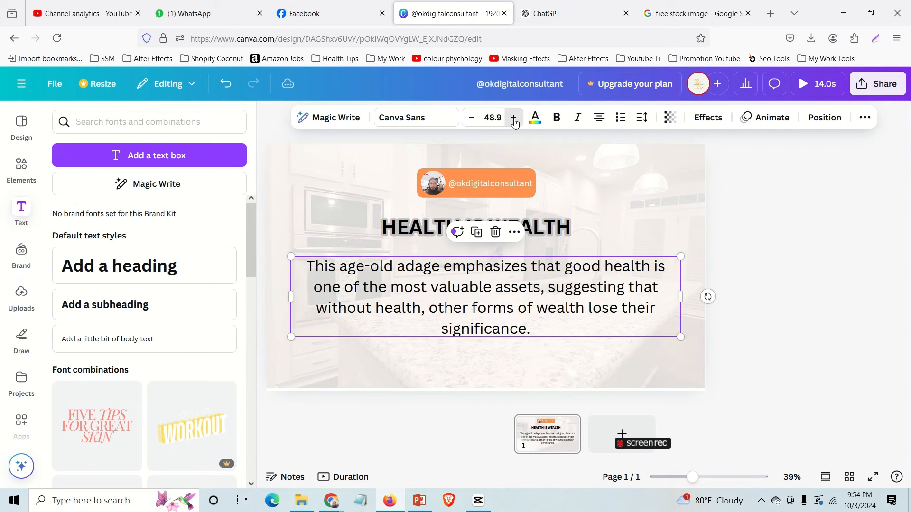
click(514, 118)
click(514, 118)
click(796, 263)
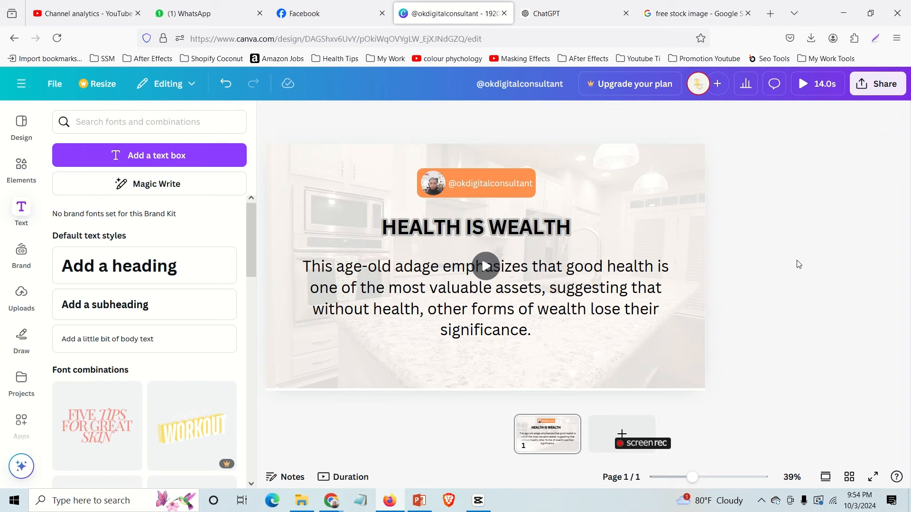
- Set the description's font size to 54.9 and move its text box up closer beneath the title
click(522, 309)
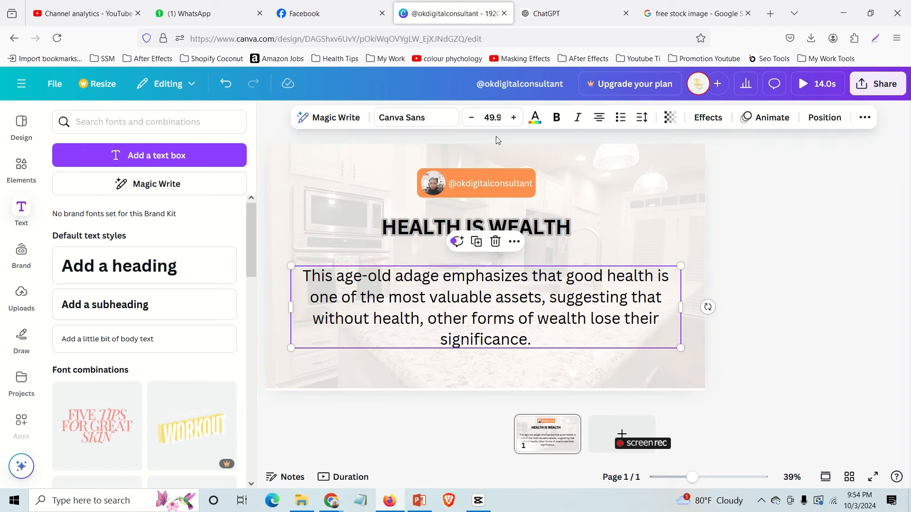
click(513, 118)
click(513, 119)
click(513, 118)
click(513, 118)
click(513, 118)
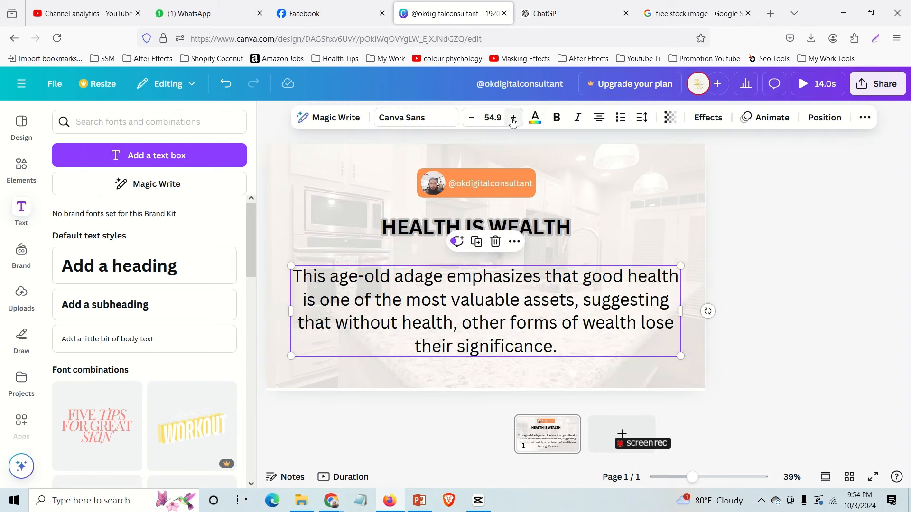
drag(553, 332, 551, 322)
click(764, 333)
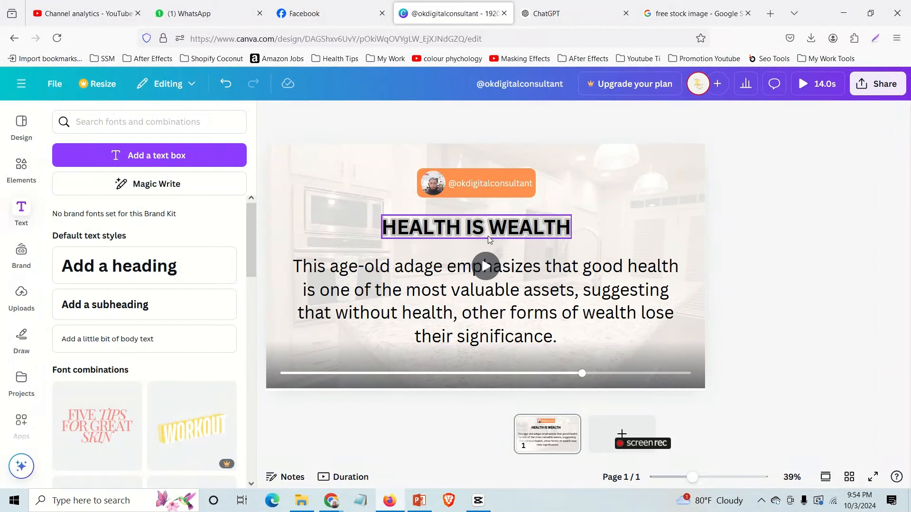
click(519, 306)
drag(517, 300, 516, 305)
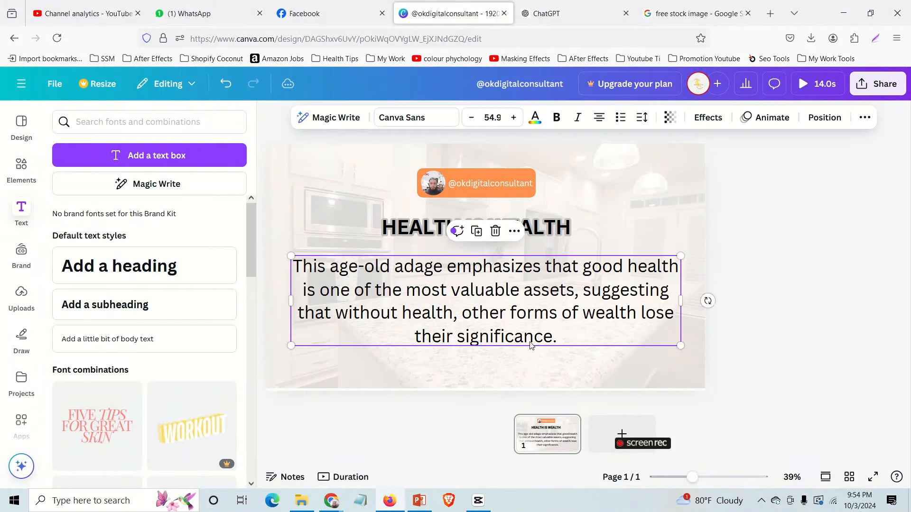
click(751, 317)
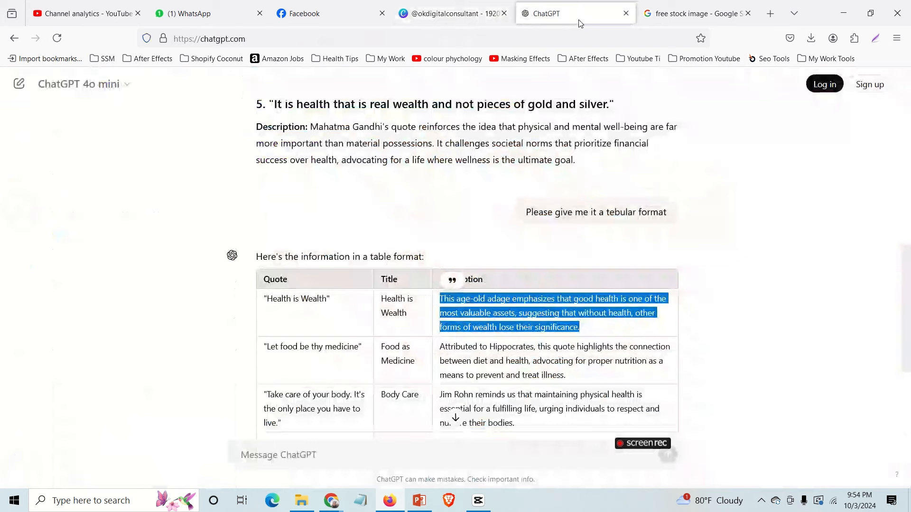
click(578, 19)
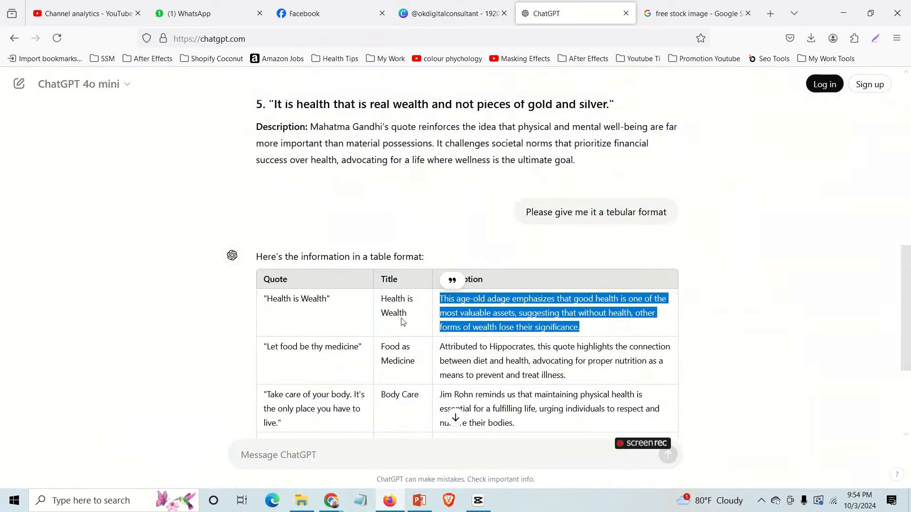
click(468, 10)
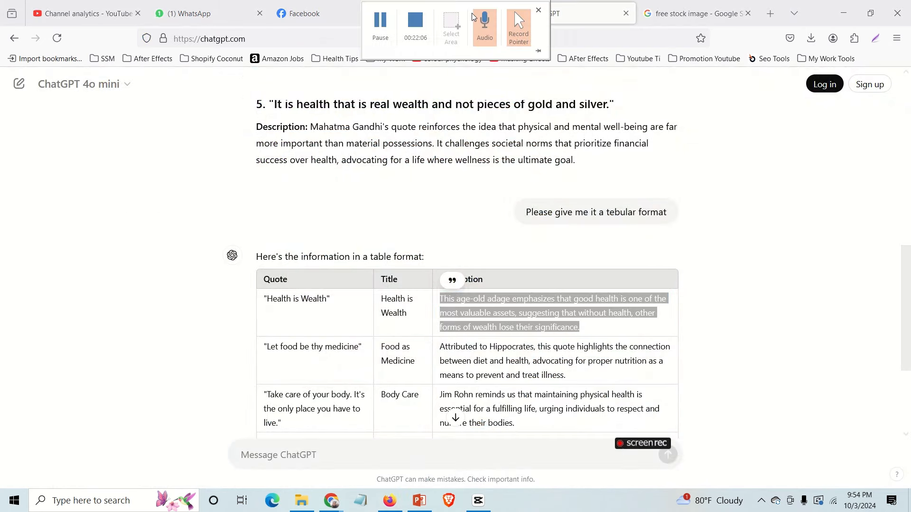
click(479, 13)
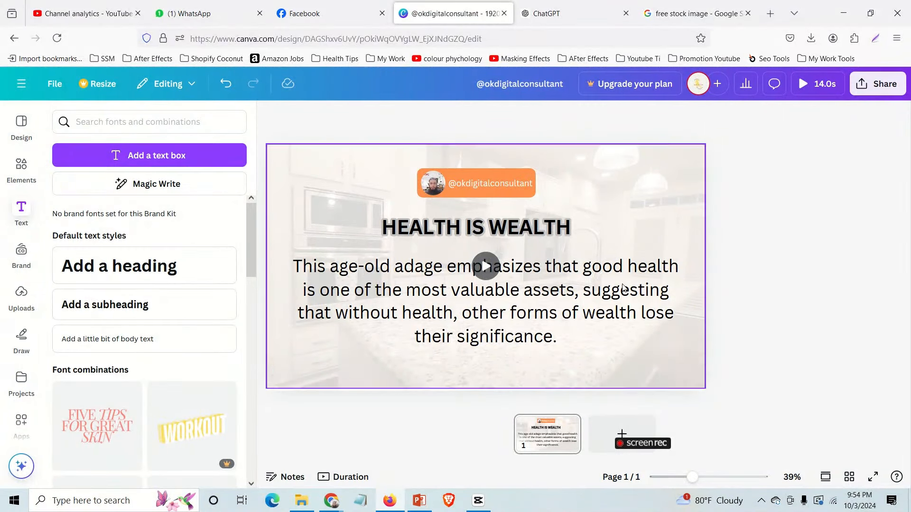
- Change the description's font to Poppins Regular
click(511, 304)
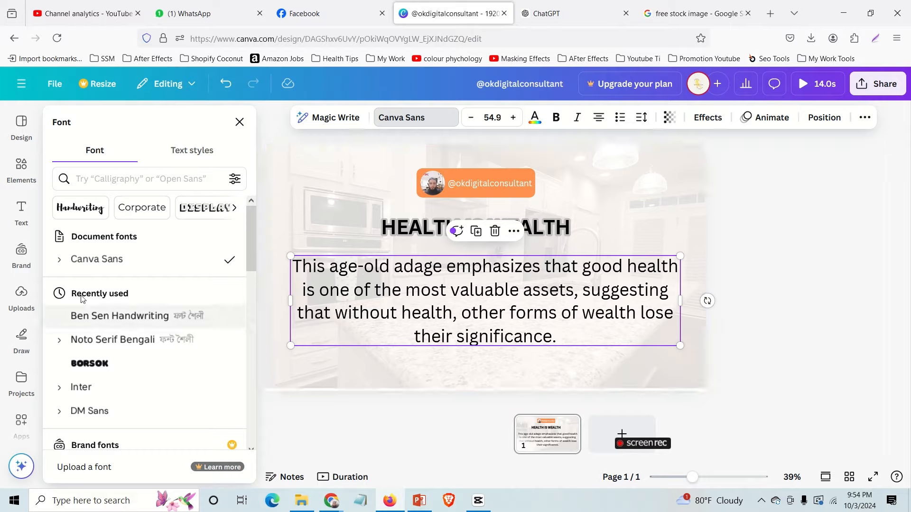
scroll(100, 295, down, 2)
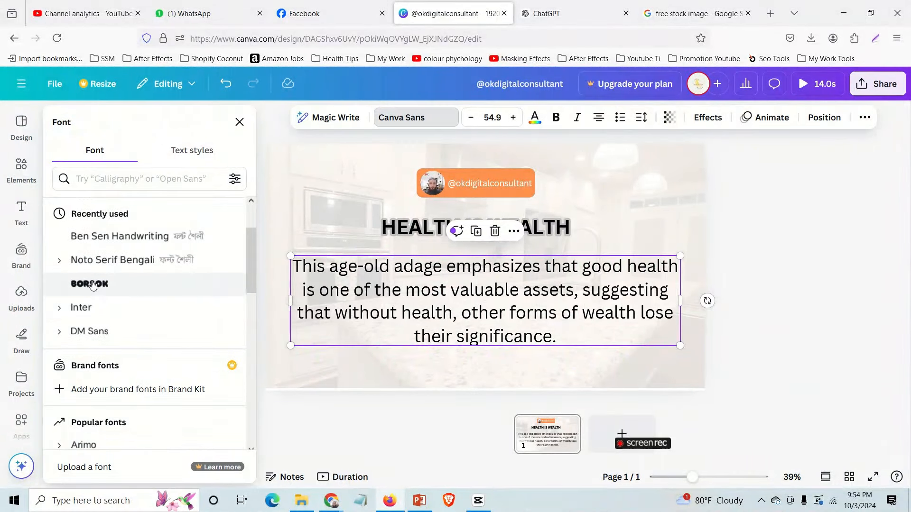
scroll(111, 319, down, 5)
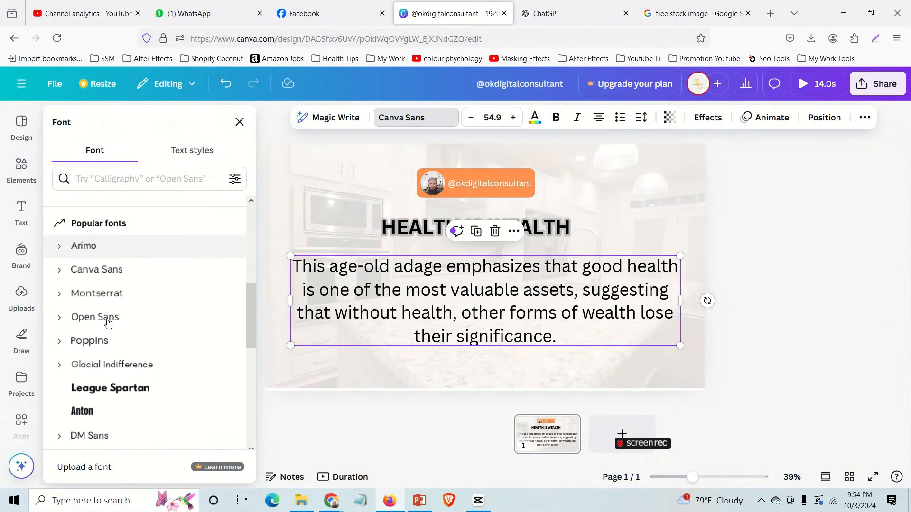
click(58, 344)
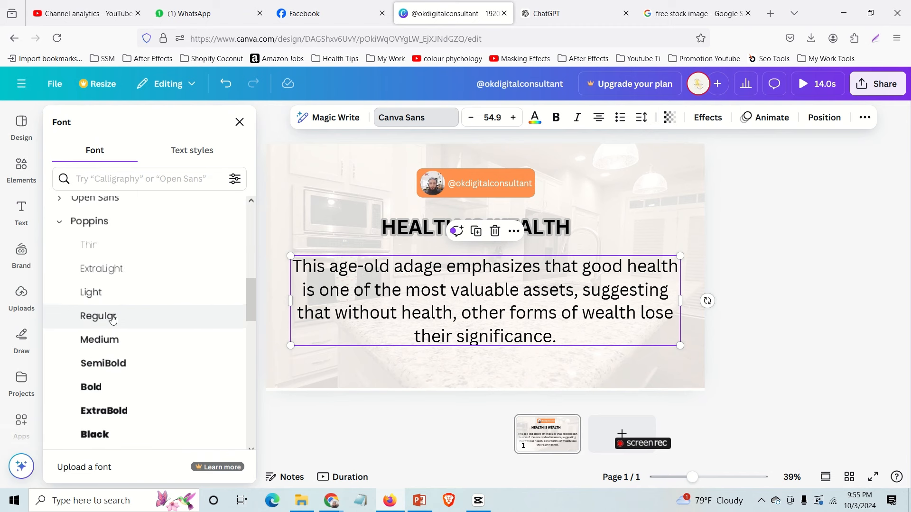
click(107, 325)
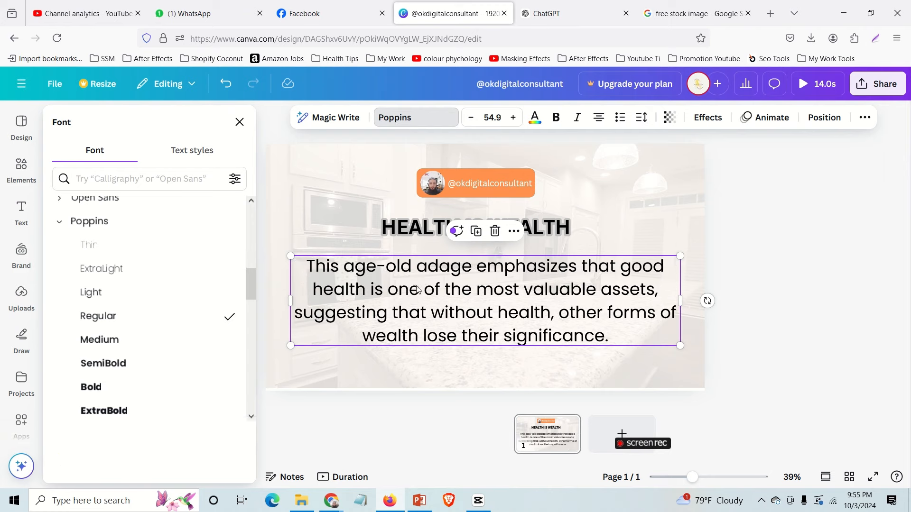
- Try the Medium, SemiBold and Bold weights of Poppins on the description, and return it to Regular
click(124, 342)
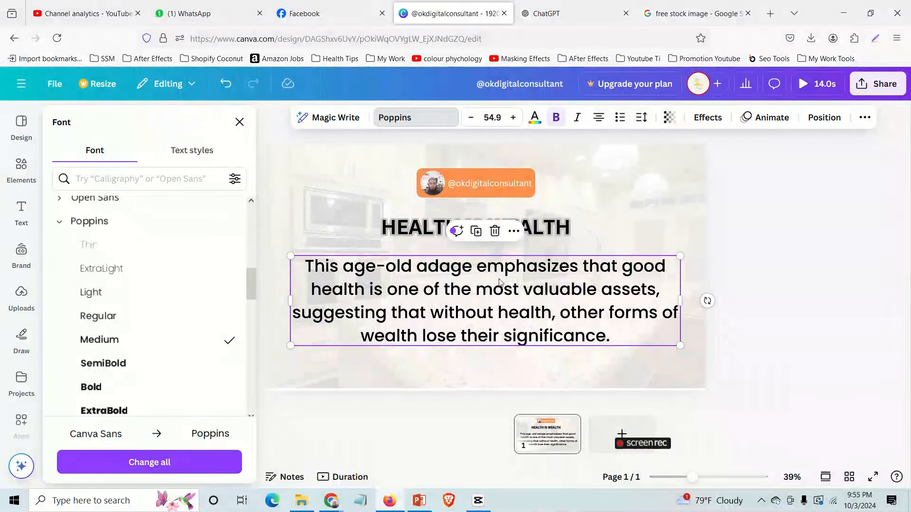
click(103, 363)
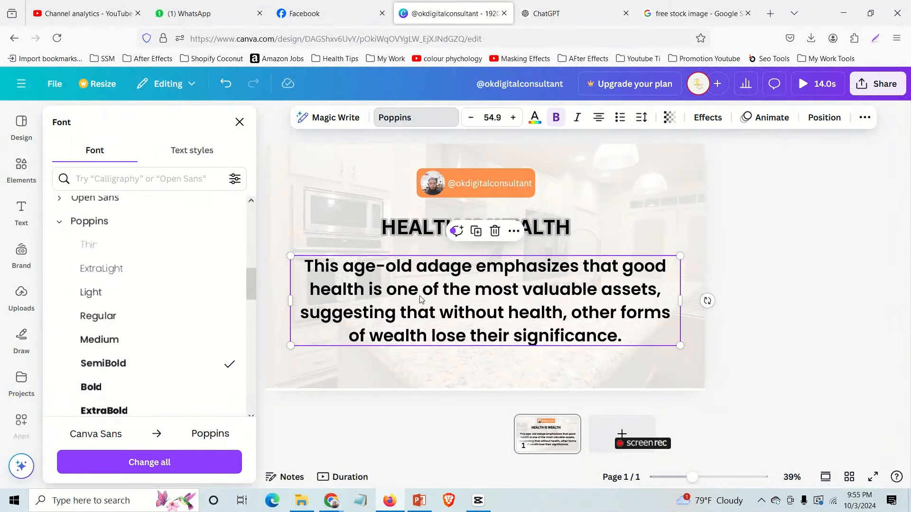
click(114, 387)
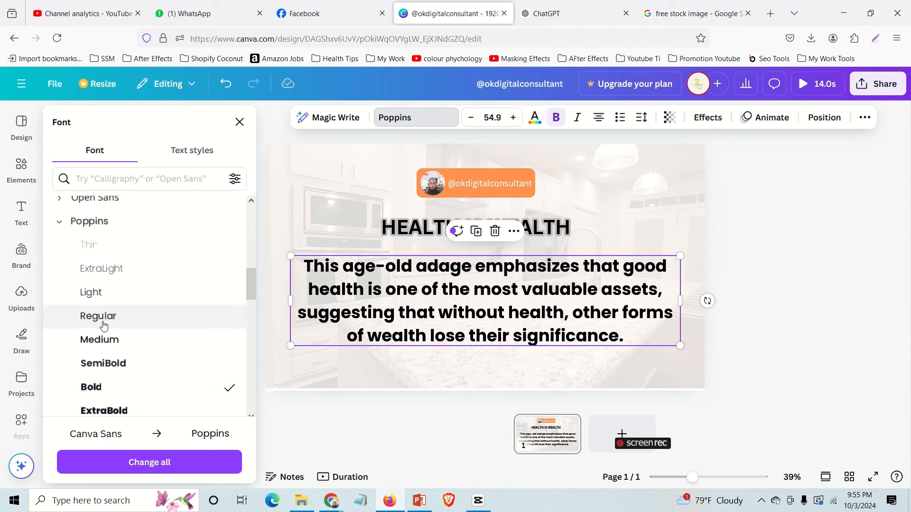
click(110, 339)
click(119, 315)
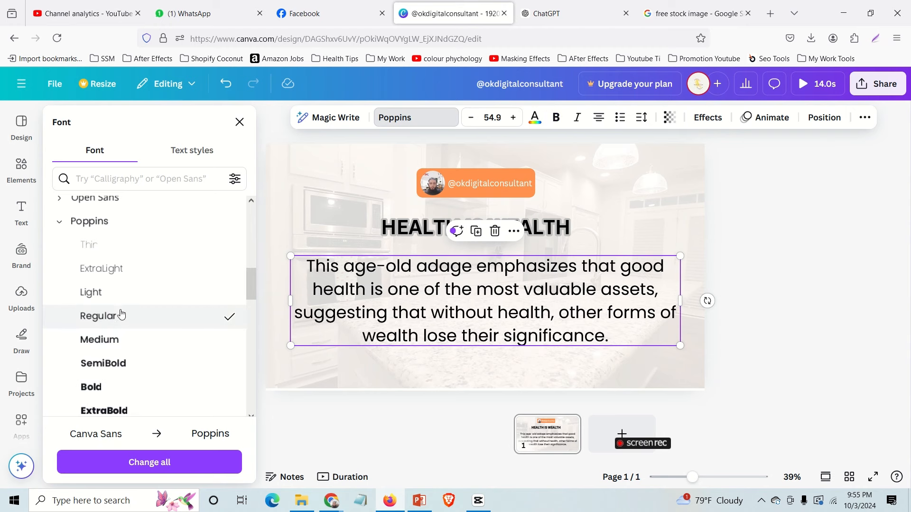
click(763, 313)
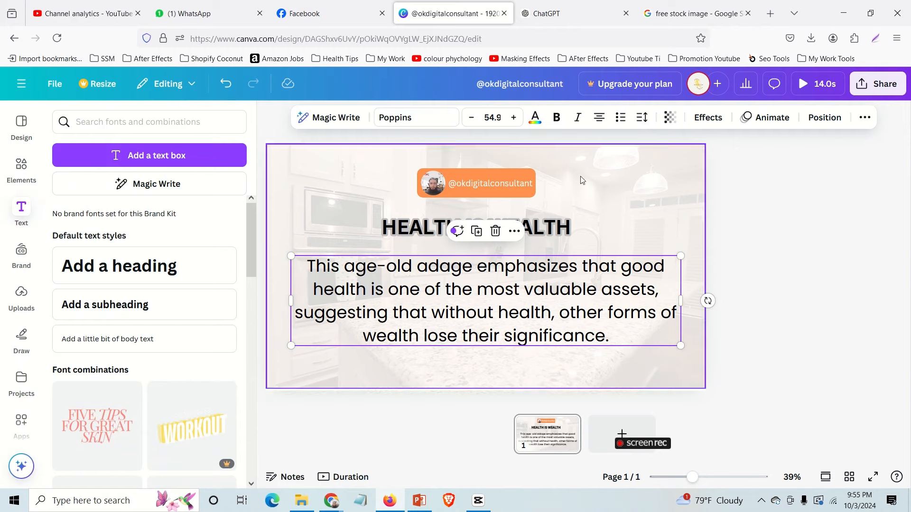
click(766, 298)
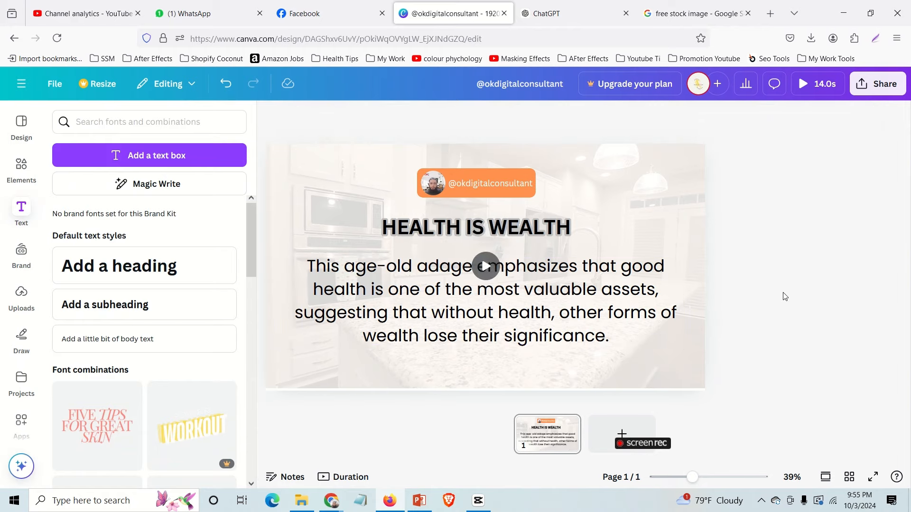
- Move the "HEALTH IS WEALTH" title slightly down, closer to the description
click(530, 235)
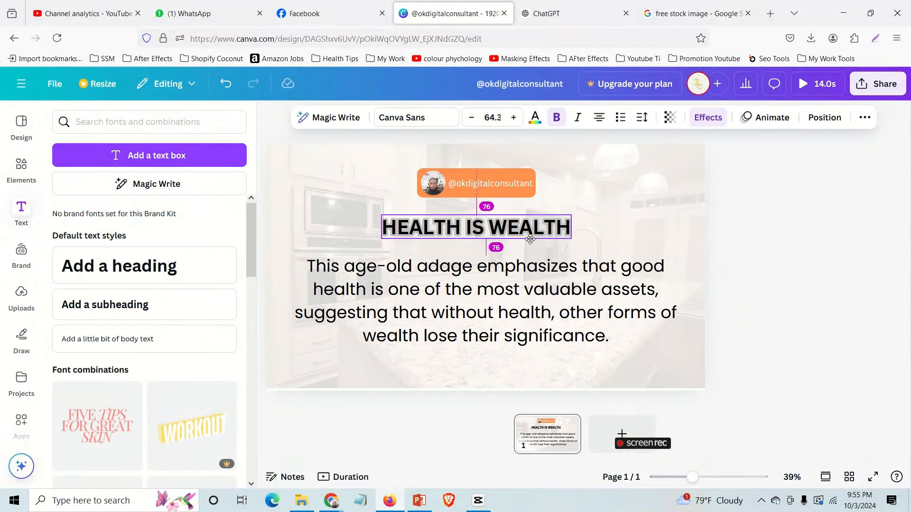
click(770, 276)
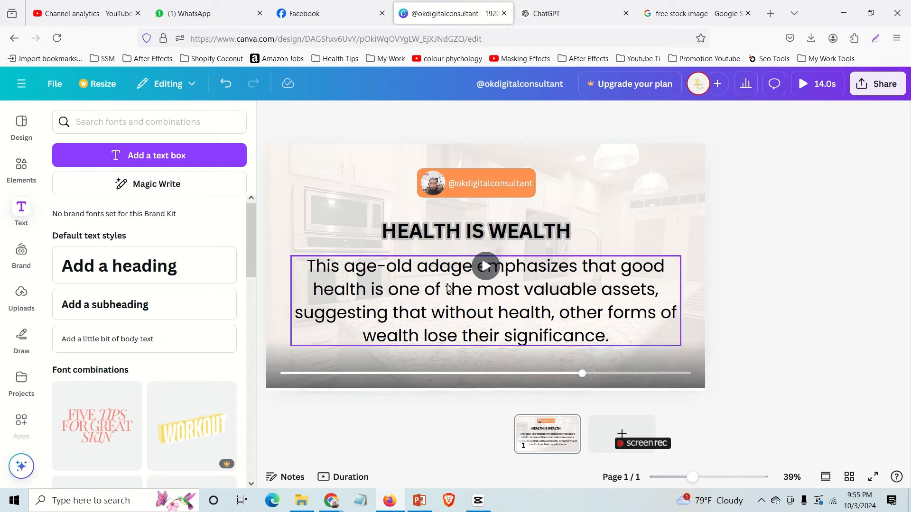
scroll(201, 261, down, 3)
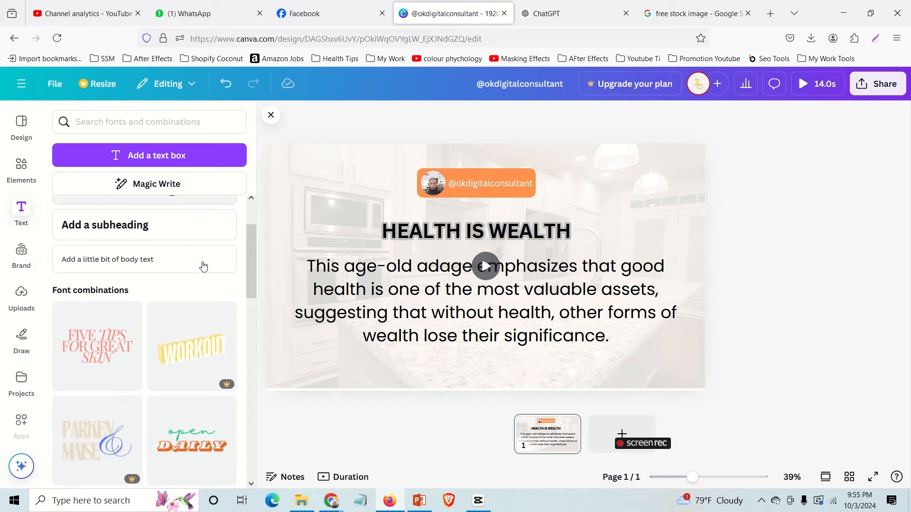
scroll(175, 242, up, 3)
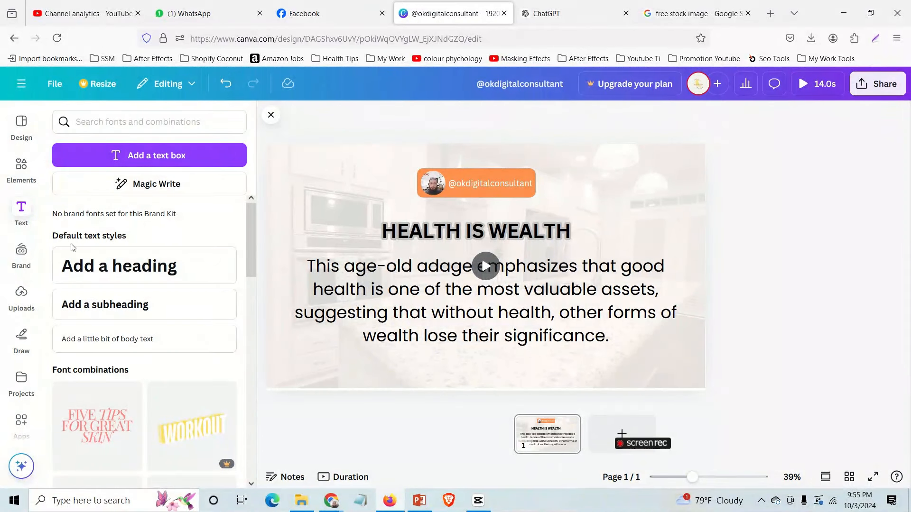
scroll(204, 356, down, 3)
scroll(188, 426, down, 3)
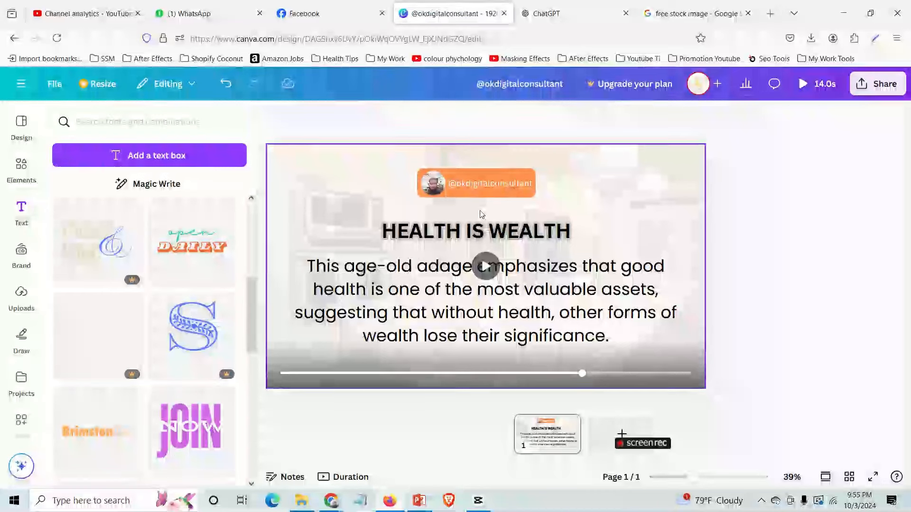
- Show the element timing for the "HEALTH IS WEALTH" title
click(468, 191)
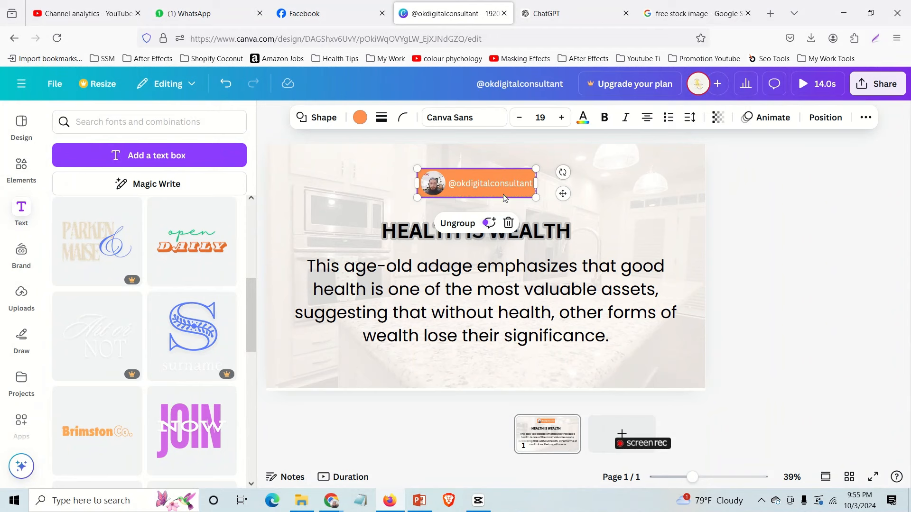
click(406, 231)
right_click(420, 231)
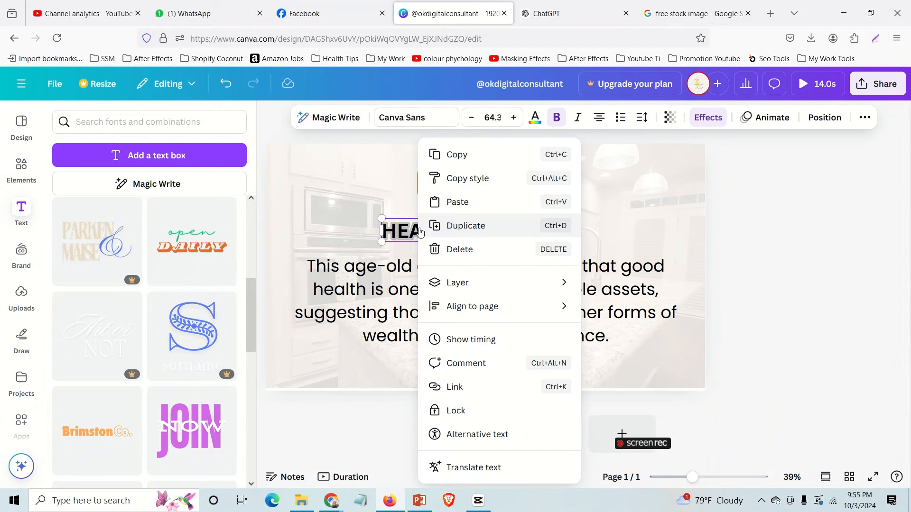
click(487, 341)
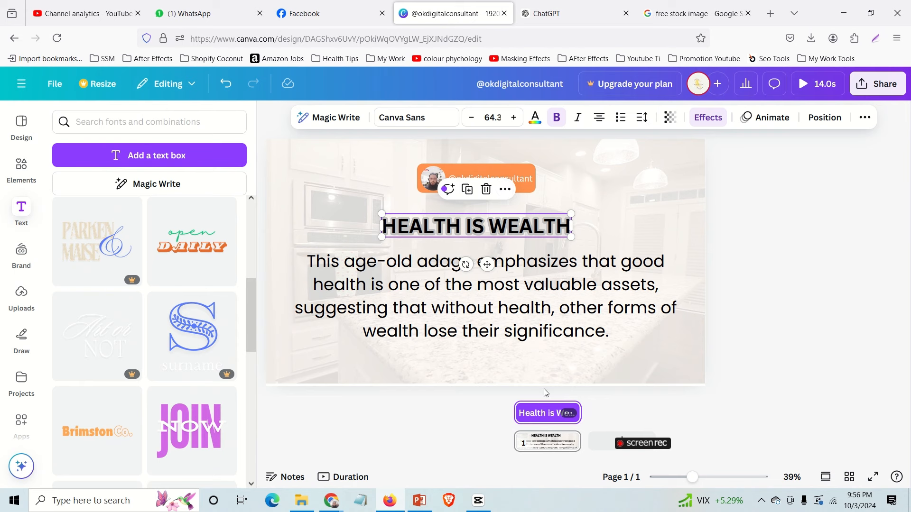
- Select the orange brand bar group and trim the start of its timing so it appears shortly after the page begins
click(509, 170)
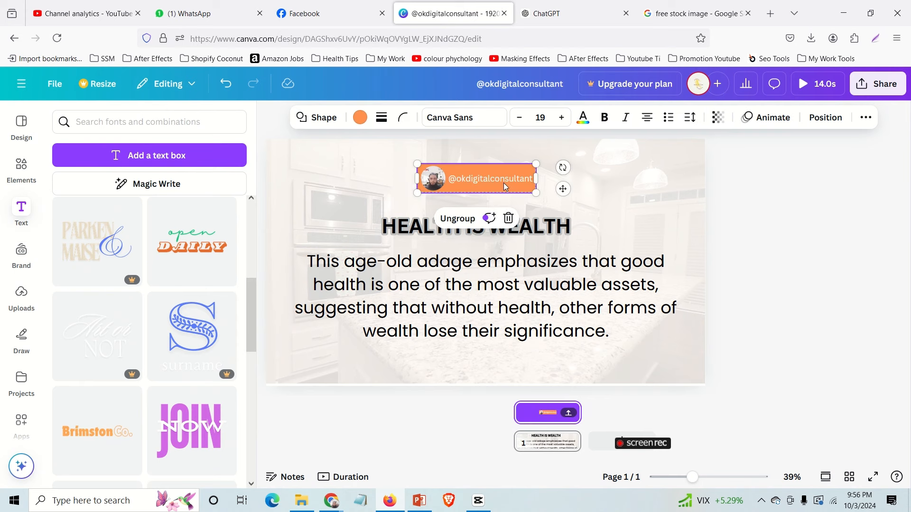
double_click(503, 184)
right_click(502, 183)
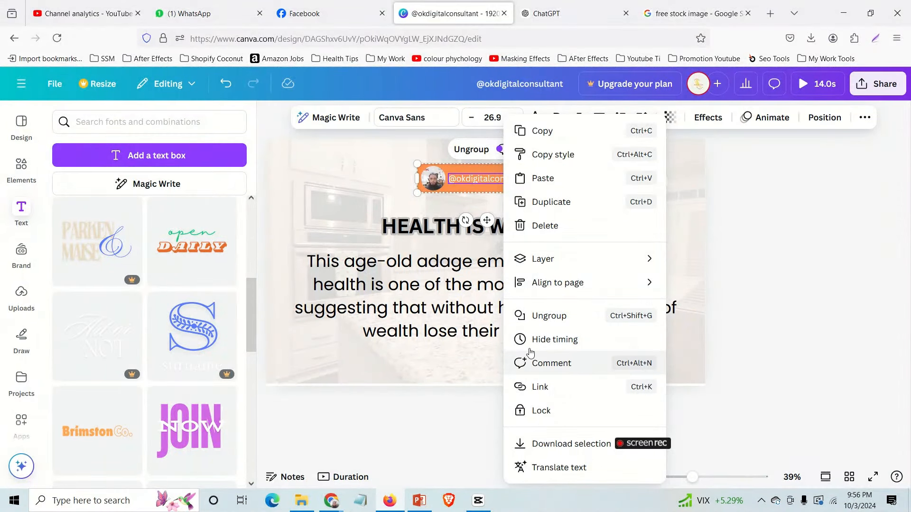
click(391, 186)
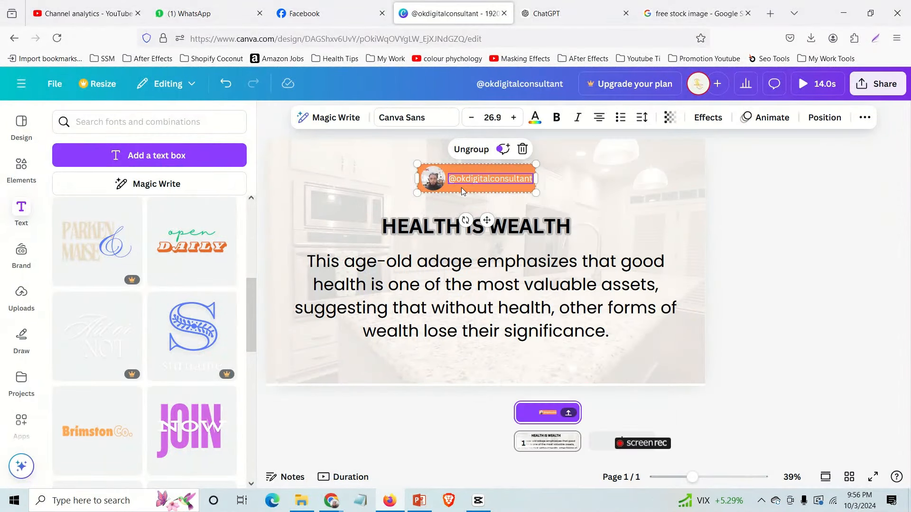
click(461, 189)
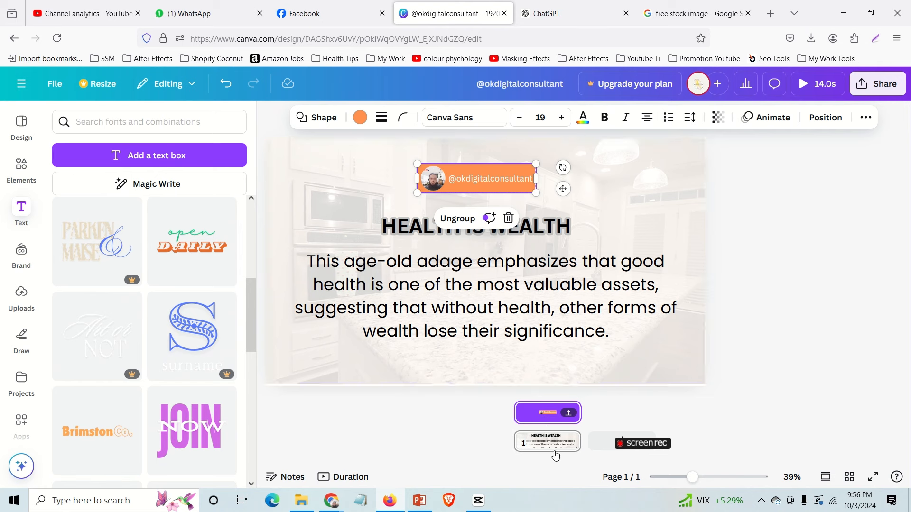
drag(519, 412, 522, 412)
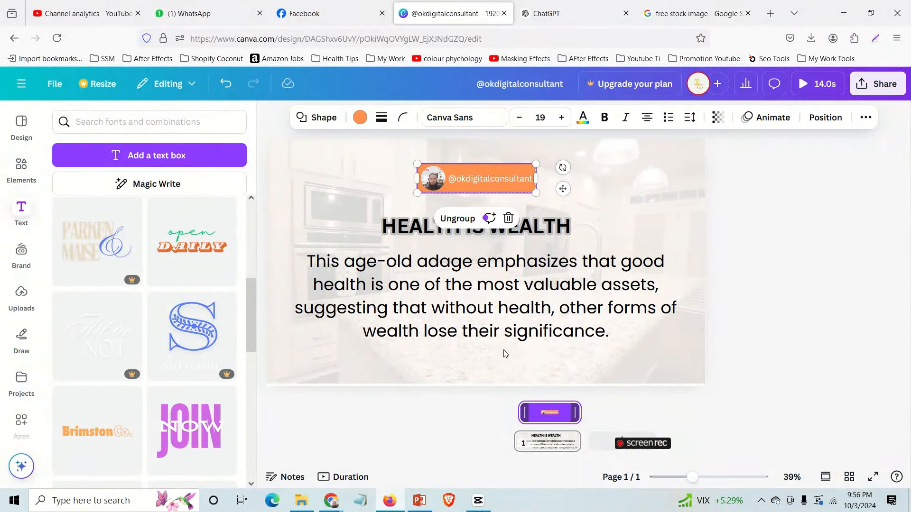
- Trim the start of the title's timing so it appears slightly after the brand bar
click(406, 229)
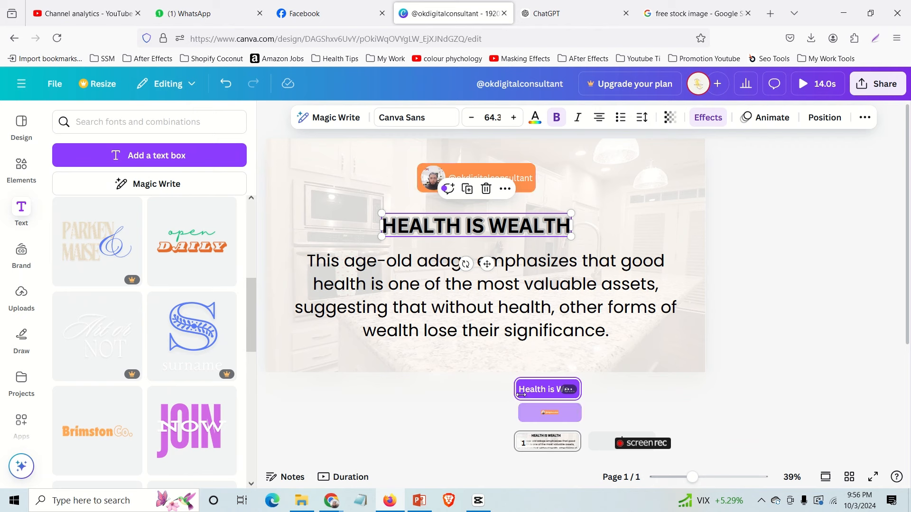
drag(517, 389, 528, 388)
click(523, 412)
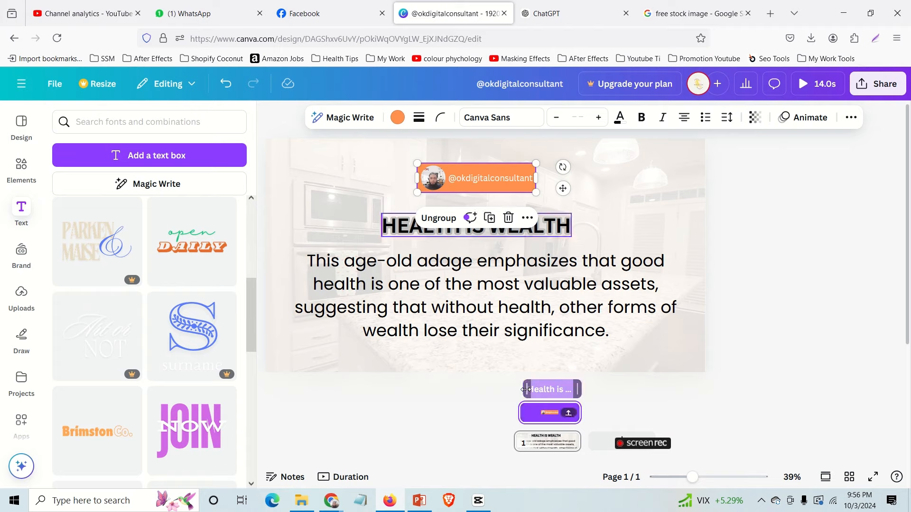
- Select the description text and trim the start of its timing so it appears slightly after the title
click(469, 304)
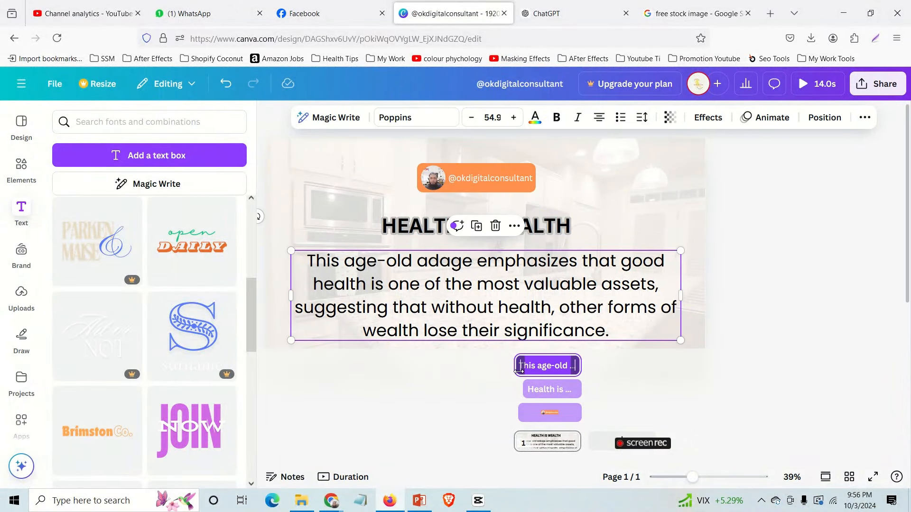
drag(527, 371, 537, 373)
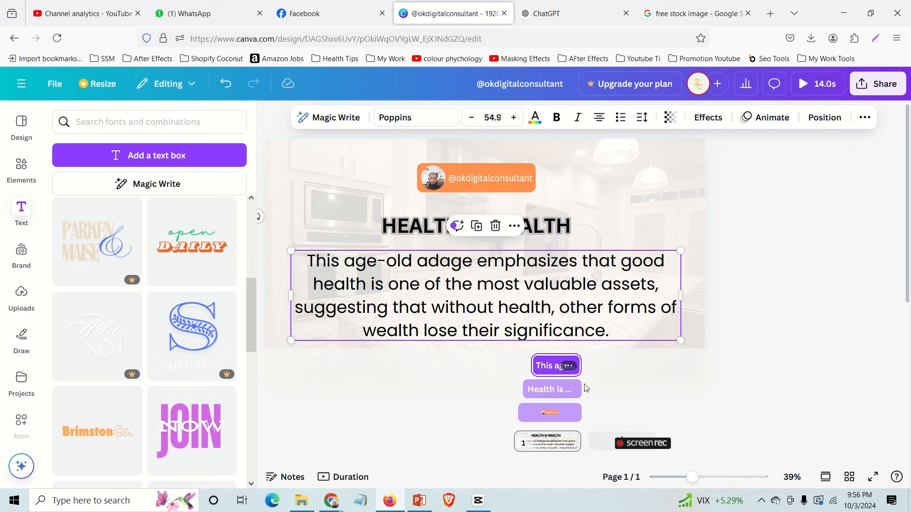
- Select the orange brand bar group and apply the Wipe animation to it after trying Breathe
click(479, 188)
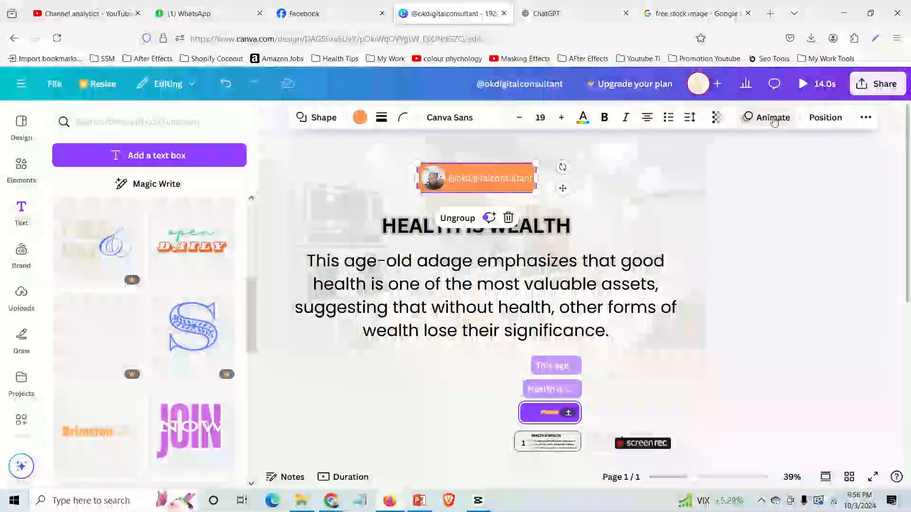
click(772, 118)
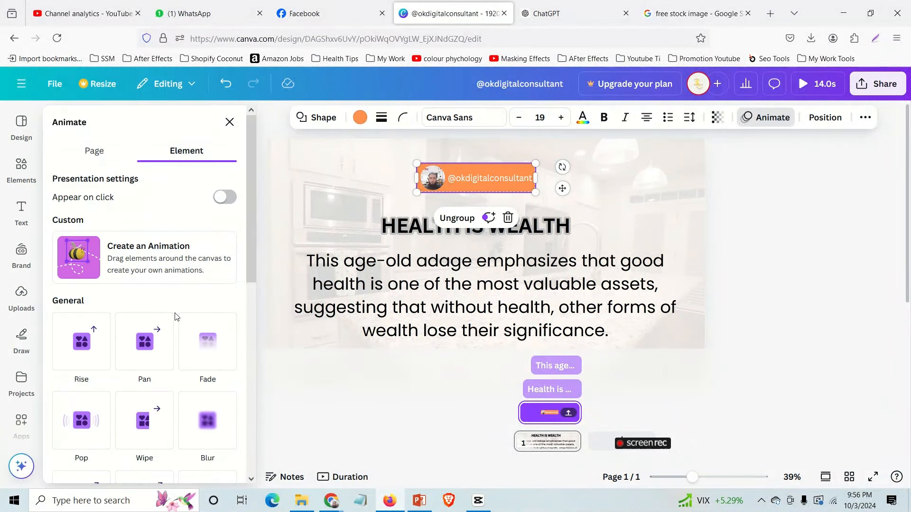
scroll(175, 317, down, 4)
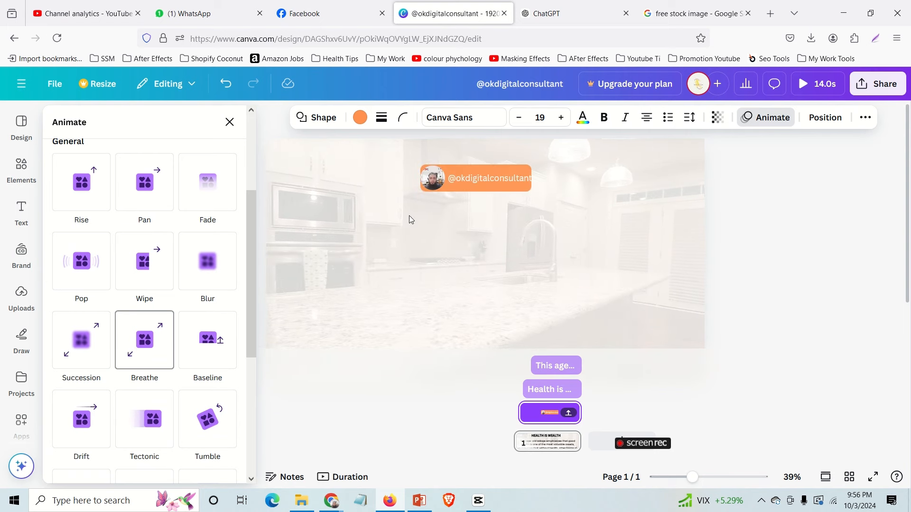
click(144, 340)
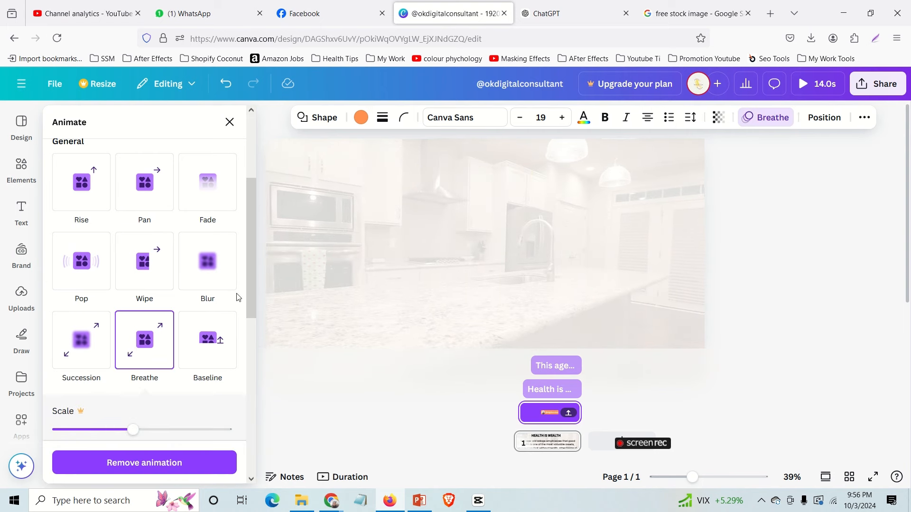
click(143, 271)
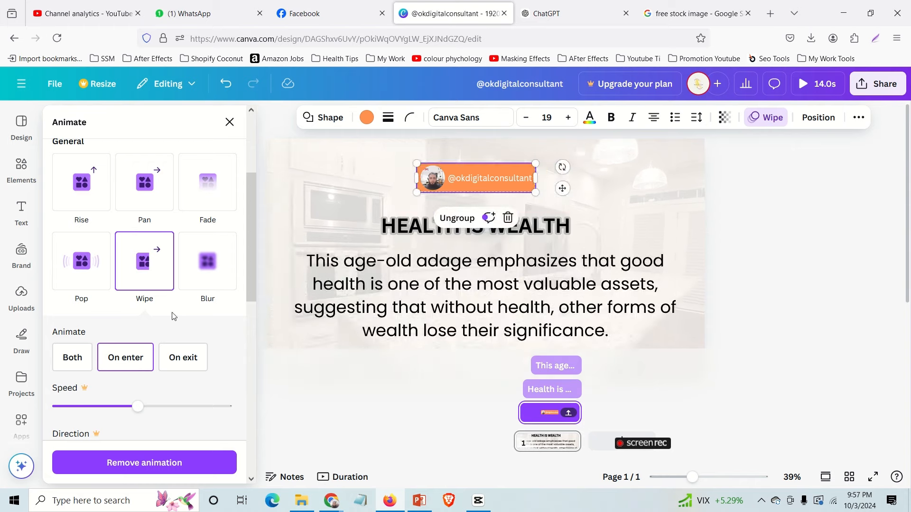
- Compare the enter and exit options of the brand bar's Wipe animation and set it to Both
scroll(173, 316, down, 2)
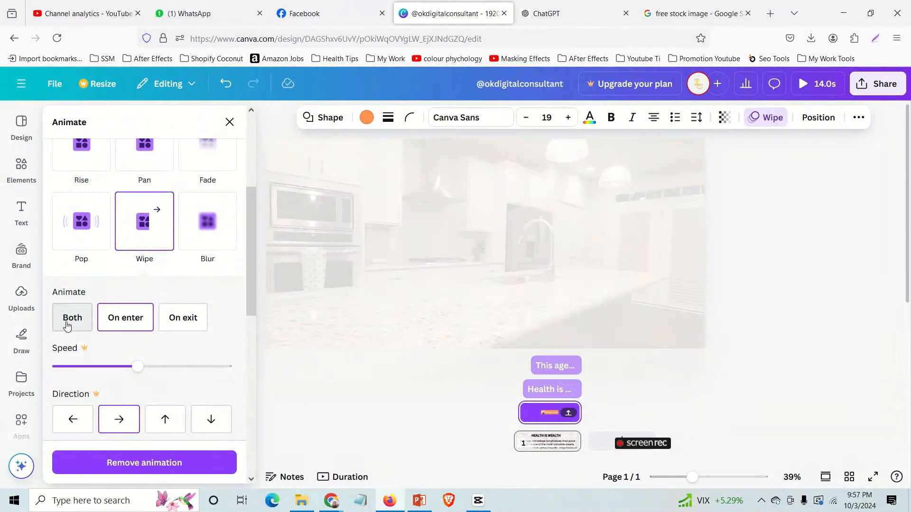
click(69, 322)
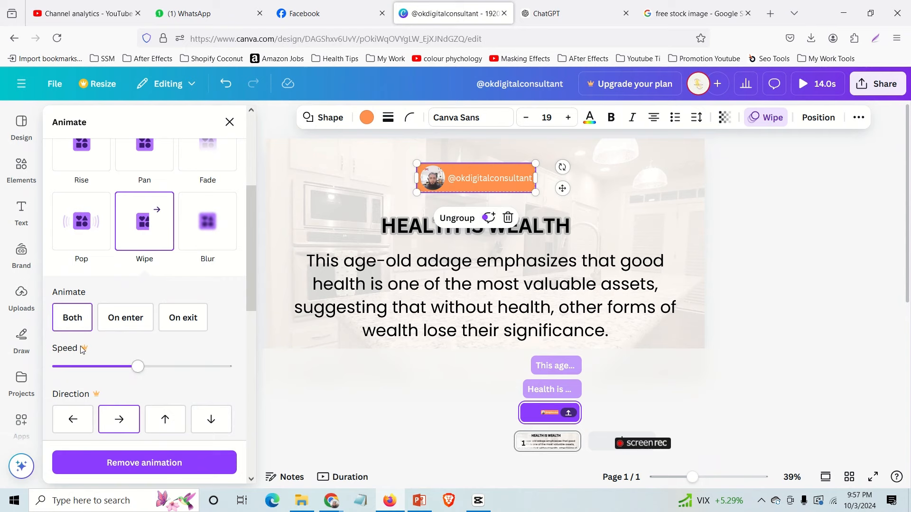
click(78, 321)
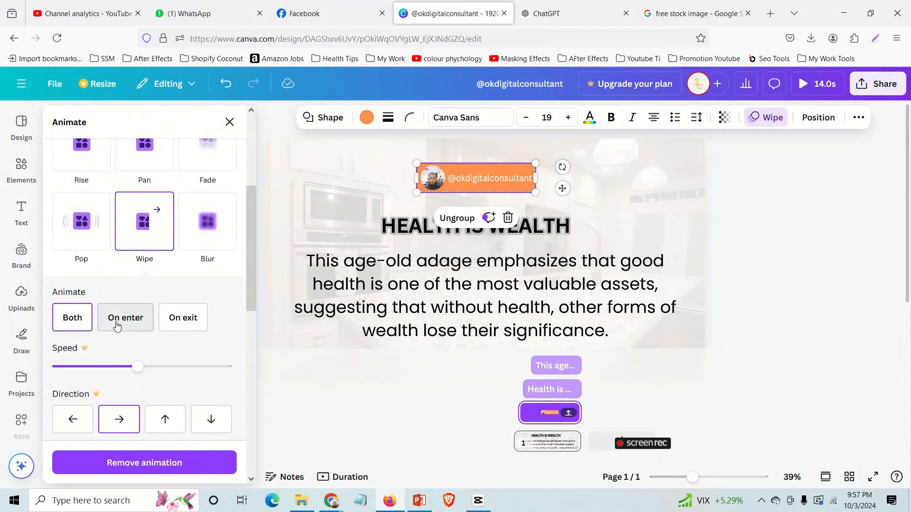
click(117, 326)
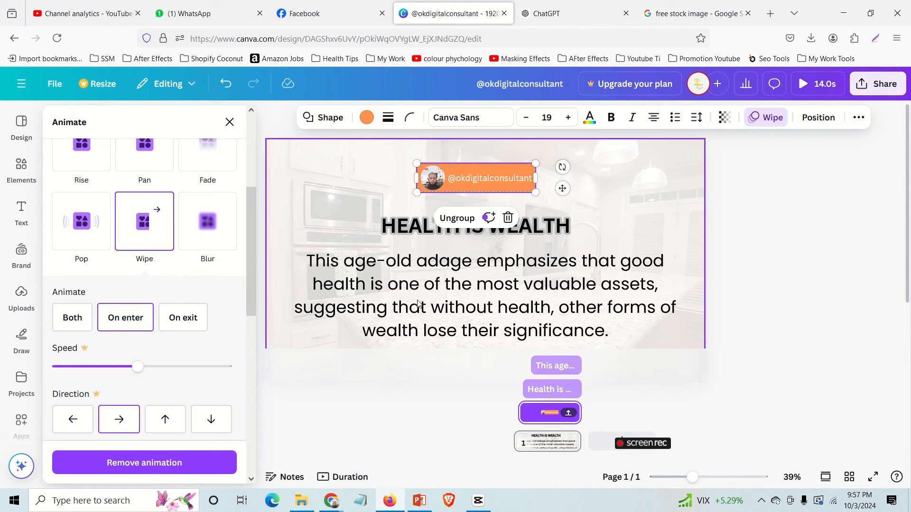
click(185, 328)
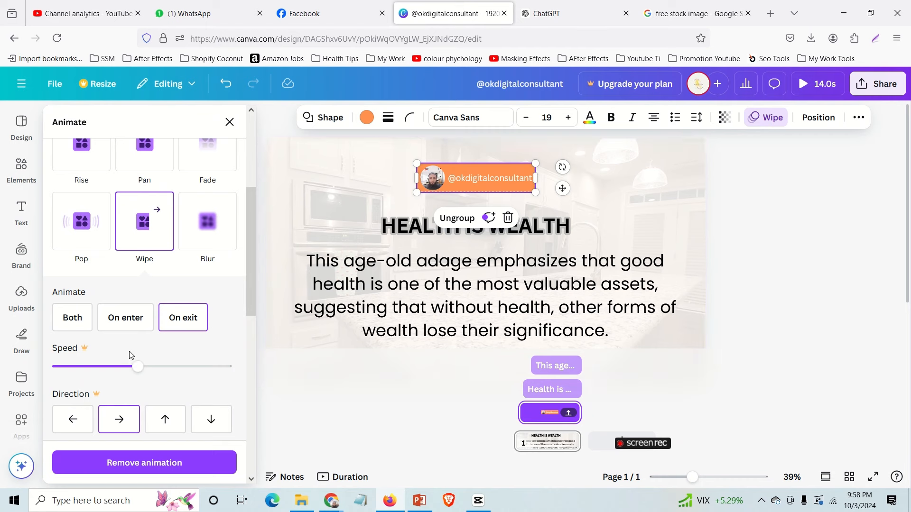
click(72, 318)
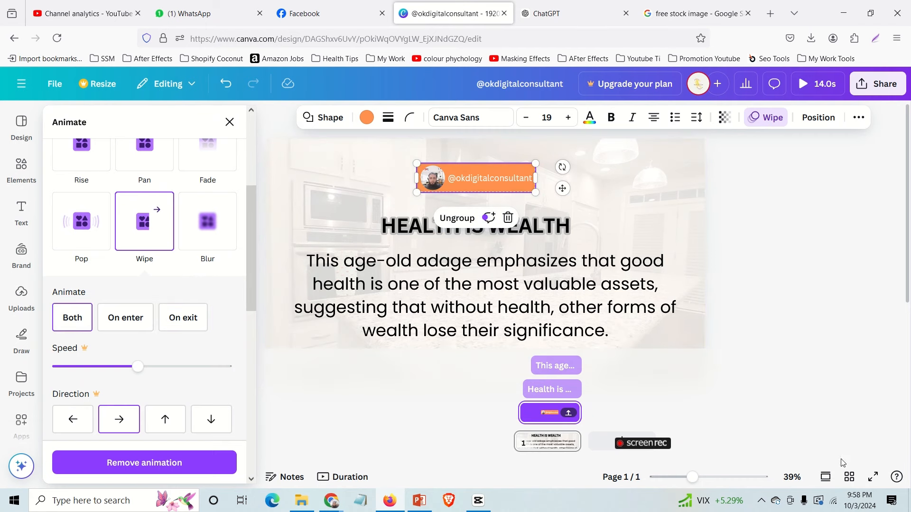
- Preview the animated design in full screen and return to the editor
click(873, 478)
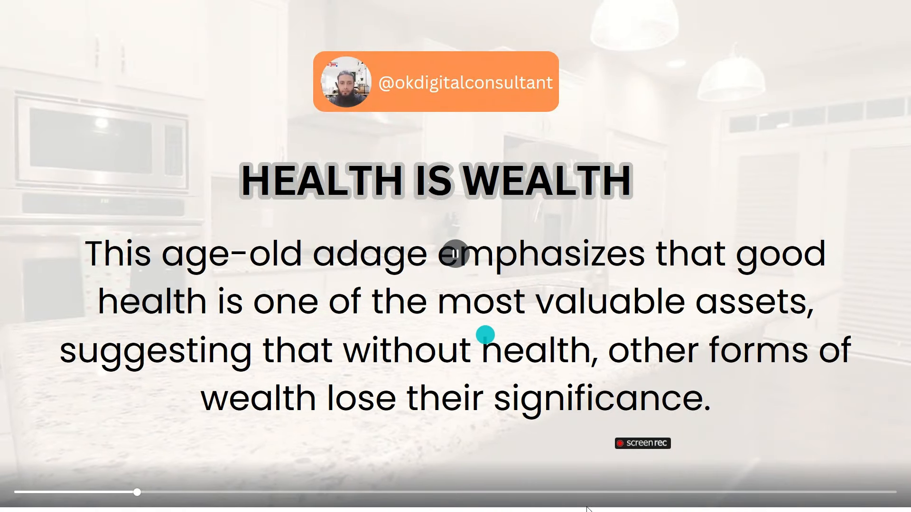
mouse_move(789, 494)
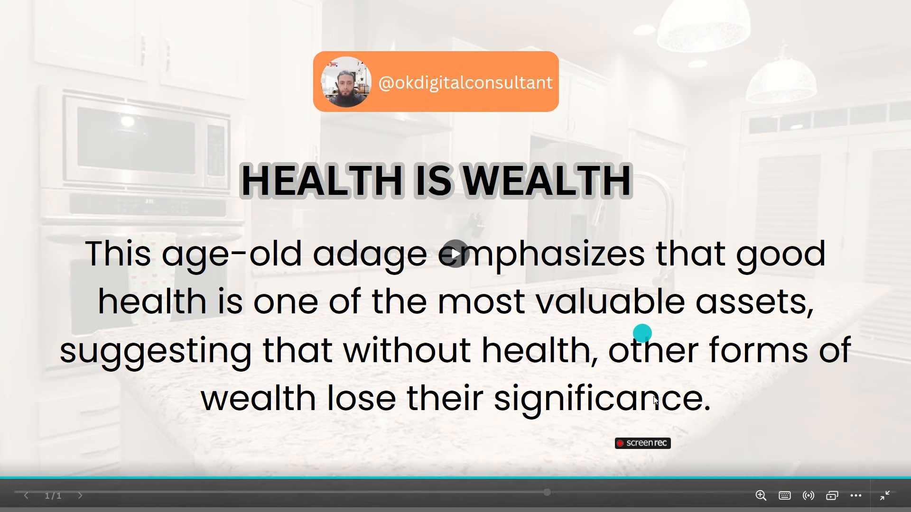
click(673, 382)
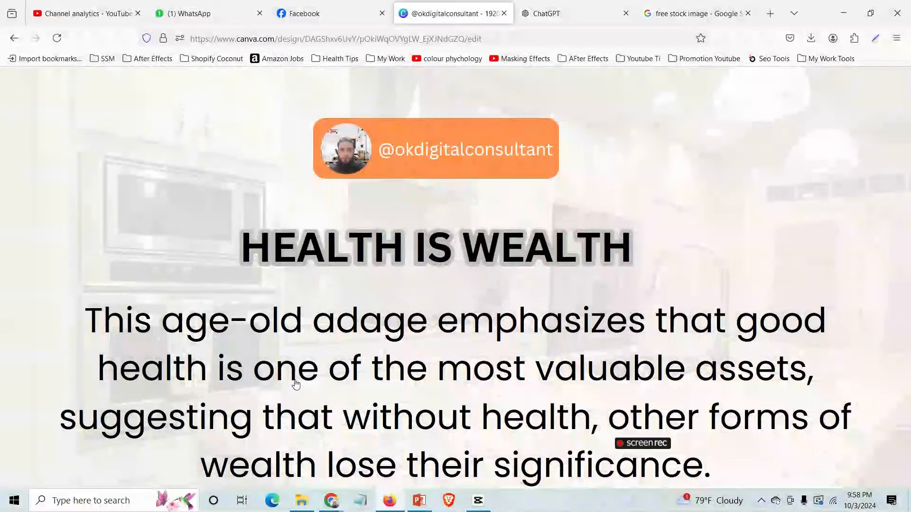
key(Escape)
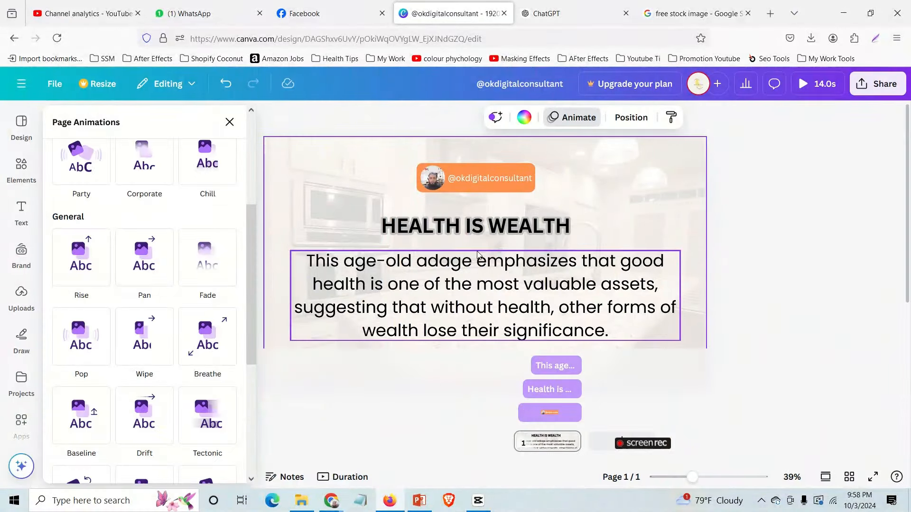
- Apply the Wipe animation to the "HEALTH IS WEALTH" title
click(465, 235)
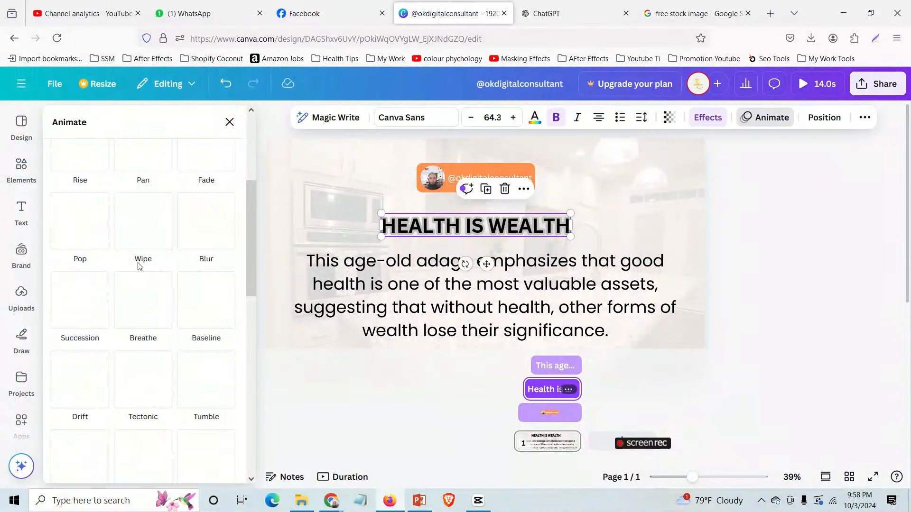
click(144, 237)
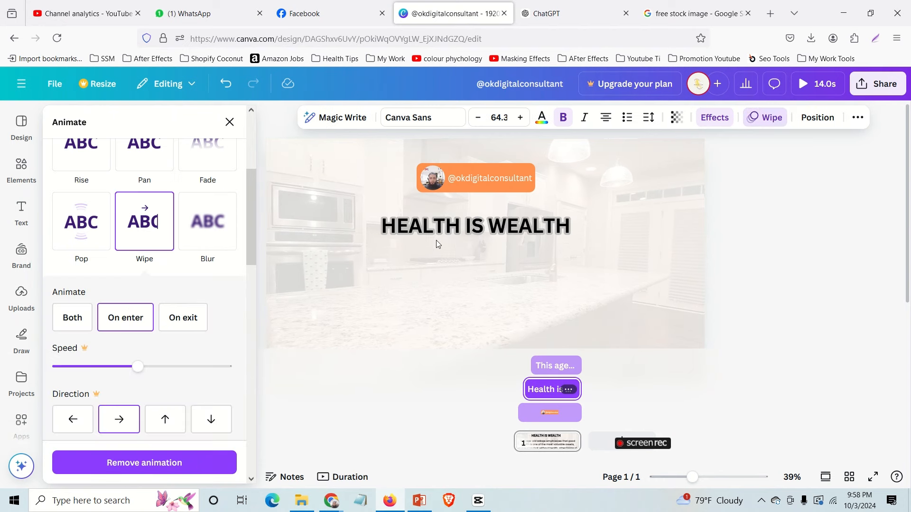
- Apply the Tectonic animation to the description text below the title
click(451, 295)
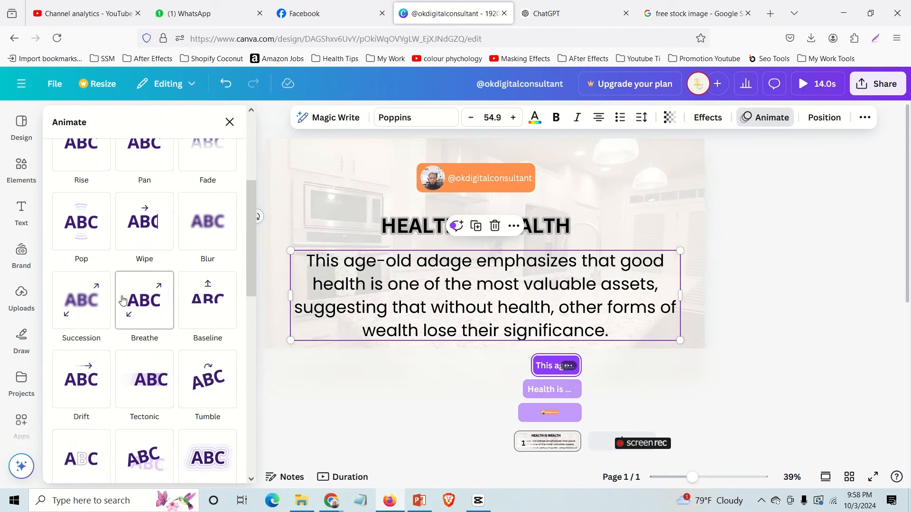
click(145, 379)
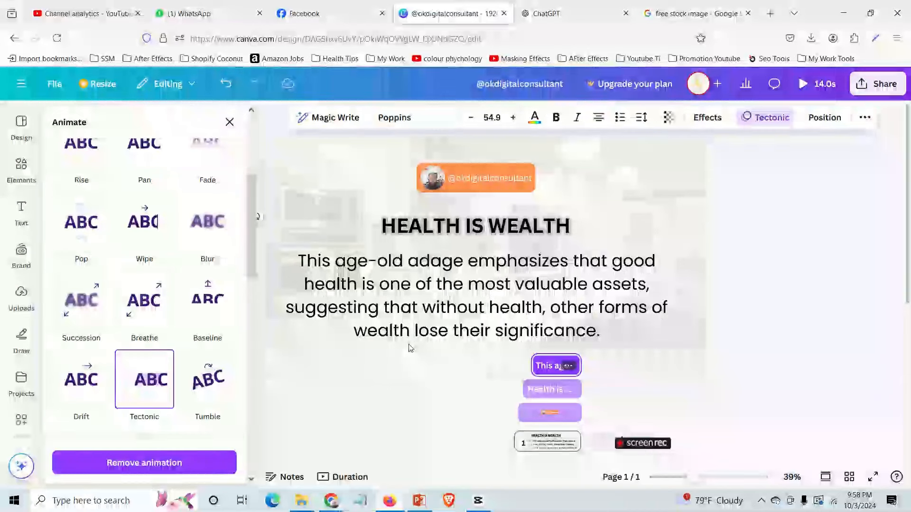
scroll(180, 362, down, 3)
scroll(180, 362, down, 6)
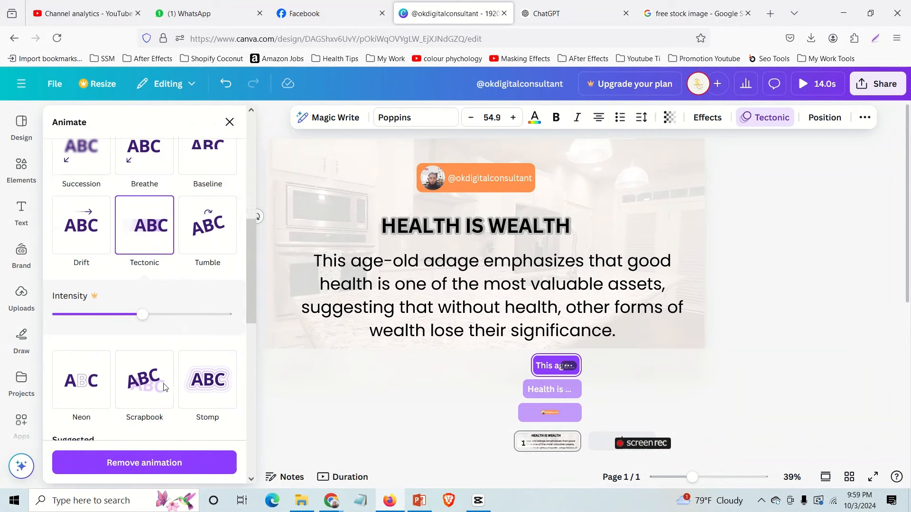
- Look through the other text animations and add-on effects available for the description
double_click(421, 287)
scroll(142, 370, down, 4)
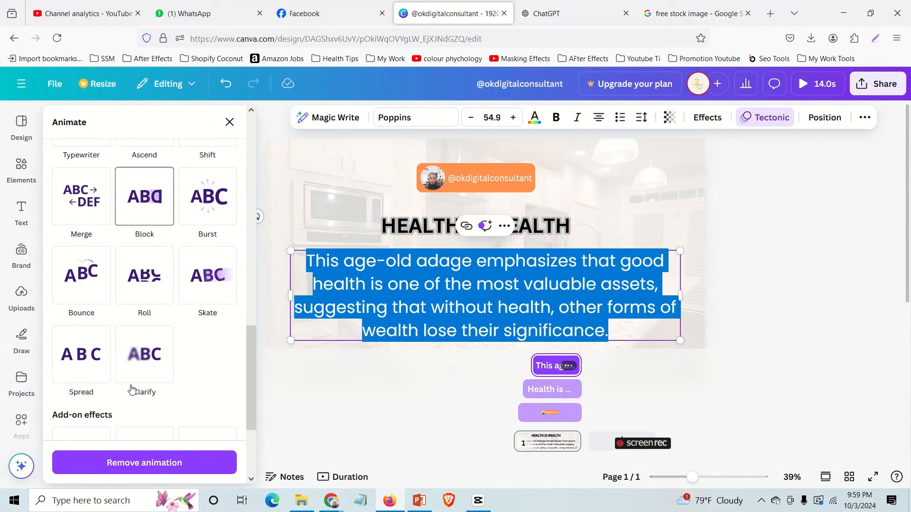
scroll(161, 369, down, 4)
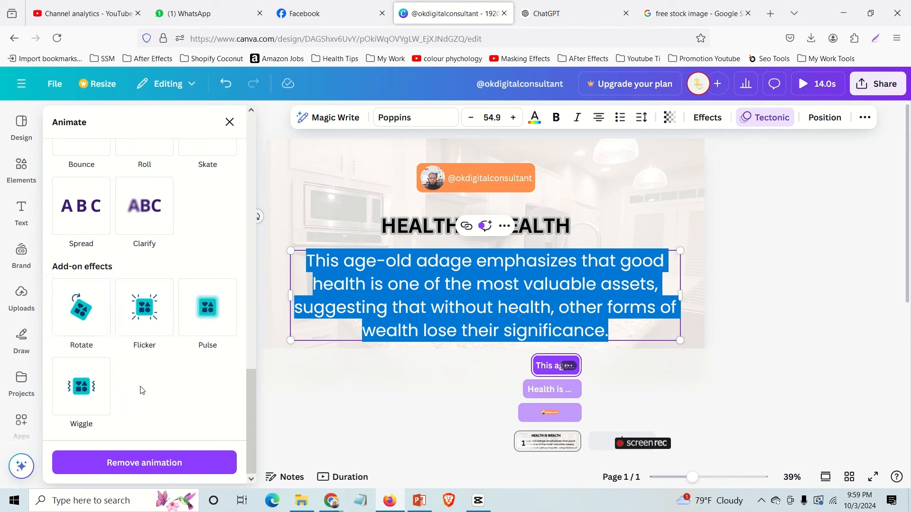
scroll(149, 374, up, 4)
scroll(148, 375, down, 3)
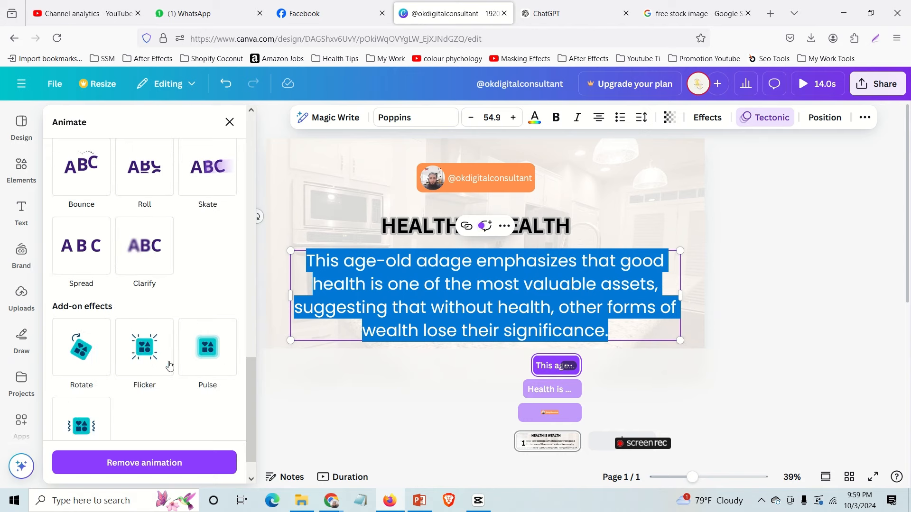
scroll(175, 361, up, 5)
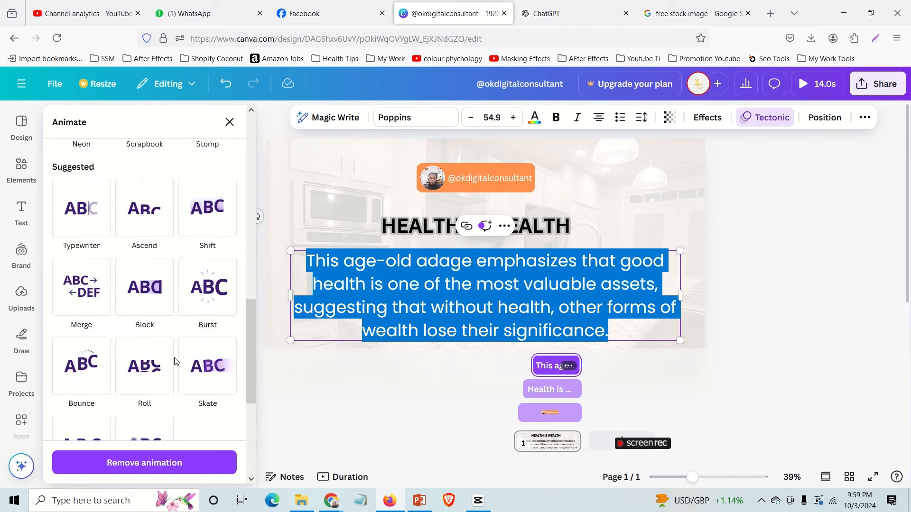
scroll(175, 360, up, 8)
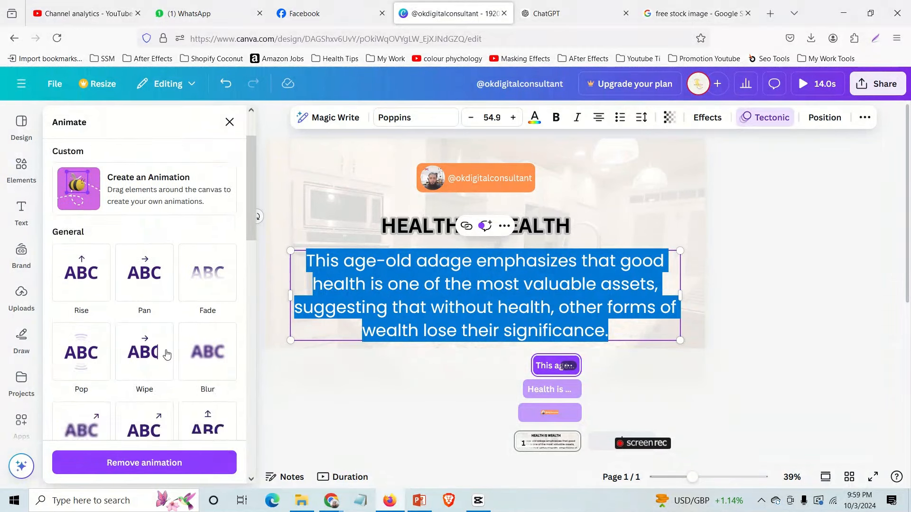
- Select the "HEALTH IS WEALTH" title and set its Wipe animation to Both
click(436, 231)
click(144, 272)
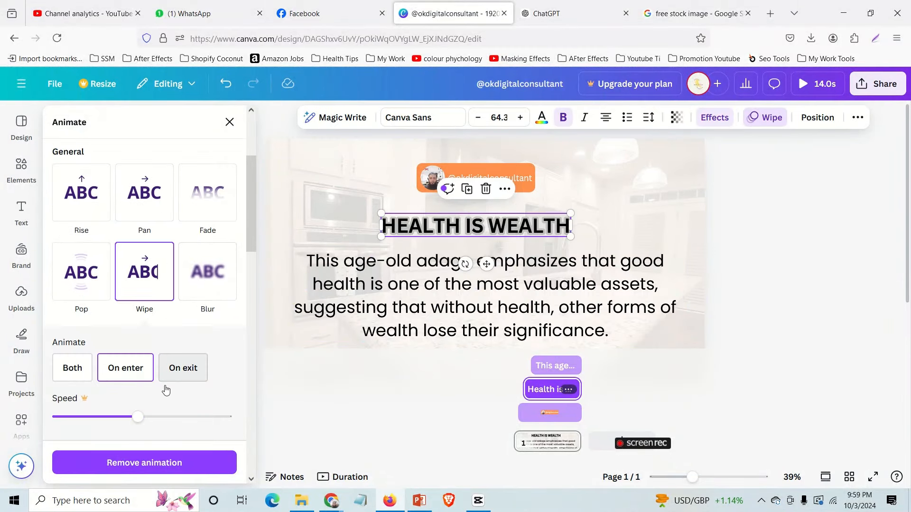
click(71, 368)
scroll(71, 368, down, 1)
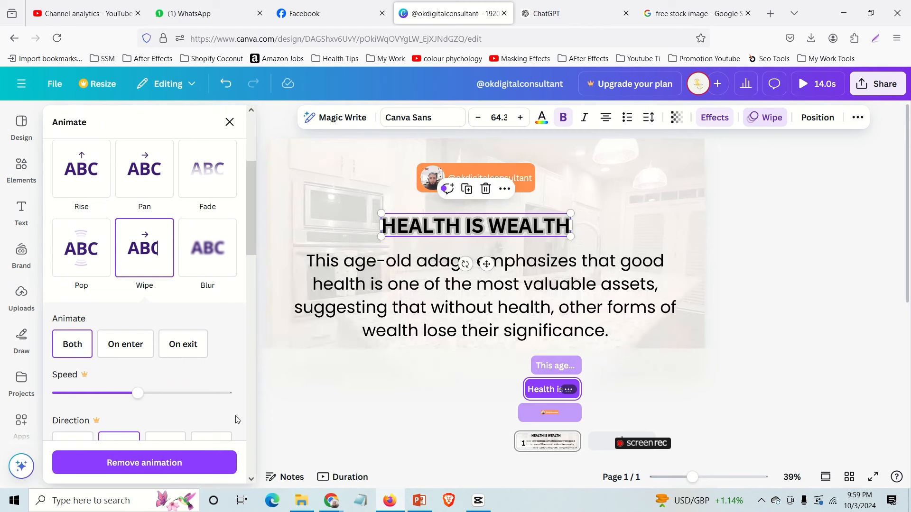
scroll(181, 374, down, 1)
scroll(180, 375, down, 2)
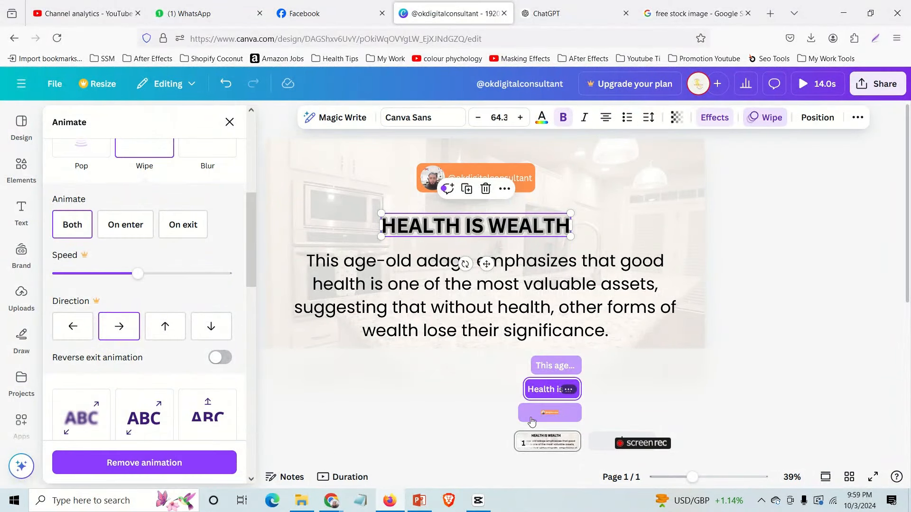
- Hide the page timeline below the canvas and bring it back
click(826, 478)
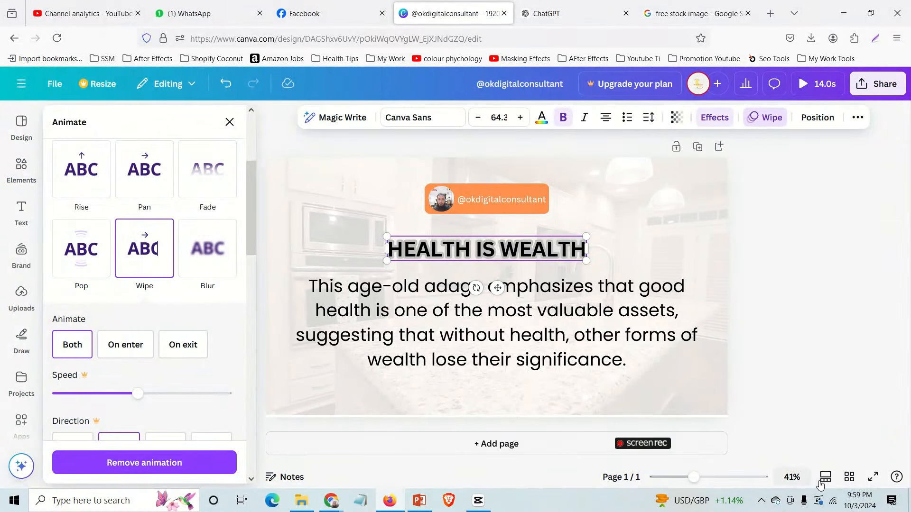
click(408, 417)
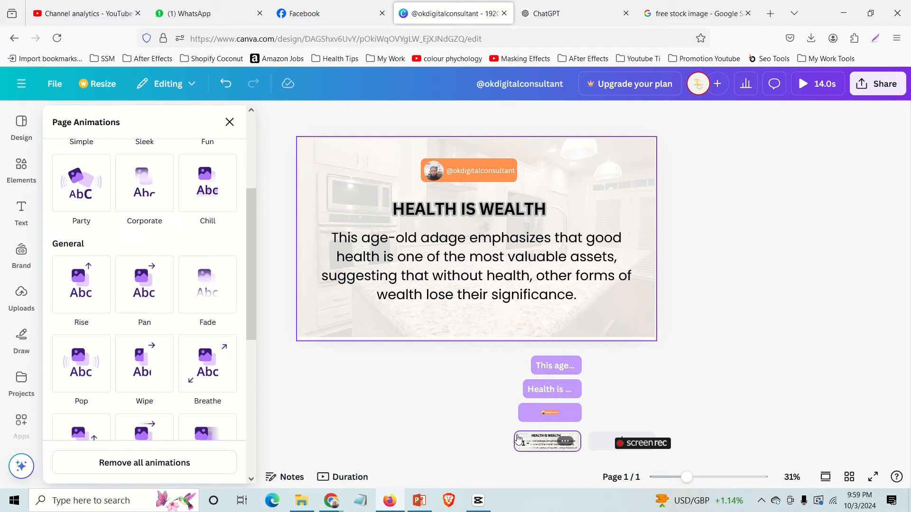
- Close the animation options, preview the finished design in full screen and exit the preview
click(229, 123)
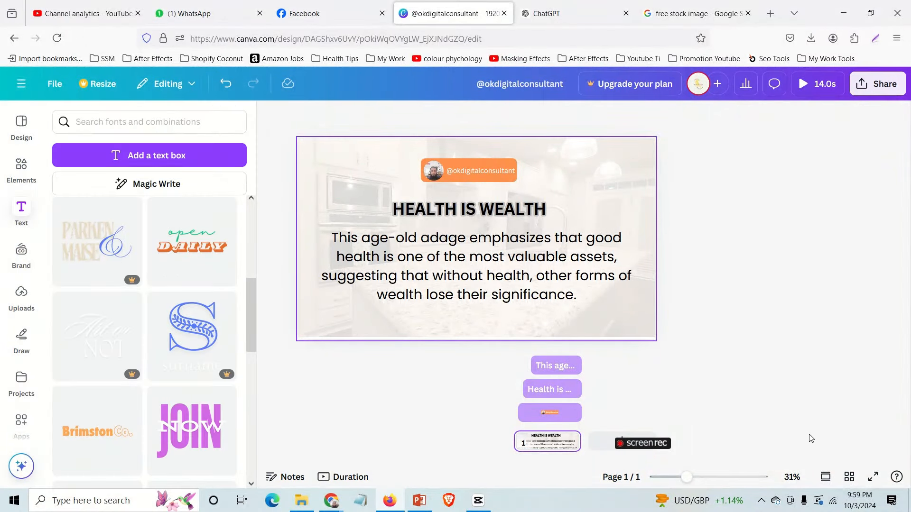
click(873, 478)
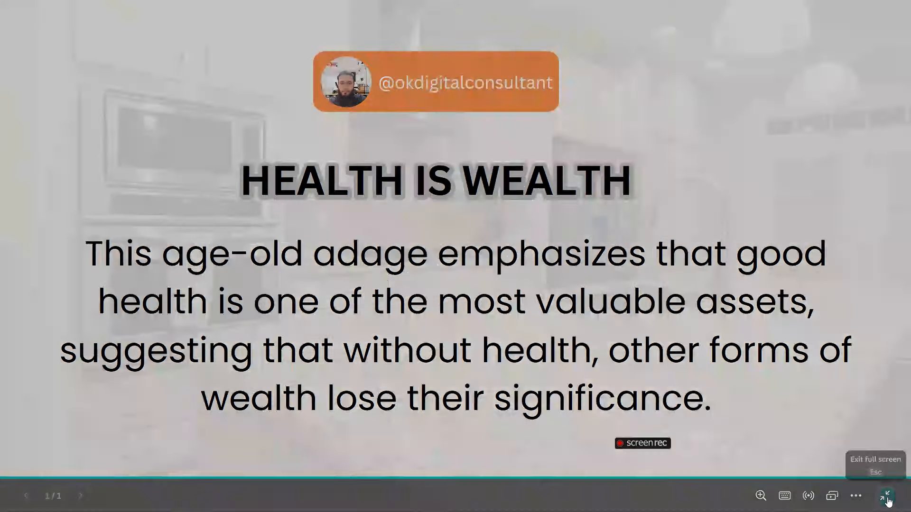
click(886, 497)
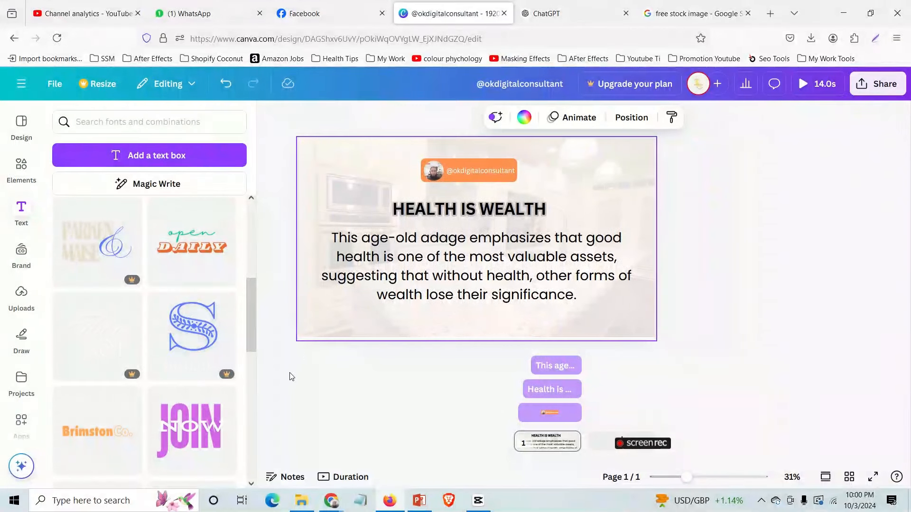
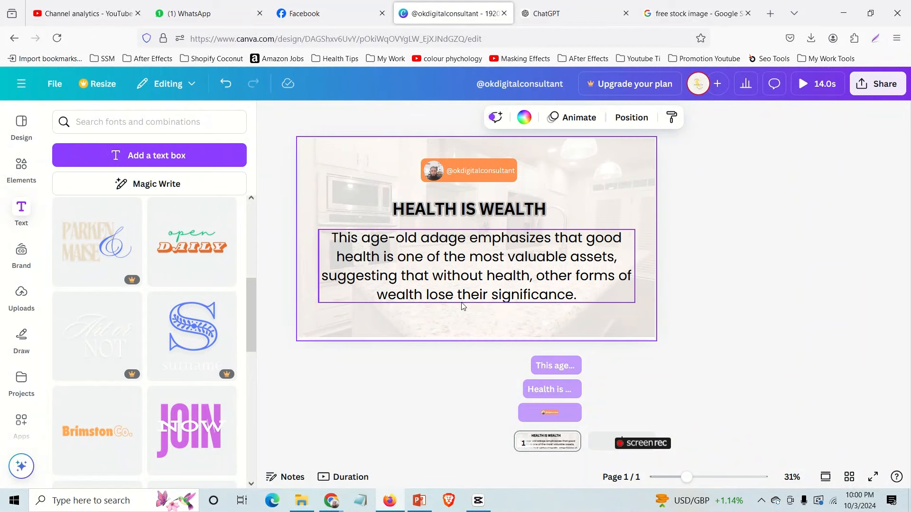
- Hide the element timing bars below the canvas and show them again for the brand bar
right_click(453, 275)
mouse_move(454, 276)
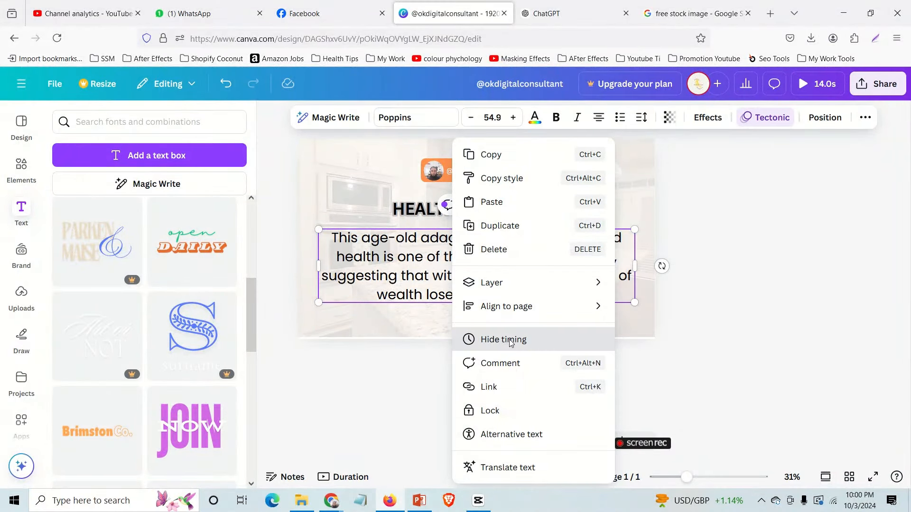
click(501, 342)
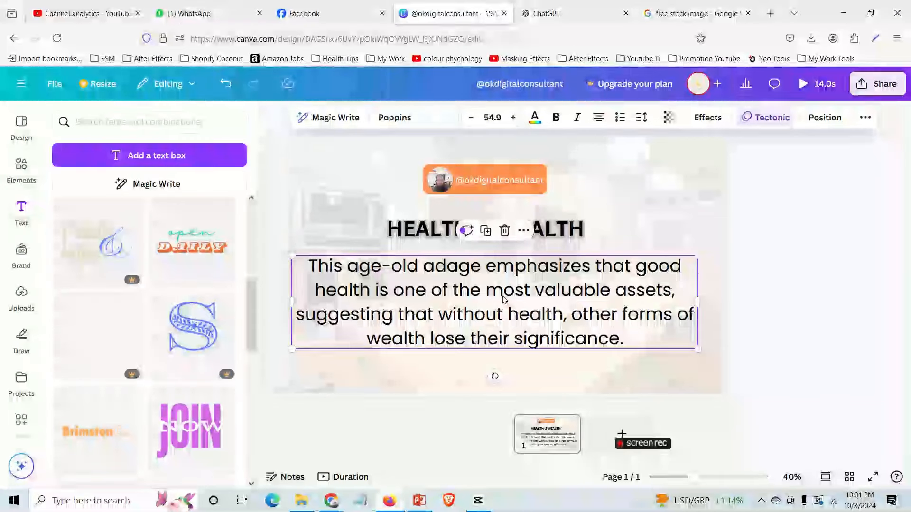
click(429, 172)
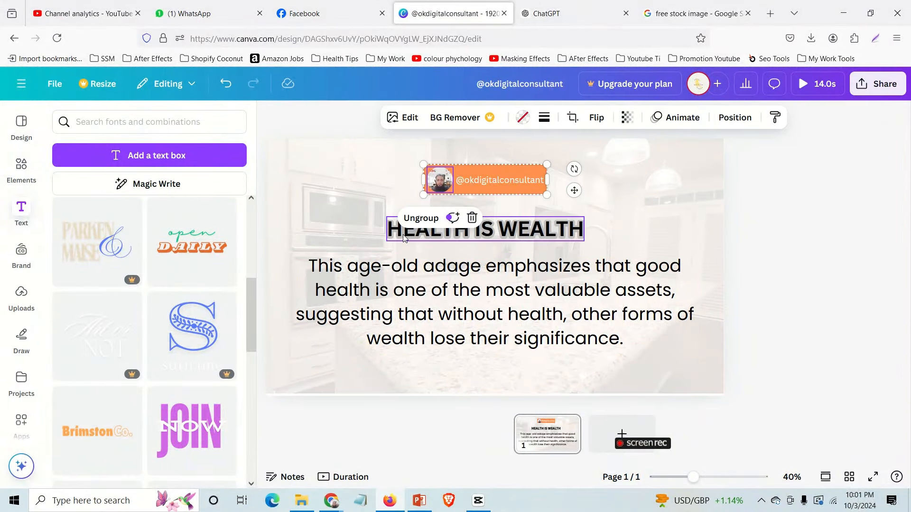
click(403, 231)
click(363, 294)
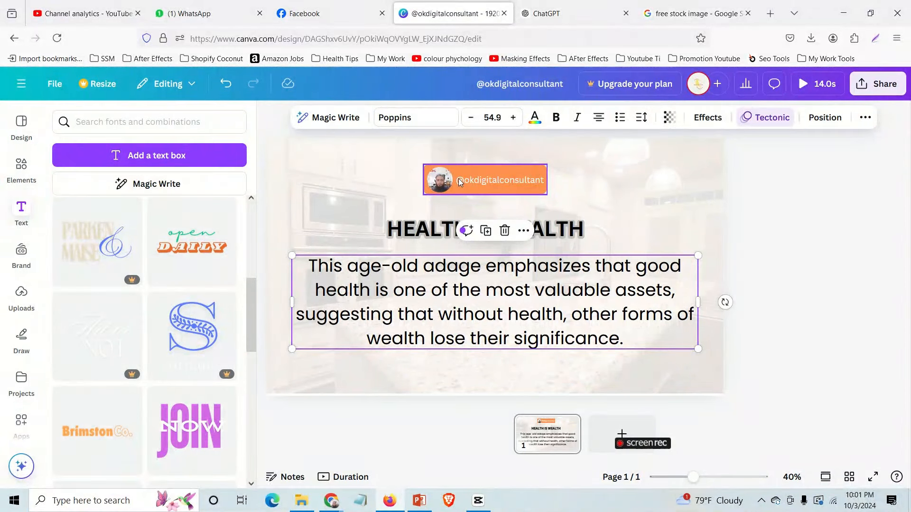
right_click(463, 181)
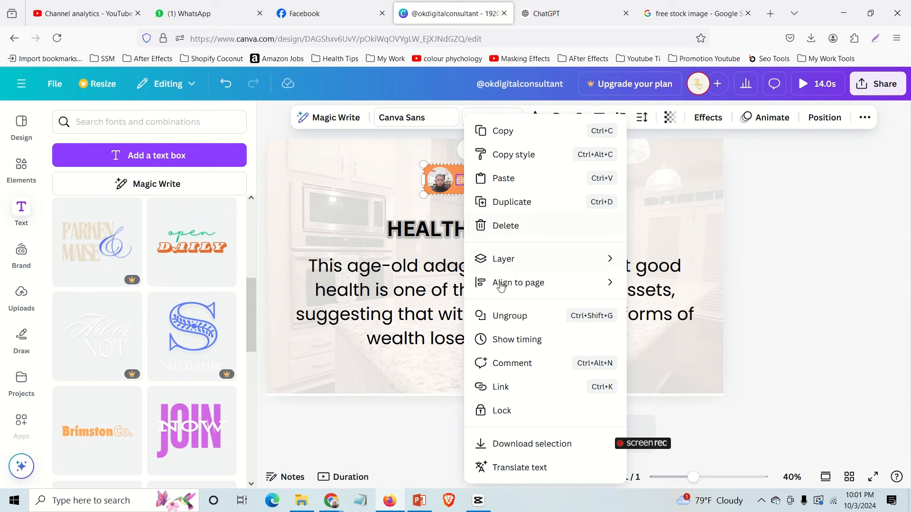
click(514, 342)
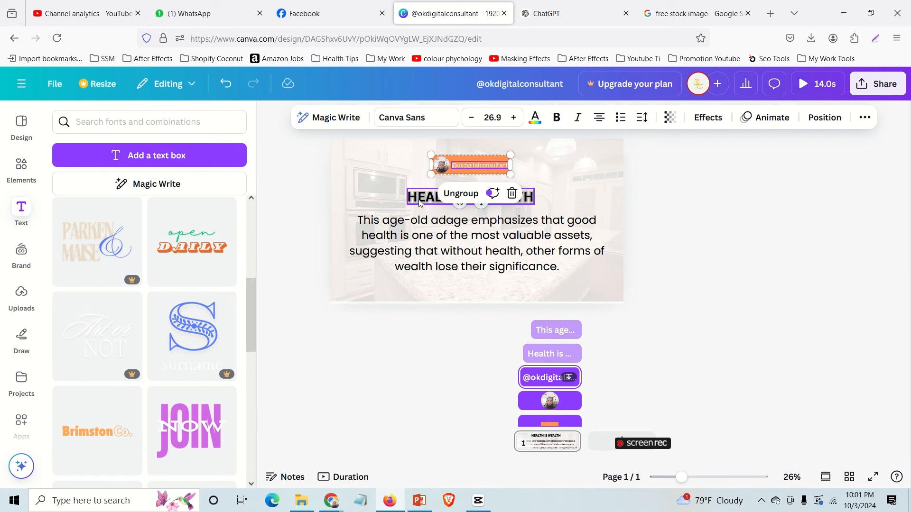
- Select the orange brand bar group and trim the start of its handle text, photo and shape timings so they appear in sequence
click(420, 203)
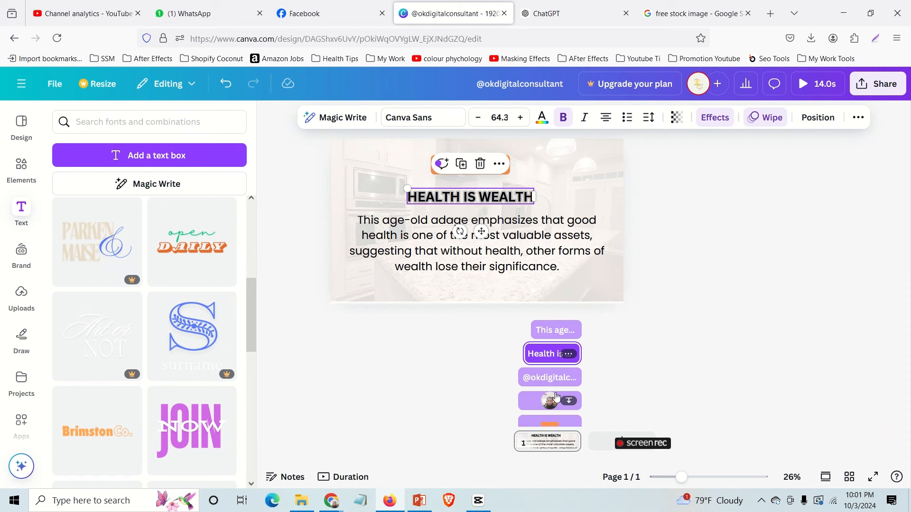
click(416, 180)
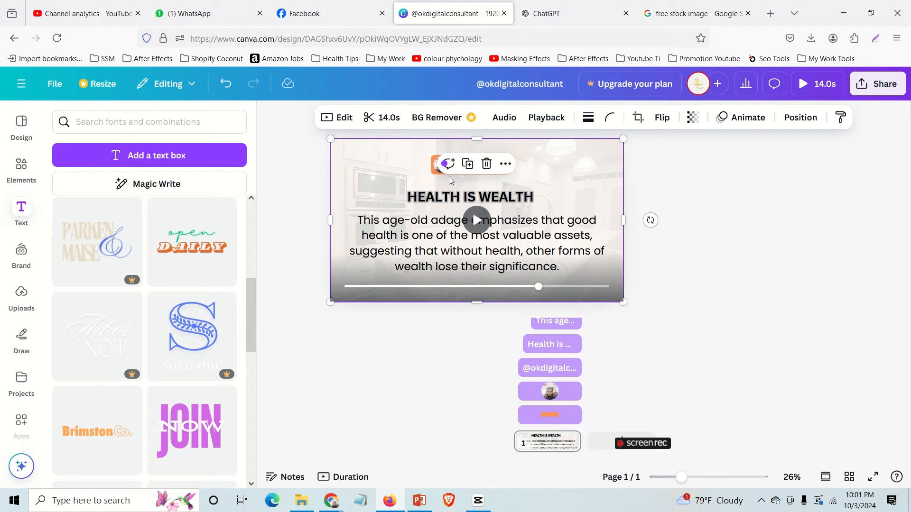
click(434, 173)
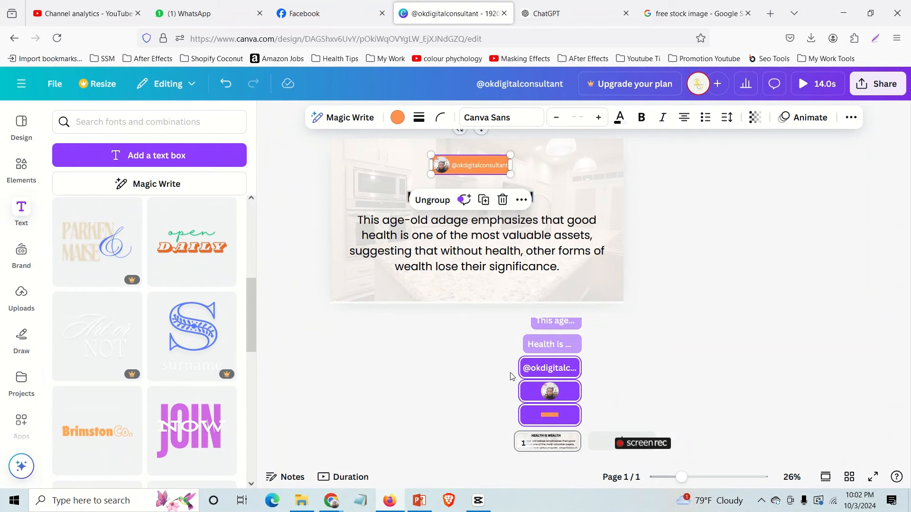
mouse_move(520, 368)
mouse_down()
mouse_move(531, 368)
mouse_move(529, 416)
mouse_up()
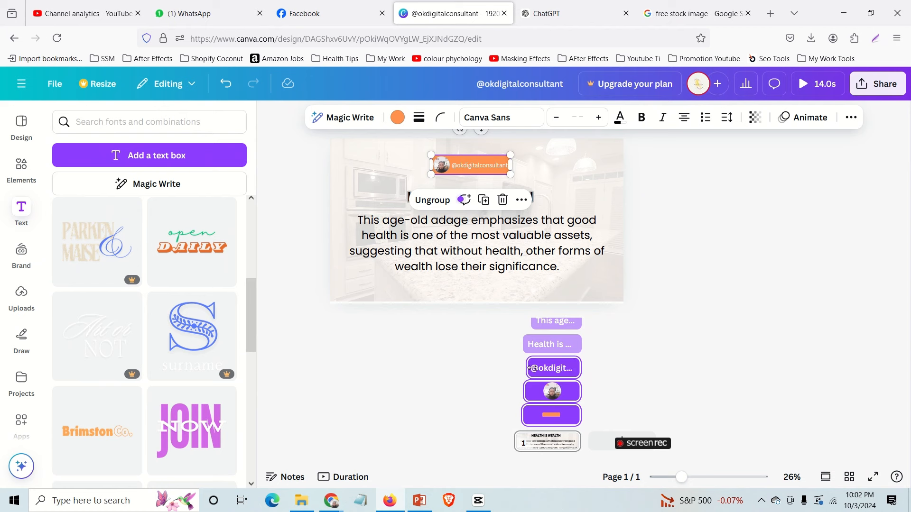
click(359, 181)
- Trim the start of the "HEALTH IS WEALTH" title's timing, and the description's slightly more, so they appear one after the other
click(432, 202)
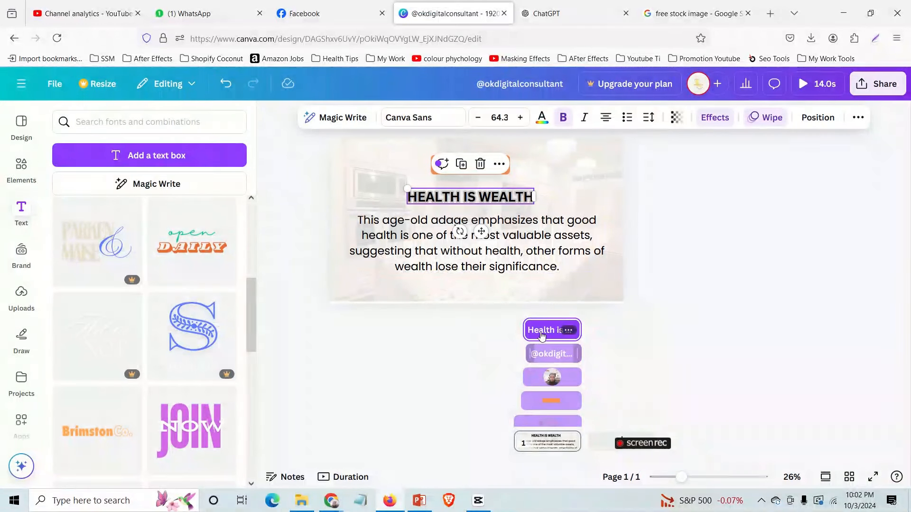
mouse_move(530, 330)
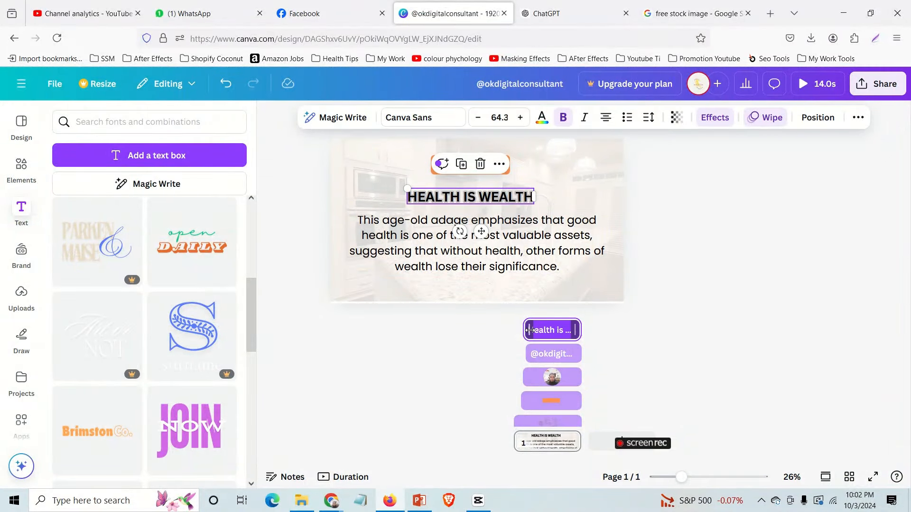
drag(533, 330, 536, 330)
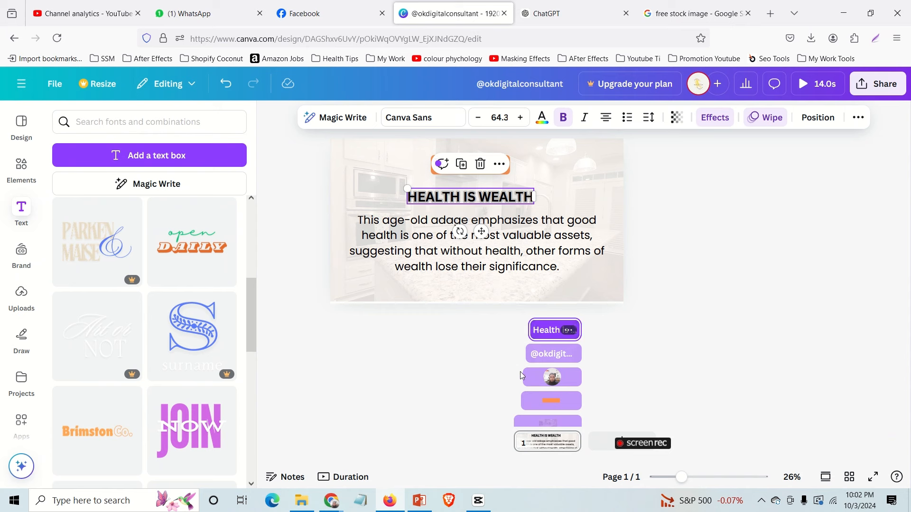
mouse_move(531, 330)
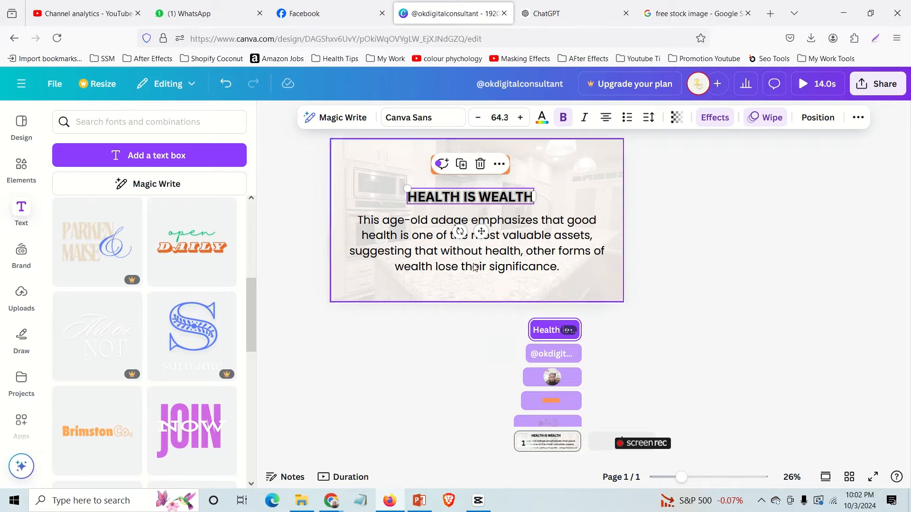
click(416, 257)
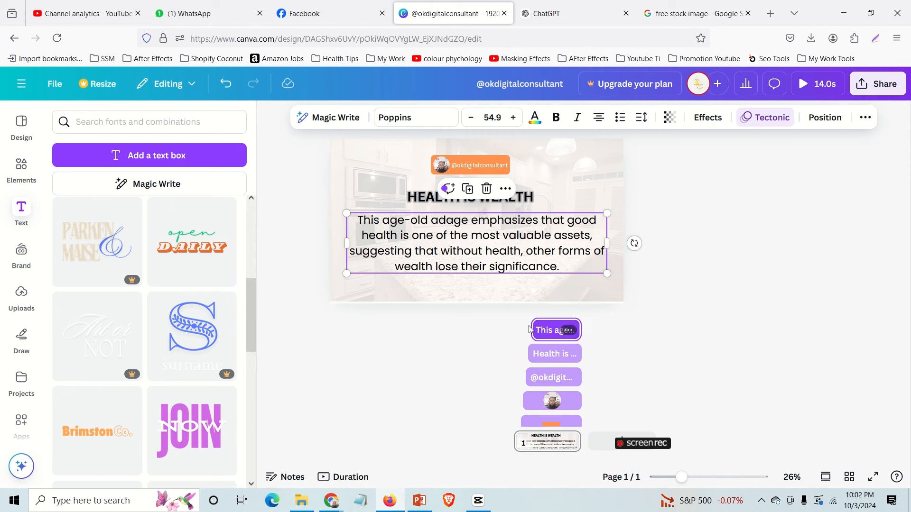
mouse_move(540, 330)
mouse_down()
mouse_move(519, 331)
mouse_move(541, 333)
mouse_up()
- Look at the description's additional text options and its animation effects around Tectonic, and close them without choosing another
click(864, 117)
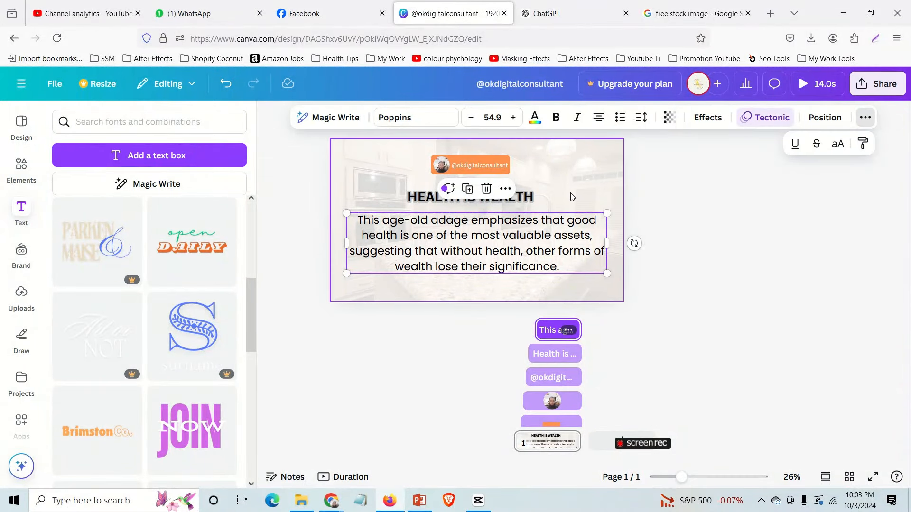
key(Return)
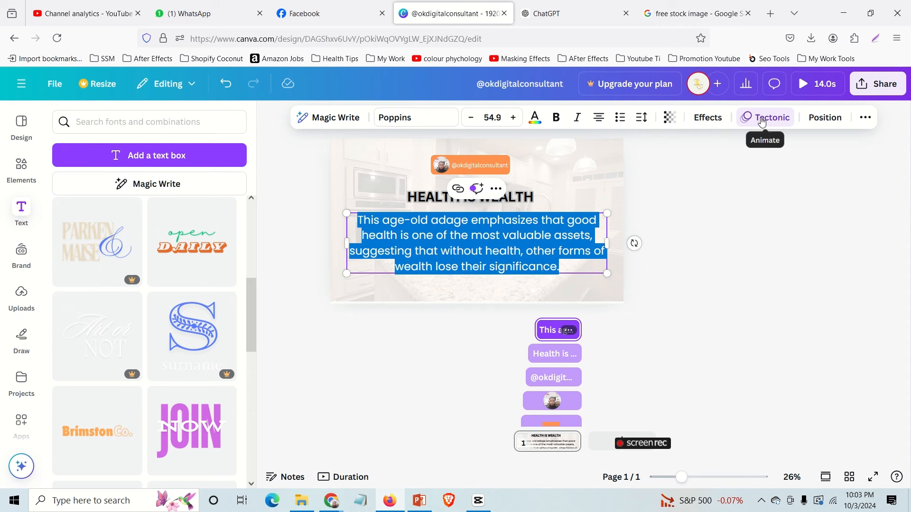
click(761, 118)
scroll(143, 327, down, 3)
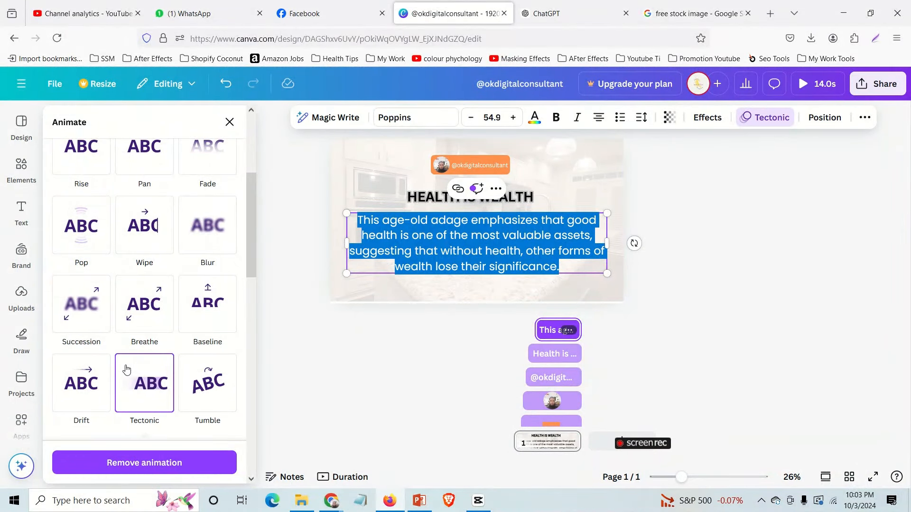
click(724, 279)
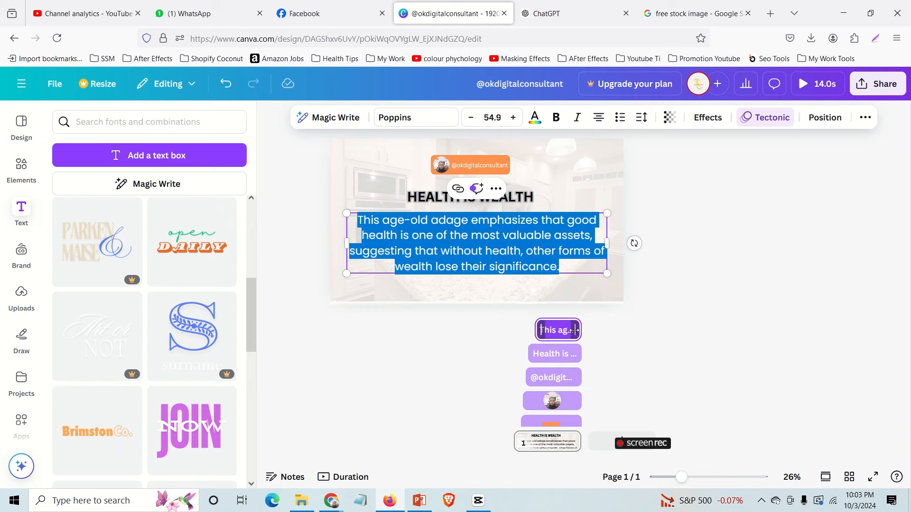
- Shorten the end of the description's timing, extend it back to the page's end and deselect the text
drag(577, 335, 567, 335)
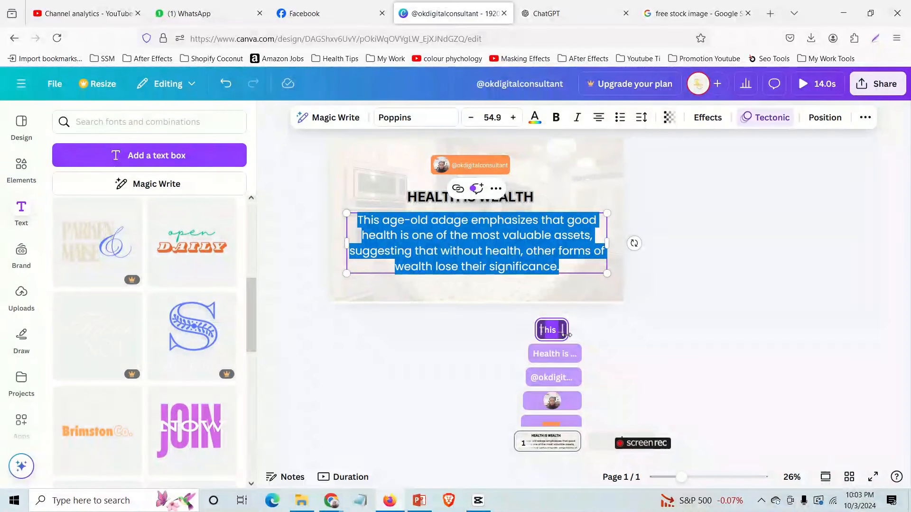
drag(567, 331, 581, 334)
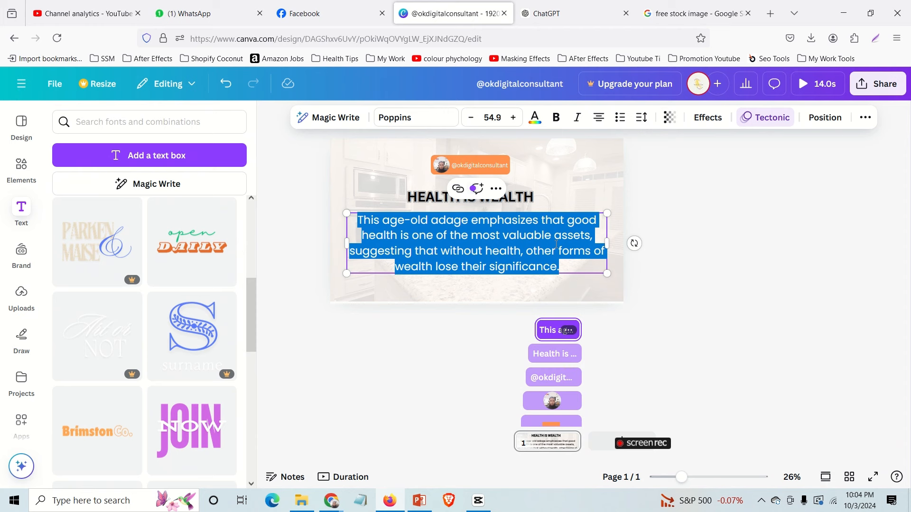
click(685, 284)
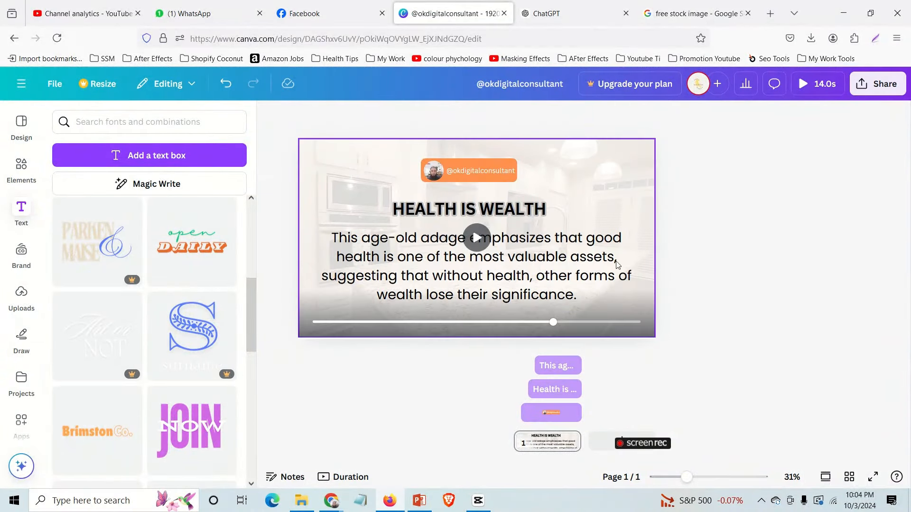
- Add a blank second page and search the video elements for "thanks you"
click(606, 442)
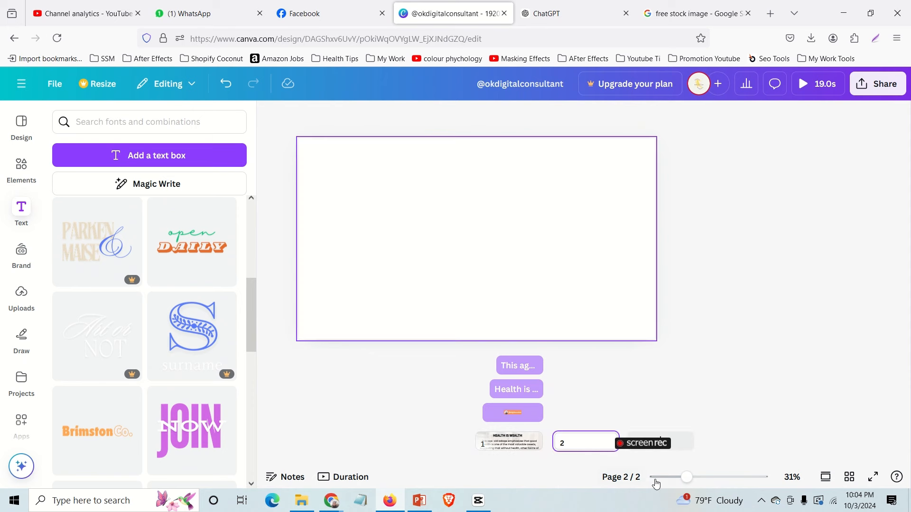
mouse_move(689, 482)
mouse_down()
mouse_move(696, 479)
mouse_move(686, 477)
mouse_up()
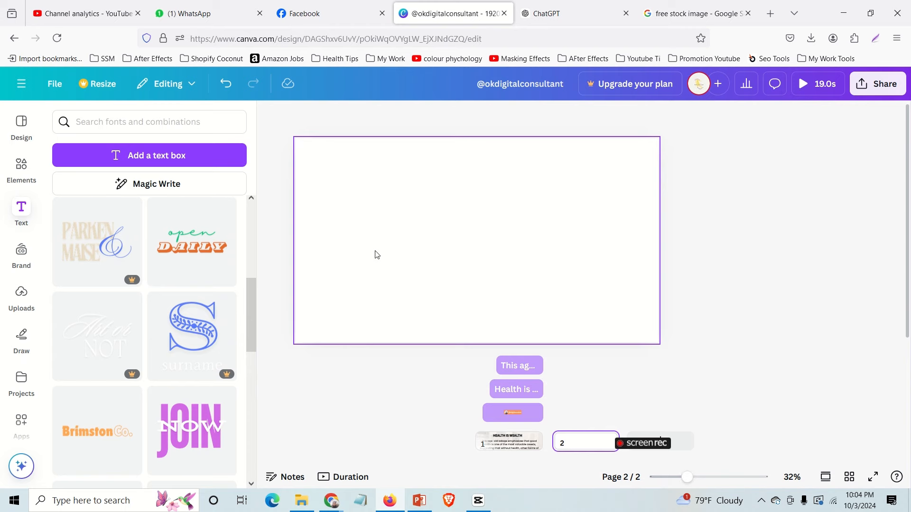
click(19, 177)
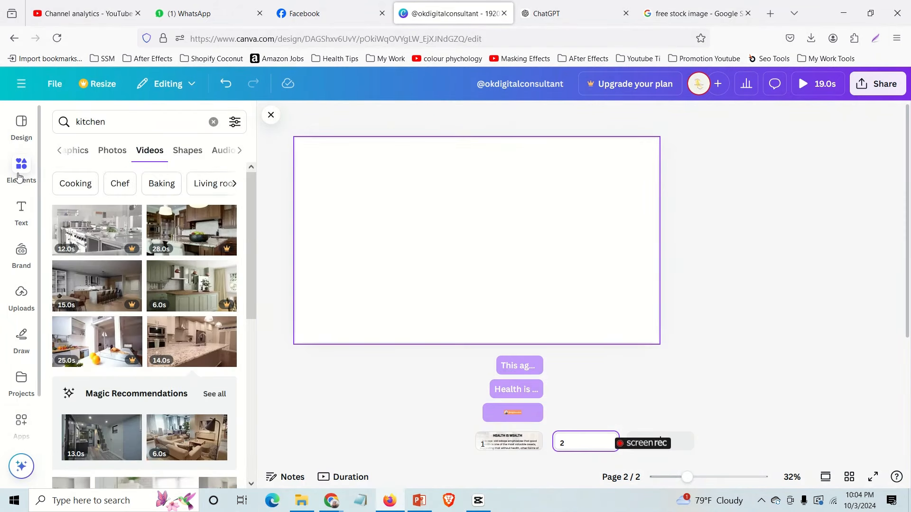
click(64, 122)
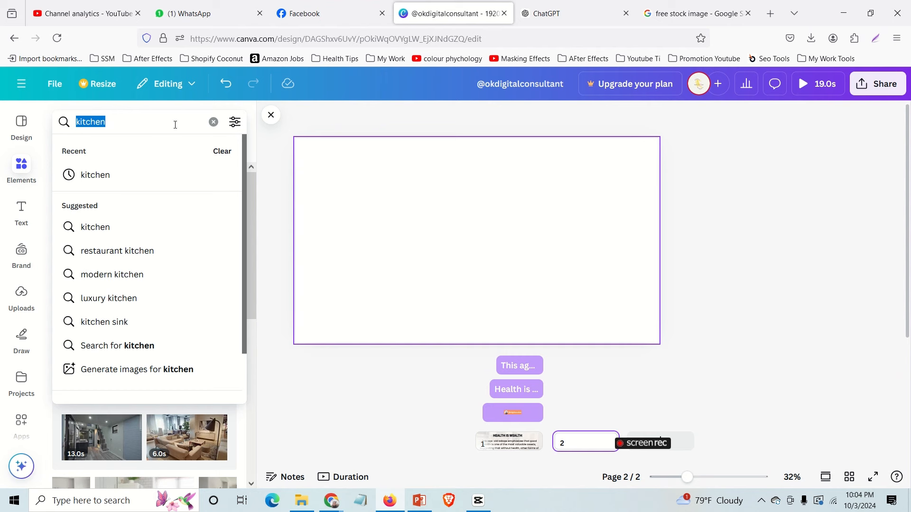
text(thanks you)
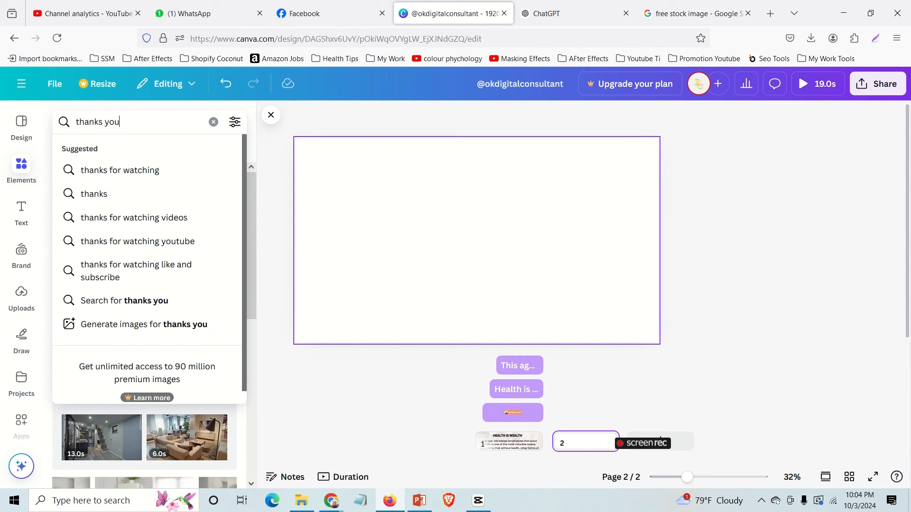
key(Return)
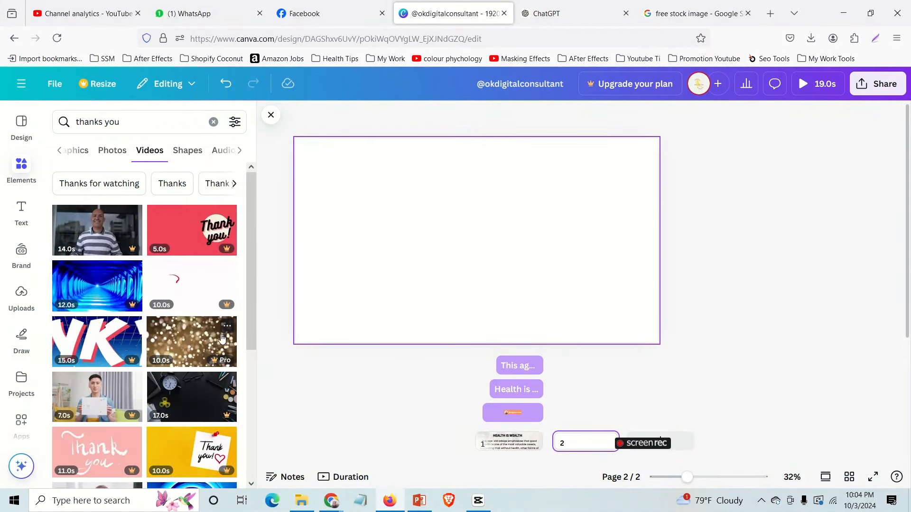
- Look through the "thanks you" video results for a suitable closing clip
scroll(180, 363, down, 5)
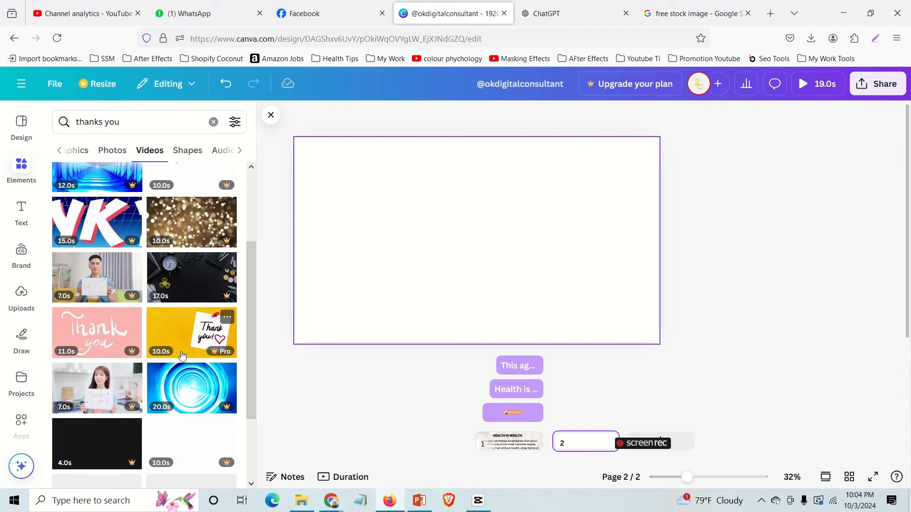
scroll(189, 366, down, 4)
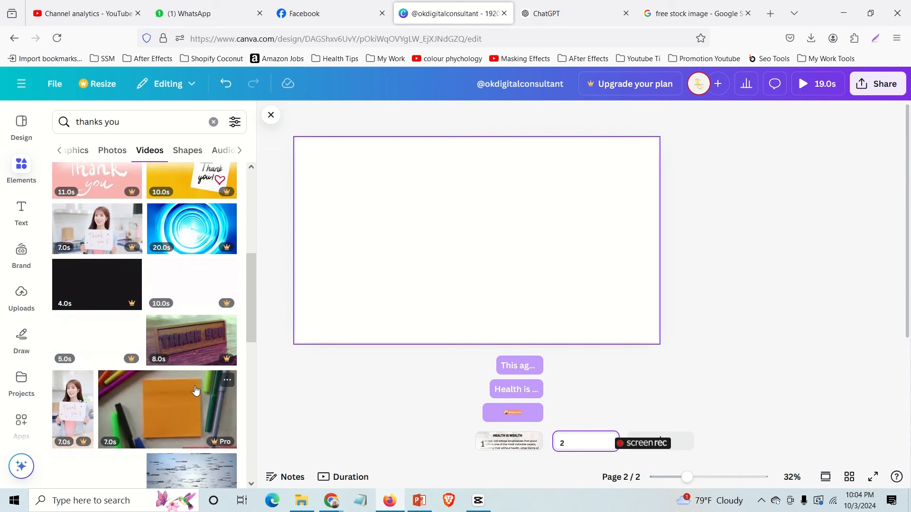
scroll(178, 378, down, 2)
scroll(192, 378, down, 2)
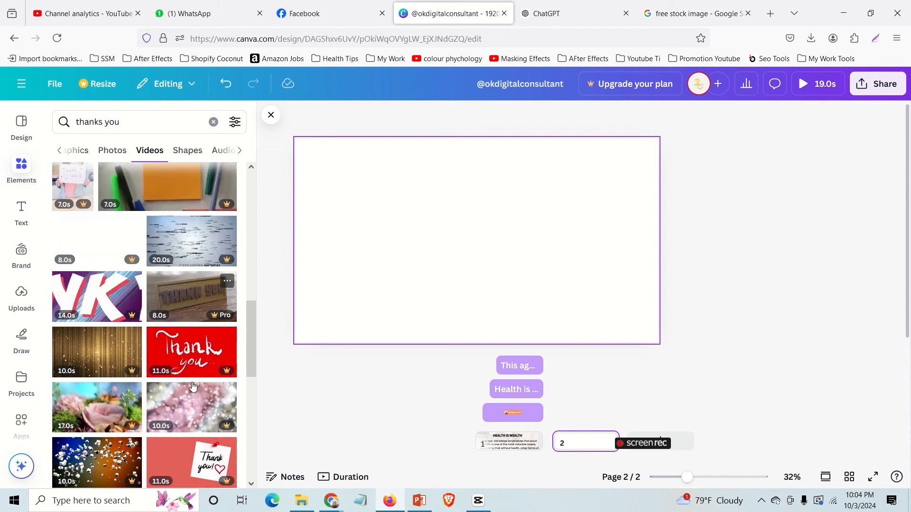
scroll(192, 375, down, 4)
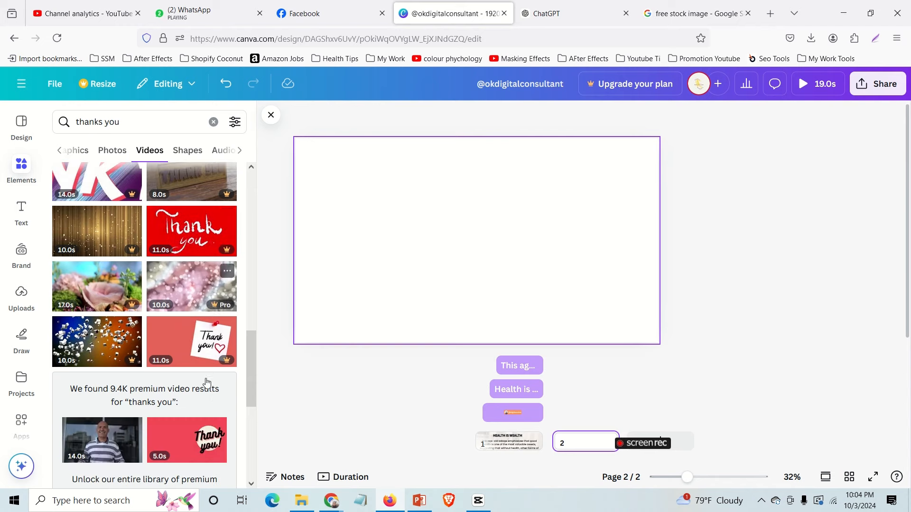
scroll(200, 389, down, 1)
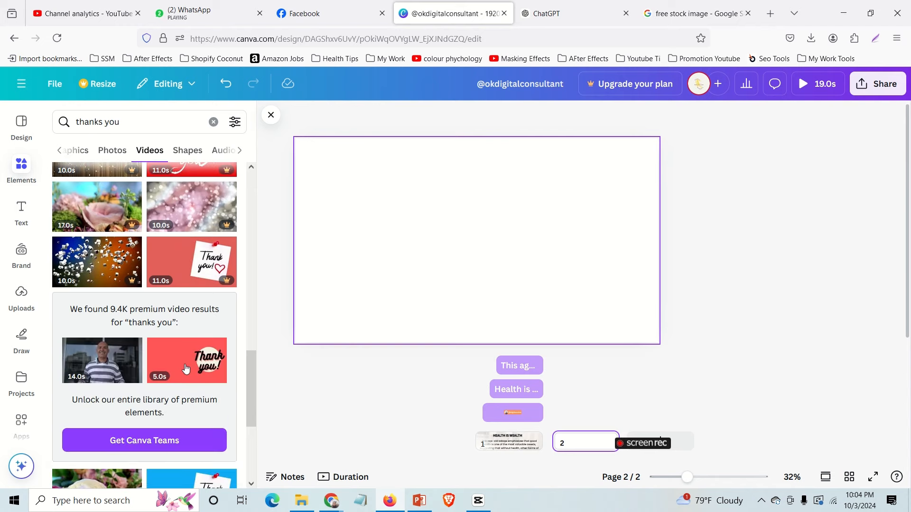
scroll(197, 387, down, 3)
scroll(200, 408, down, 1)
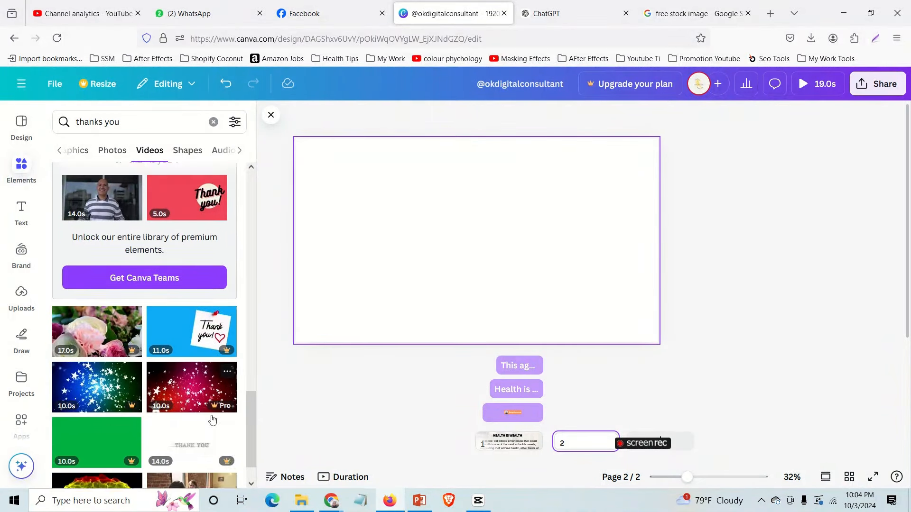
scroll(202, 414, down, 3)
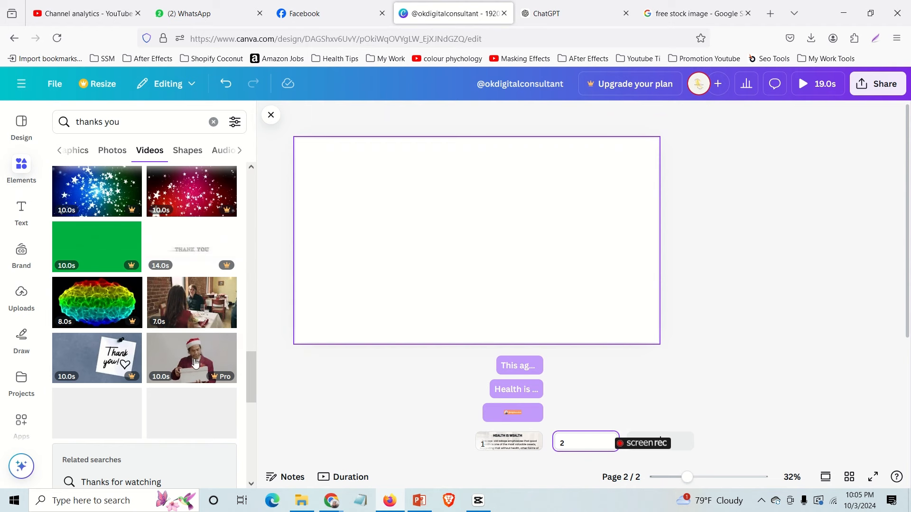
scroll(196, 373, down, 2)
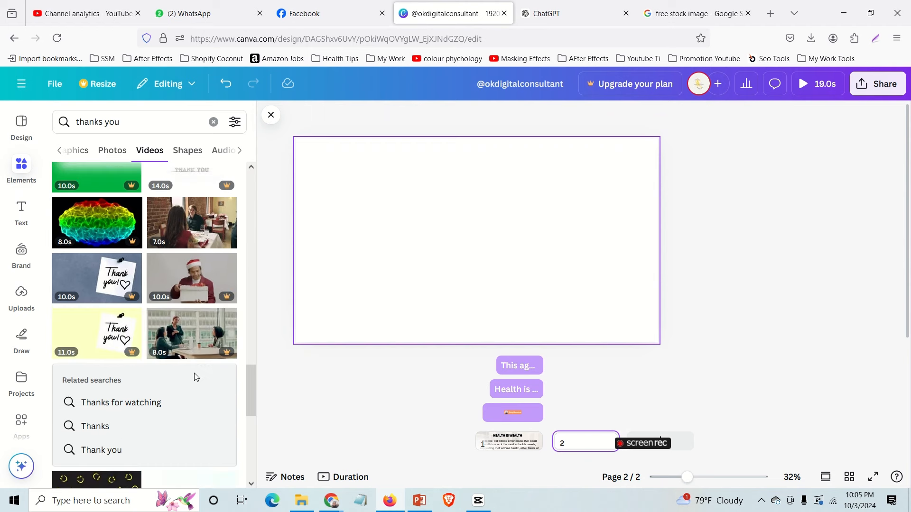
scroll(195, 377, down, 1)
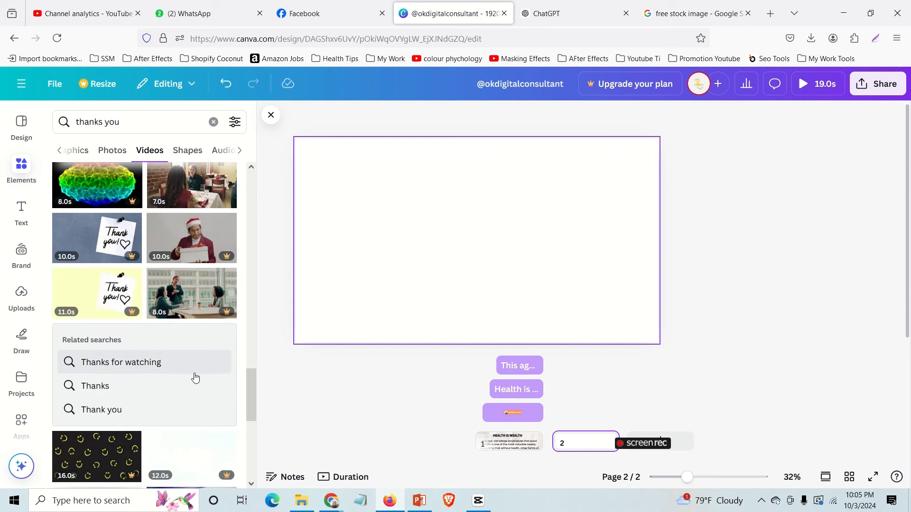
scroll(194, 378, down, 3)
scroll(184, 308, up, 4)
scroll(184, 308, up, 3)
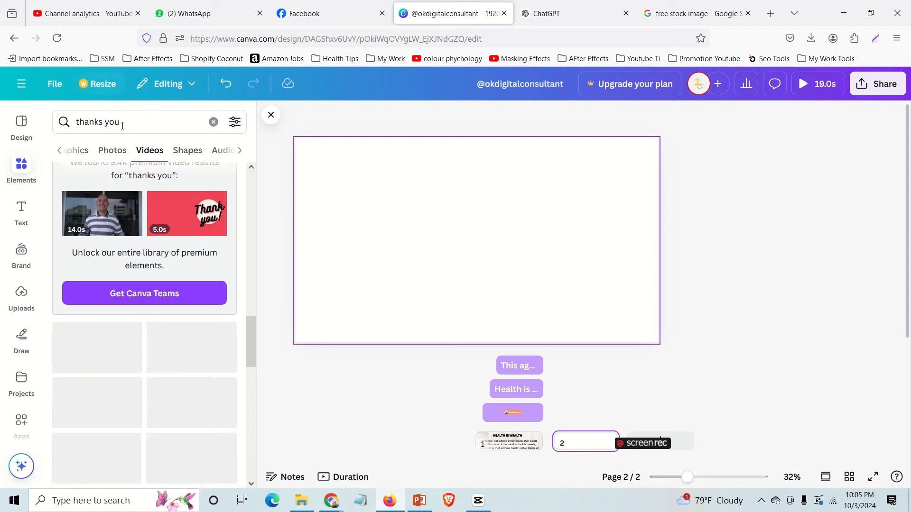
- Search the videos for "subscribe", add the "Thanks for watching!" end-screen clip to page 2 and enlarge it to fill the page
drag(123, 124, 74, 123)
text(subscrib)
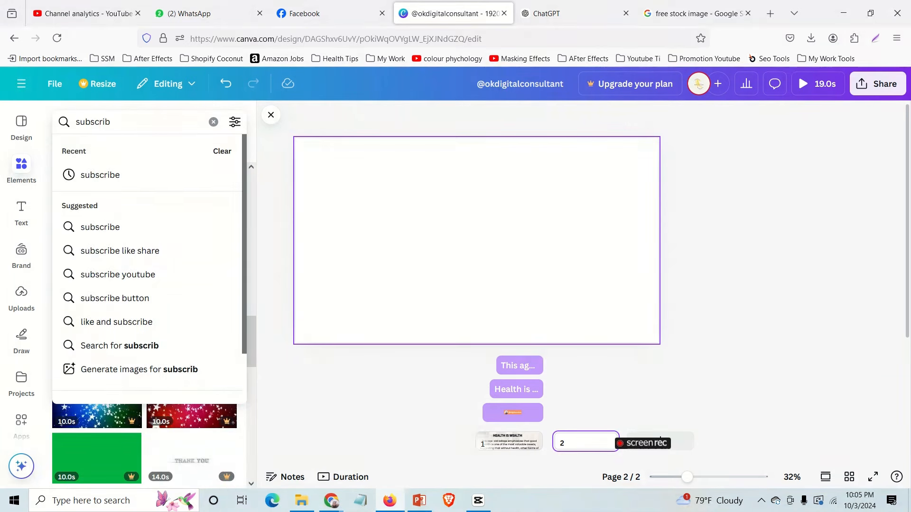
text(e)
key(Return)
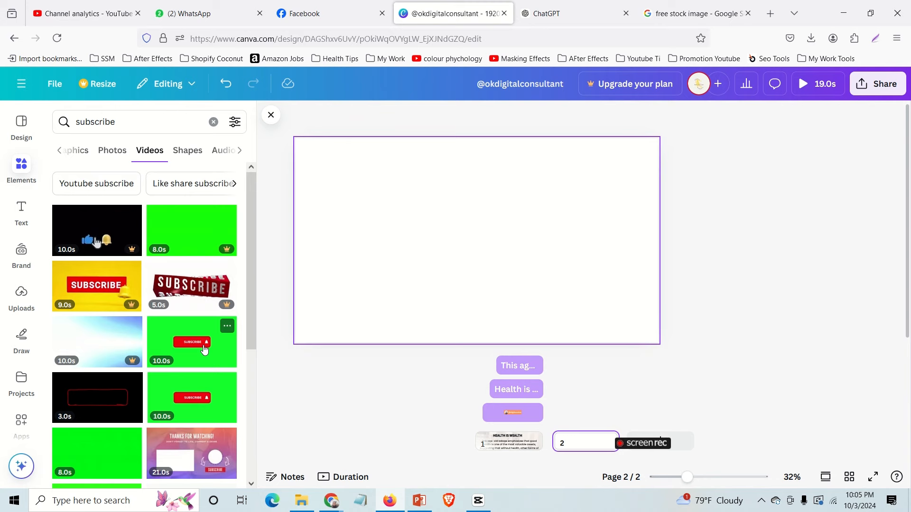
scroll(209, 408, down, 2)
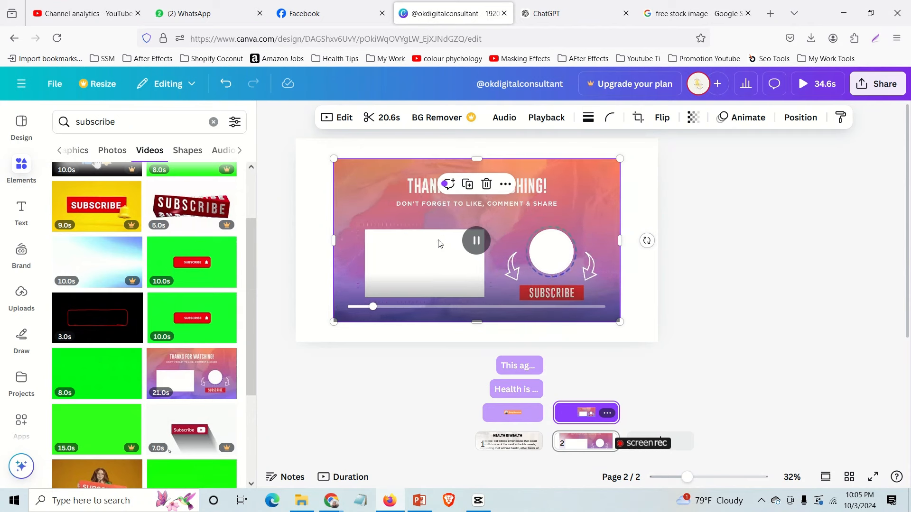
drag(437, 242, 390, 208)
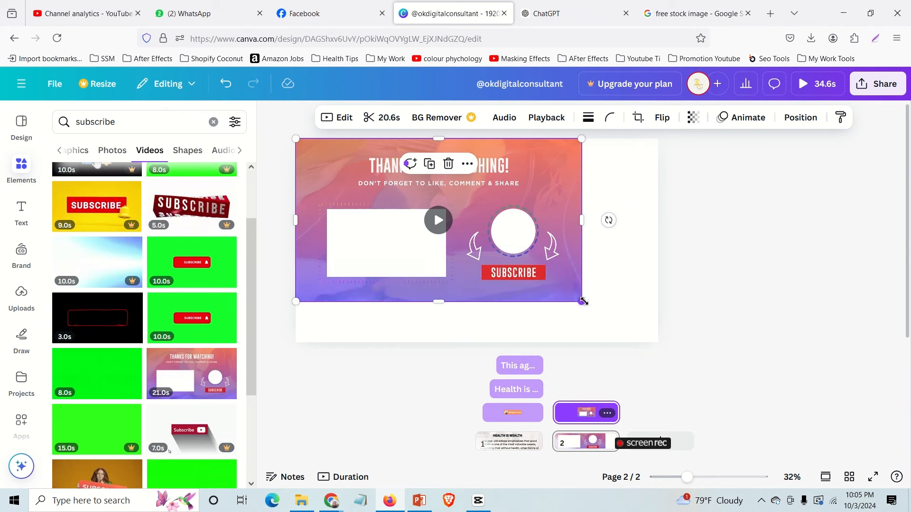
drag(610, 317, 658, 346)
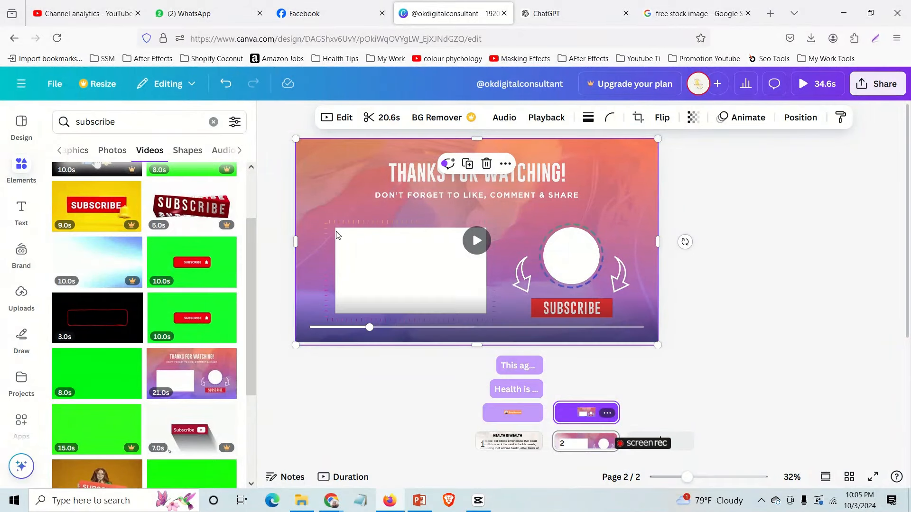
- Place the uploaded night-road photo on the end screen and resize it to cover the white rectangle
click(21, 300)
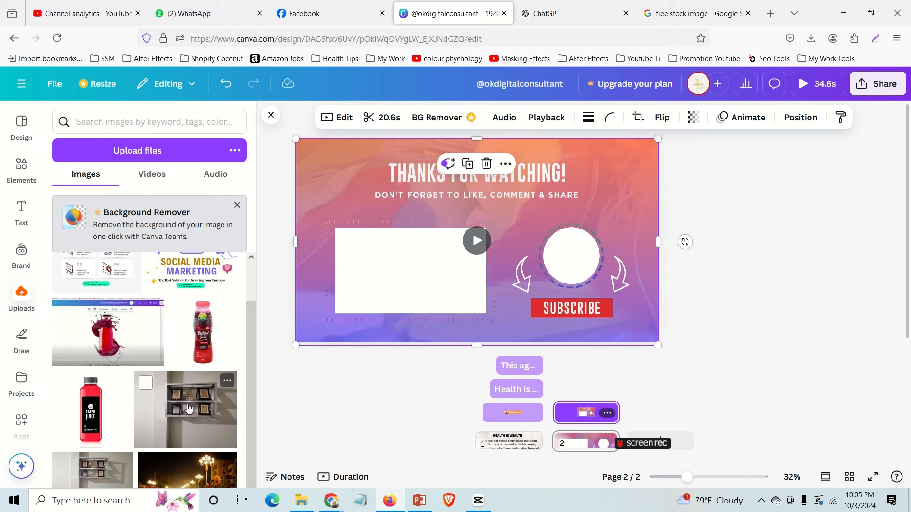
drag(359, 302, 493, 222)
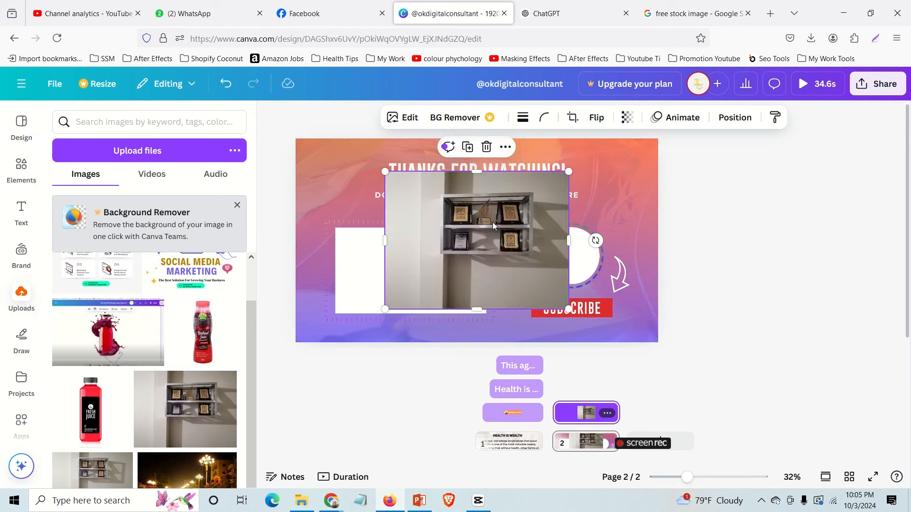
key(Delete)
scroll(194, 397, down, 2)
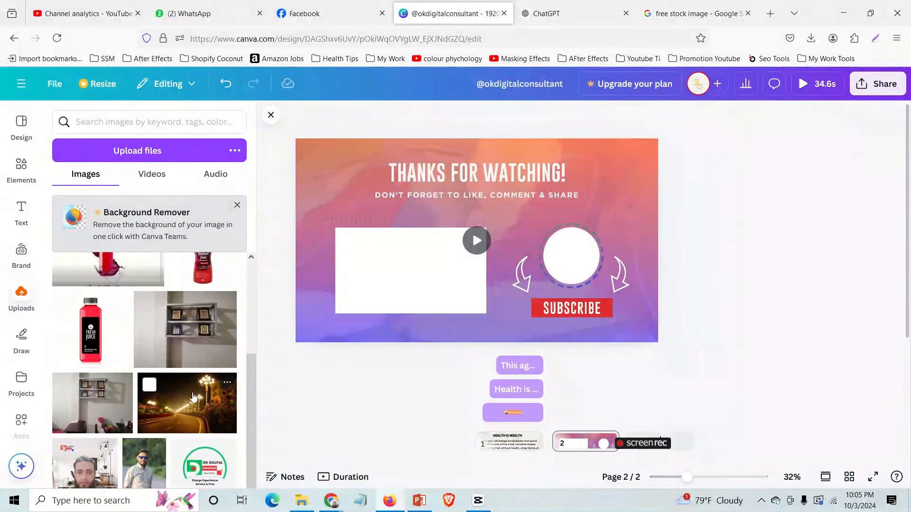
drag(452, 232, 411, 247)
drag(347, 198, 400, 232)
drag(460, 264, 393, 254)
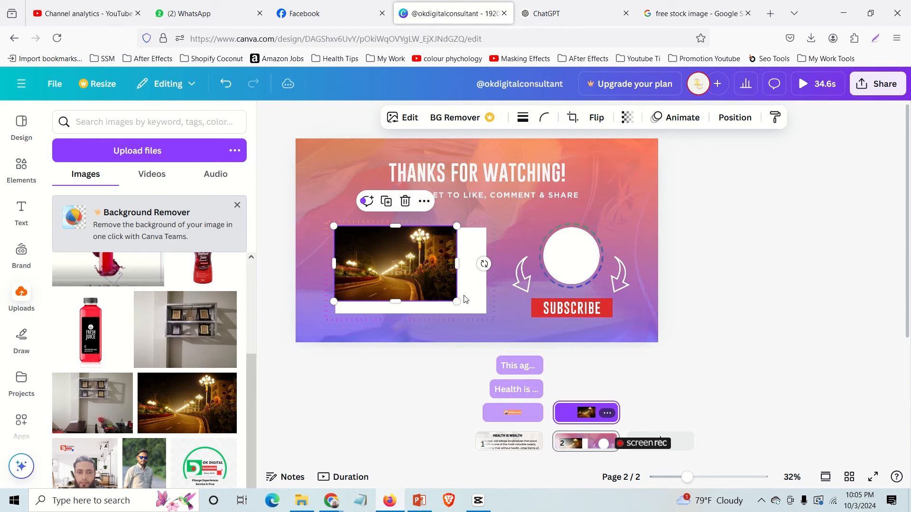
drag(458, 301, 490, 319)
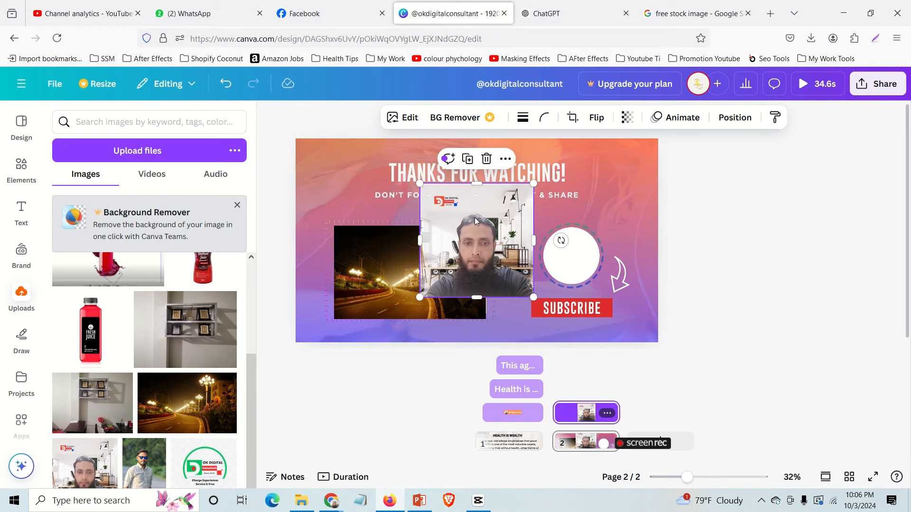
- Add the uploaded portrait photo to page 2, and search the elements for "frame" to insert a circular frame
drag(475, 217, 452, 218)
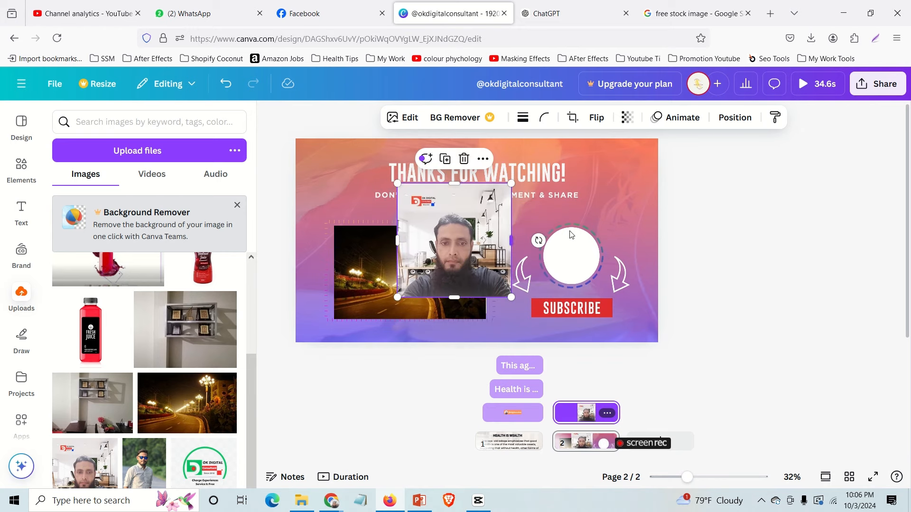
double_click(107, 122)
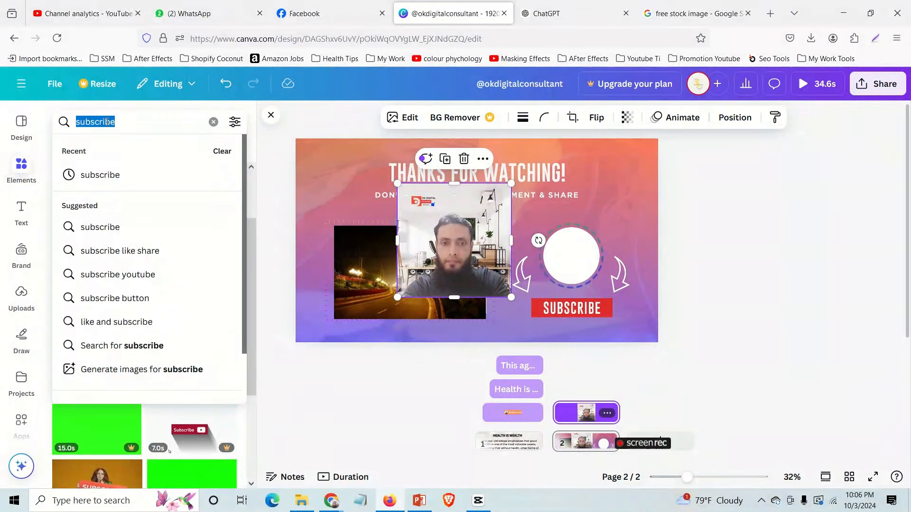
text(frame)
key(Return)
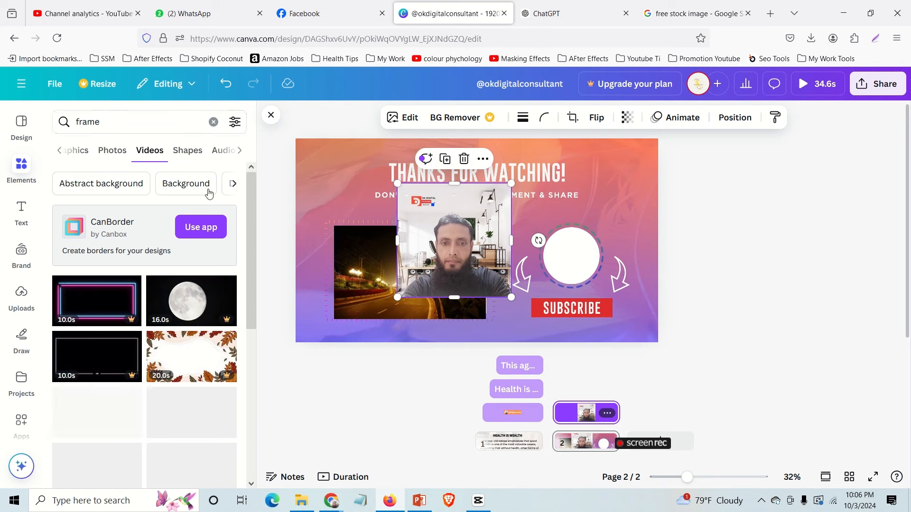
click(240, 152)
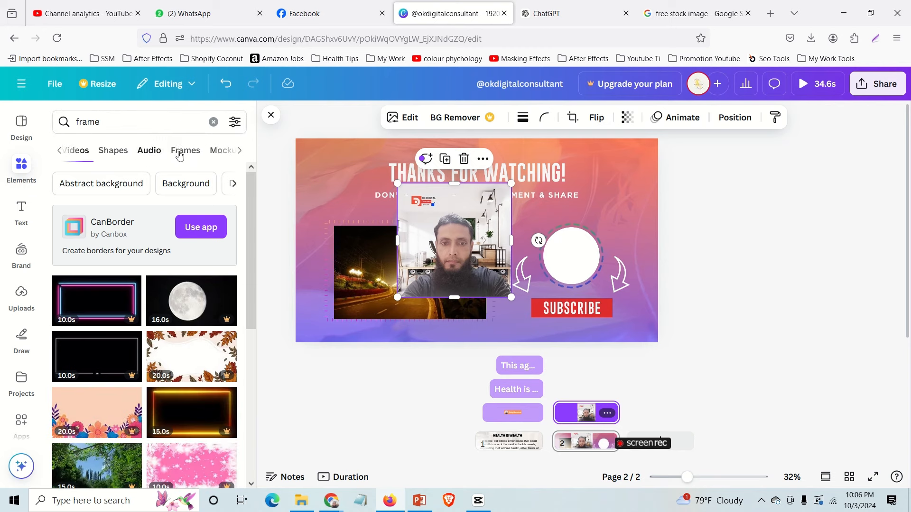
click(238, 153)
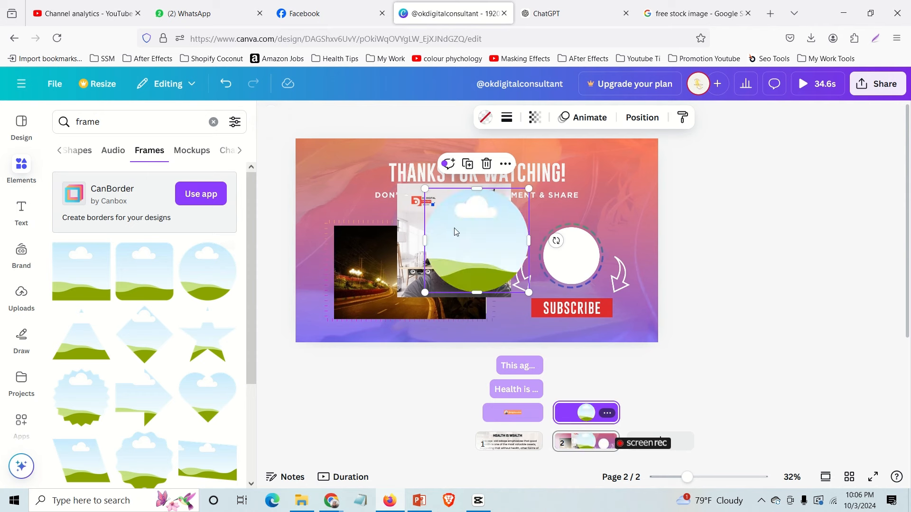
- Shrink the circular frame to fit the white circle above SUBSCRIBE and fill it with the portrait photo
drag(456, 231, 551, 233)
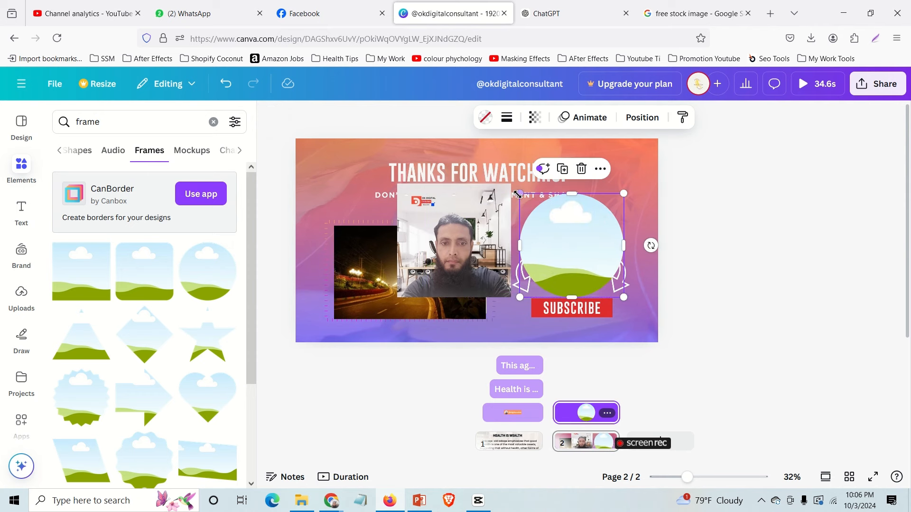
drag(521, 195, 564, 246)
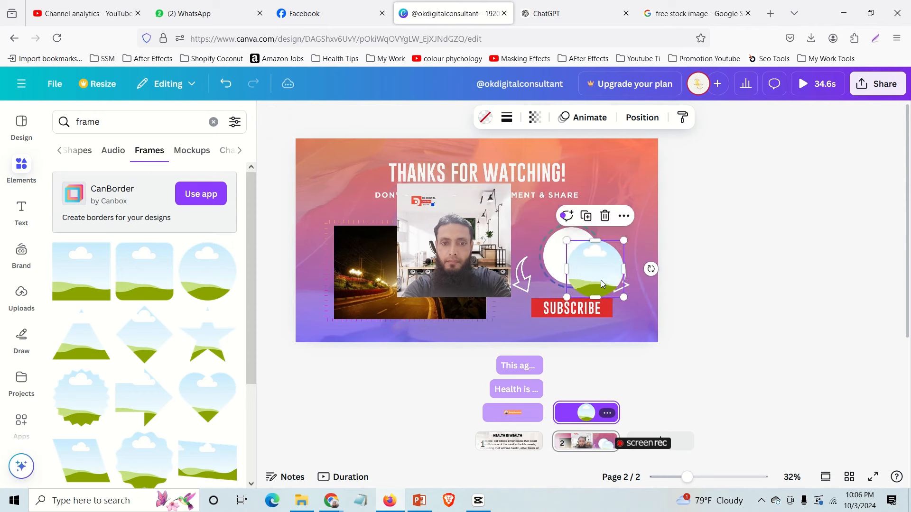
drag(605, 282, 580, 269)
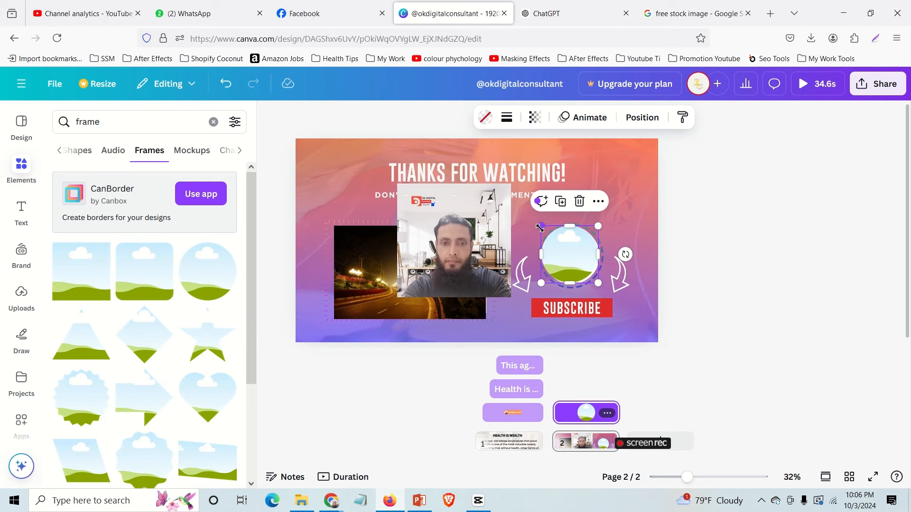
drag(541, 228, 544, 230)
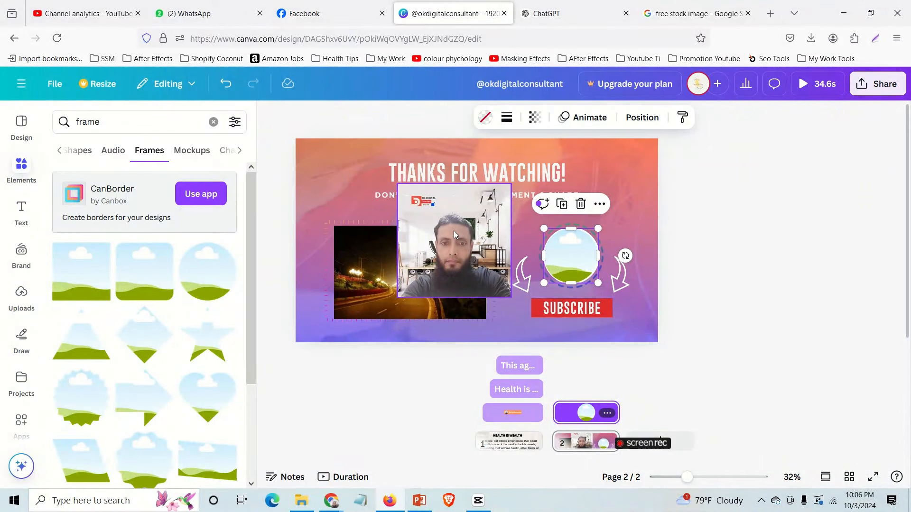
drag(453, 231, 571, 256)
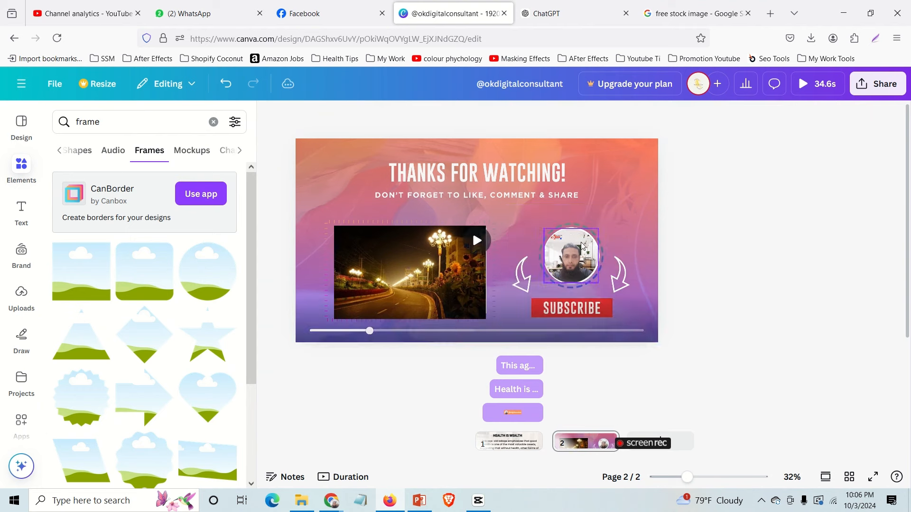
click(621, 215)
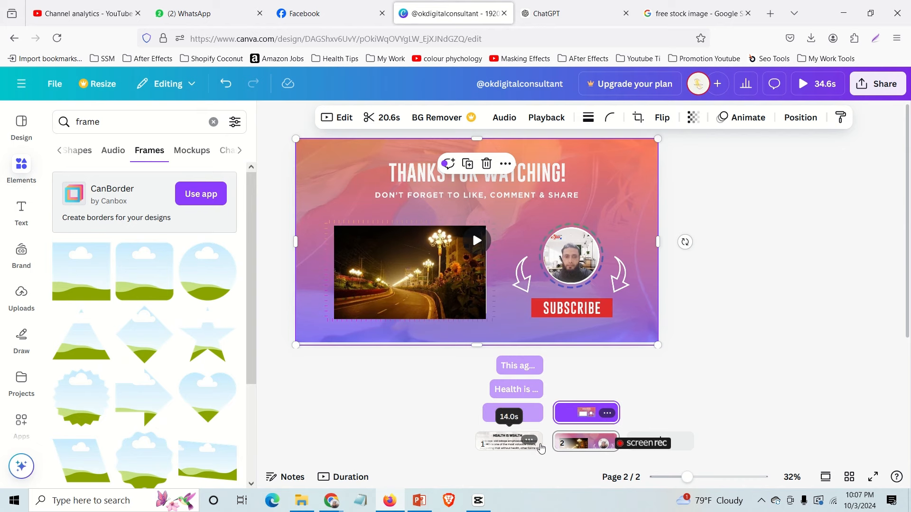
- Show page 1 and add a blank third page after the end-screen page
click(517, 451)
click(537, 448)
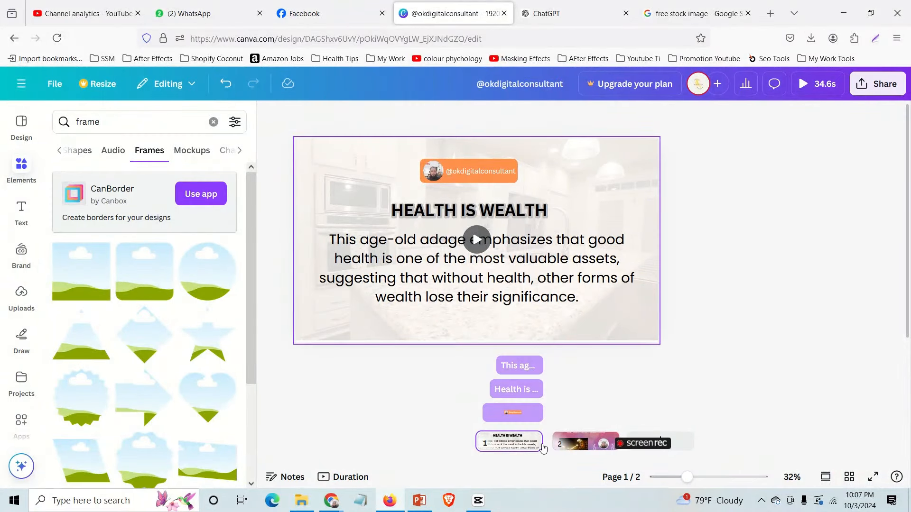
mouse_move(545, 445)
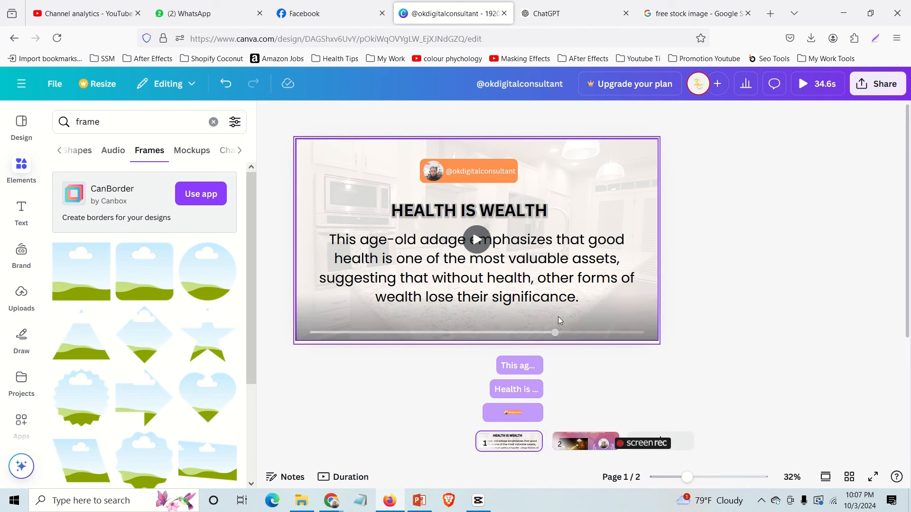
click(683, 444)
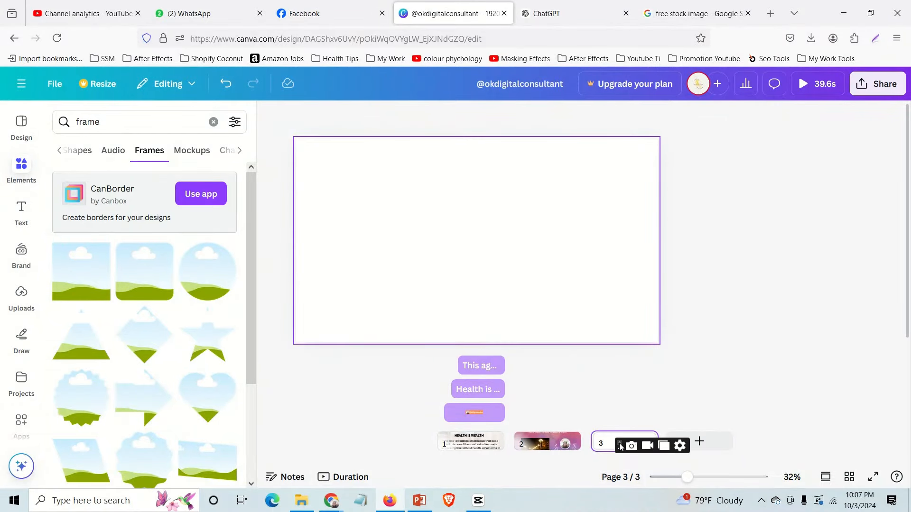
drag(621, 444, 557, 503)
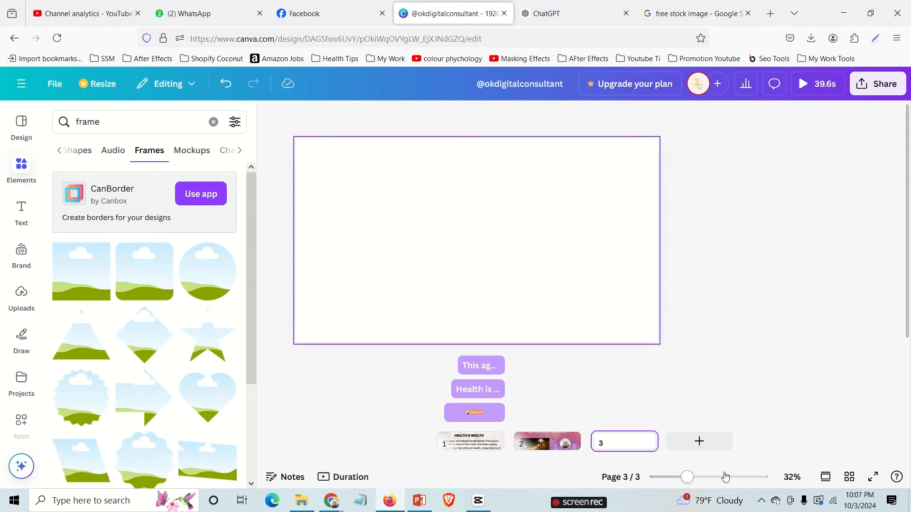
click(825, 478)
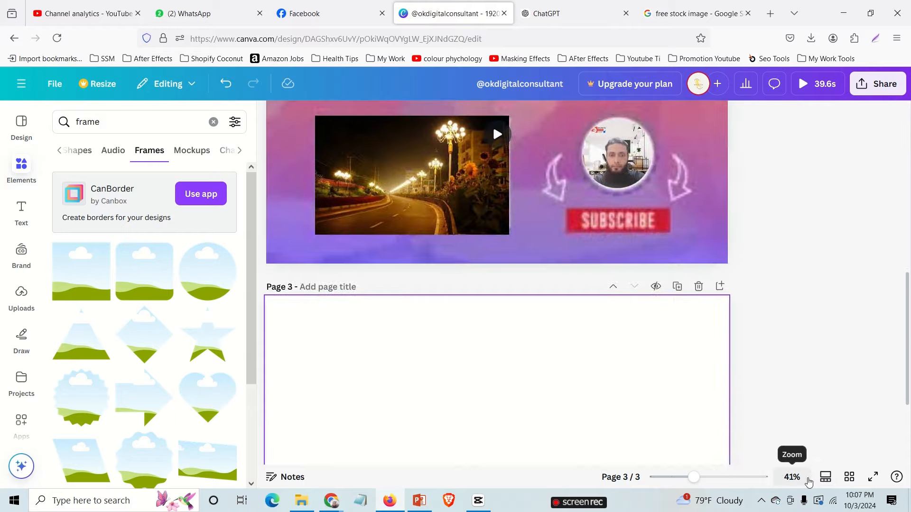
scroll(729, 383, down, 3)
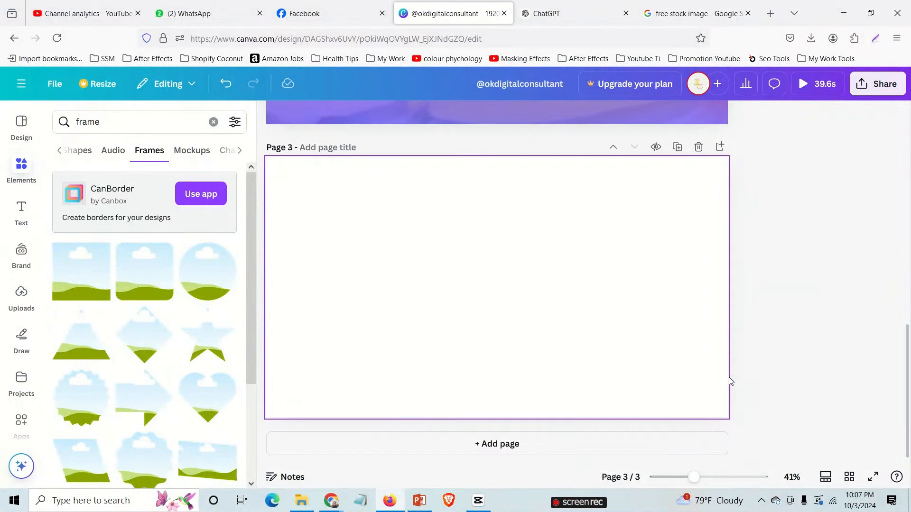
click(648, 351)
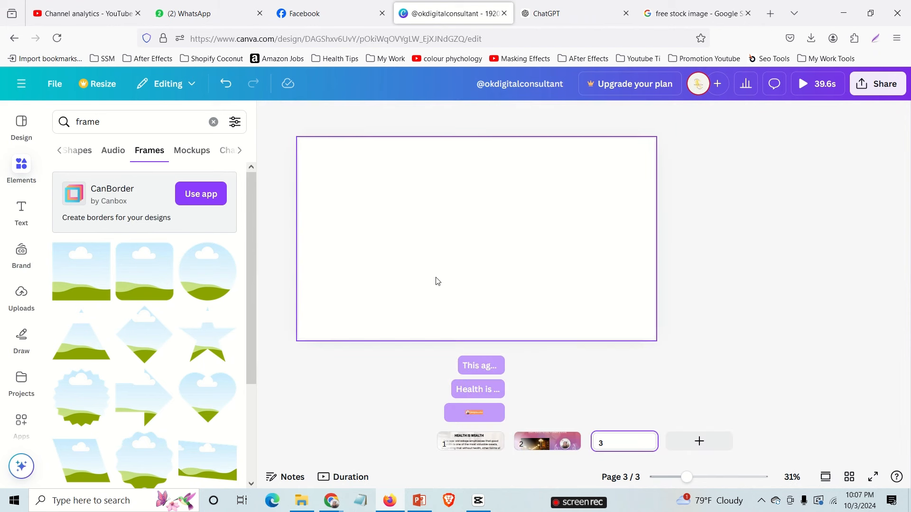
click(770, 13)
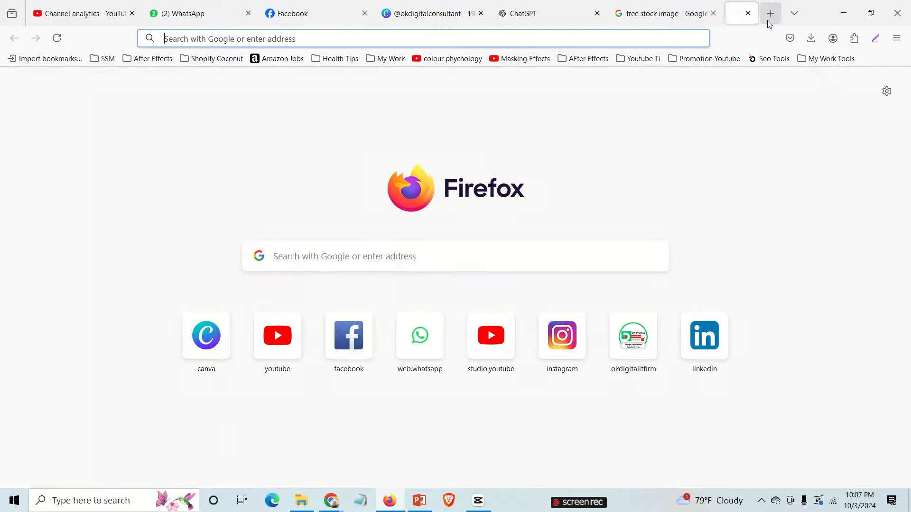
click(204, 356)
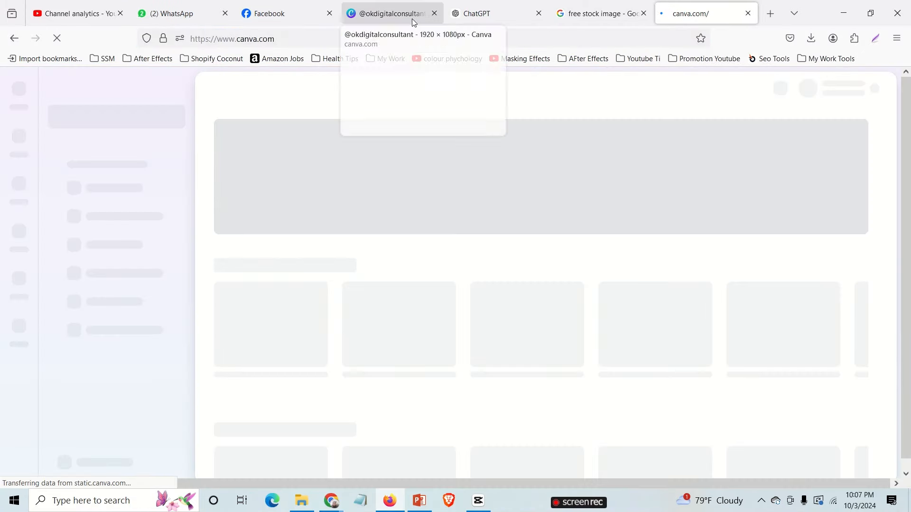
click(412, 19)
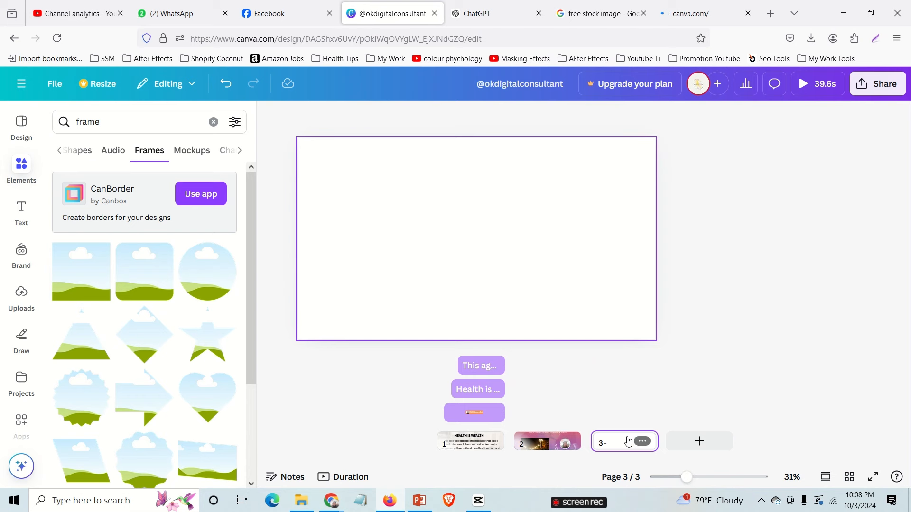
- Search the frame elements for "intro" with the blank third page open
click(71, 121)
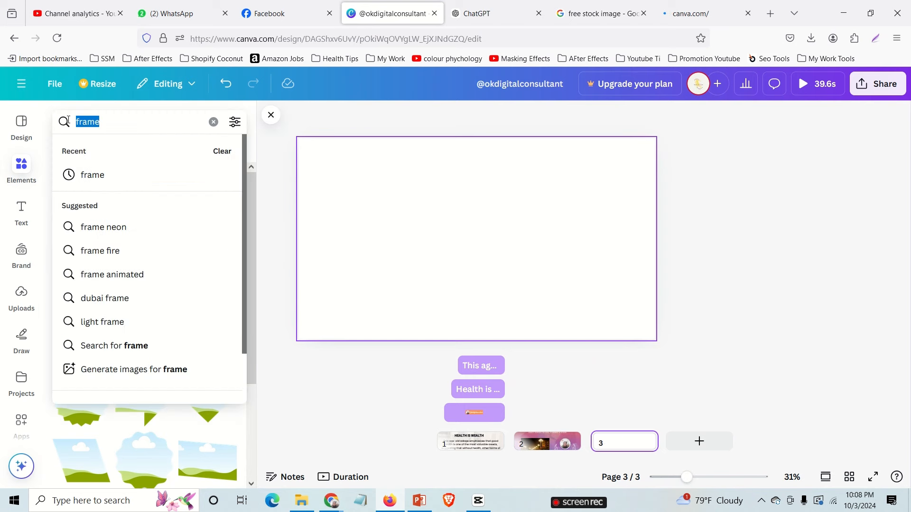
text(intro)
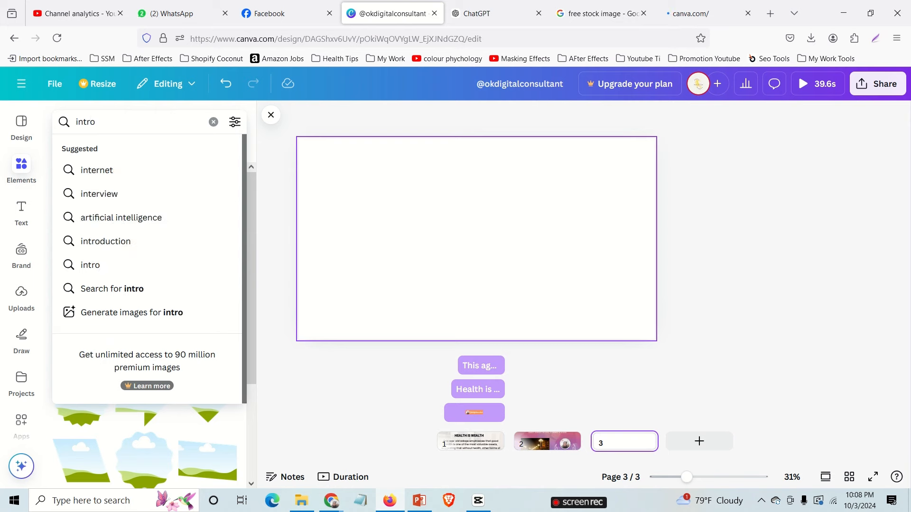
key(Return)
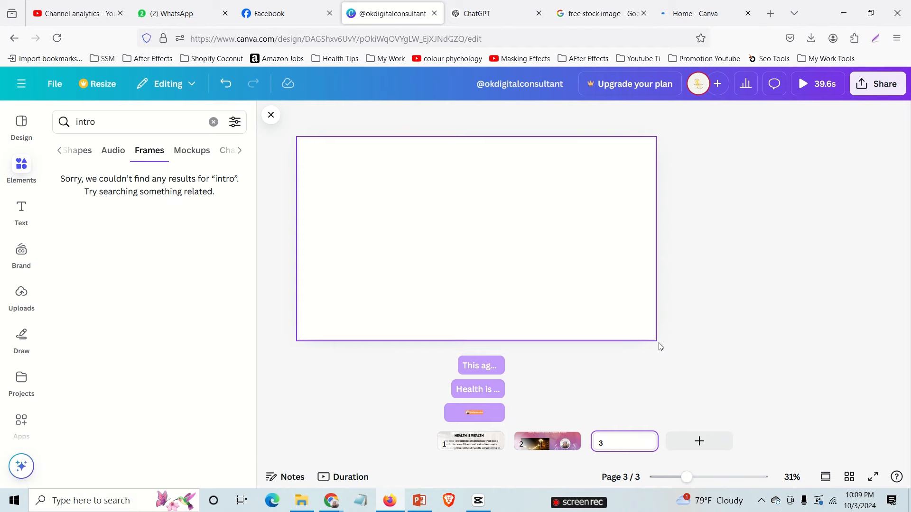
- Create a new blank custom-size design of 1920 × 1080 px from the Canva home page
click(704, 15)
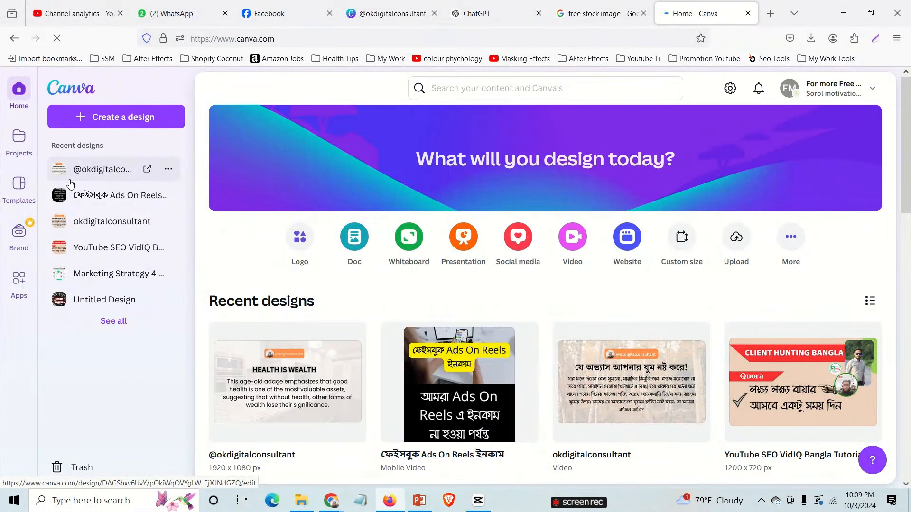
click(71, 120)
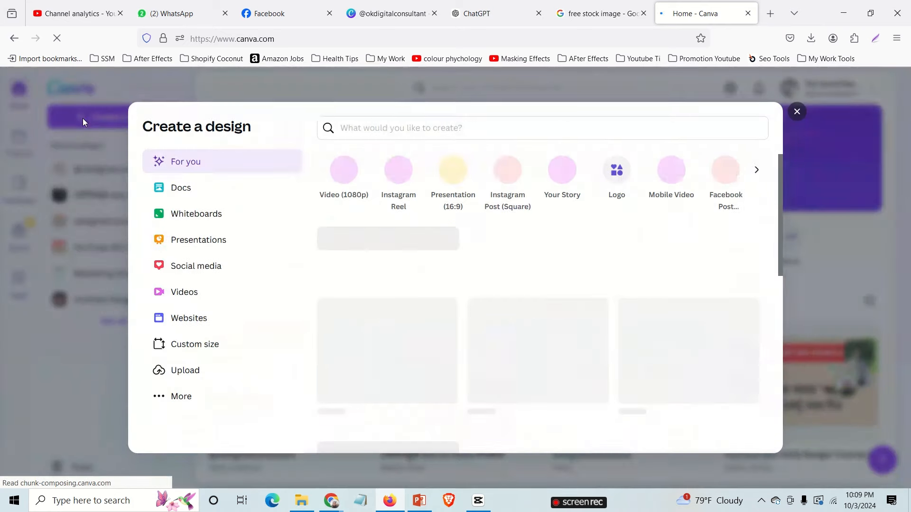
click(187, 295)
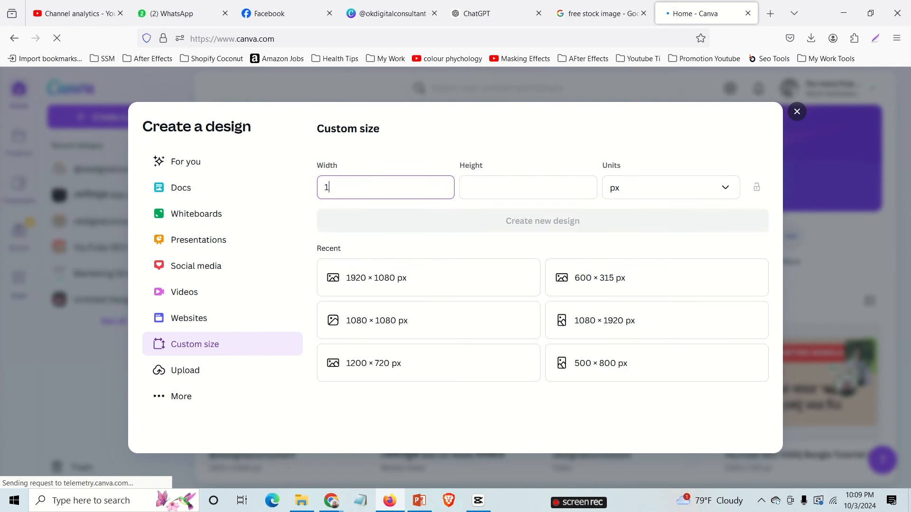
key(Tab)
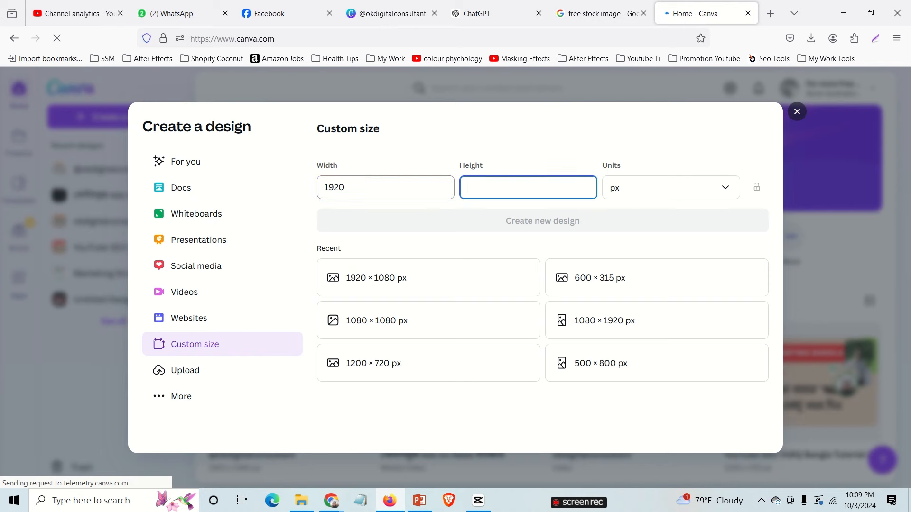
text(1080)
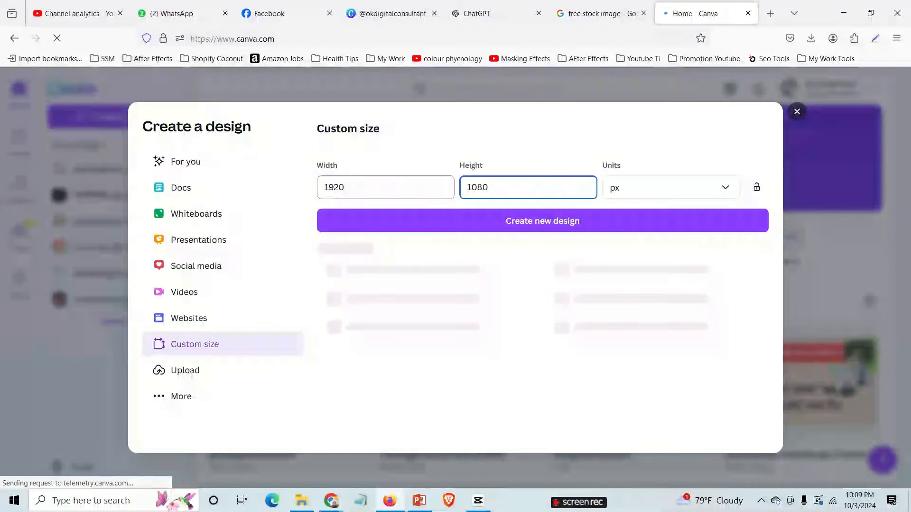
click(522, 223)
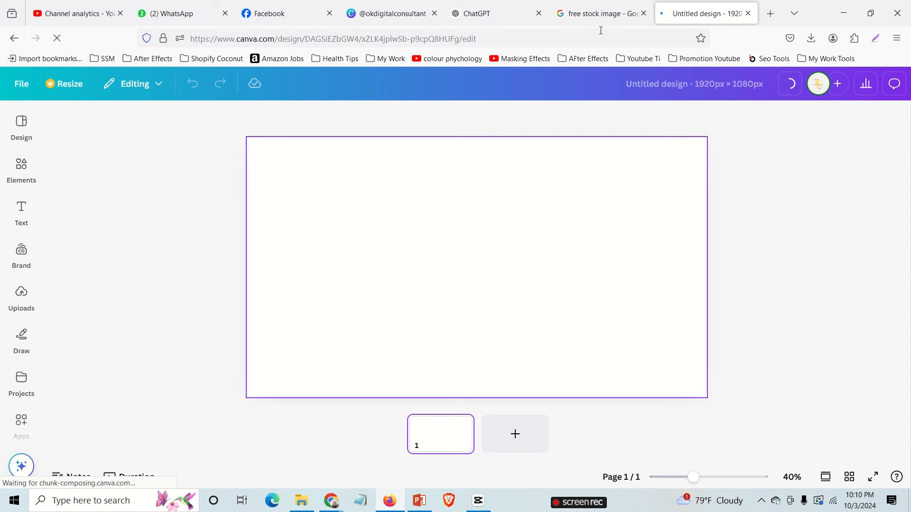
mouse_move(628, 16)
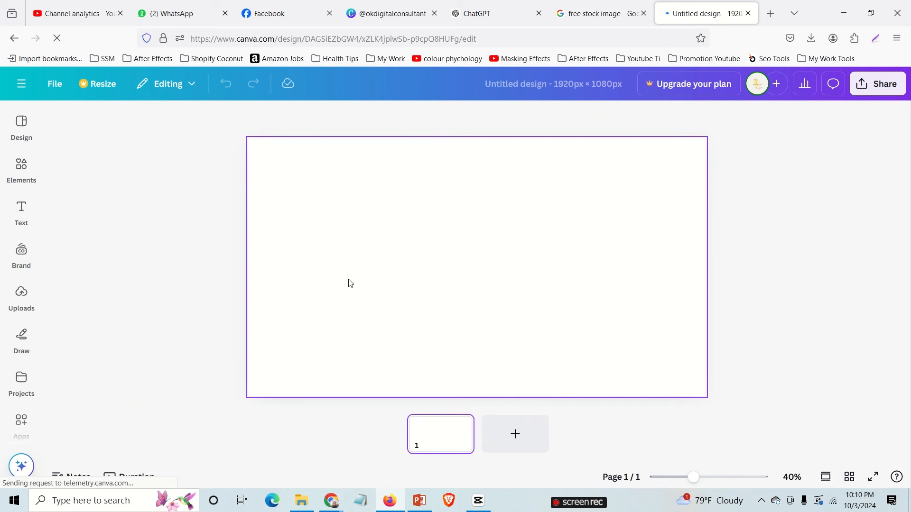
click(390, 17)
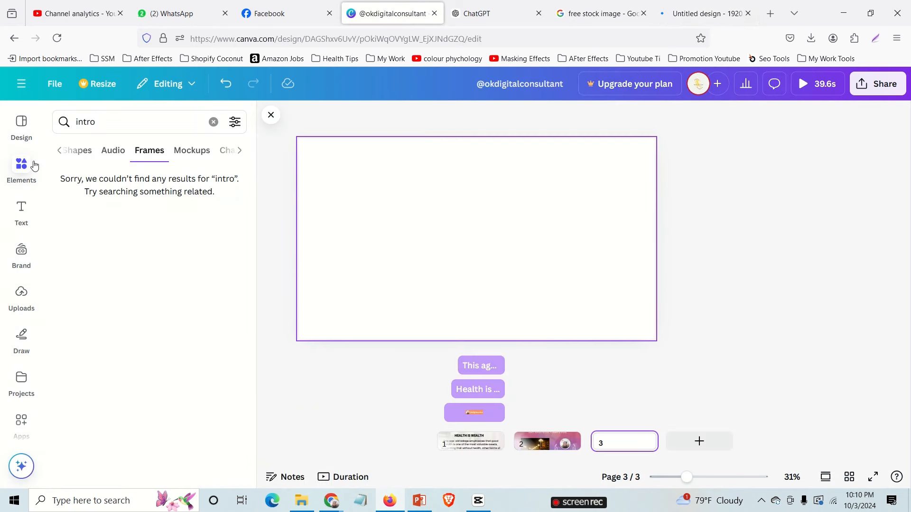
click(84, 122)
click(297, 156)
click(469, 449)
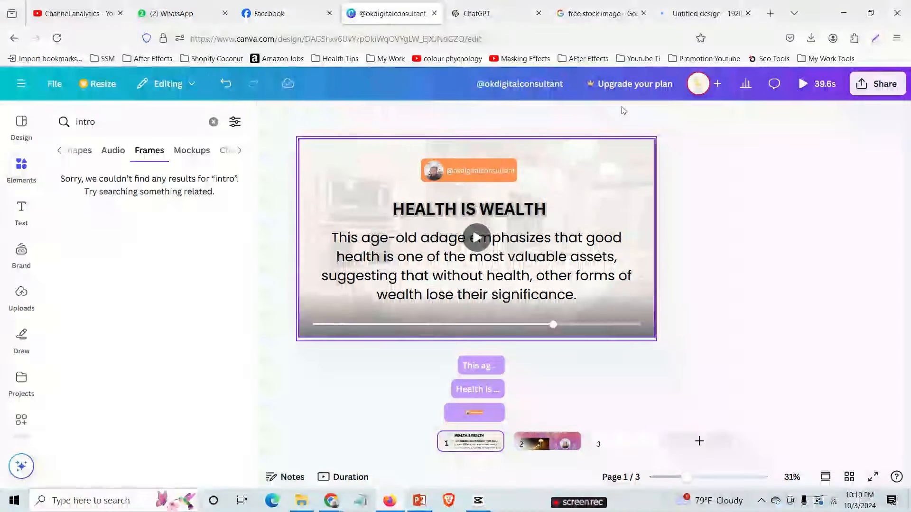
- Reset the element search, search all elements for "intro", limit the results to graphics, and show the blank page 3
click(212, 123)
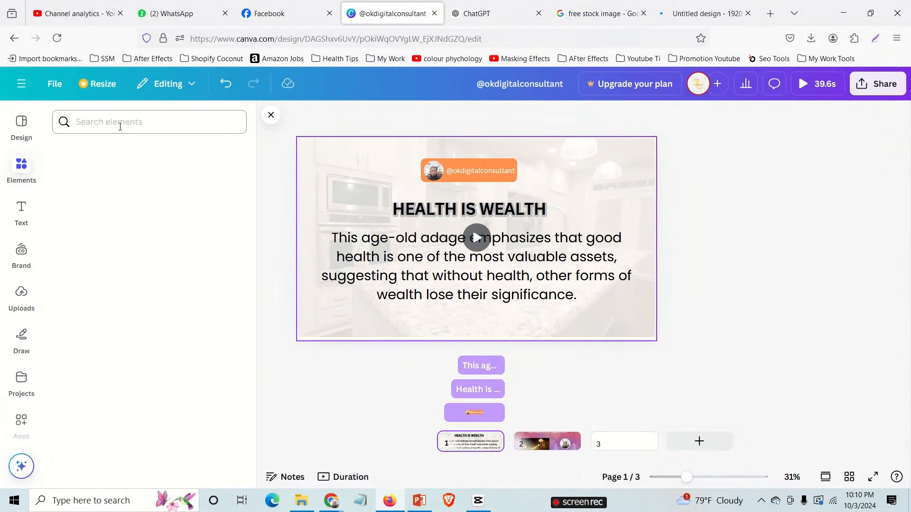
click(114, 122)
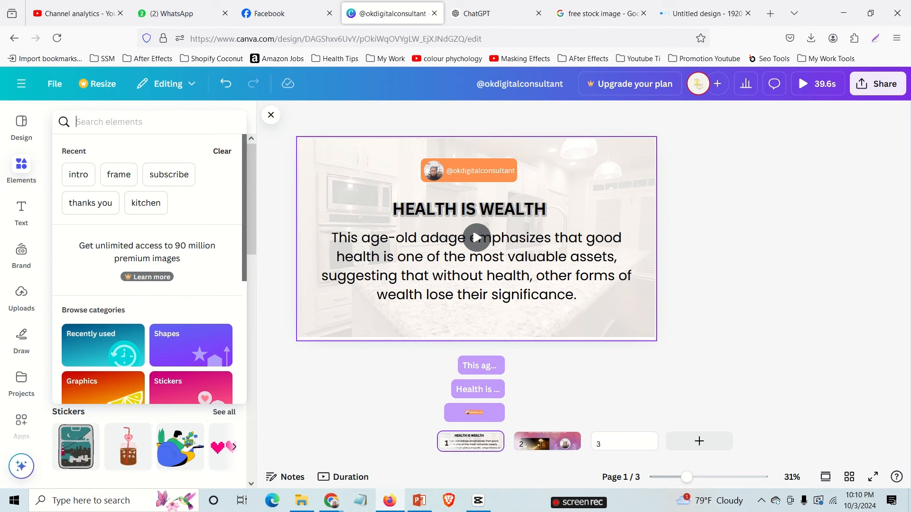
text(intro)
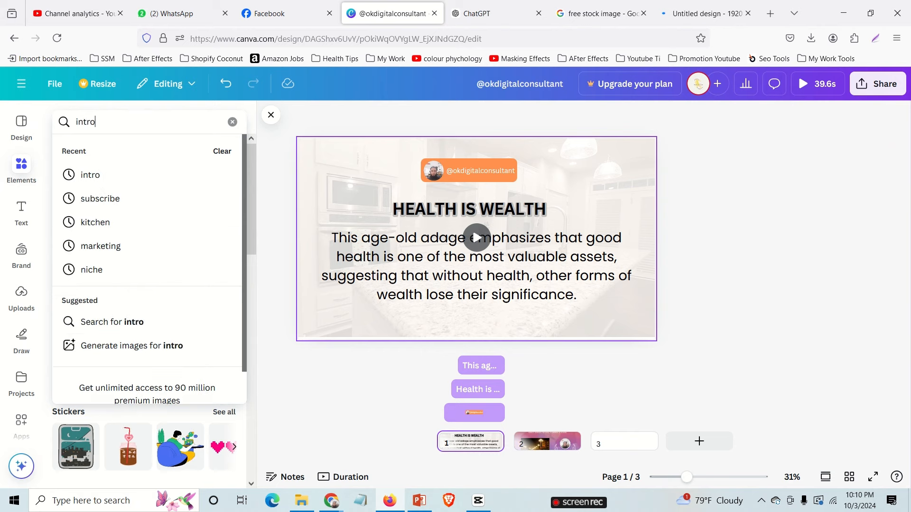
key(Return)
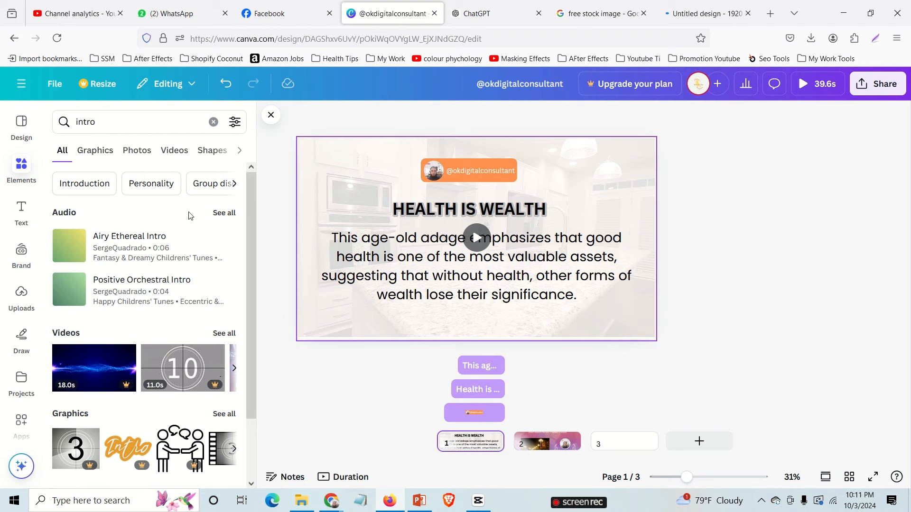
click(86, 152)
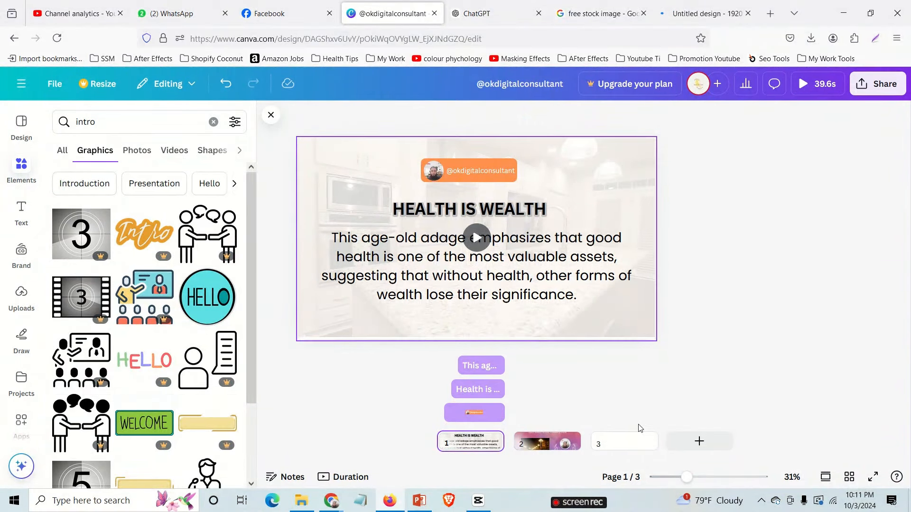
click(629, 441)
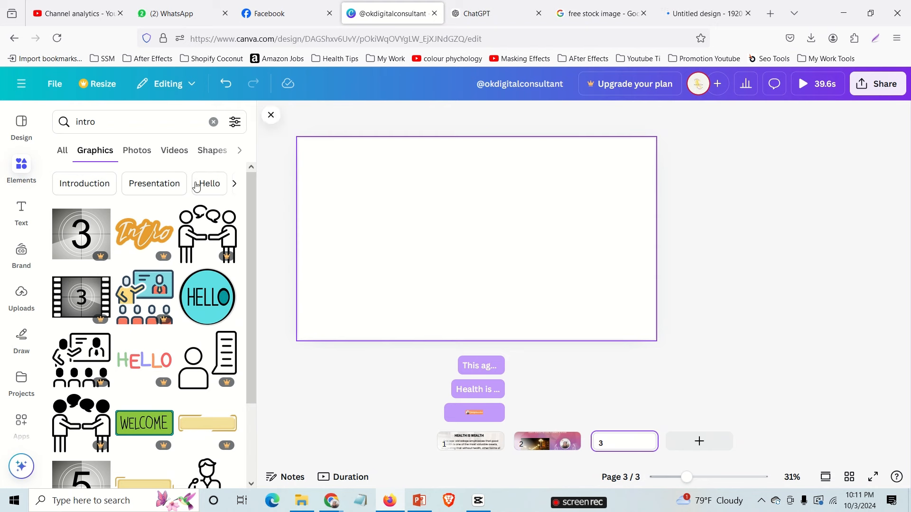
- Look through the video results for "intro" and return to the graphics results
click(174, 151)
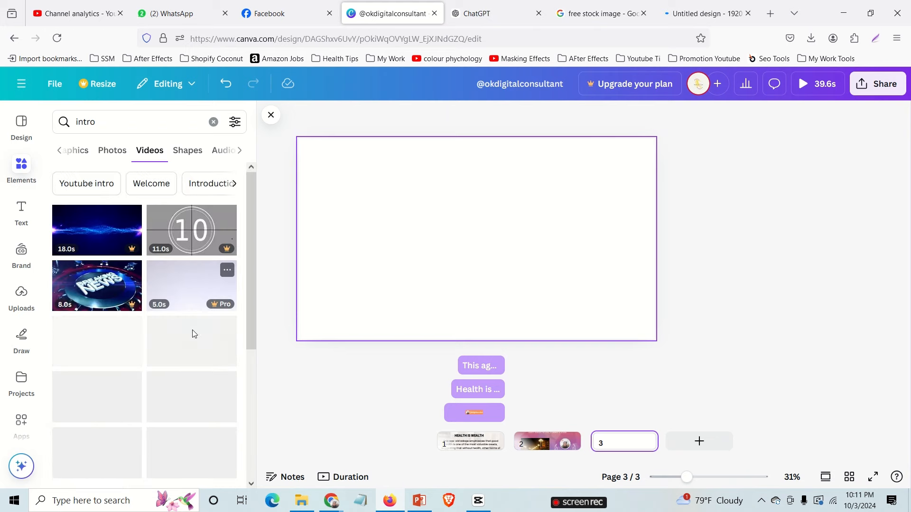
scroll(188, 367, down, 2)
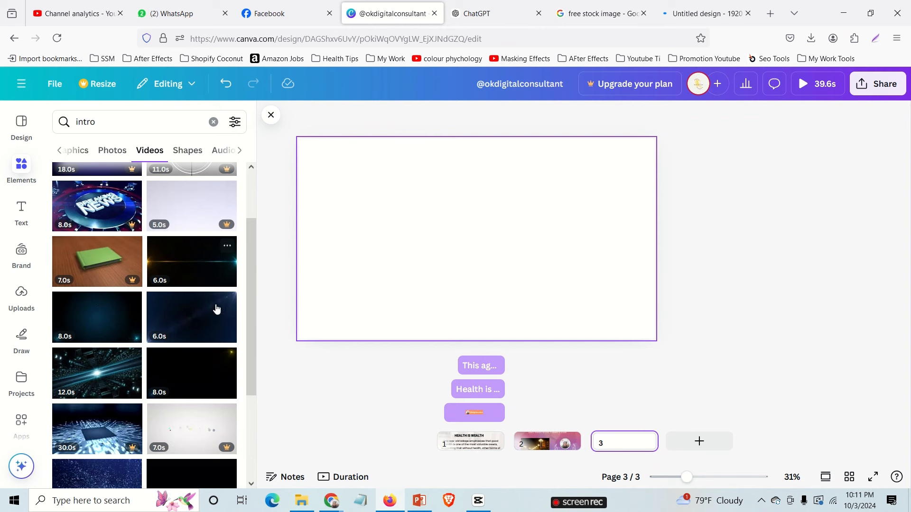
scroll(228, 374, down, 2)
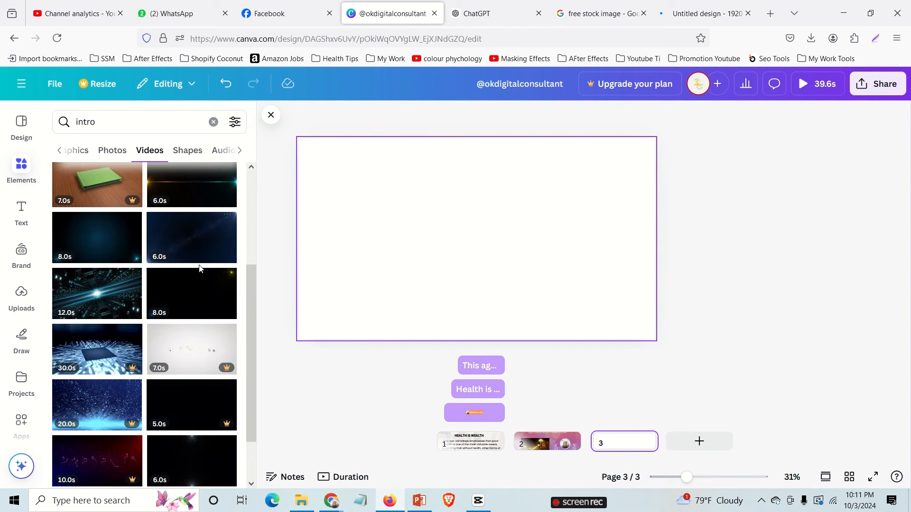
scroll(199, 268, up, 3)
scroll(213, 286, up, 1)
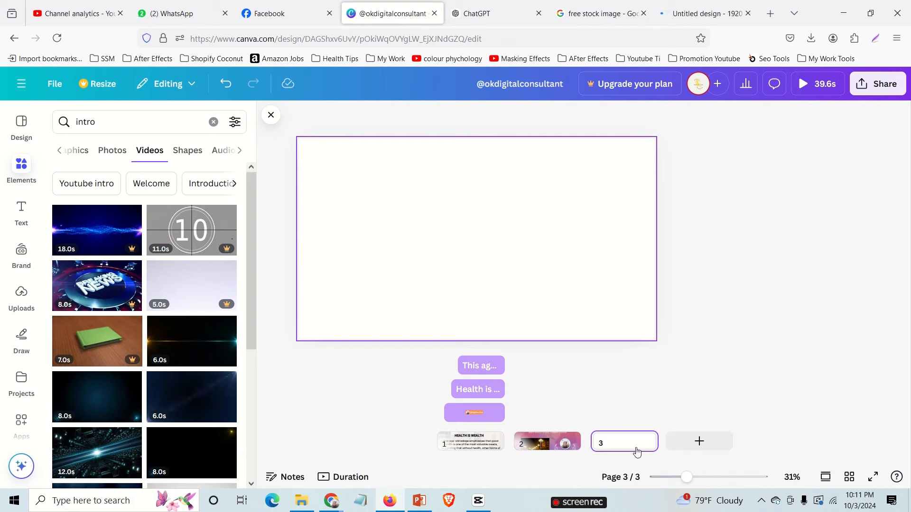
drag(623, 444, 414, 445)
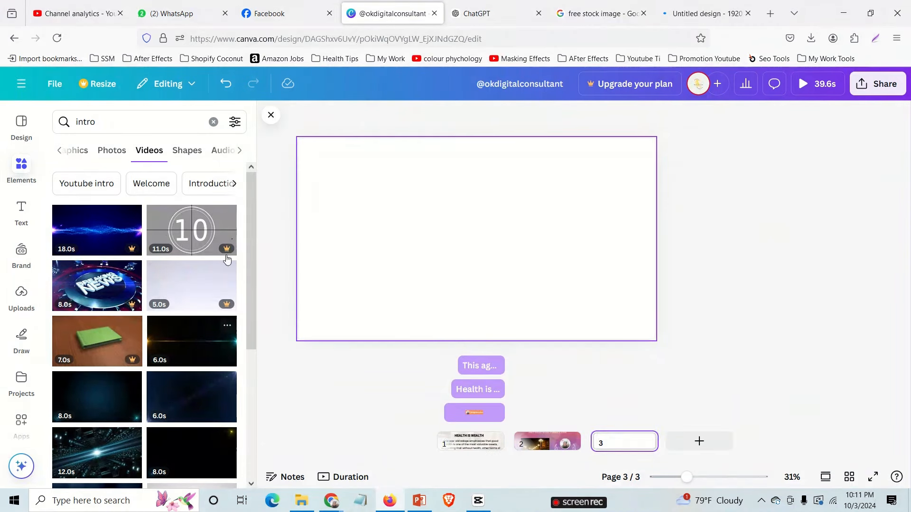
click(79, 158)
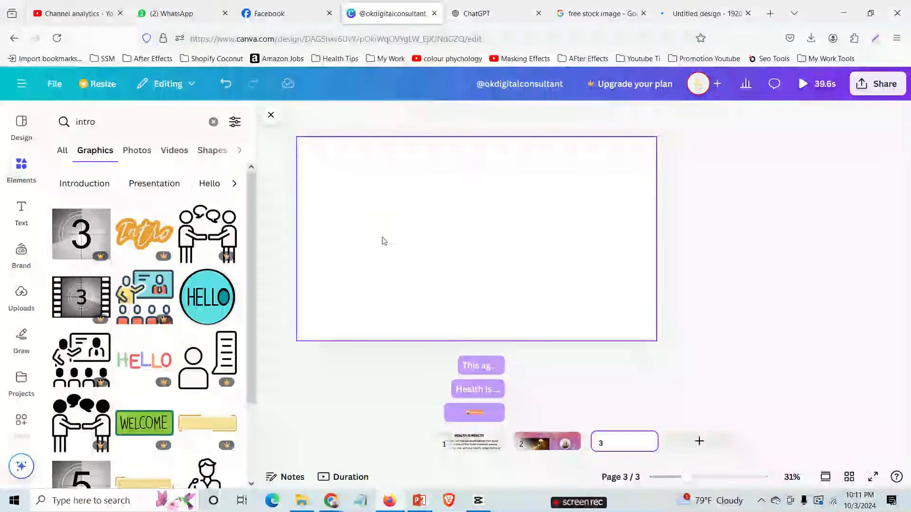
- Add the blue circular HELLO graphic to page 3 and shrink it to a small badge centred in the page's upper half
click(229, 301)
scroll(187, 364, down, 3)
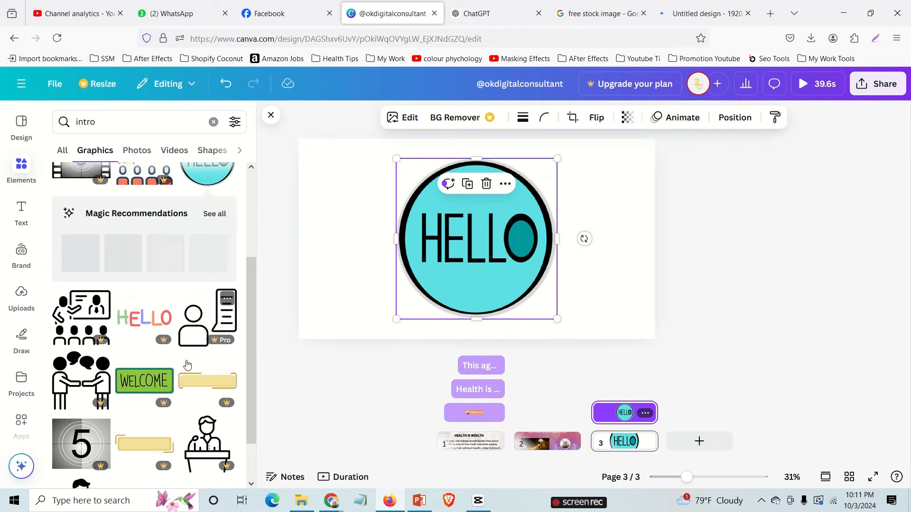
scroll(187, 364, down, 4)
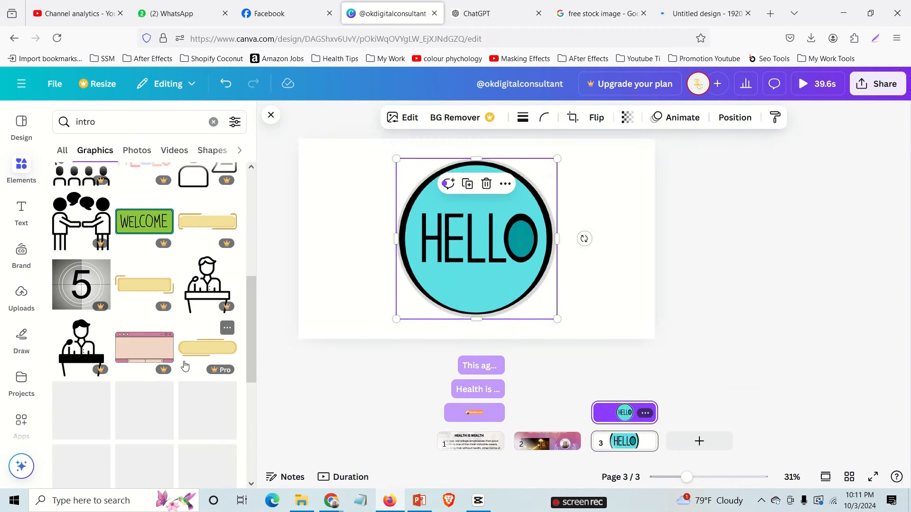
scroll(185, 365, up, 4)
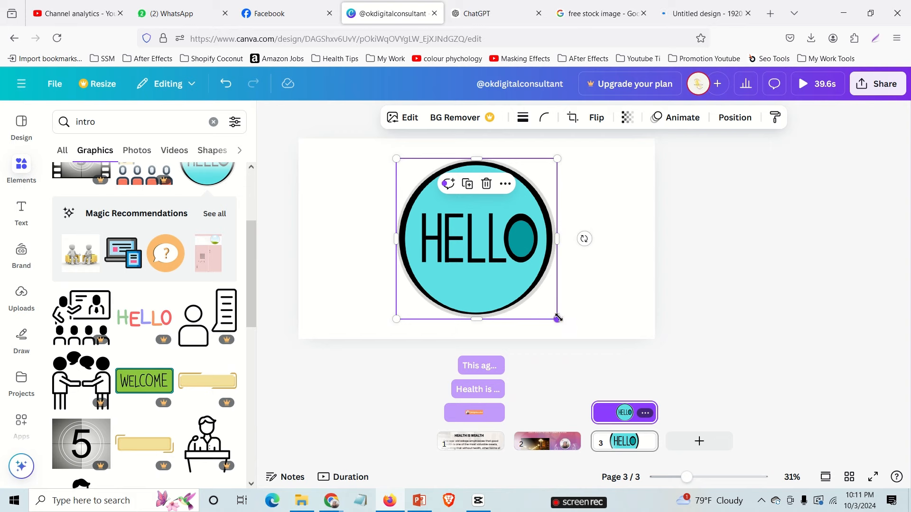
drag(558, 318, 487, 200)
click(405, 276)
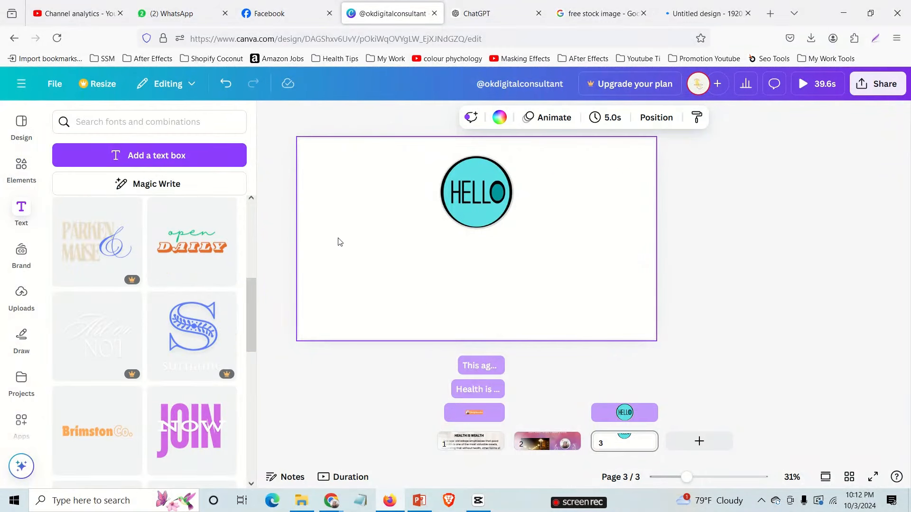
- Add a text box reading "Welcome To My Channel" below the HELLO graphic on page 3
text(tex)
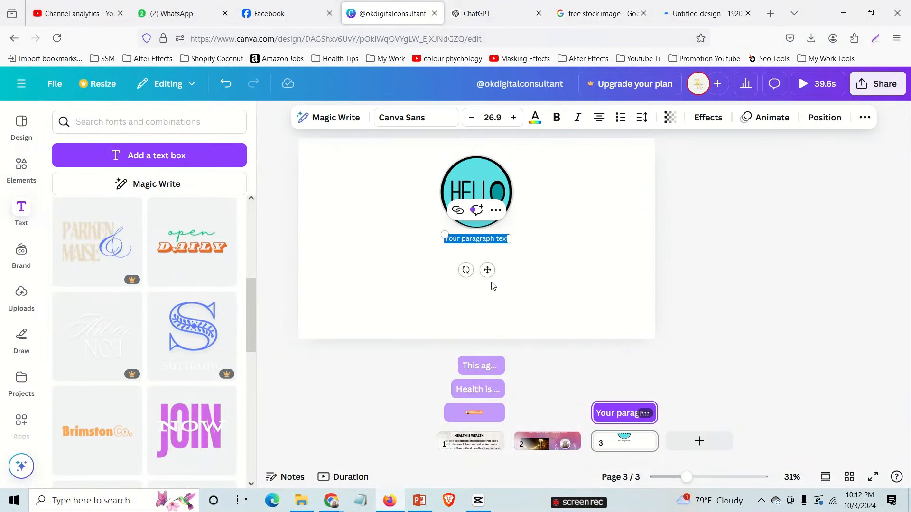
text(Welcome)
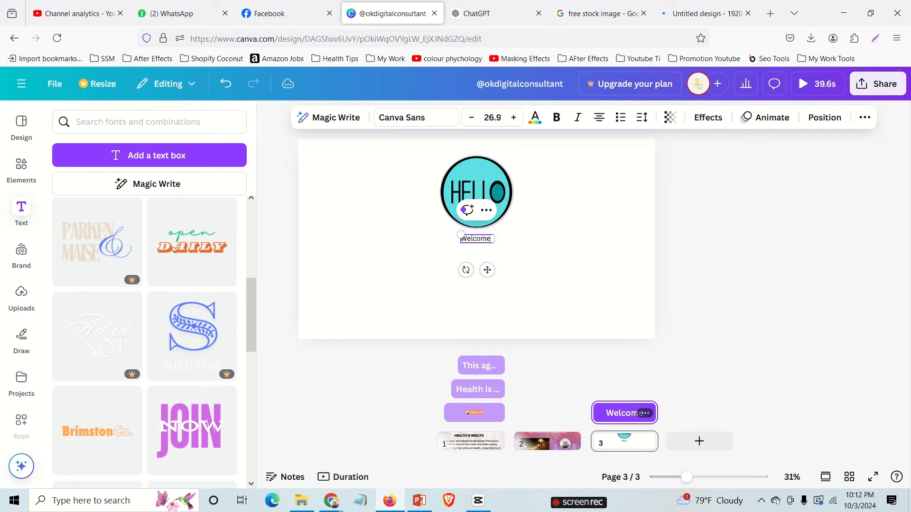
text( To My Channe)
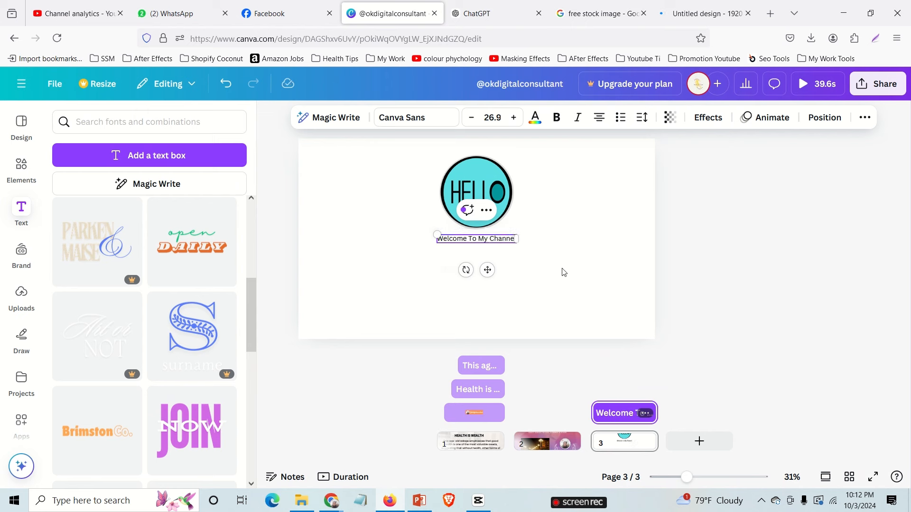
click(450, 267)
- Increase the font size of the "Welcome To My Channel" text to 71.9
click(471, 239)
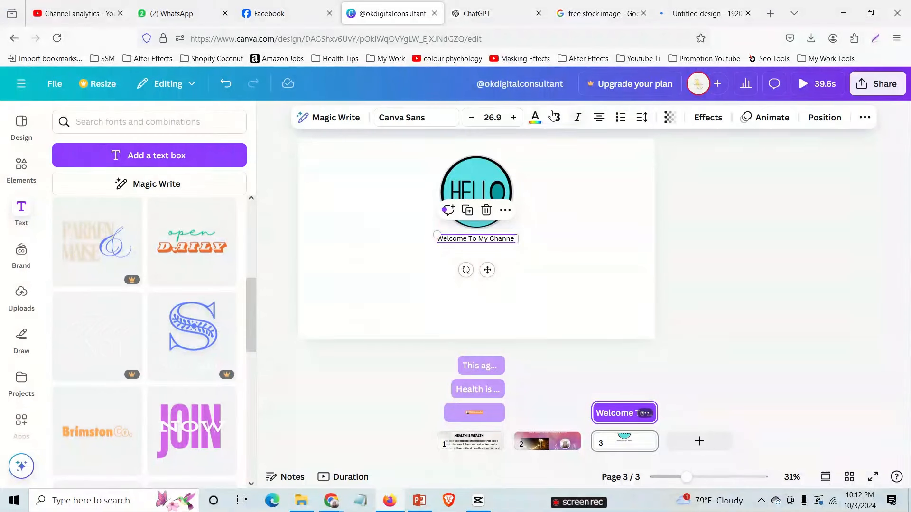
click(511, 117)
click(511, 118)
click(511, 118)
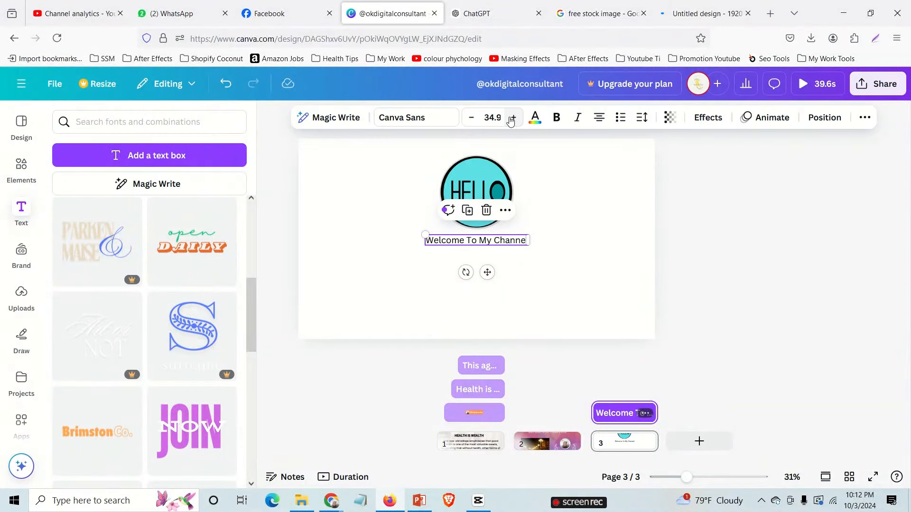
click(511, 117)
click(512, 118)
click(512, 117)
click(511, 117)
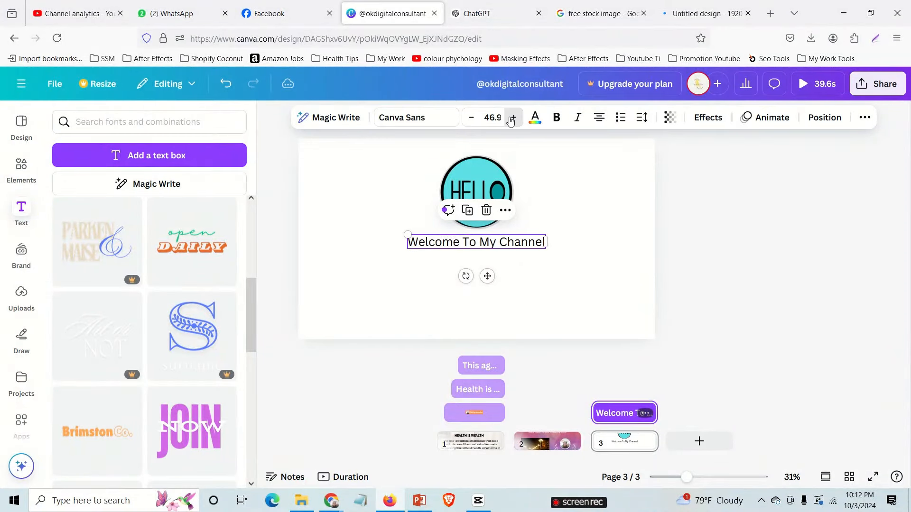
click(512, 118)
click(511, 118)
click(511, 118)
click(511, 118)
click(512, 118)
click(512, 118)
click(512, 118)
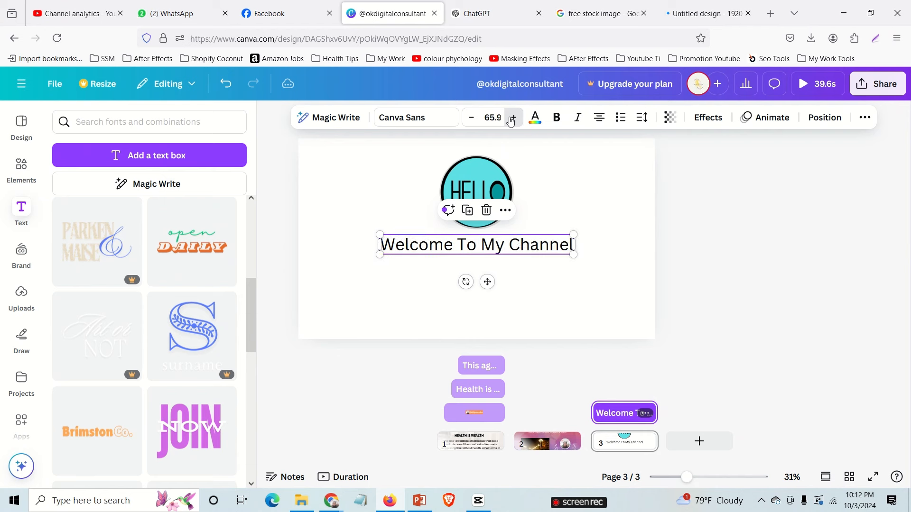
click(511, 118)
click(512, 118)
click(511, 117)
click(540, 261)
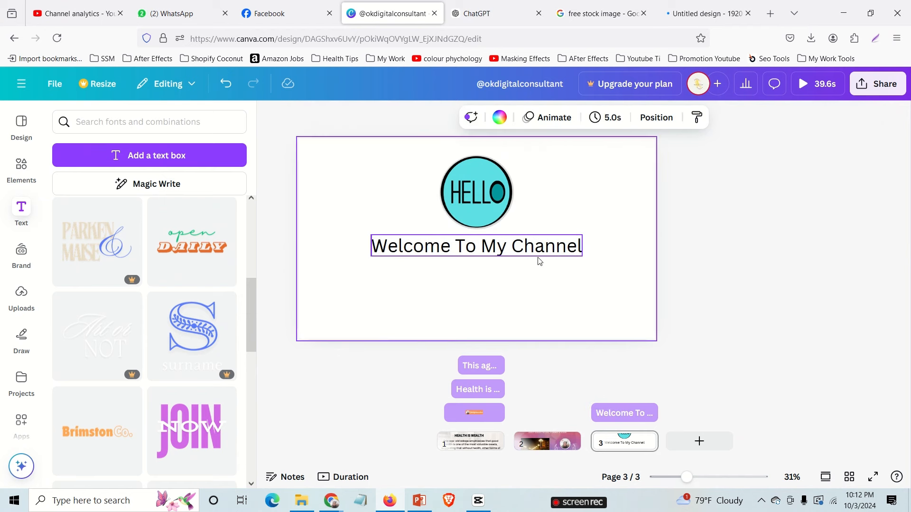
- Move the welcome text and the HELLO graphic slightly lower, keeping both centred with a gap between them
drag(508, 258, 507, 275)
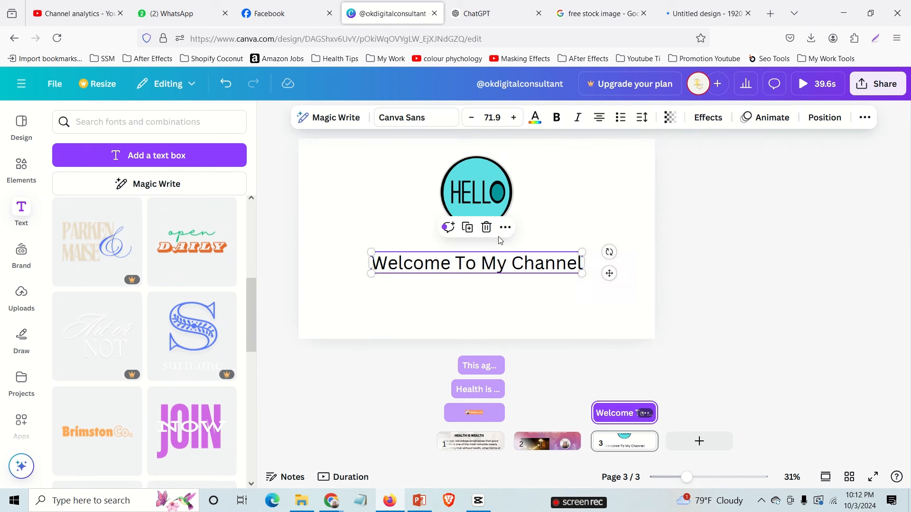
drag(494, 209, 491, 216)
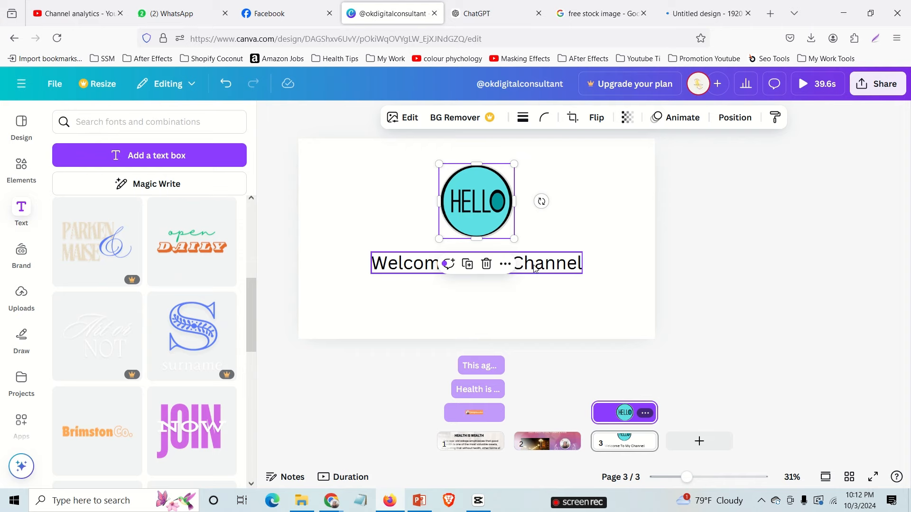
drag(535, 268, 518, 280)
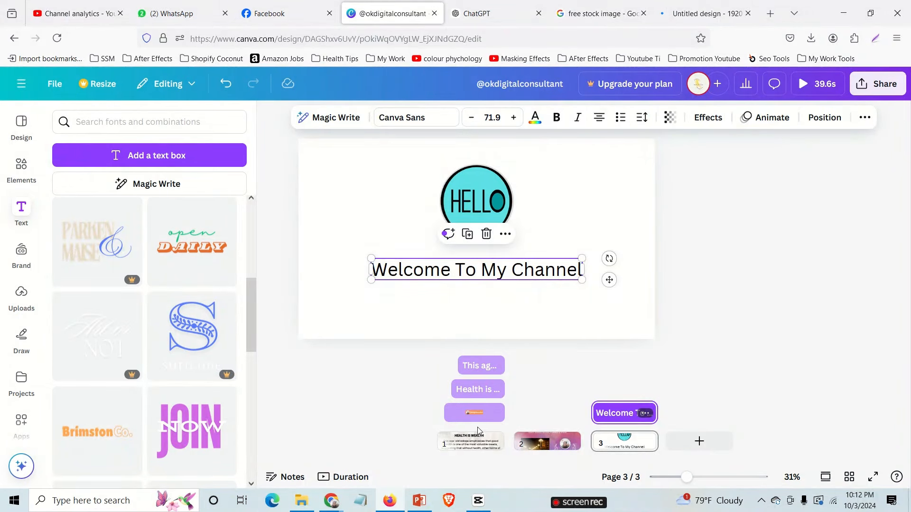
- Make the "Welcome To My Channel" text bold and colour it orange from the document colors
click(559, 119)
click(535, 117)
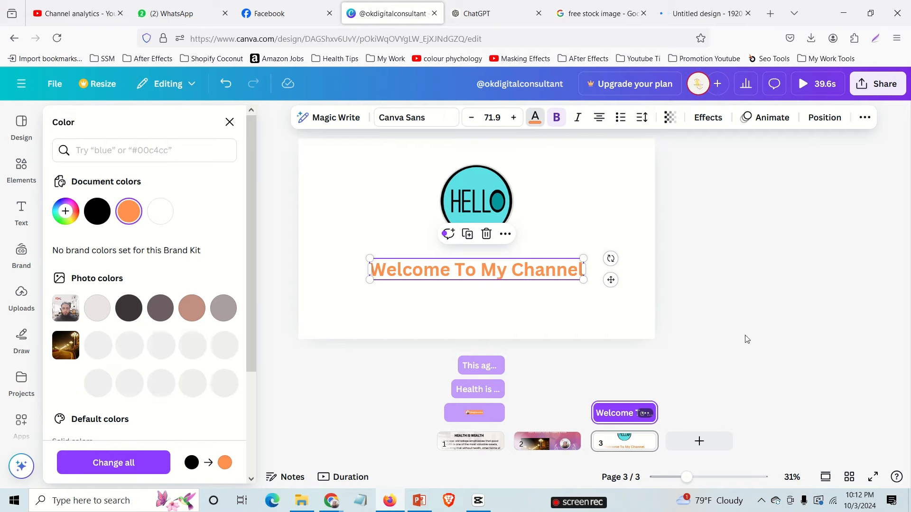
click(317, 161)
click(330, 177)
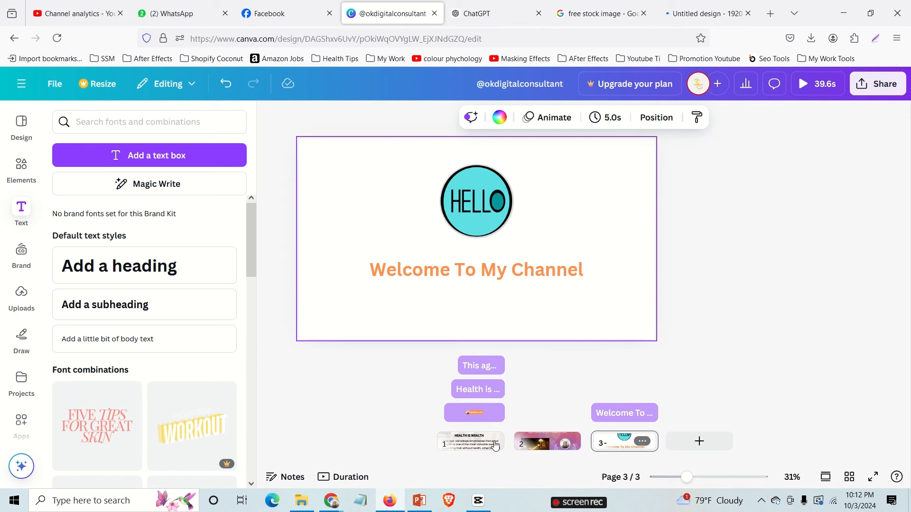
- Try to move the welcome page to the front, and place the "Thanks for watching" page ahead of the "Health is wealth" page
drag(622, 444, 460, 445)
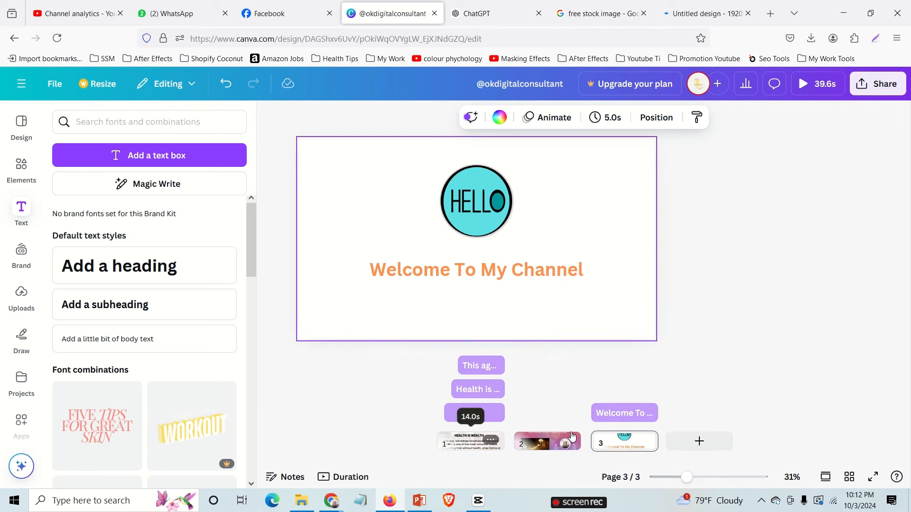
click(544, 442)
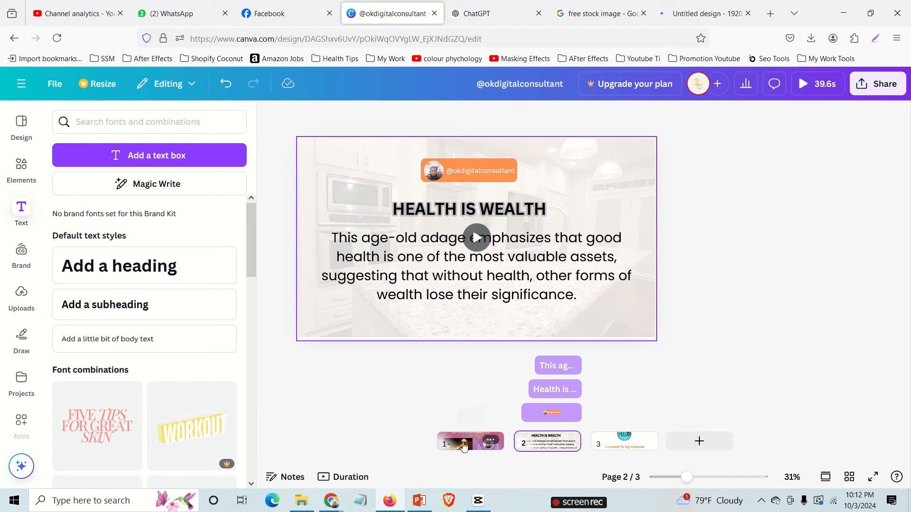
click(489, 445)
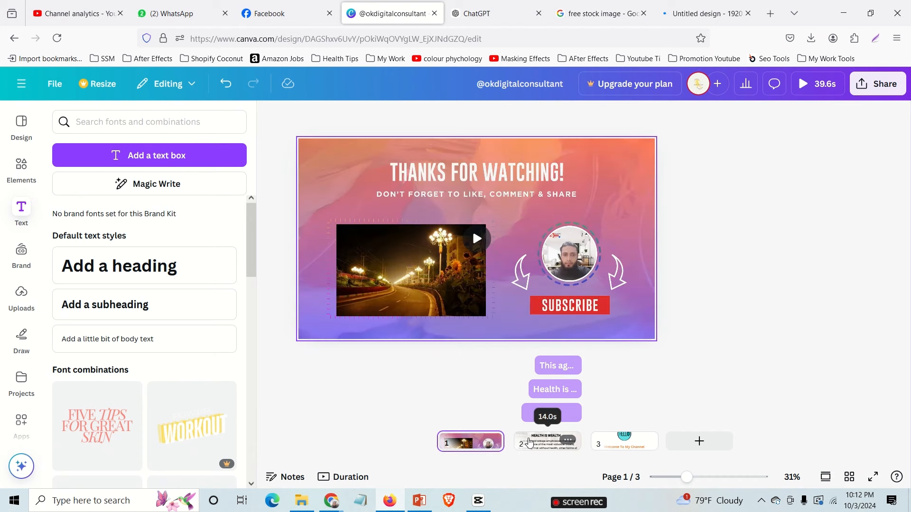
click(540, 442)
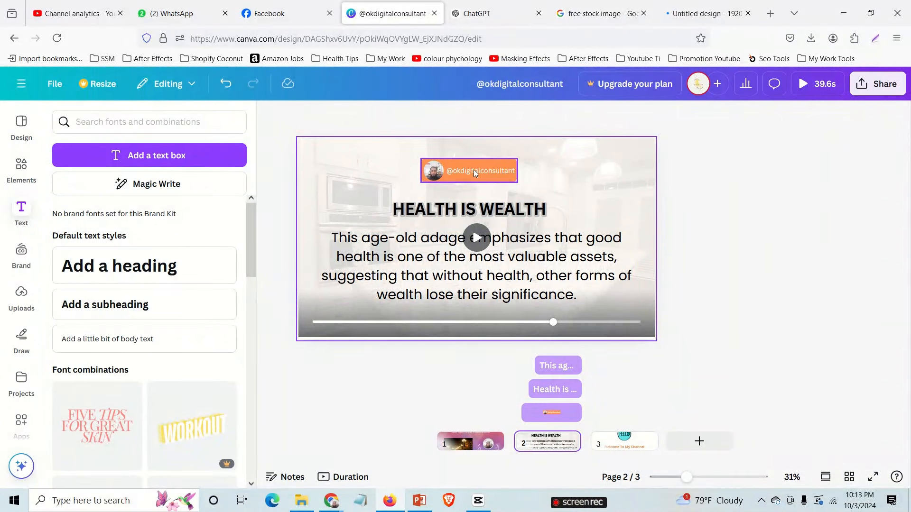
drag(474, 173, 464, 169)
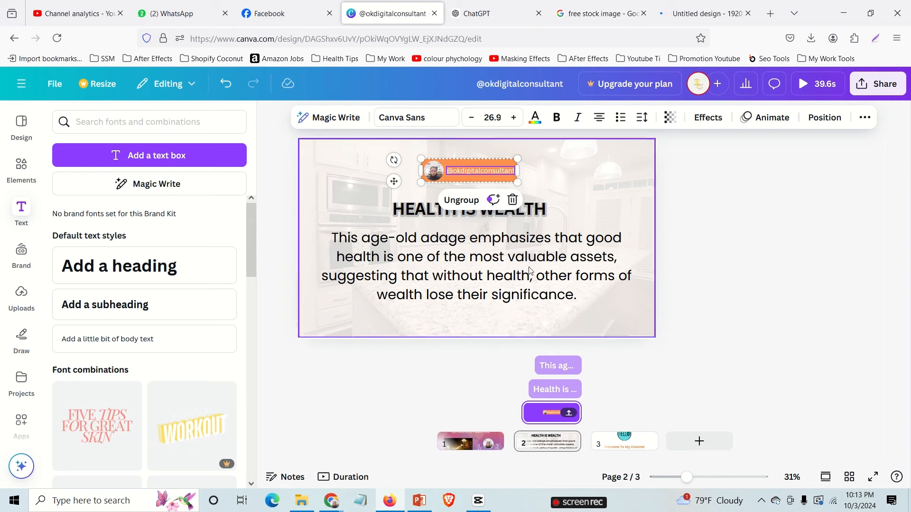
click(710, 230)
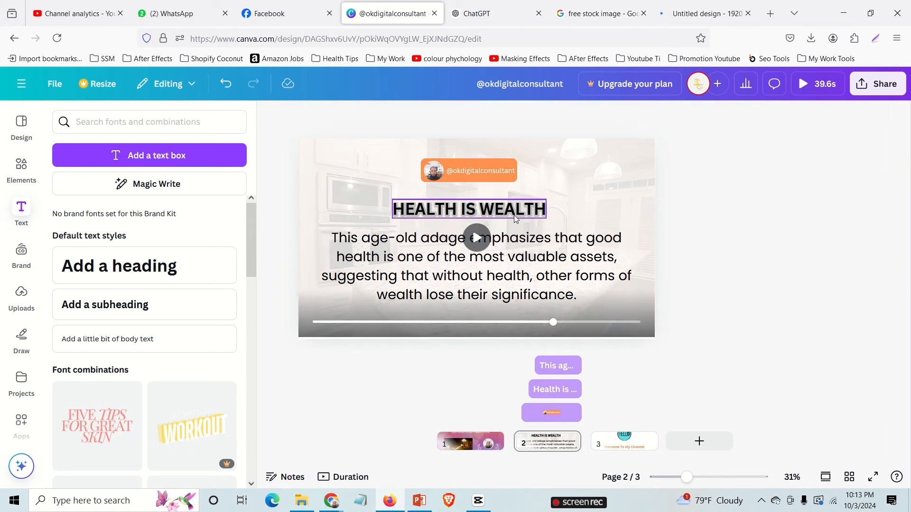
- Widen the "HEALTH IS WEALTH" heading's text box on page 2 to match the paragraph's width and align it above the paragraph
click(513, 215)
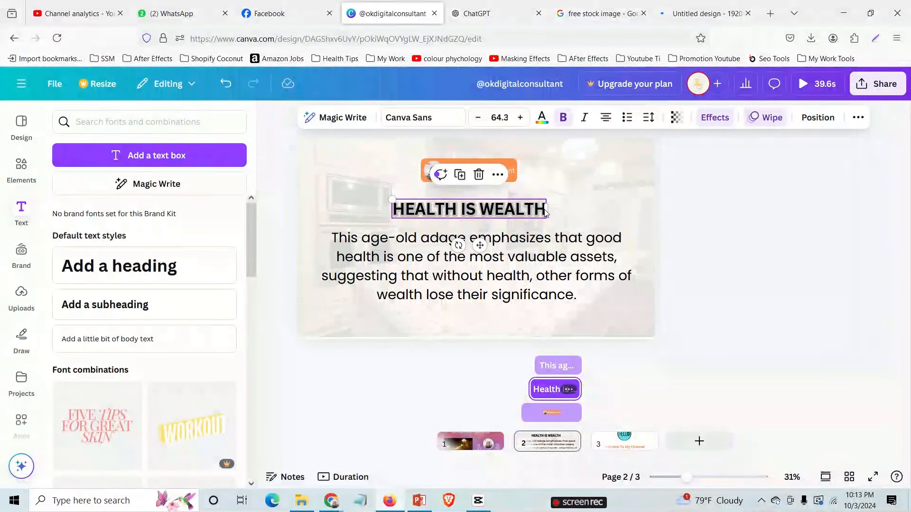
drag(557, 207, 629, 208)
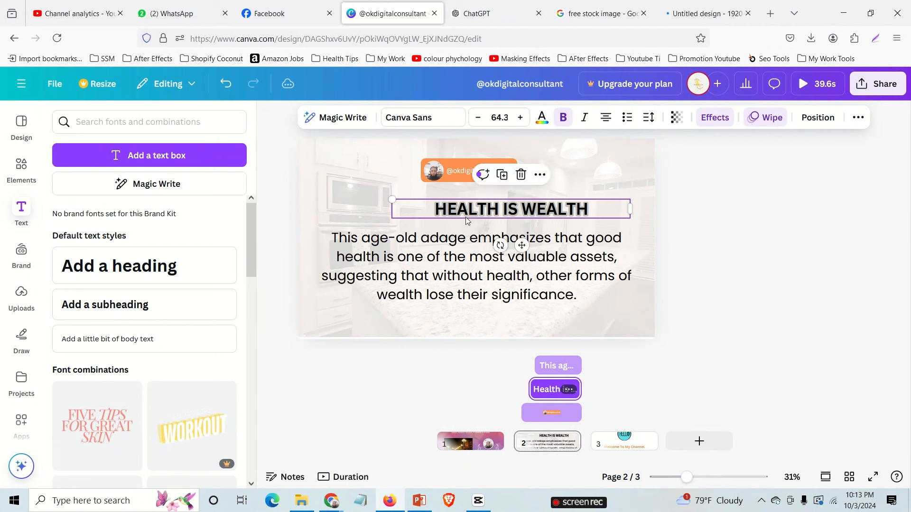
drag(557, 212, 480, 204)
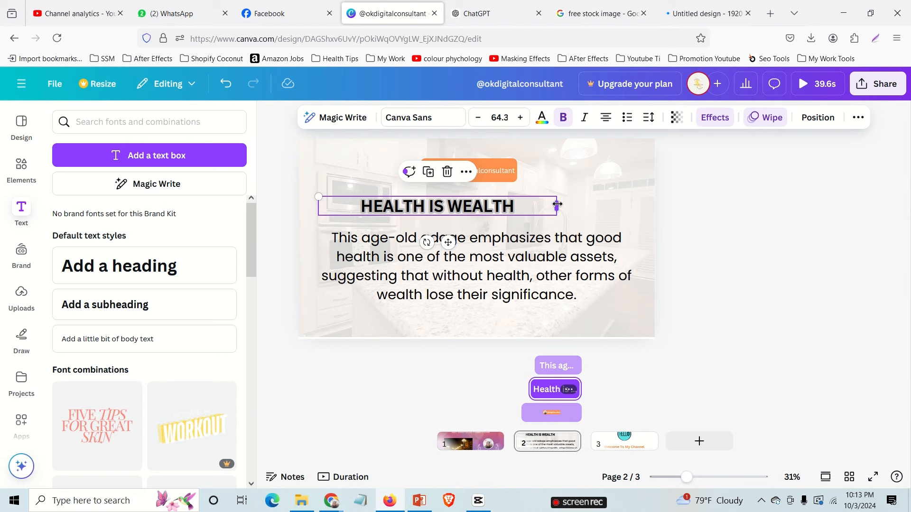
drag(588, 201, 638, 201)
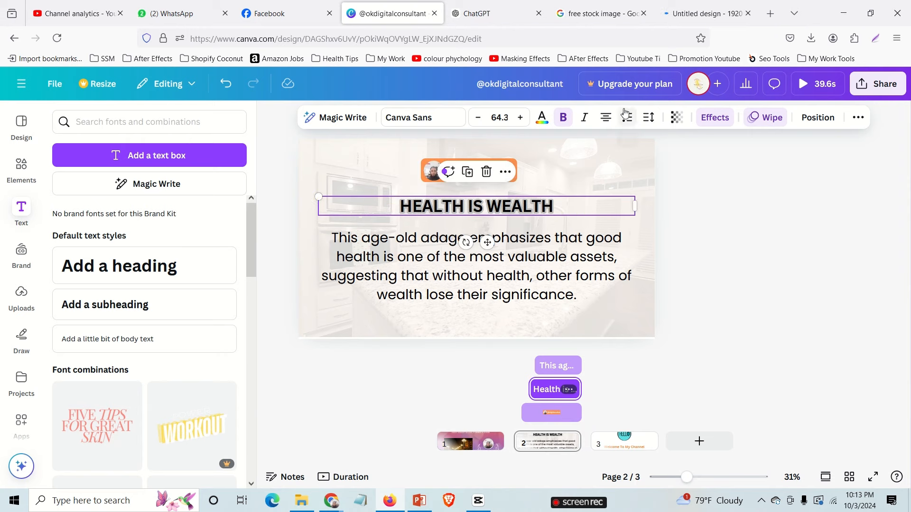
- Cycle the "HEALTH IS WEALTH" heading's text alignment from left back to centred
click(606, 118)
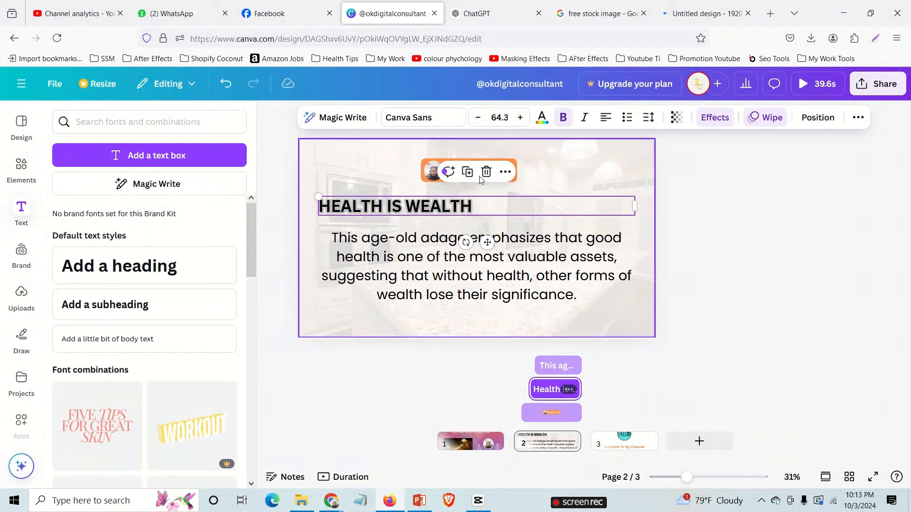
click(606, 120)
click(607, 121)
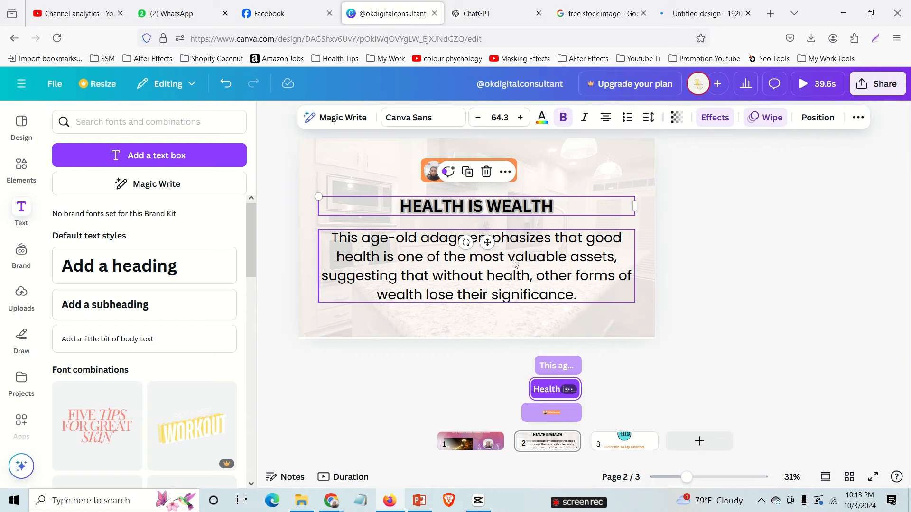
- Cycle the text alignment of the paragraph below the "HEALTH IS WEALTH" heading from left back to centred
click(526, 274)
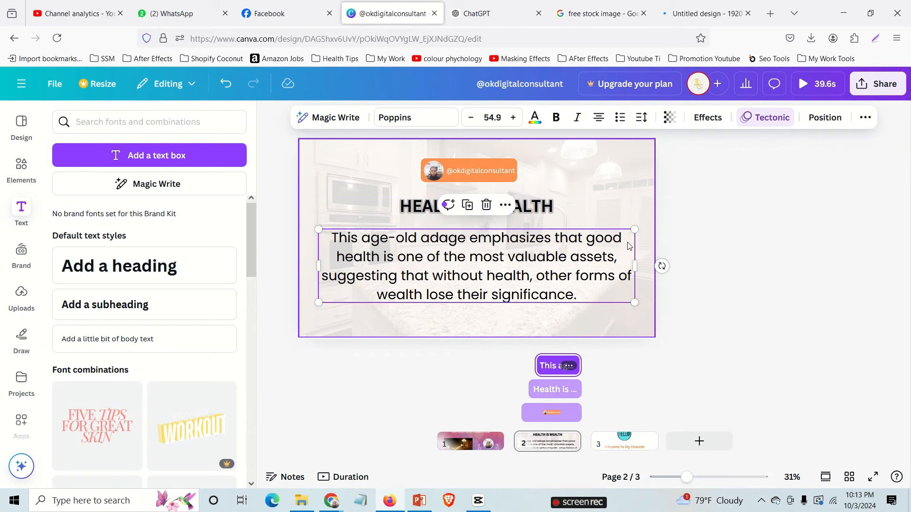
click(600, 119)
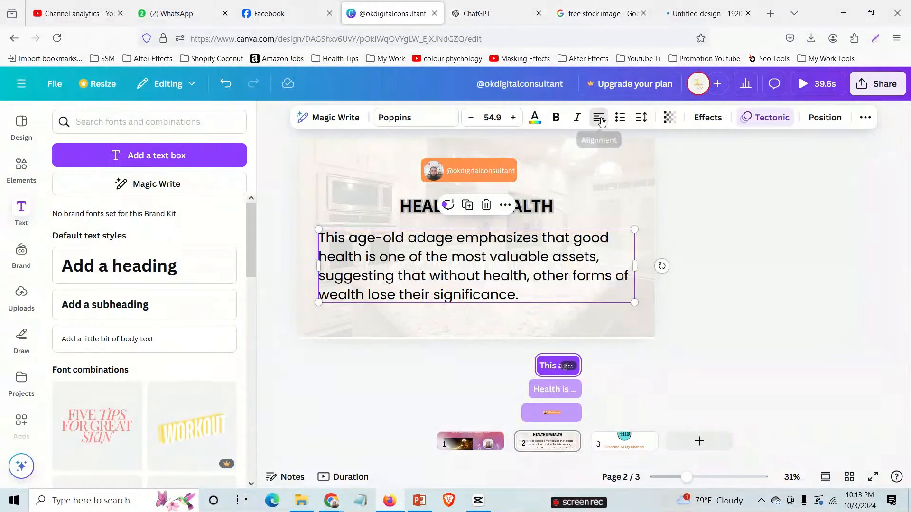
click(600, 120)
click(601, 120)
click(606, 124)
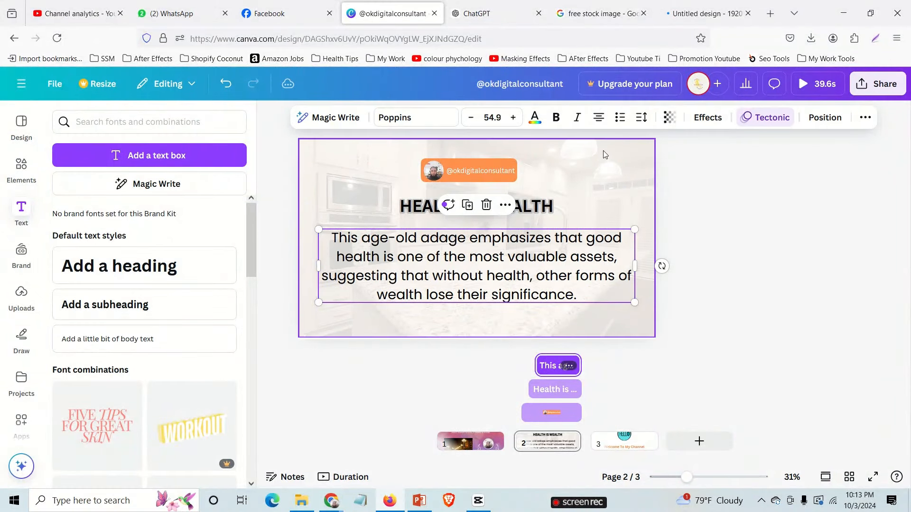
- Try widening the orange channel-handle badge above the heading, undo the stretch and deselect it
click(515, 171)
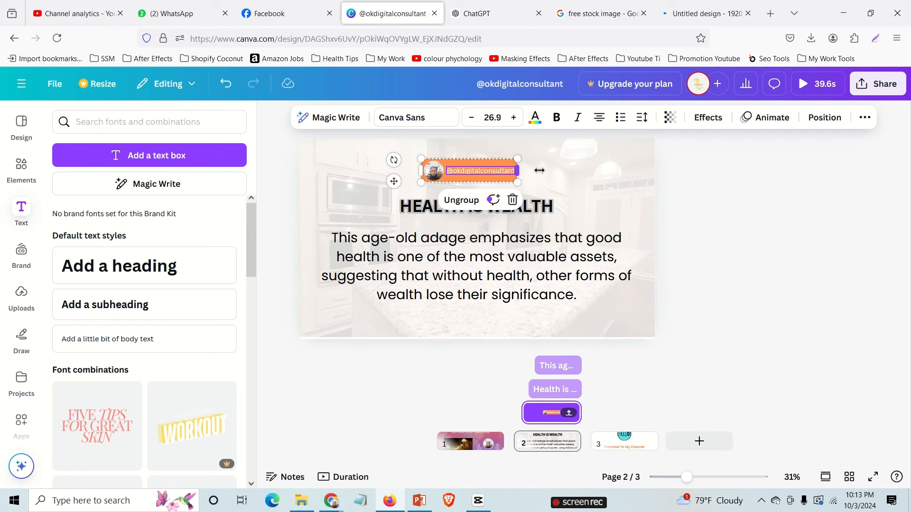
drag(540, 170, 601, 169)
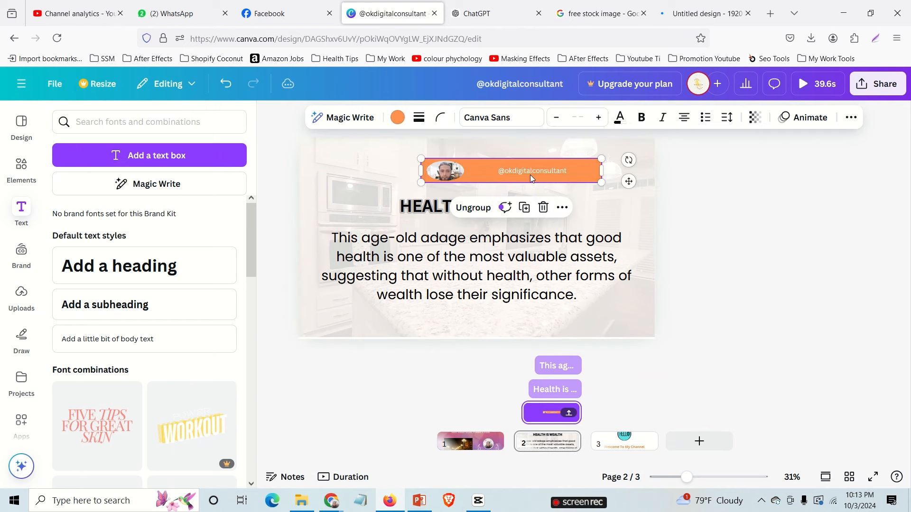
key(ctrl+z)
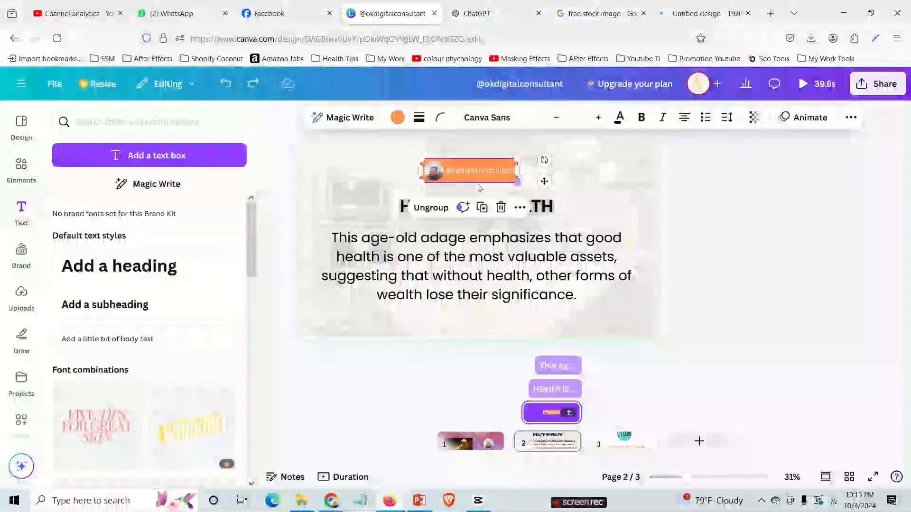
click(668, 205)
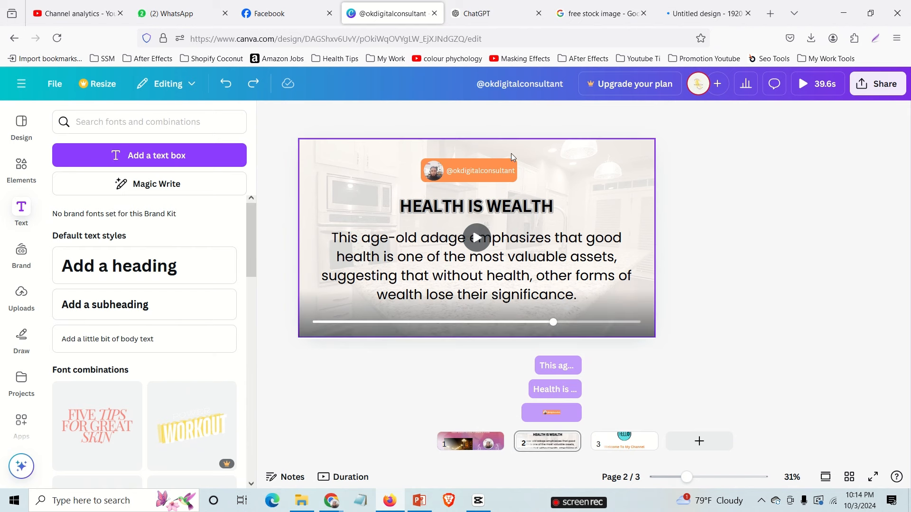
mouse_move(491, 16)
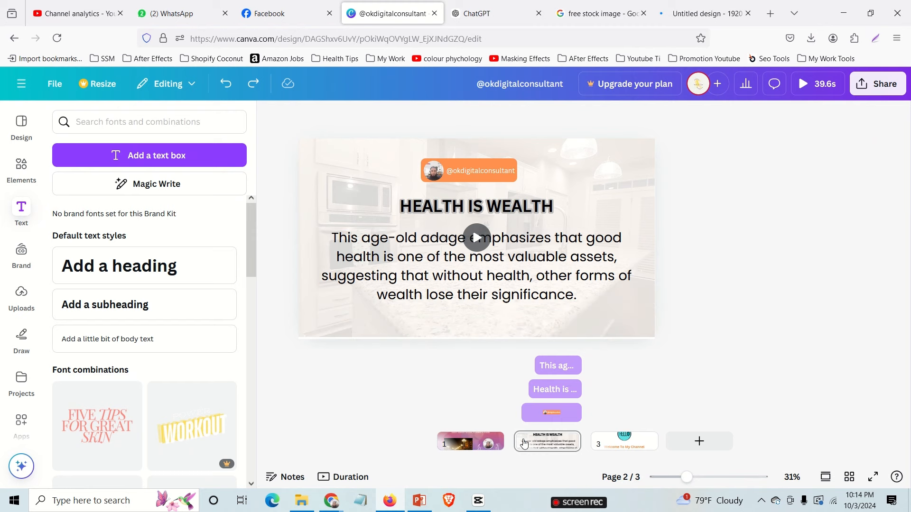
click(824, 92)
click(699, 22)
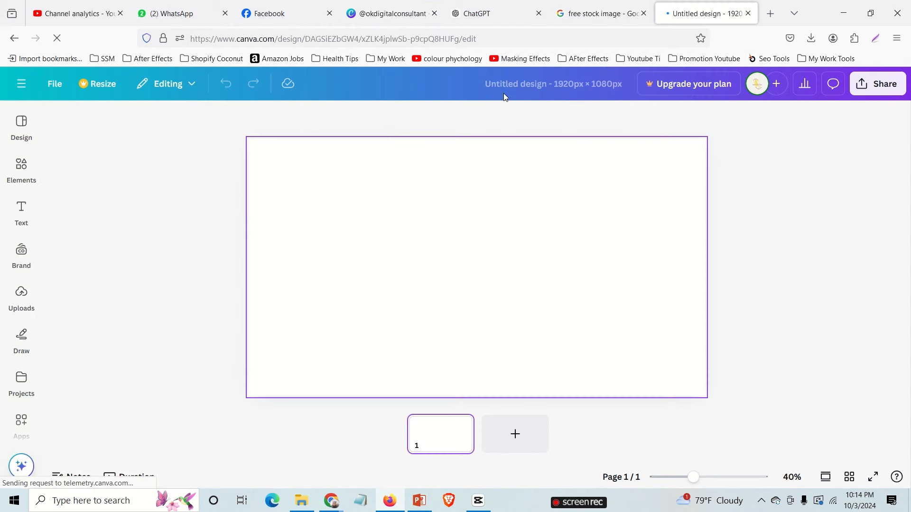
click(368, 14)
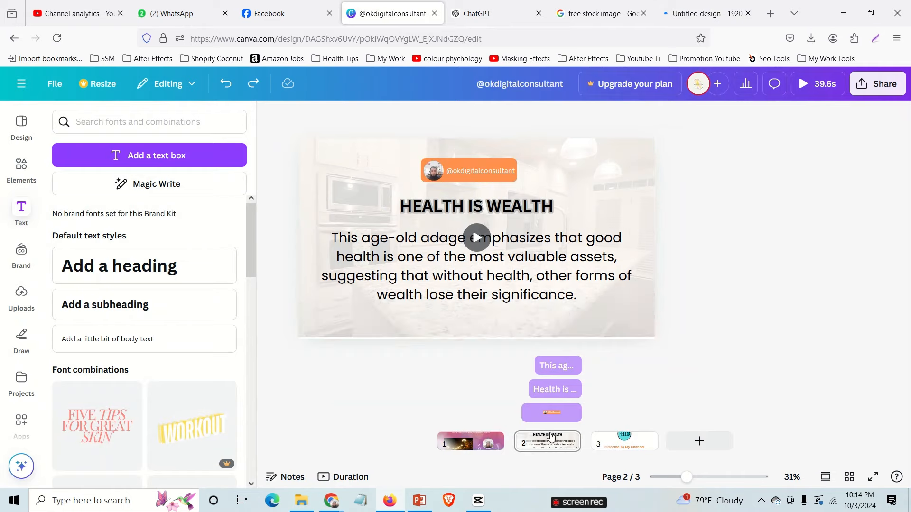
- Review the MP4 Video download settings and the page selection for the design, and leave without downloading
click(872, 90)
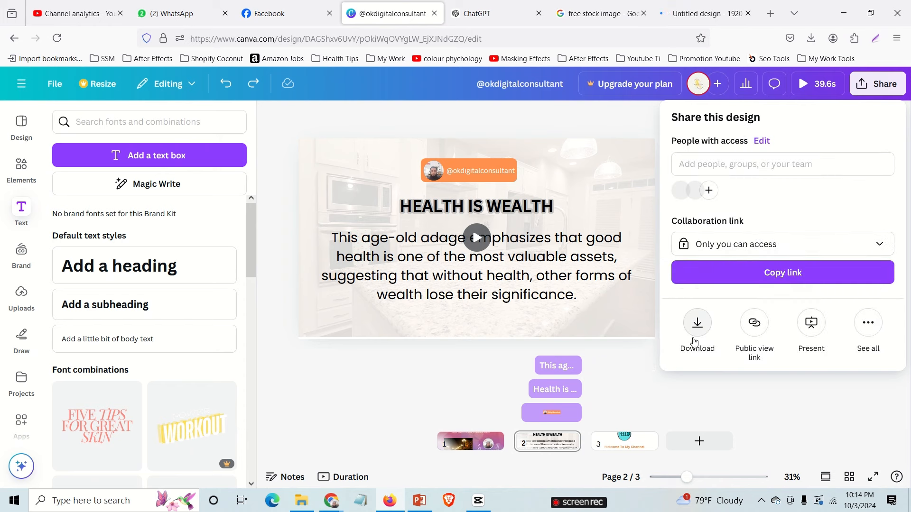
click(701, 326)
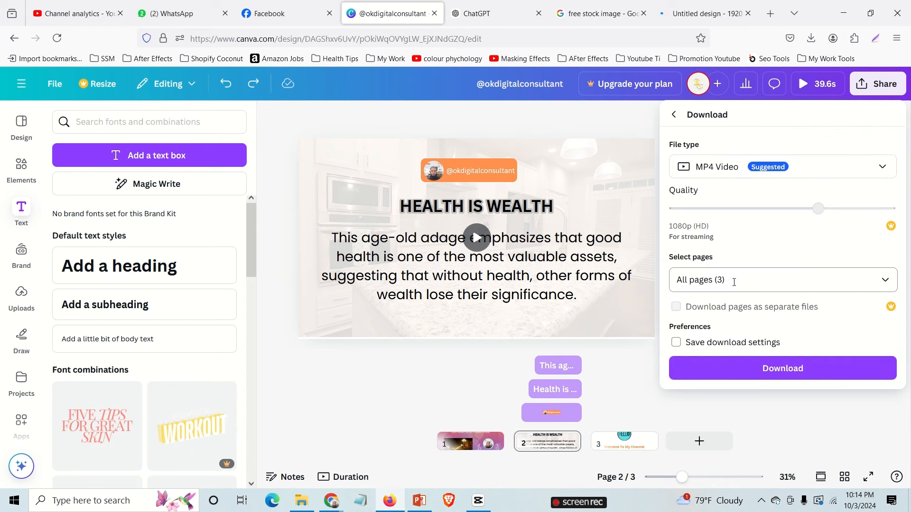
click(702, 280)
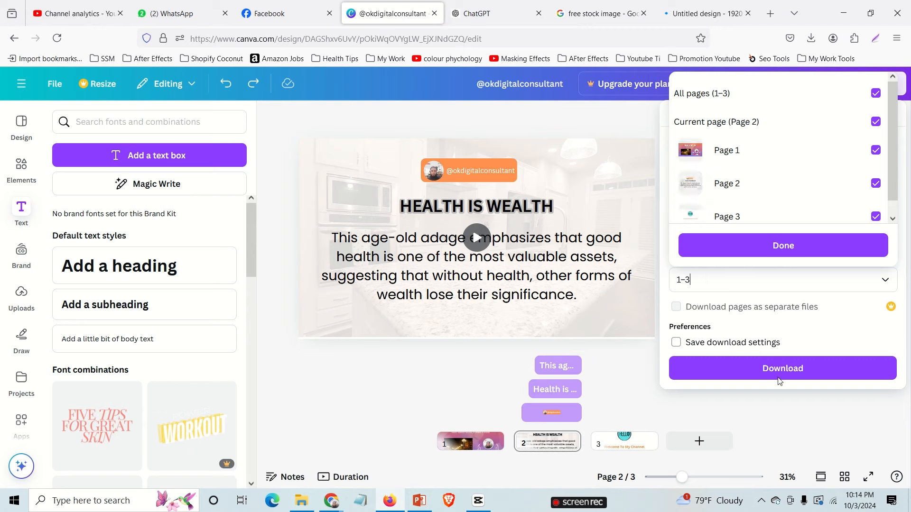
click(642, 382)
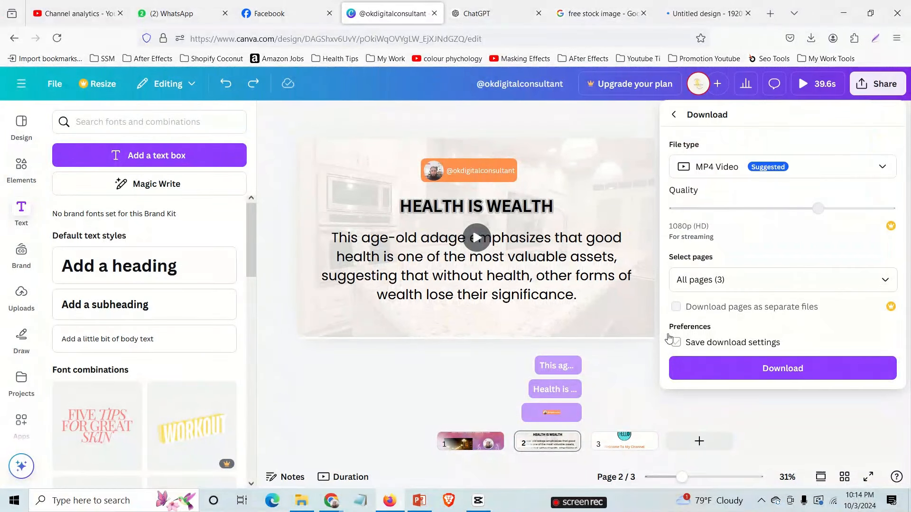
click(647, 360)
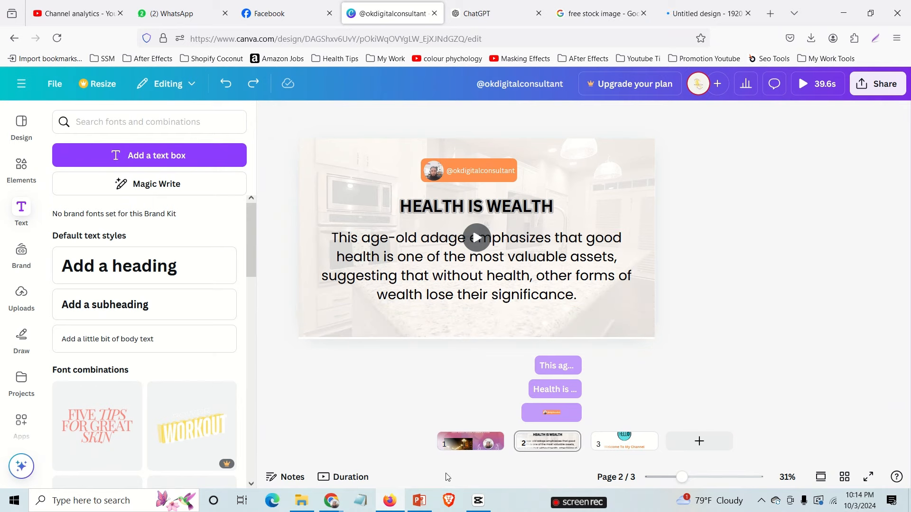
- Switch to the blank untitled 1920 × 1080 px design, reload it and close its tab
click(702, 14)
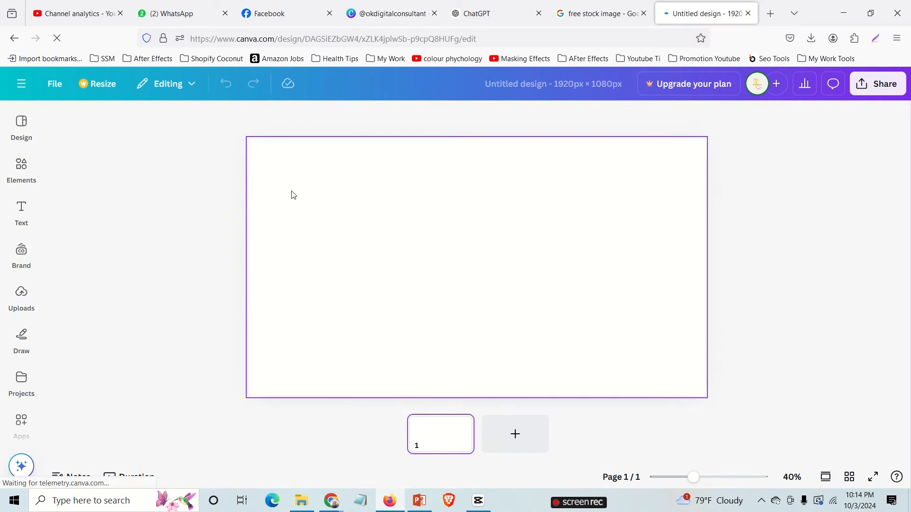
click(563, 266)
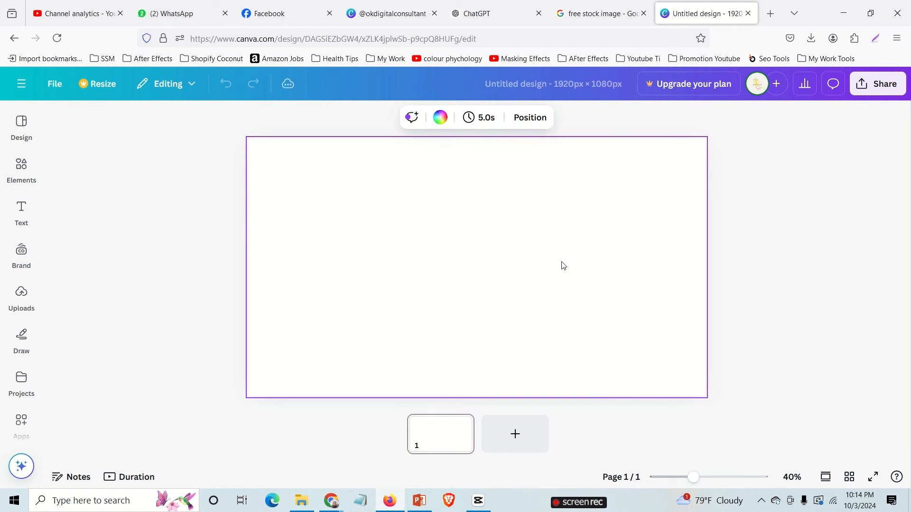
click(450, 441)
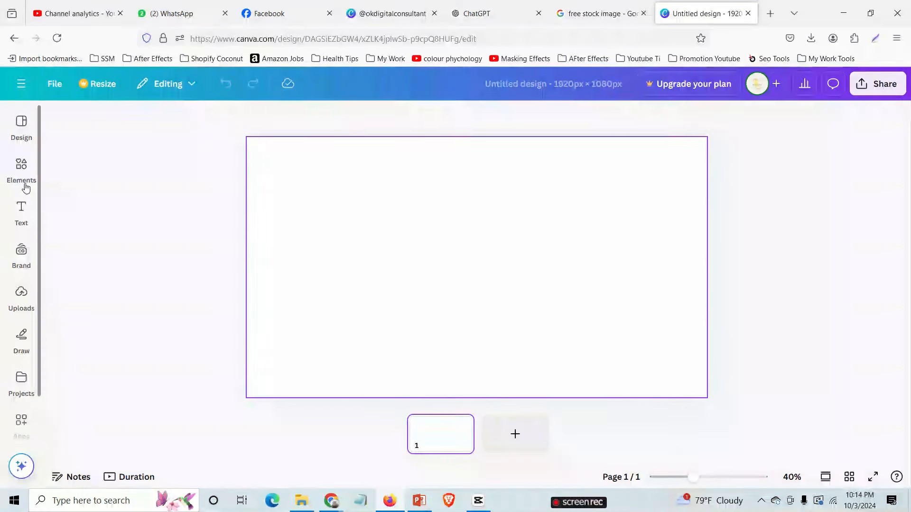
click(22, 167)
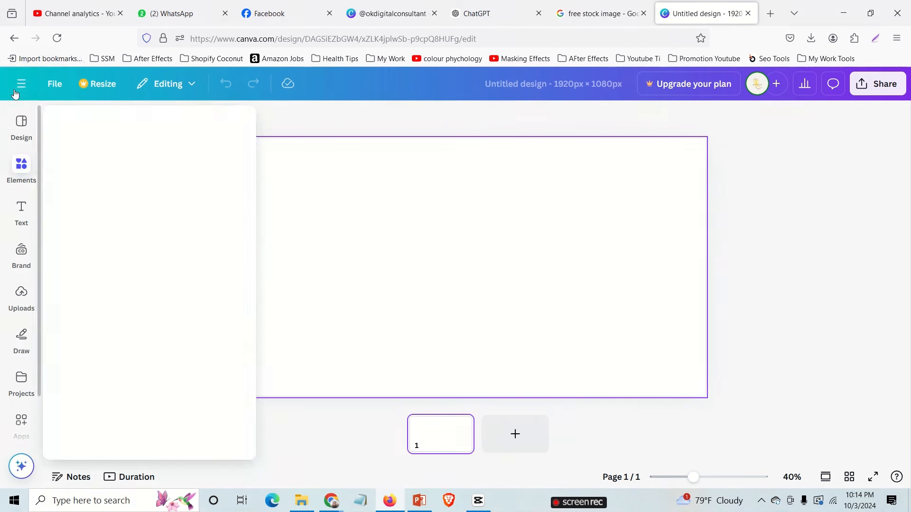
click(58, 38)
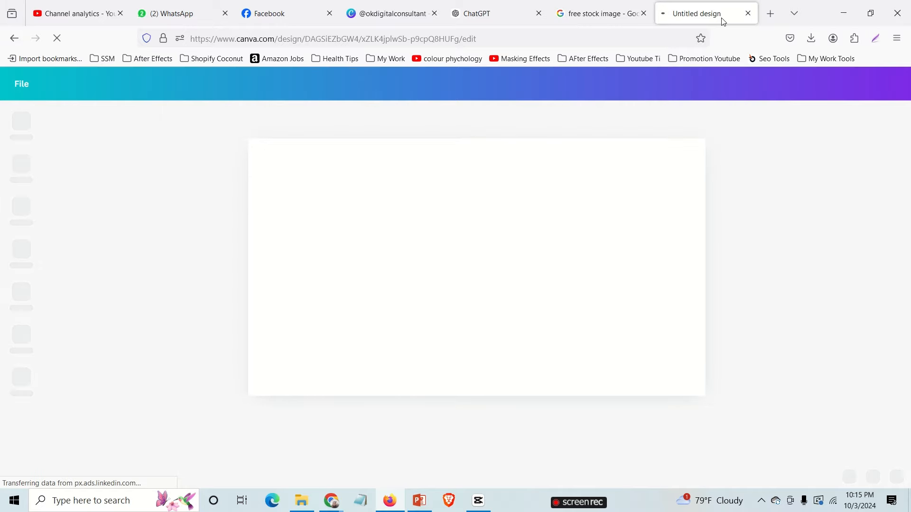
click(747, 17)
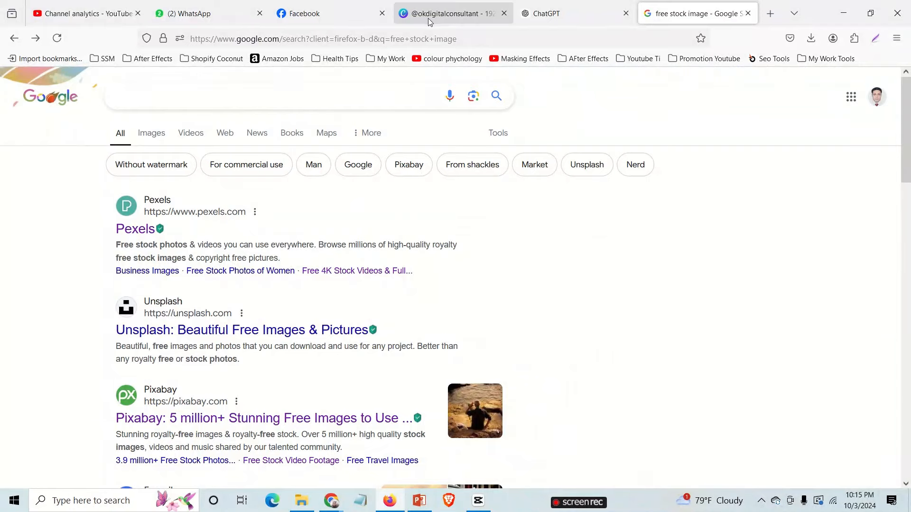
- Create a new 1920 × 1080 px Talking Presentation design, starting from the health video's editor
click(476, 15)
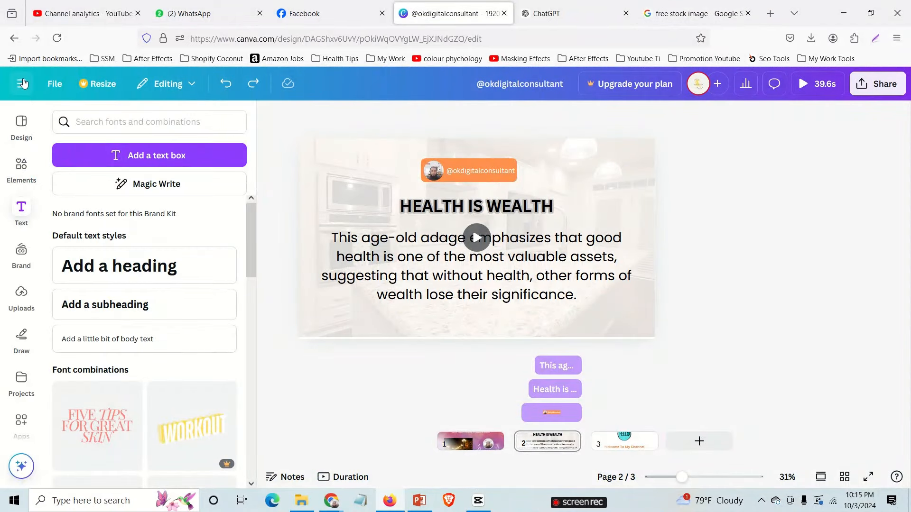
click(22, 93)
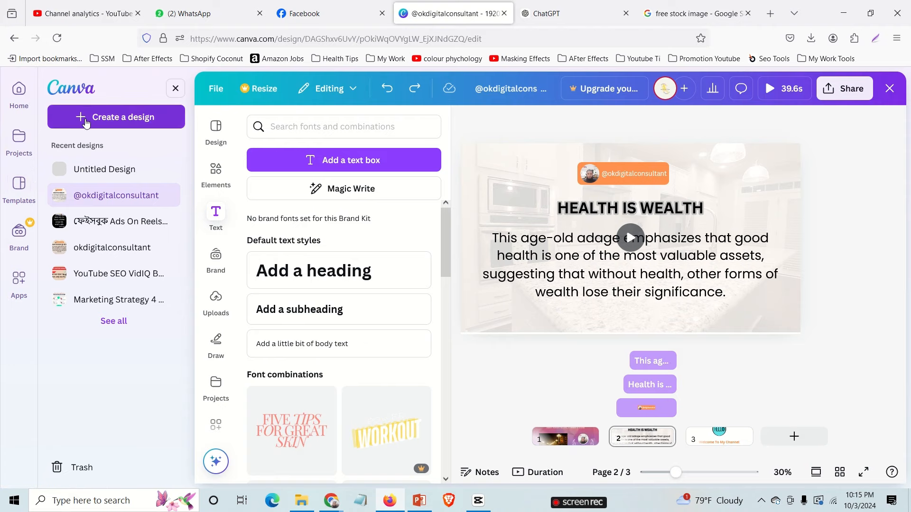
click(85, 122)
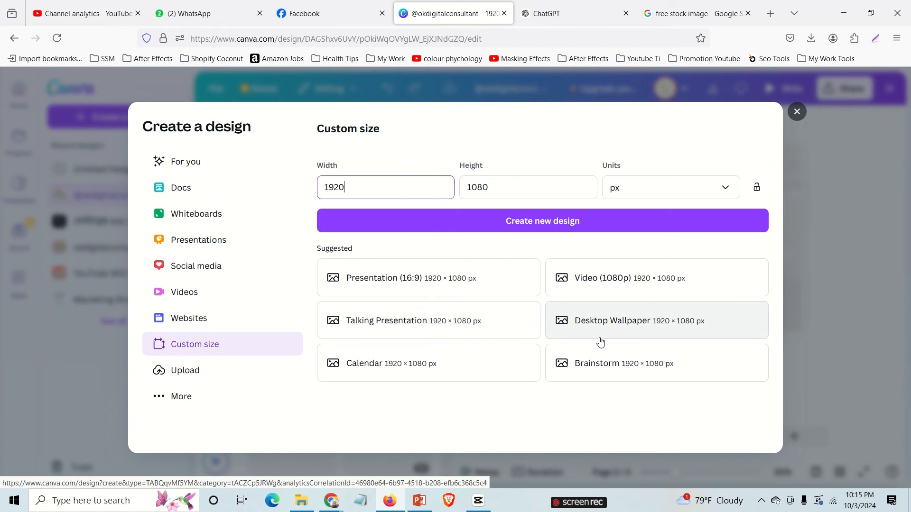
click(453, 327)
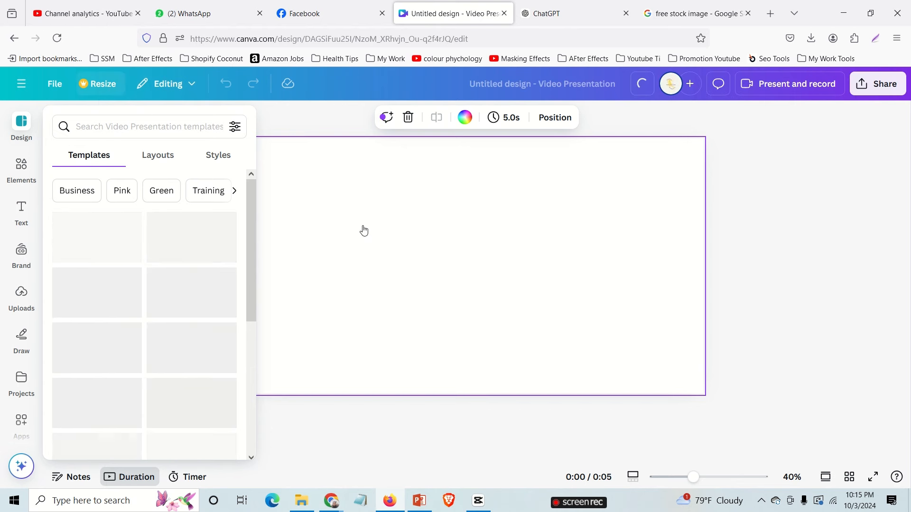
- Leave the blank video presentation for the Canva home page and dismiss the design creation dialog
click(20, 86)
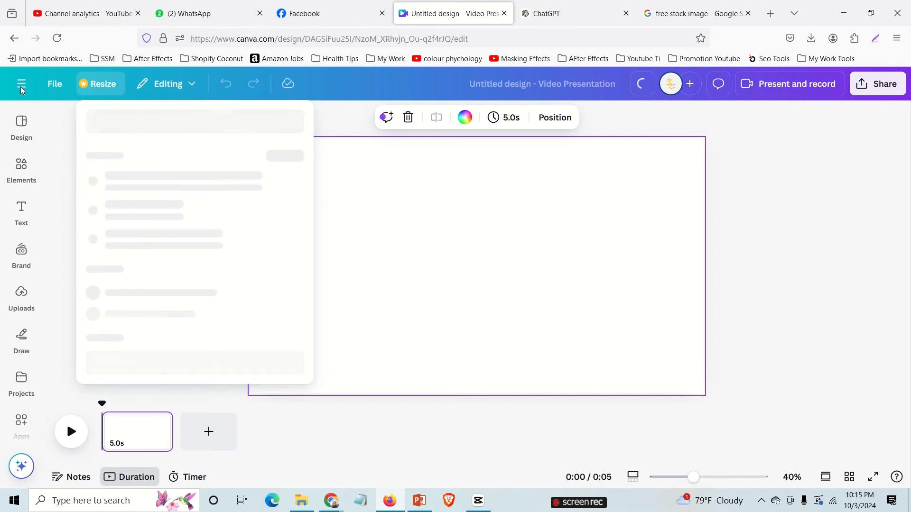
click(20, 86)
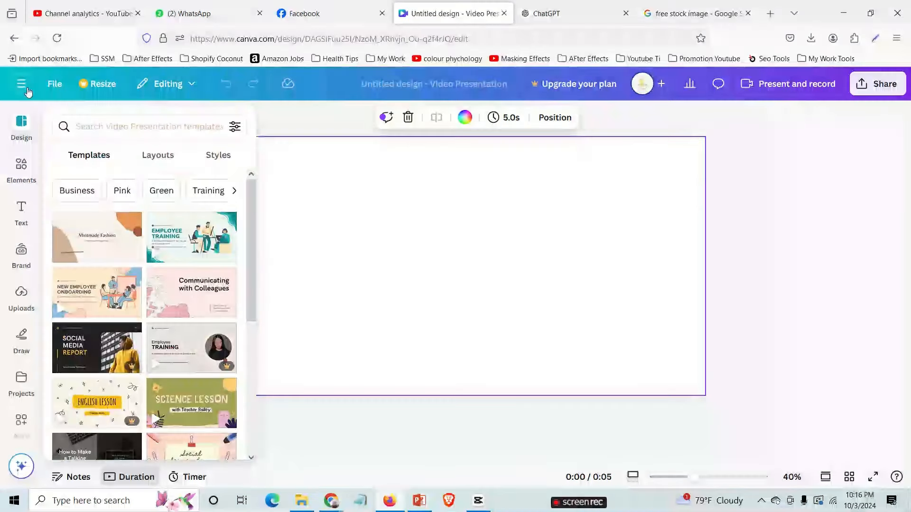
click(27, 92)
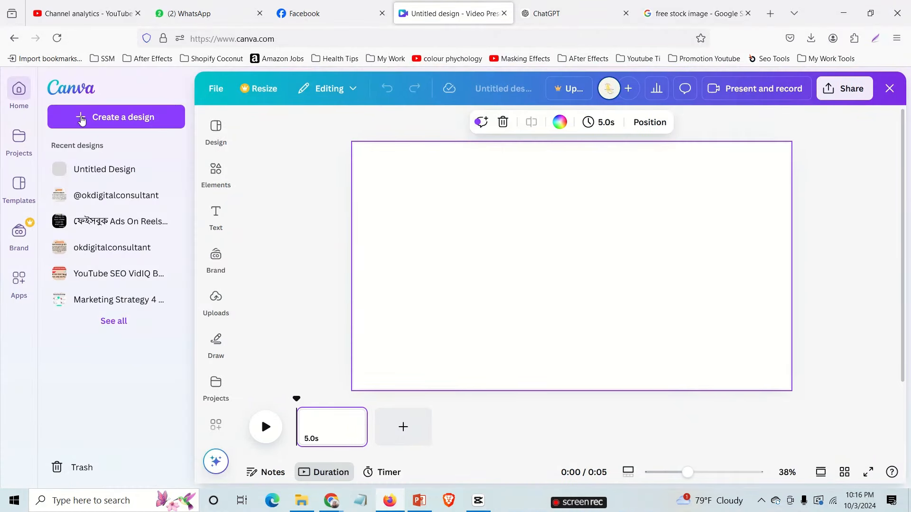
click(110, 127)
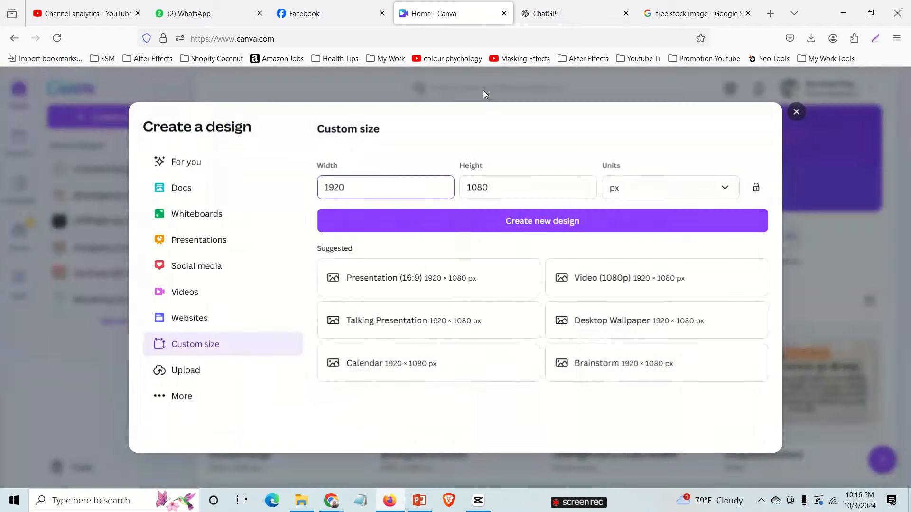
click(483, 94)
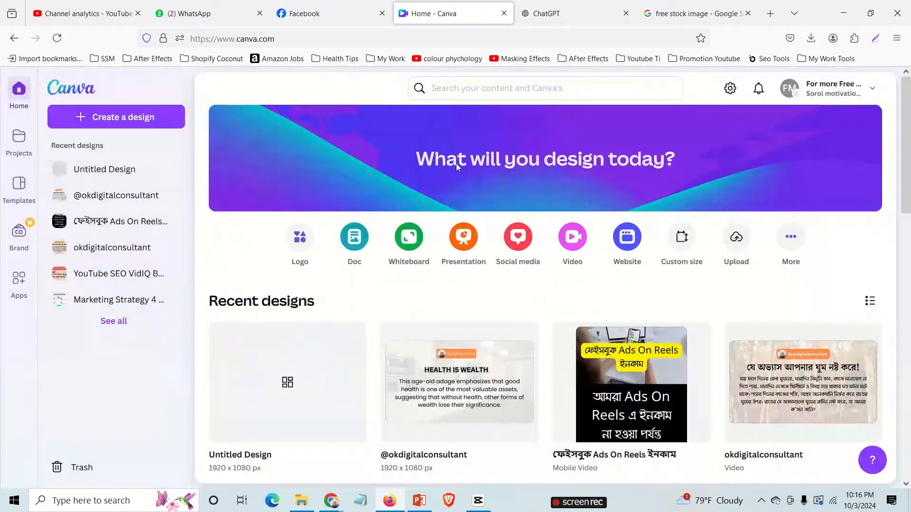
- Create a new custom-size design with a width of 1080 px and a height of 1920 px
click(116, 116)
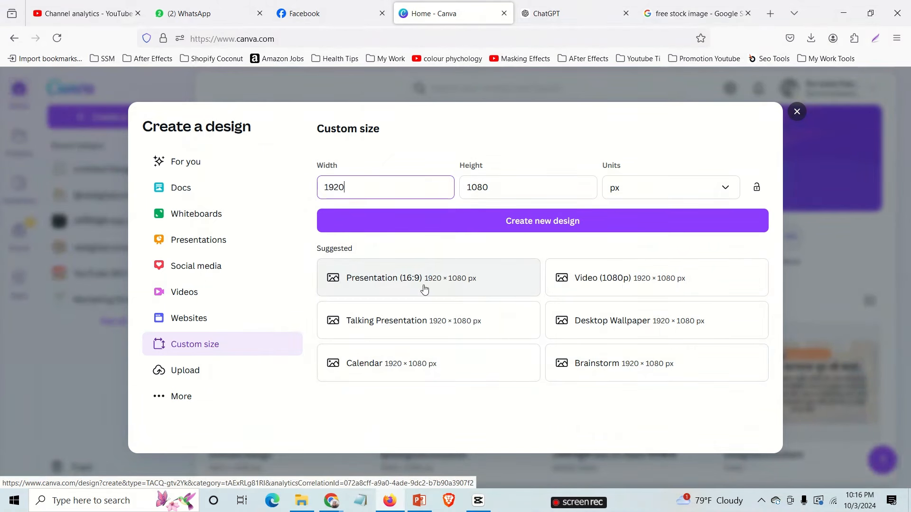
key(ctrl+a)
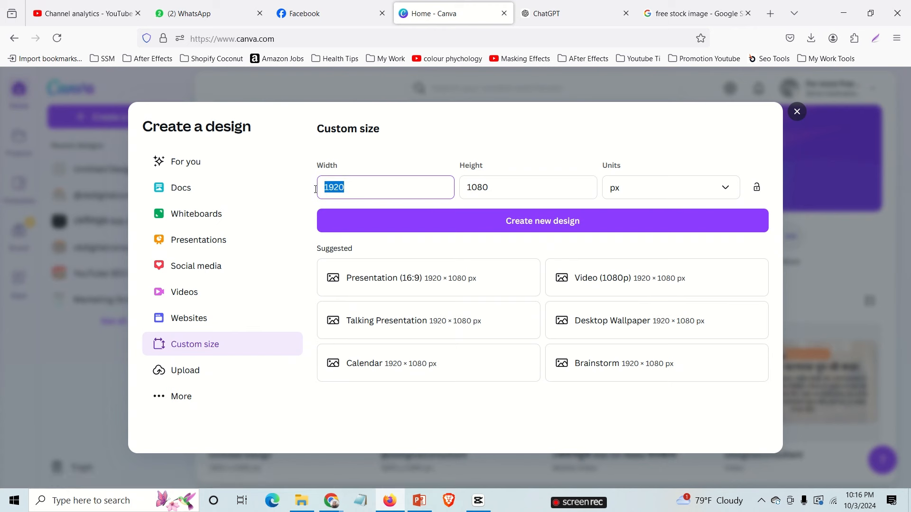
text(1080)
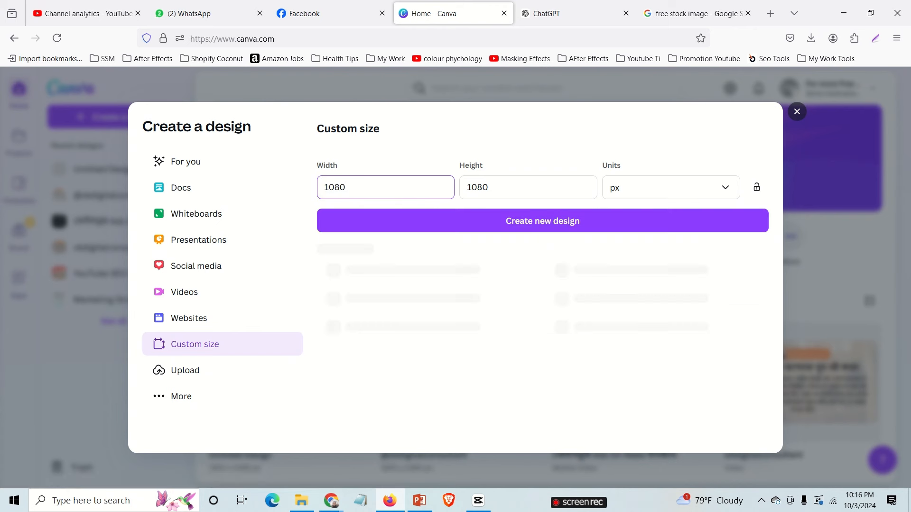
key(Tab)
text(1920)
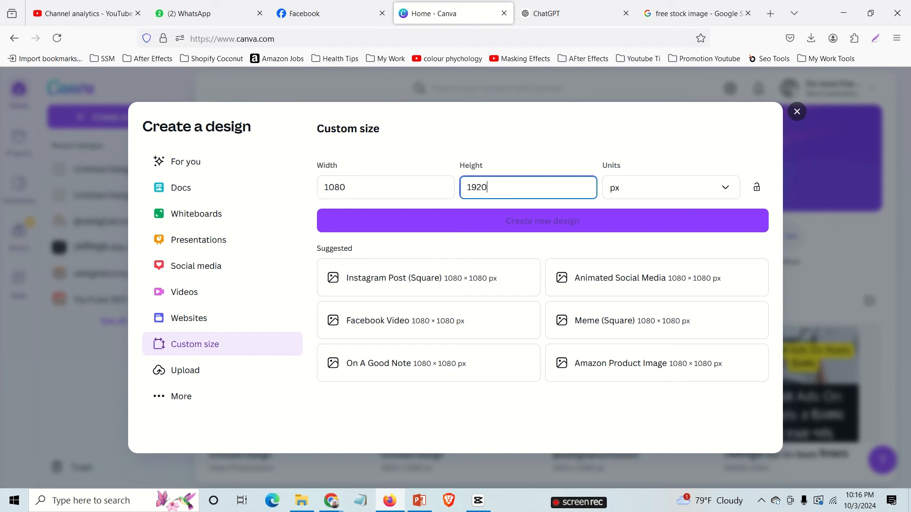
key(Return)
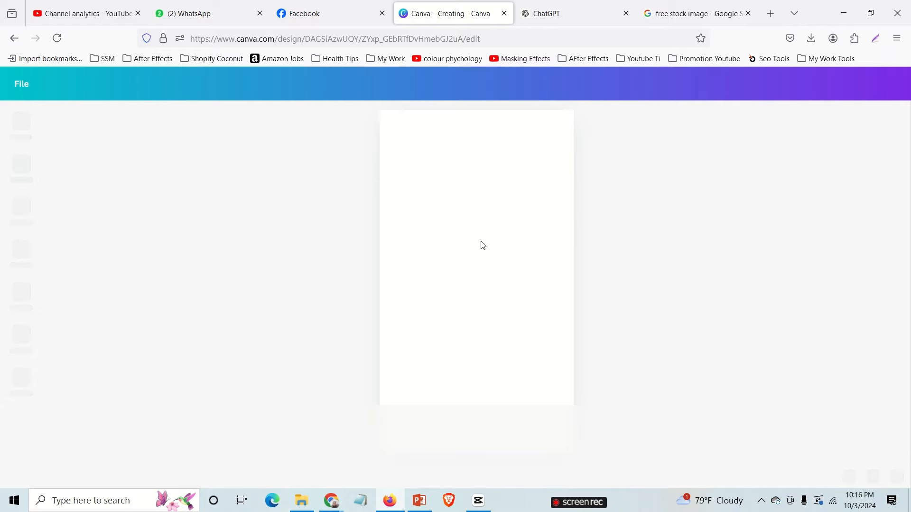
- Switch to the ChatGPT conversation and send the prompt "please give me some city question content"
click(550, 14)
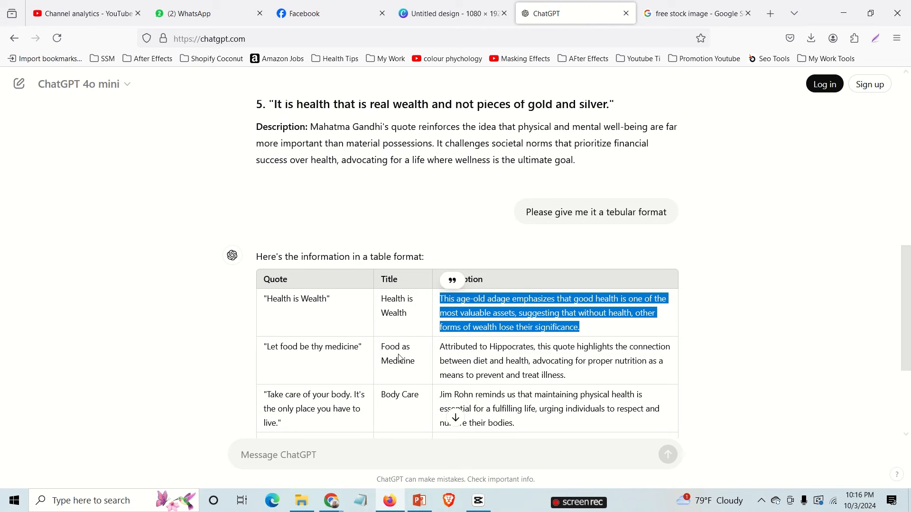
scroll(400, 359, down, 3)
click(315, 467)
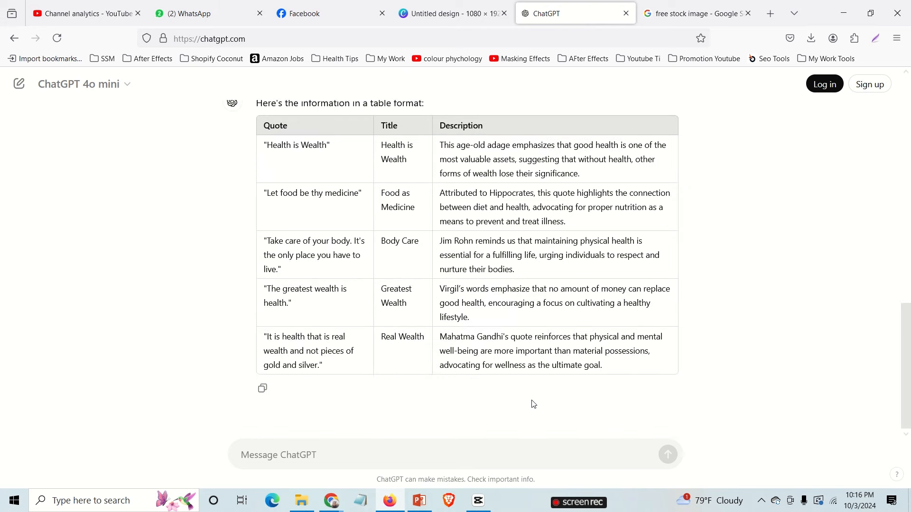
text(pl)
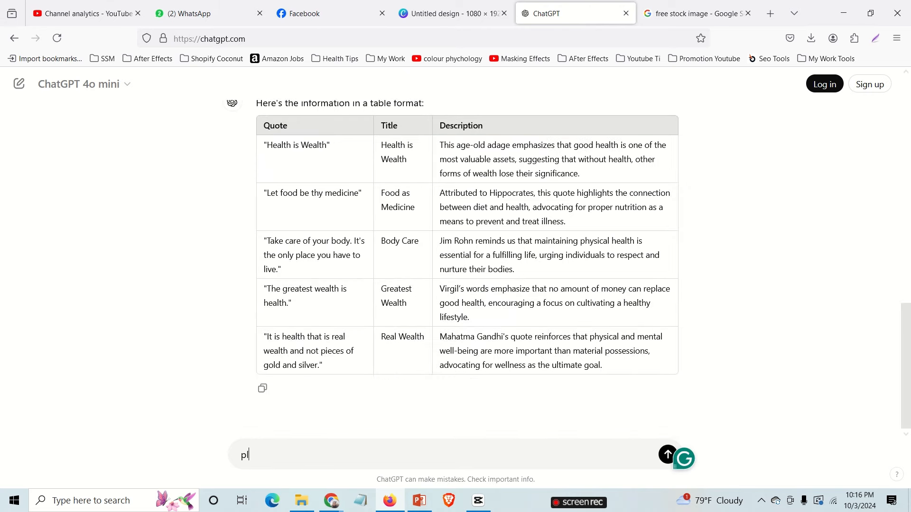
text(ease give me some city question content)
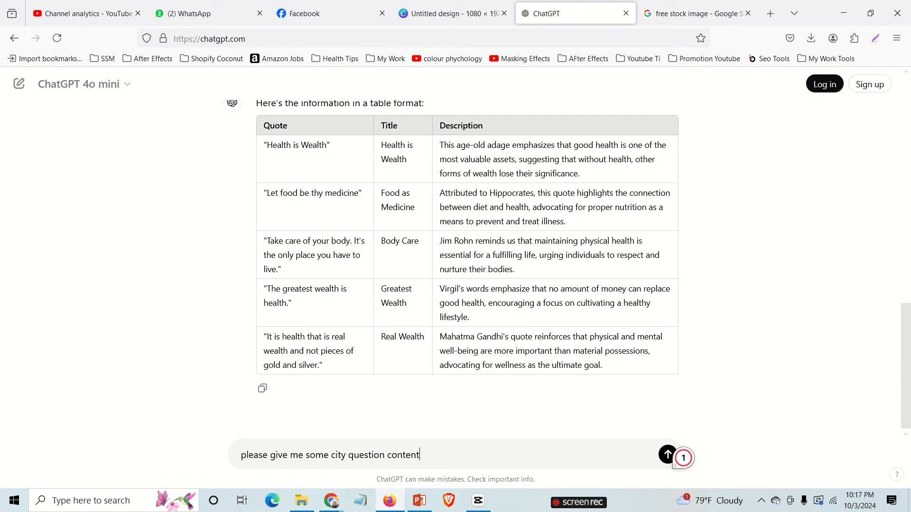
key(Return)
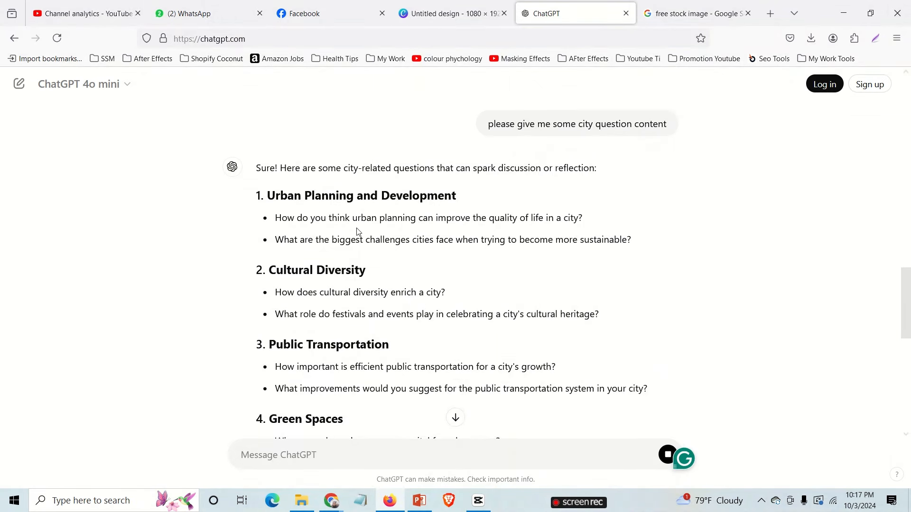
- Look over the city questions in the reply and check what the ChatGPT model selector offers
drag(327, 219, 471, 230)
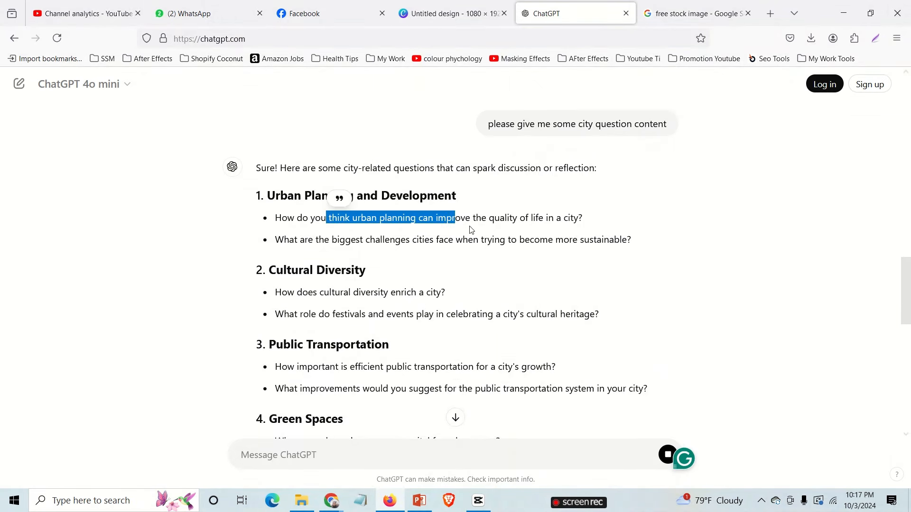
click(53, 87)
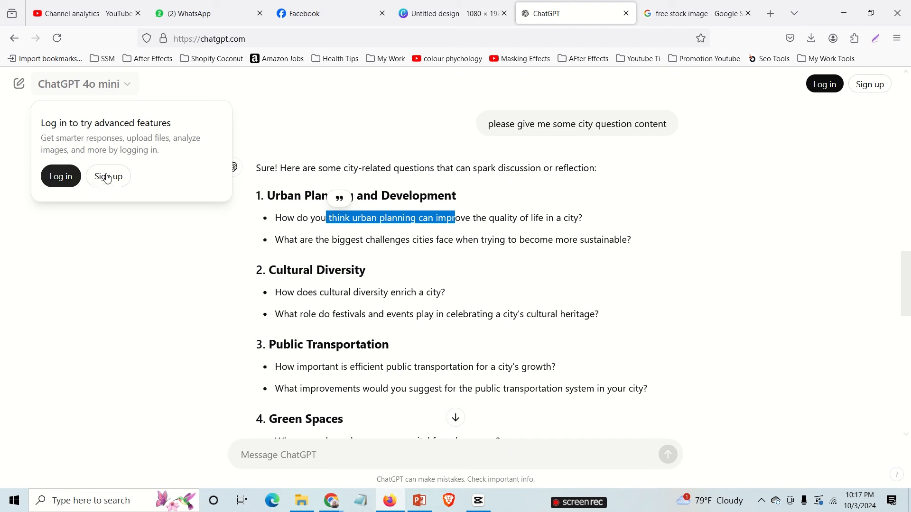
click(593, 116)
scroll(380, 204, up, 2)
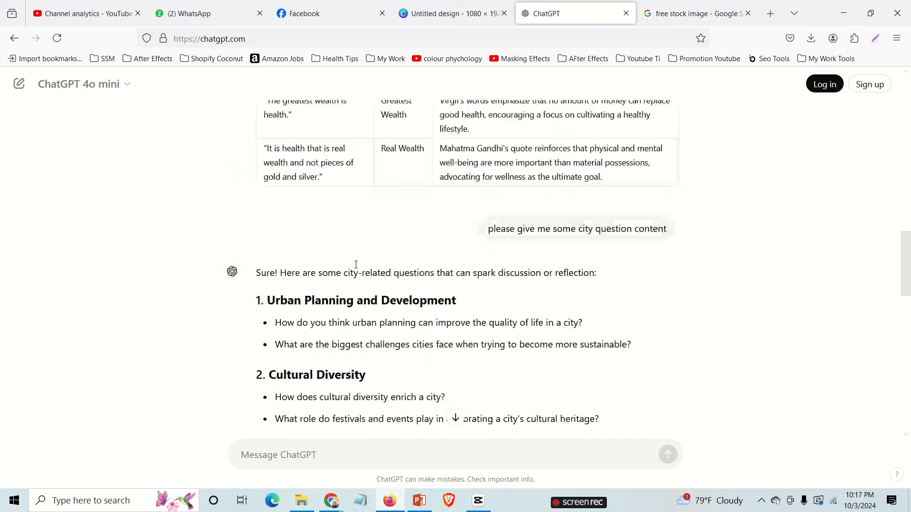
scroll(348, 266, down, 2)
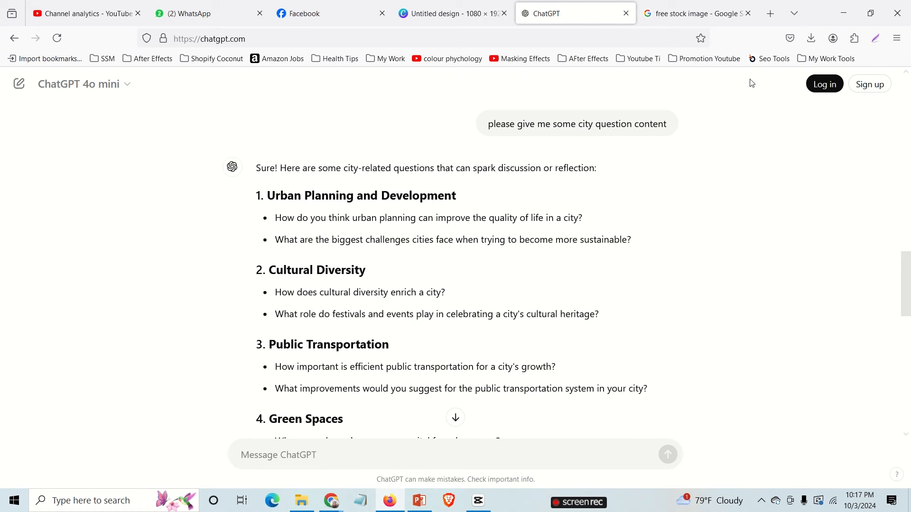
- Search Google for "chatgpt" in a new browser tab, close it and return to the existing ChatGPT conversation
click(770, 13)
click(276, 44)
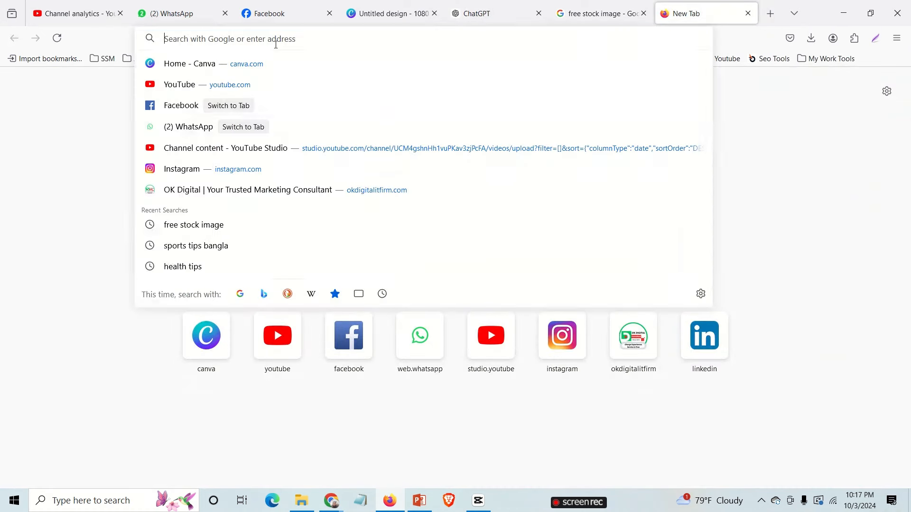
text(chat)
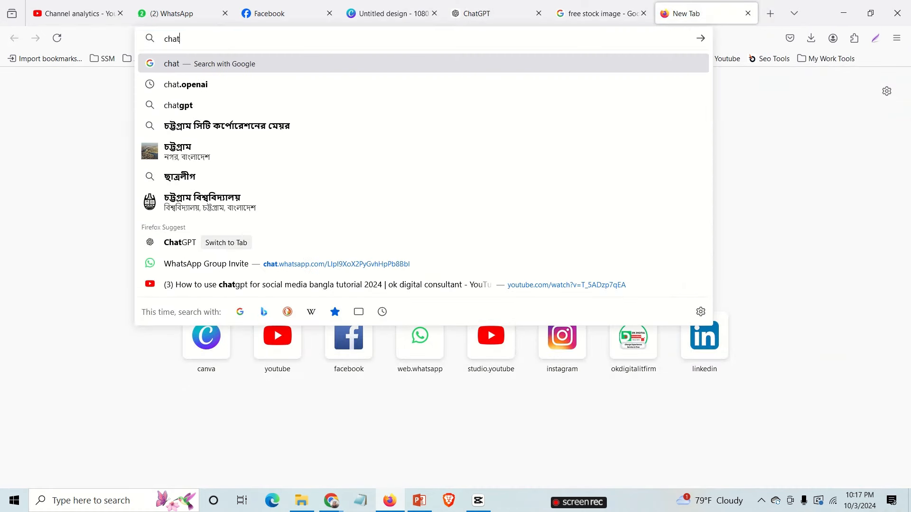
text(gpt)
key(Return)
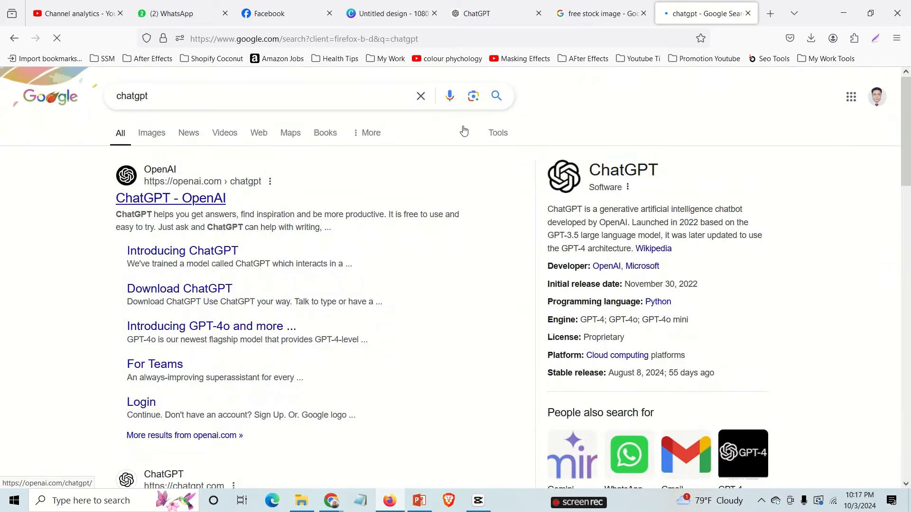
click(748, 14)
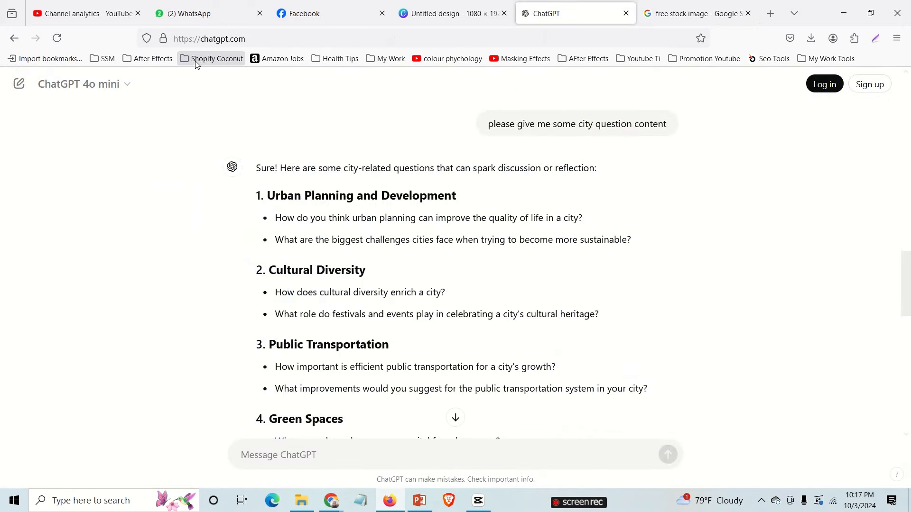
click(13, 42)
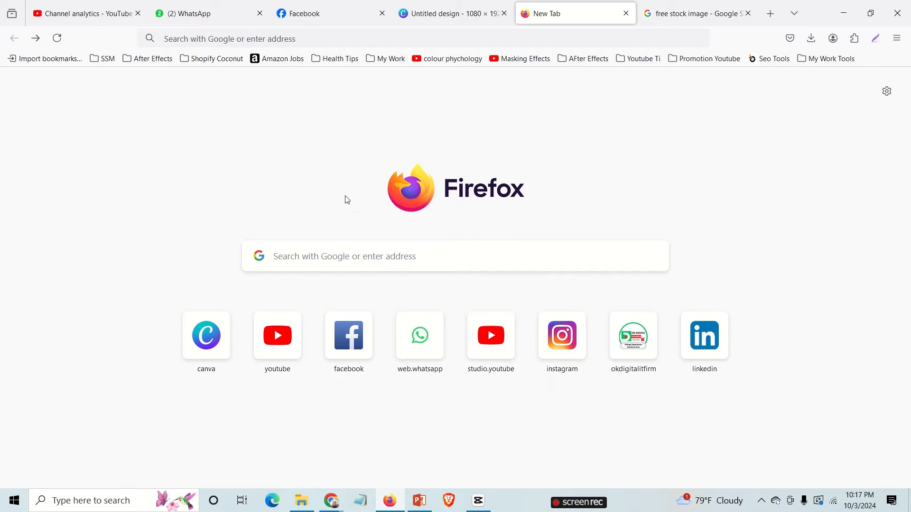
click(36, 38)
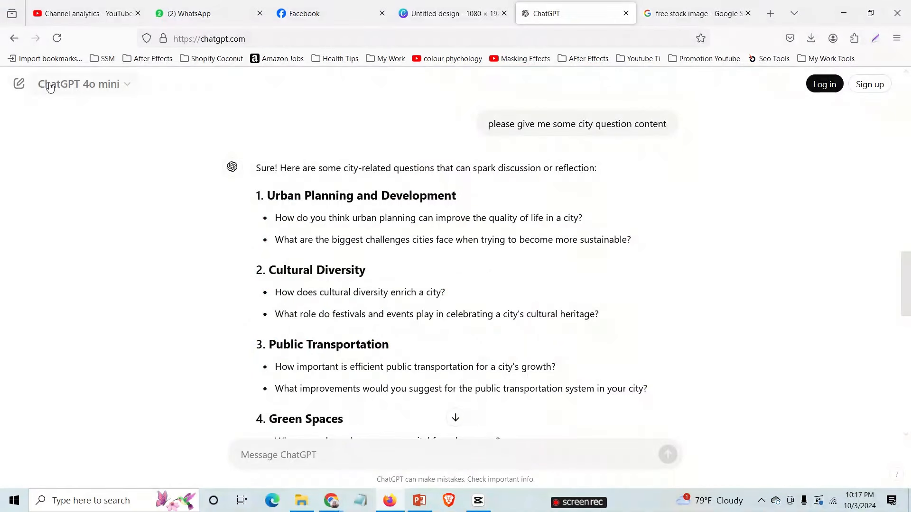
- Clear the current chat and send the prompt "please give me a questions city reels" in a new one
click(23, 87)
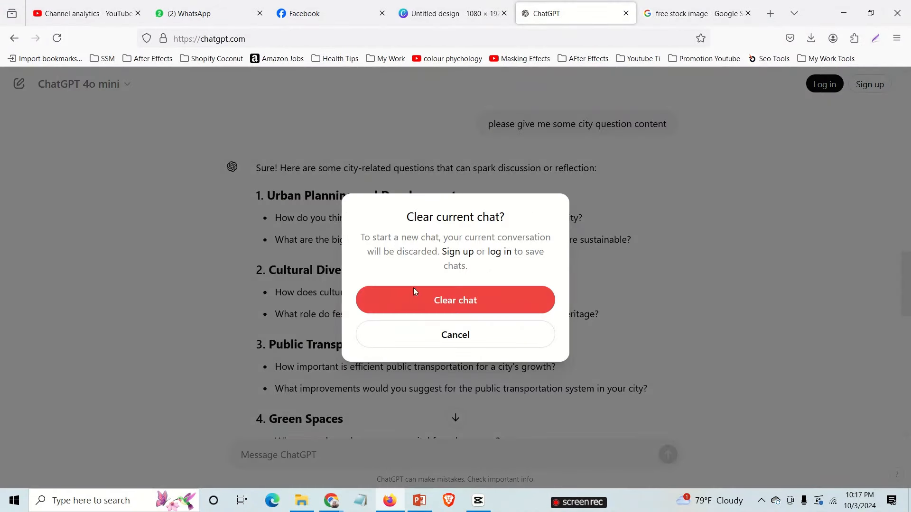
click(465, 307)
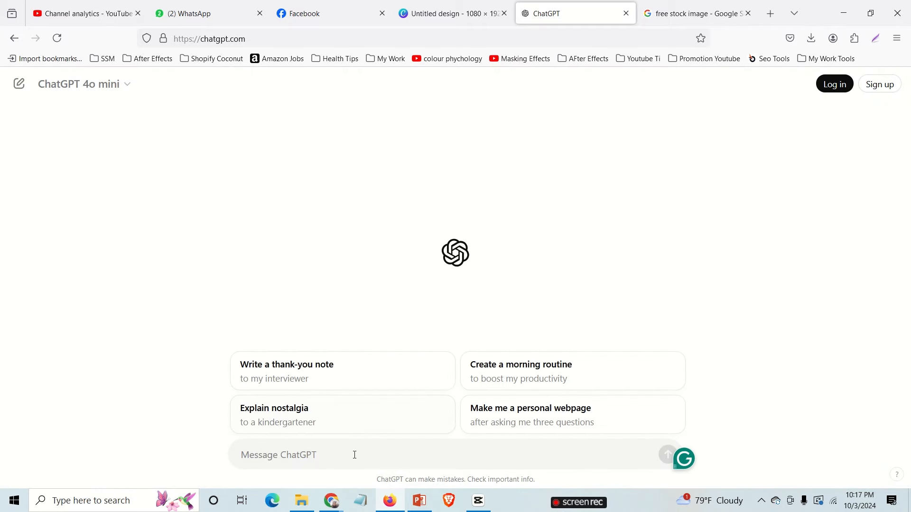
text(please)
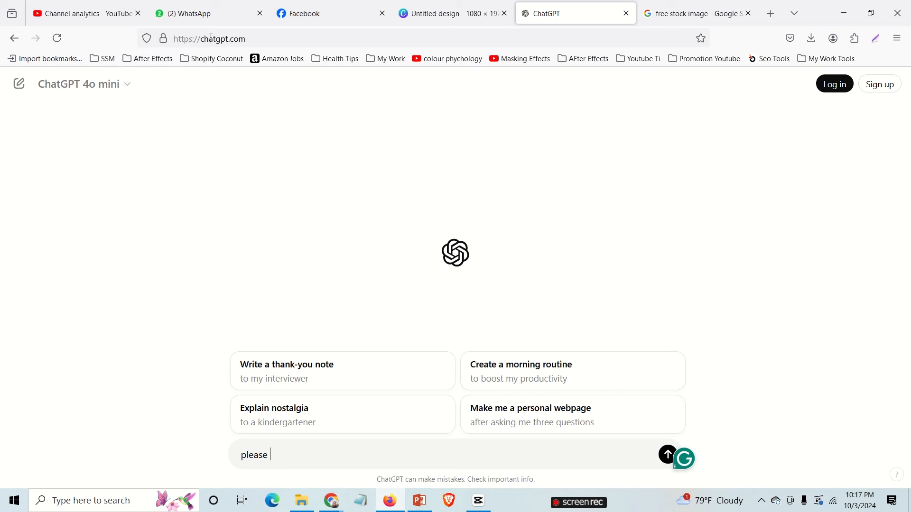
text(give me a question)
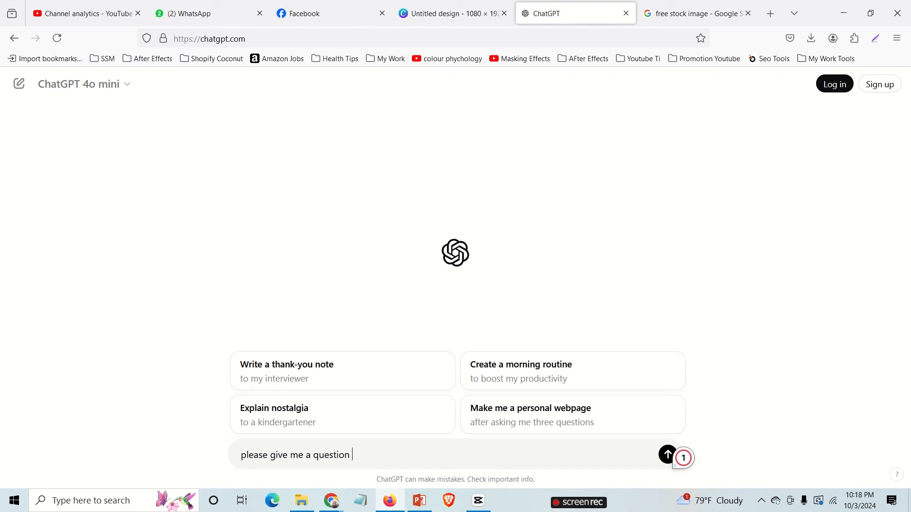
text(reels city)
key(BackSpace)
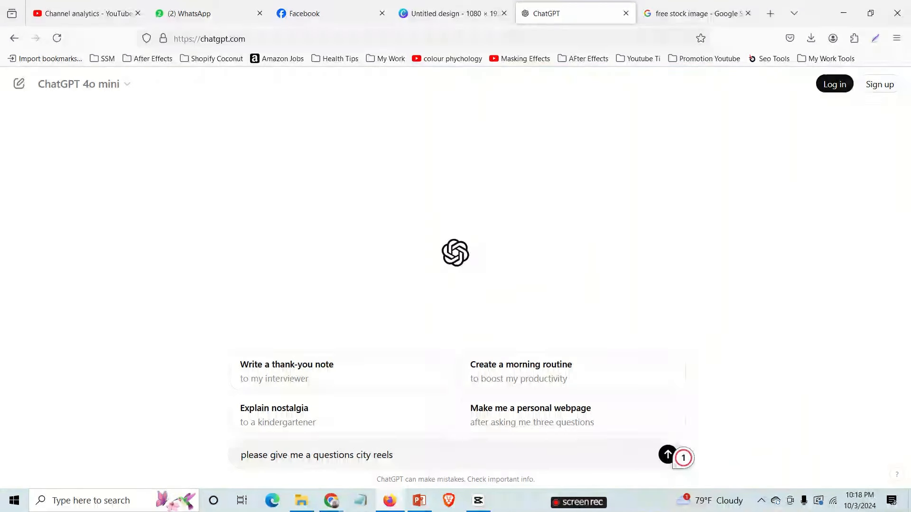
key(Return)
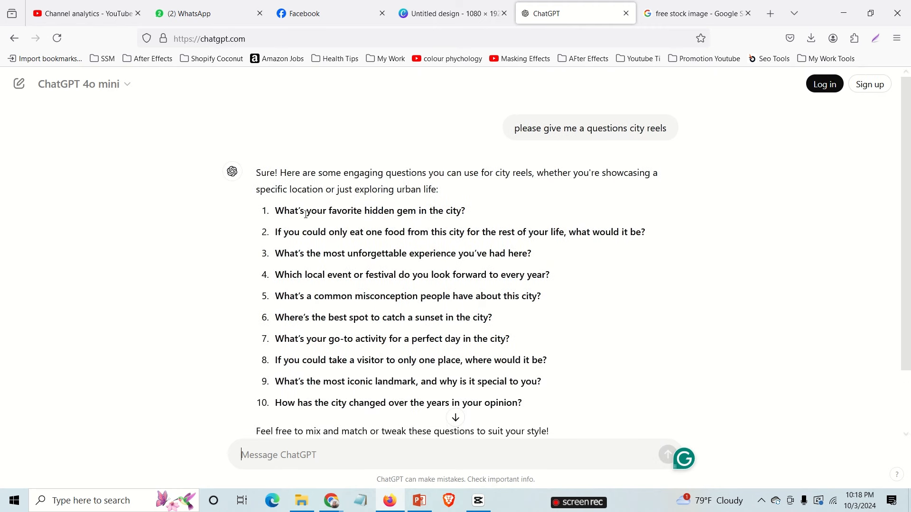
- Send the follow-up prompt "please give me 4 options with answers" and look over the reply
drag(294, 209, 489, 214)
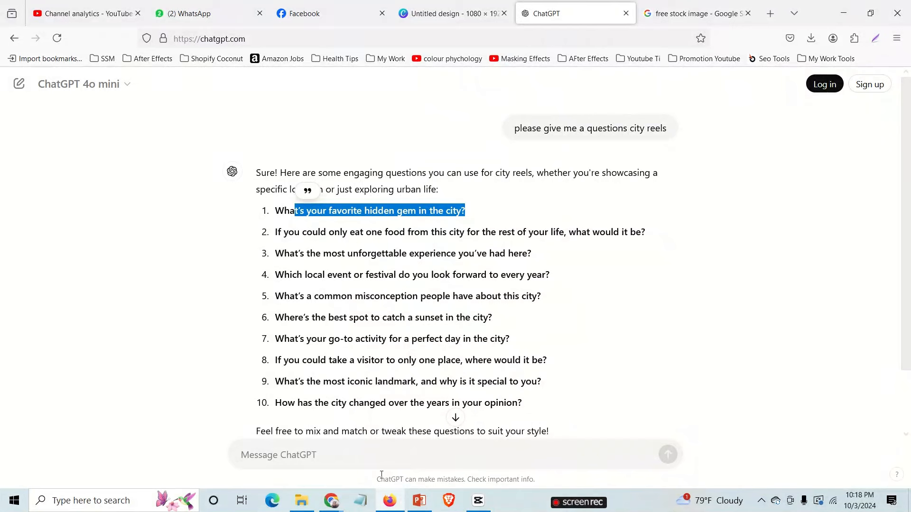
click(331, 458)
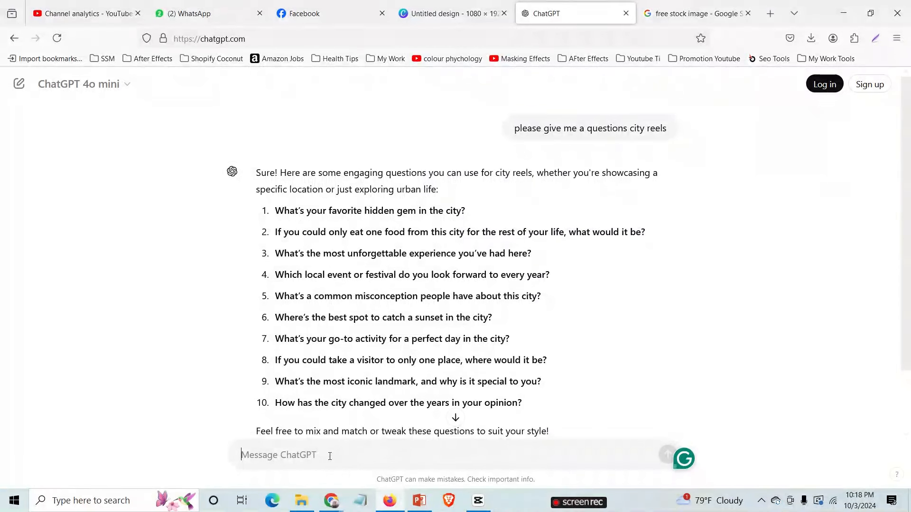
text(please give me )
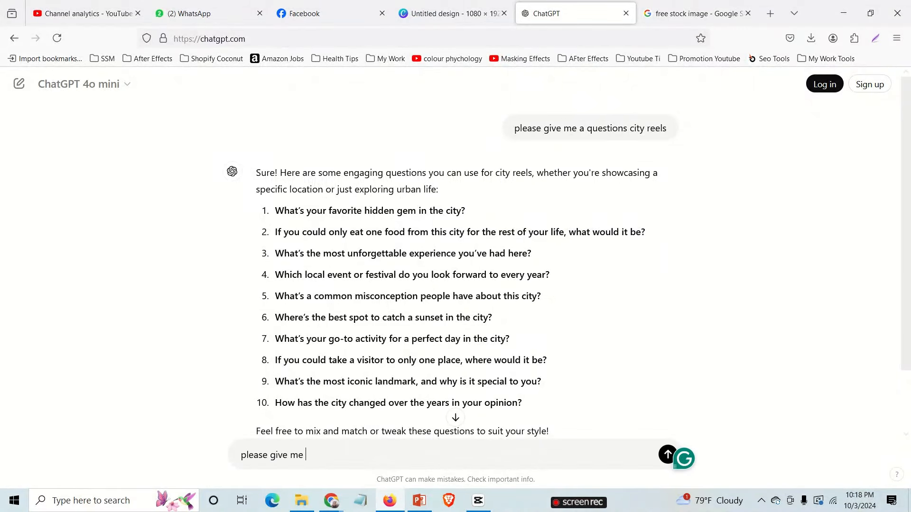
text(so)
text(me)
key(BackSpace)
key(BackSpace)
key(BackSpace)
key(BackSpace)
text(4 options with )
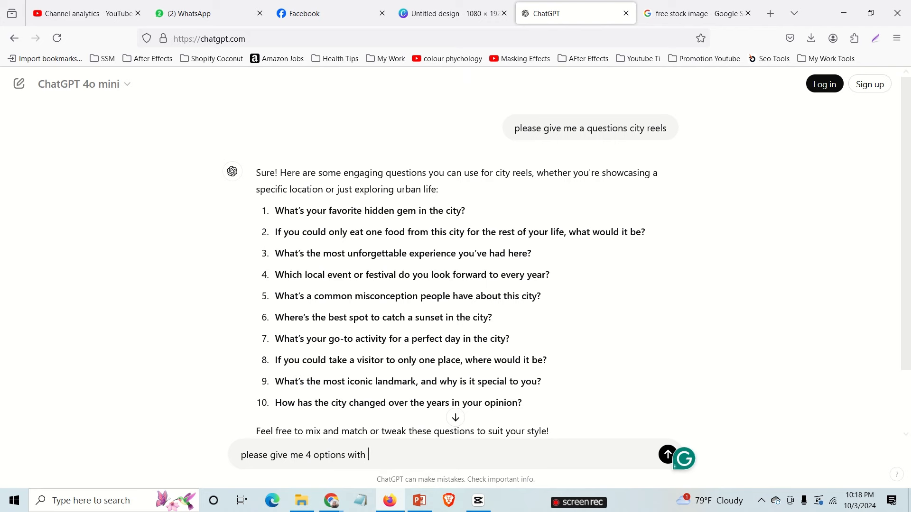
text(ans)
text(wets)
key(Return)
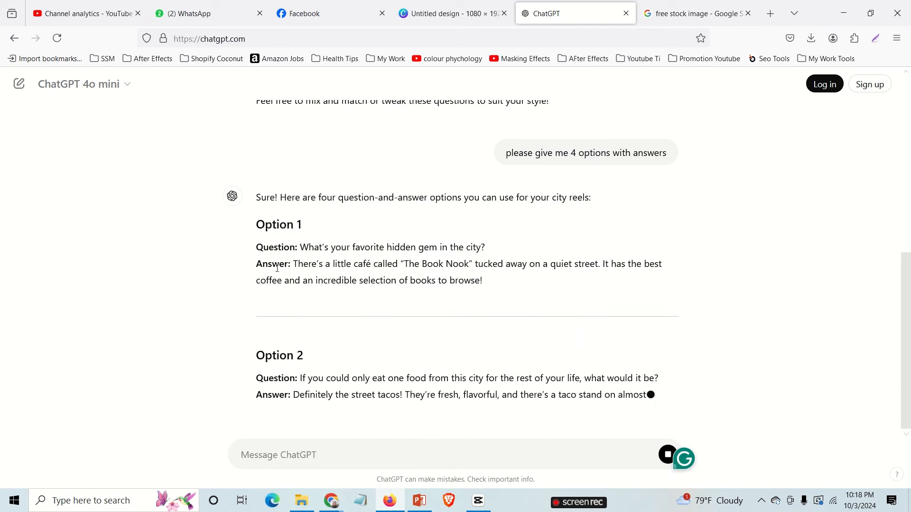
scroll(410, 303, up, 5)
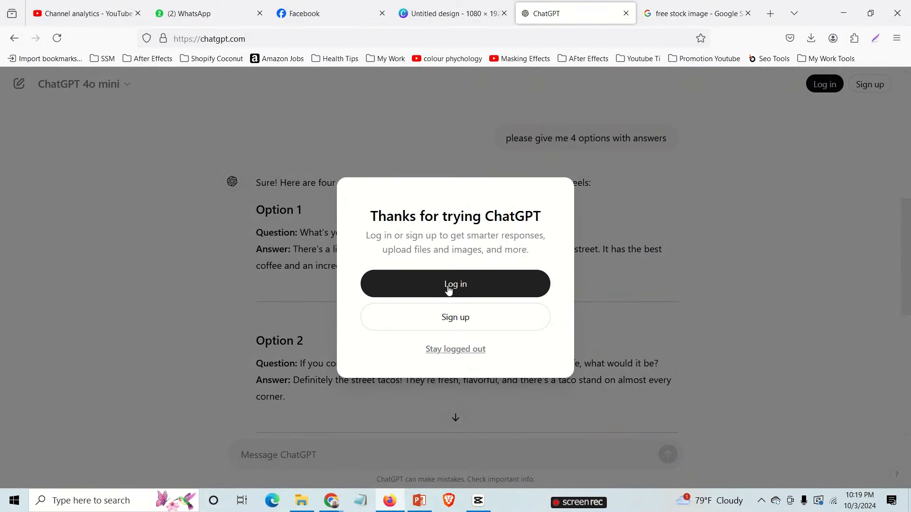
- Sign in to ChatGPT with the first listed Google account and dismiss the getting-started tips
click(532, 314)
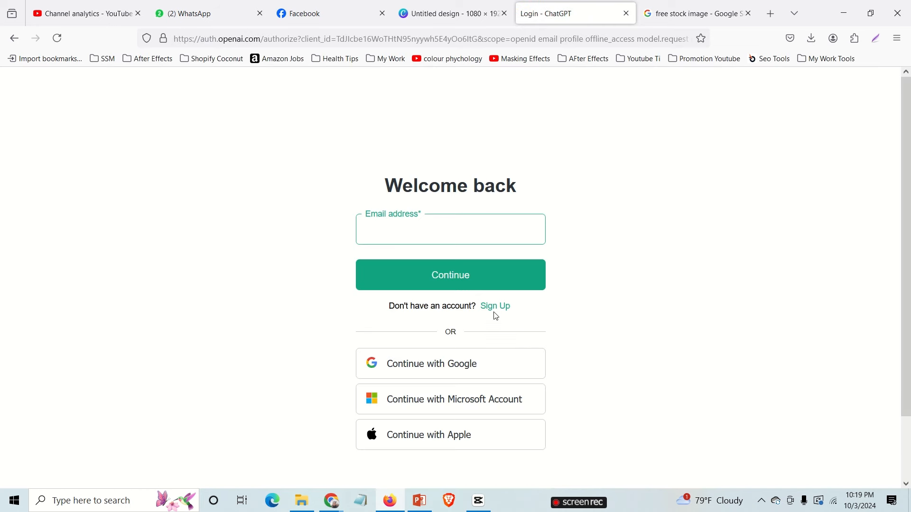
click(447, 356)
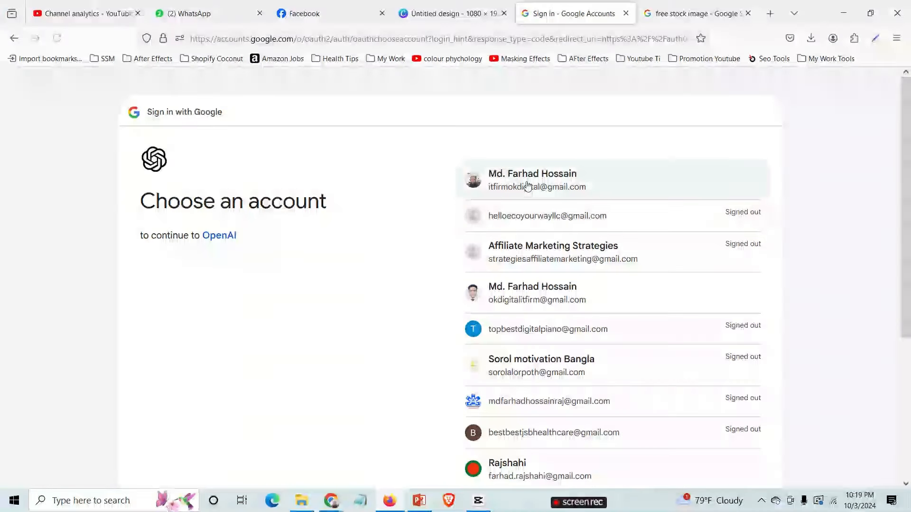
click(529, 185)
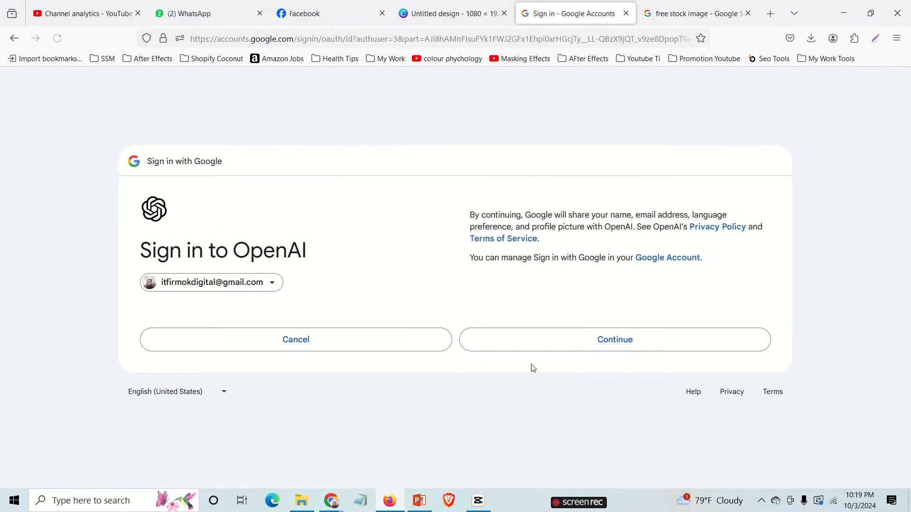
click(567, 339)
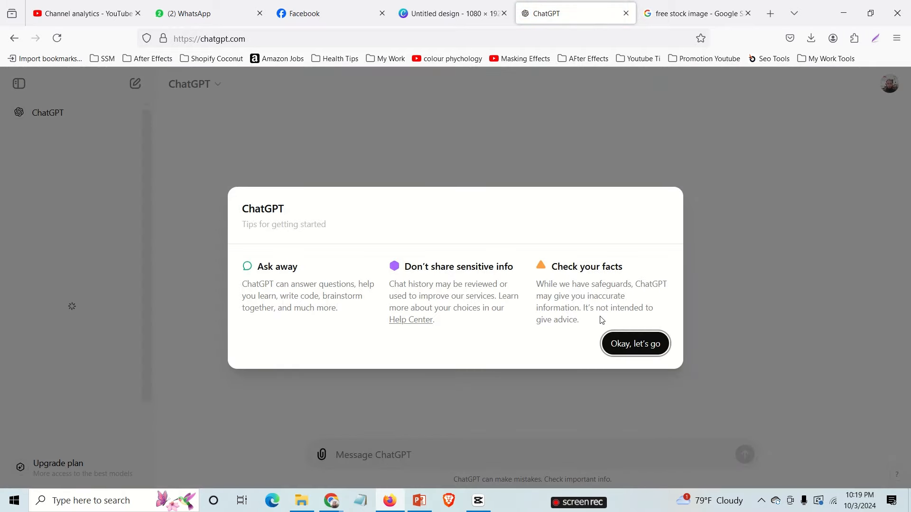
click(642, 347)
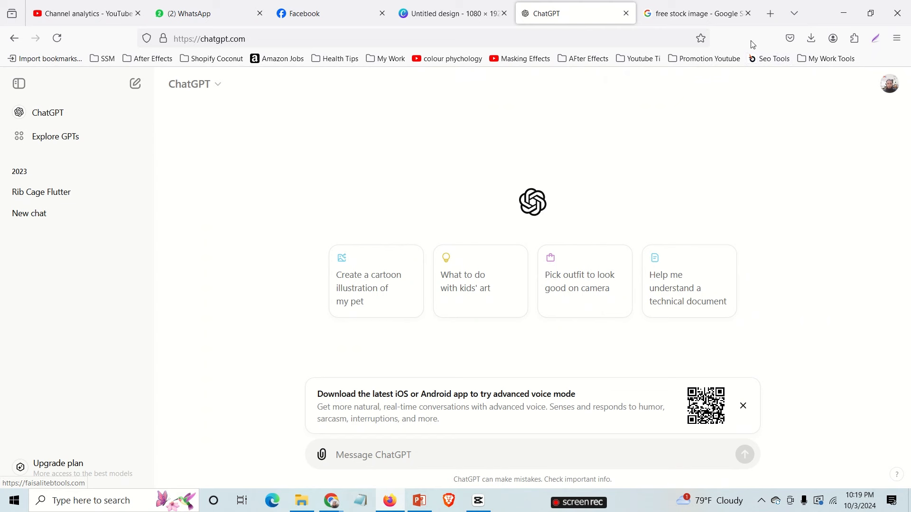
- Look at the "free stock image" search results and return to ChatGPT
mouse_move(717, 21)
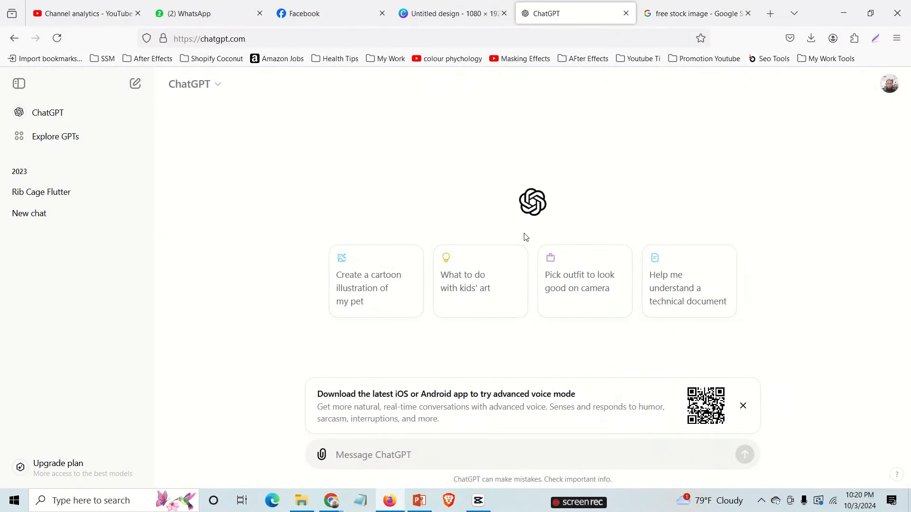
click(683, 14)
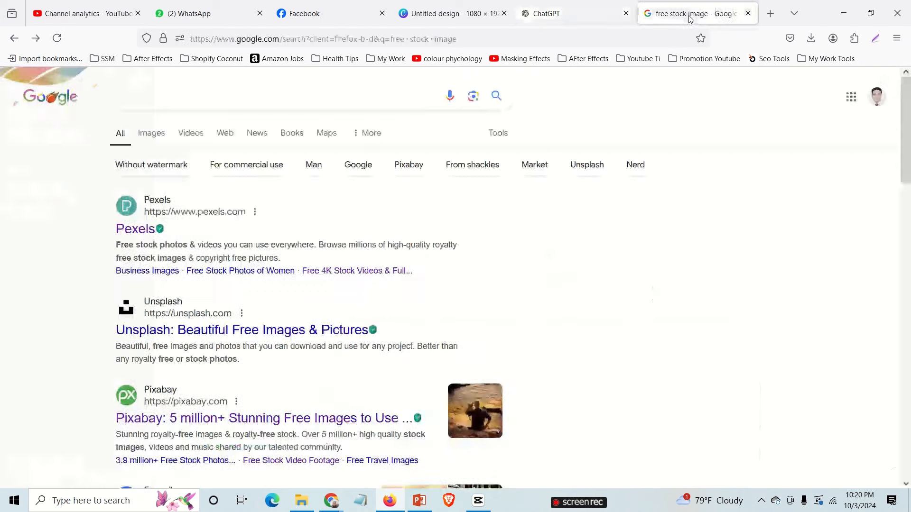
click(597, 14)
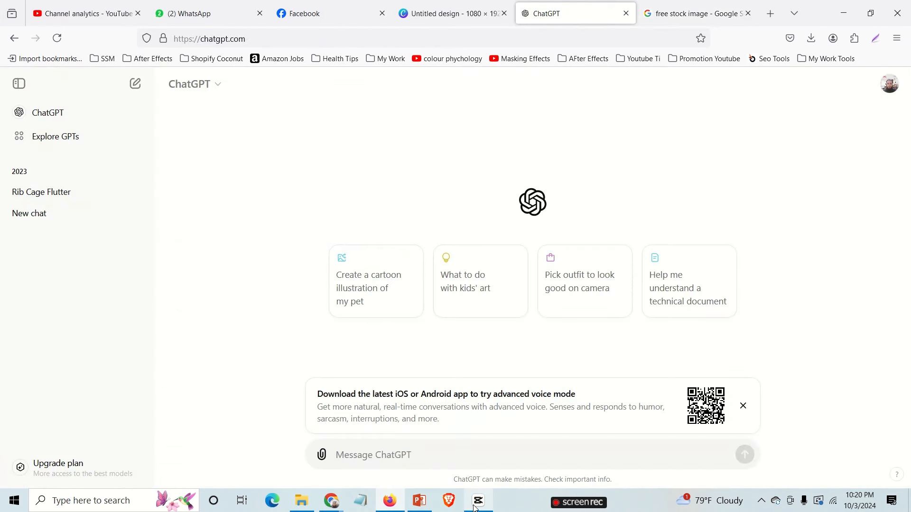
mouse_move(475, 508)
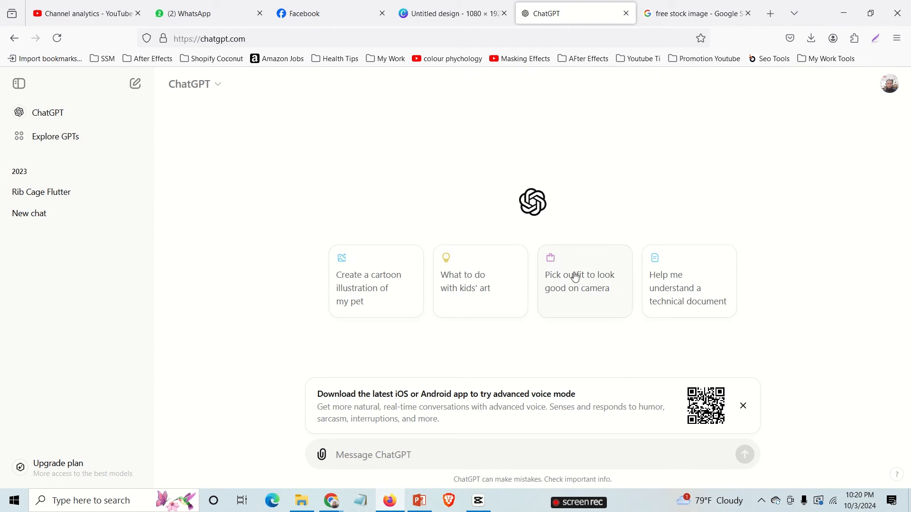
click(441, 14)
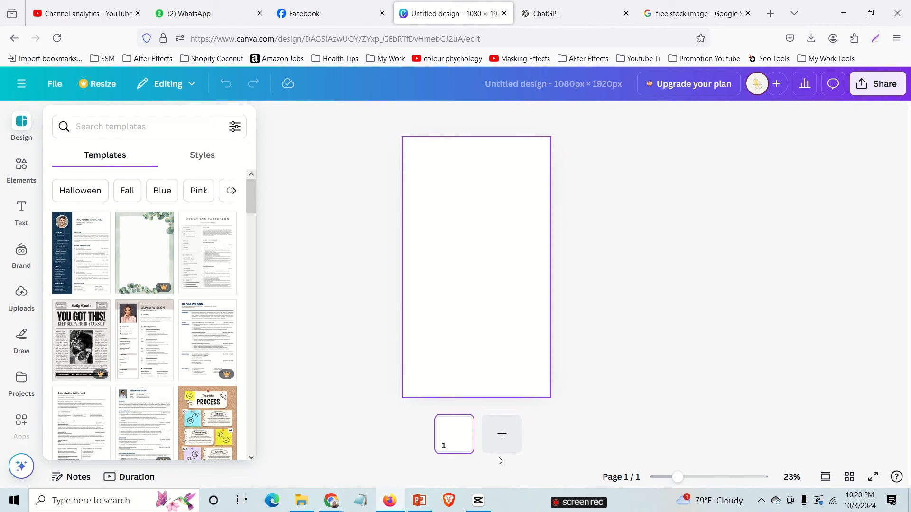
click(451, 444)
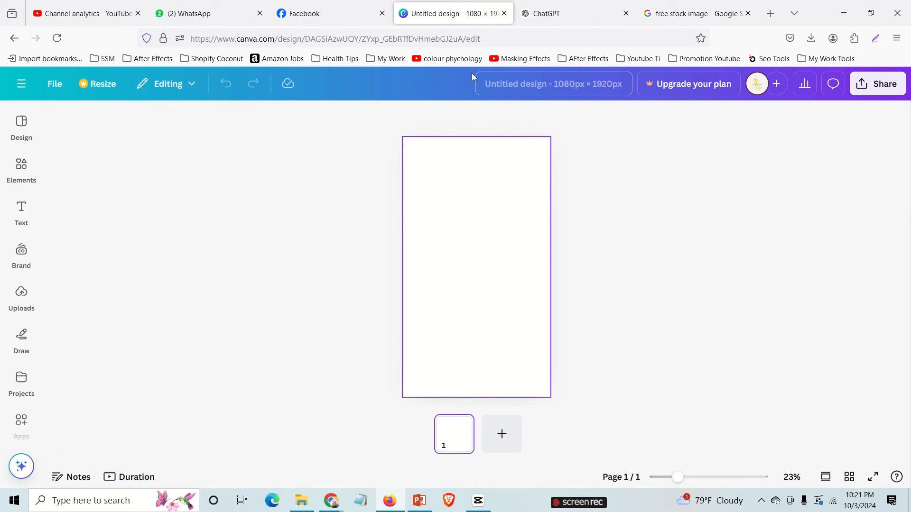
- Send ChatGPT the prompt "please give me a question of city reels with 4 options and answer"
click(591, 13)
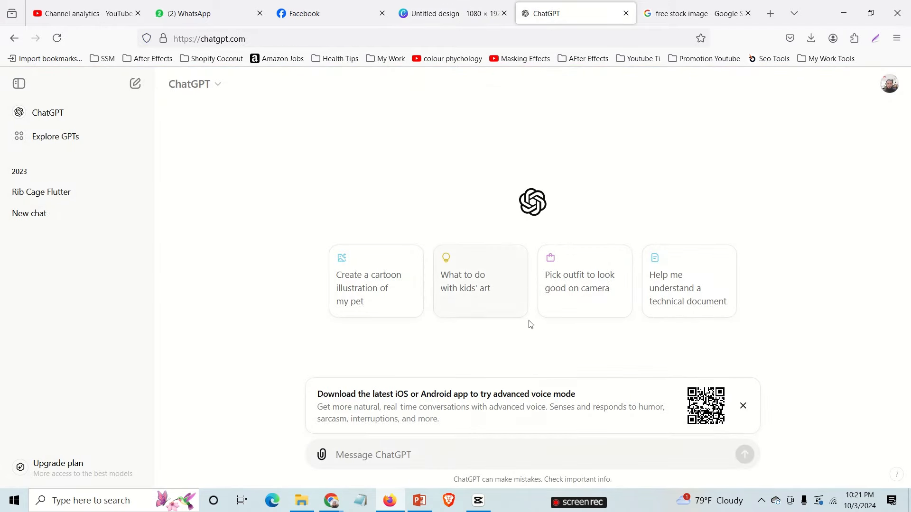
text(pleas)
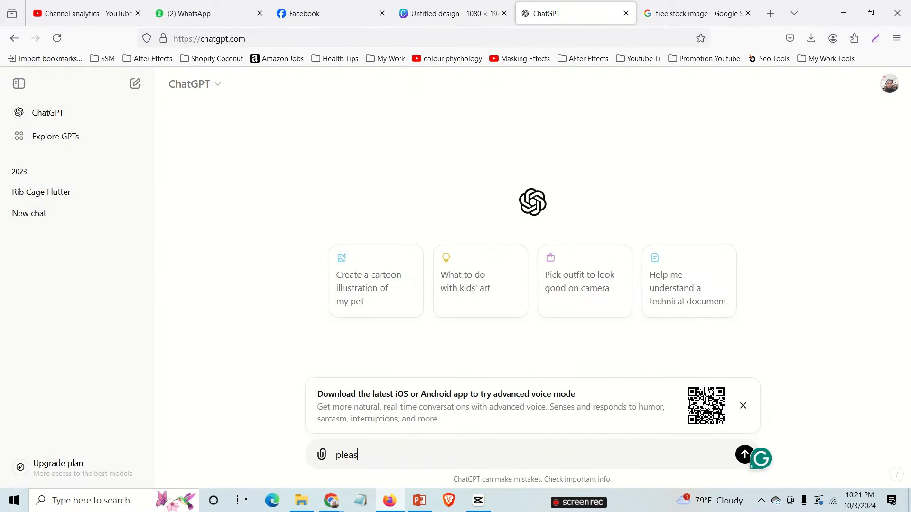
text(e give me a question)
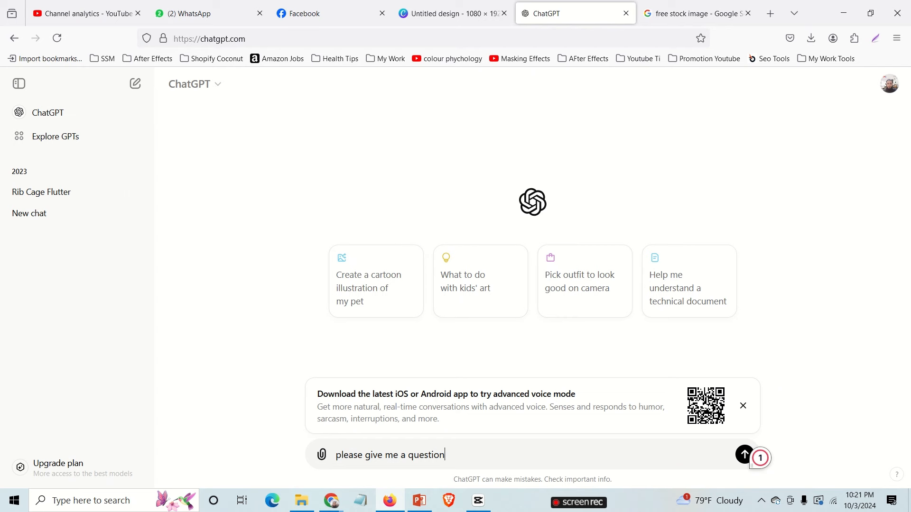
text(of city reels with 4 option)
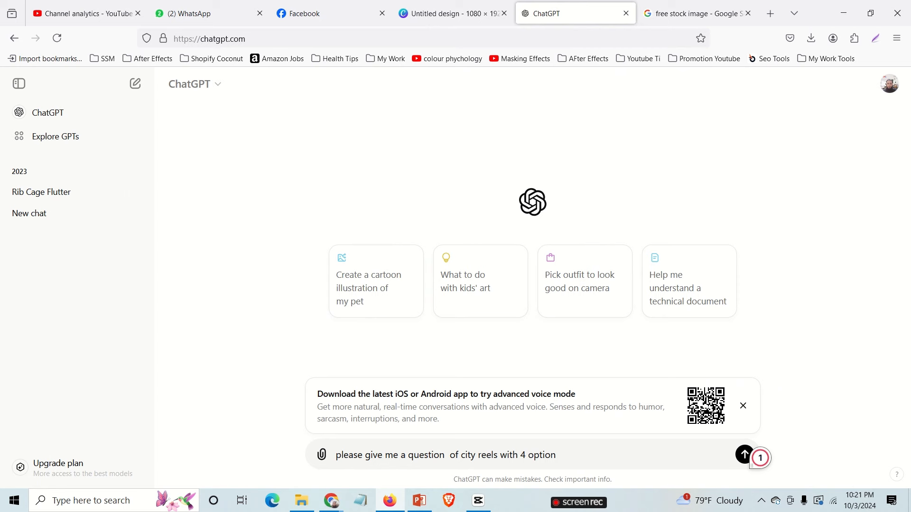
text(s and answer)
key(Return)
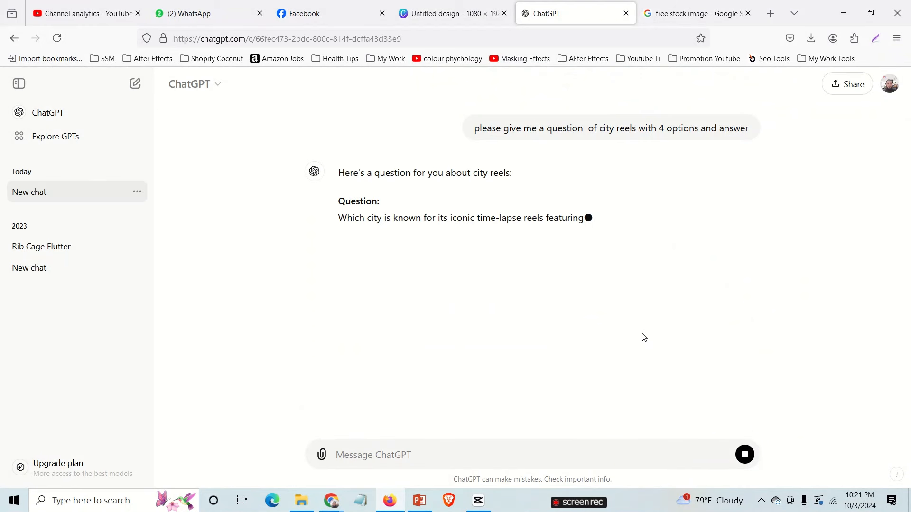
click(743, 407)
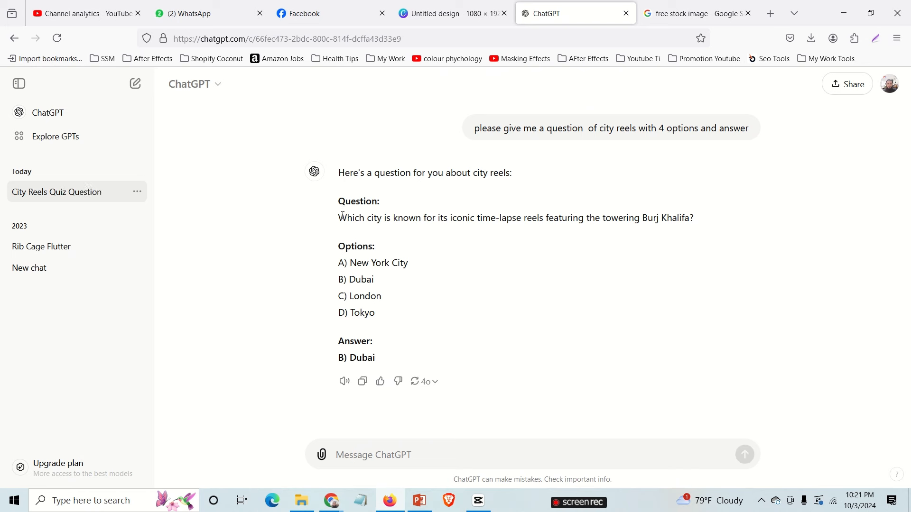
- Copy the question about the city known for Burj Khalifa time-lapse reels from the reply and return to the Canva design
click(401, 457)
drag(343, 218, 710, 218)
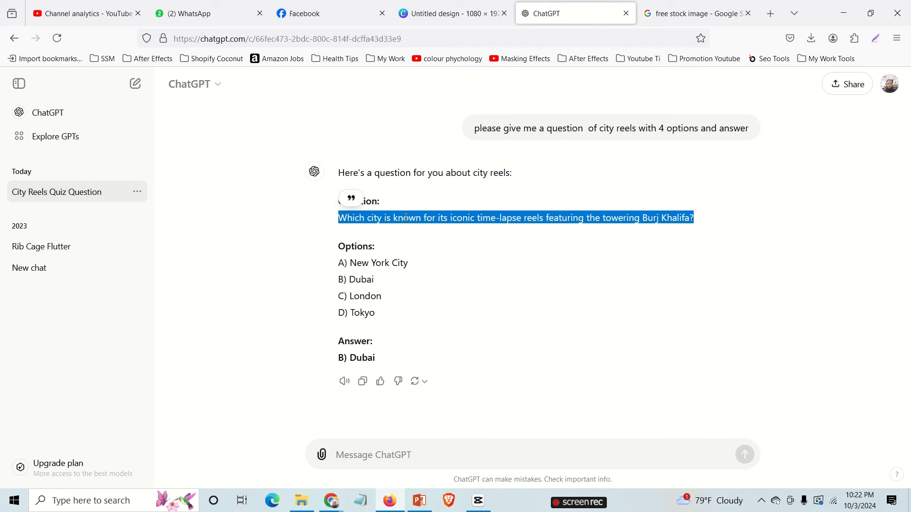
click(439, 14)
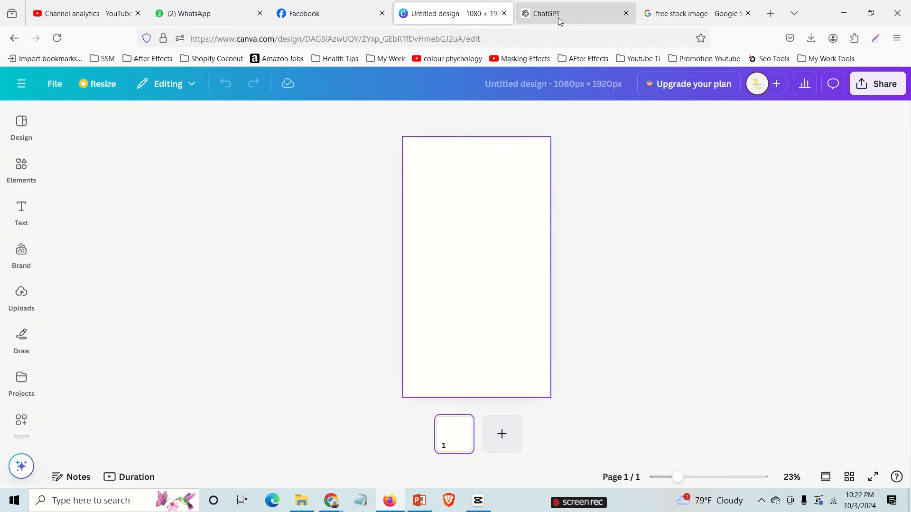
click(579, 18)
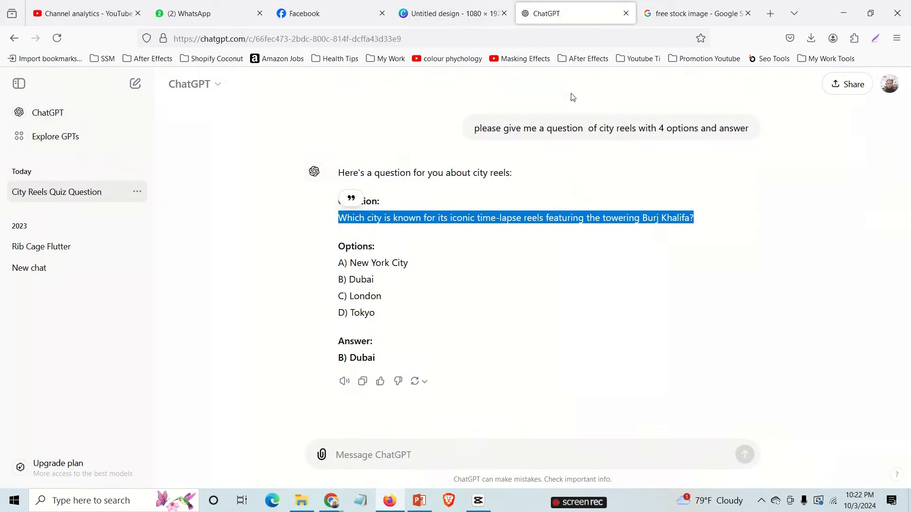
right_click(459, 229)
click(500, 235)
click(461, 17)
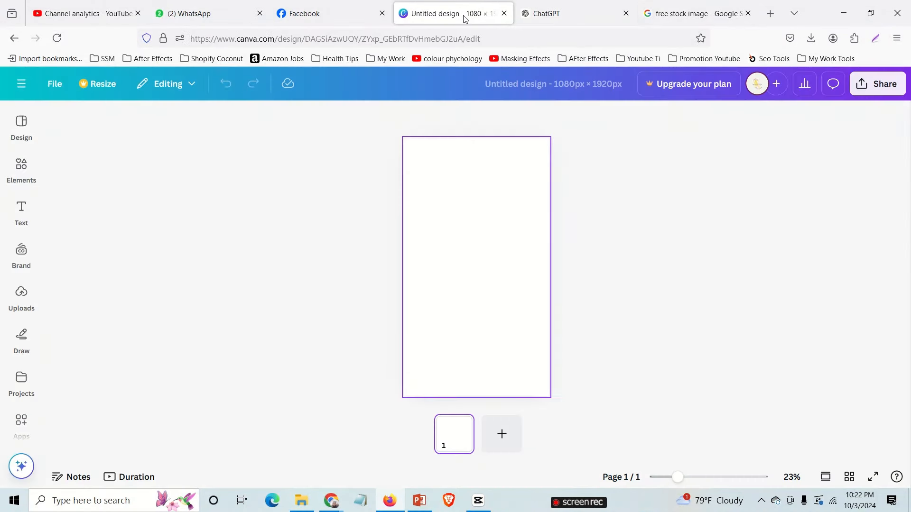
- Open the Canva home page in a new browser tab and return to the untitled 1080 × 1920 px design
click(771, 19)
click(206, 335)
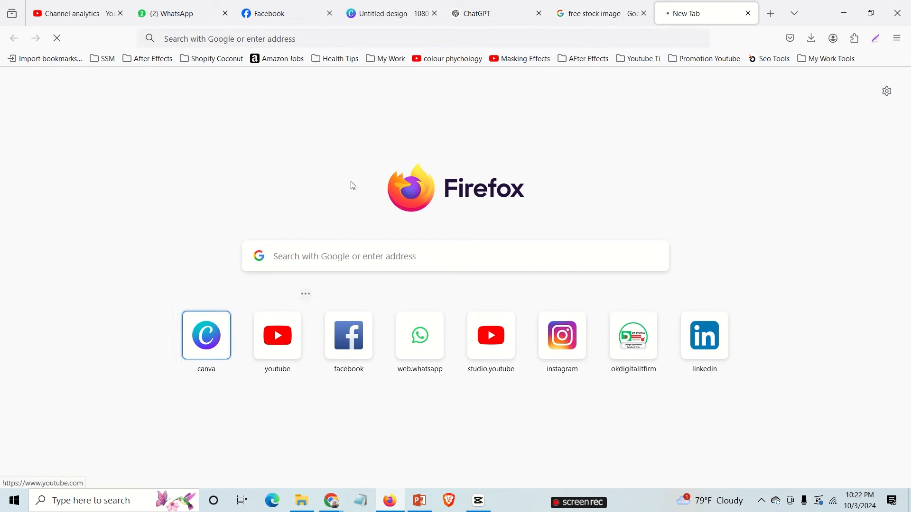
click(408, 15)
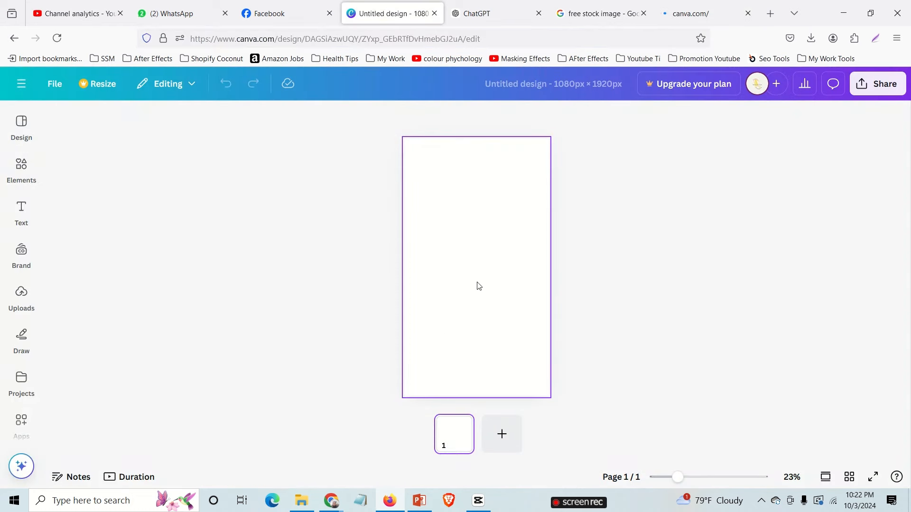
- Set the blank page's background to the solid yellow default color after trying light green
click(472, 162)
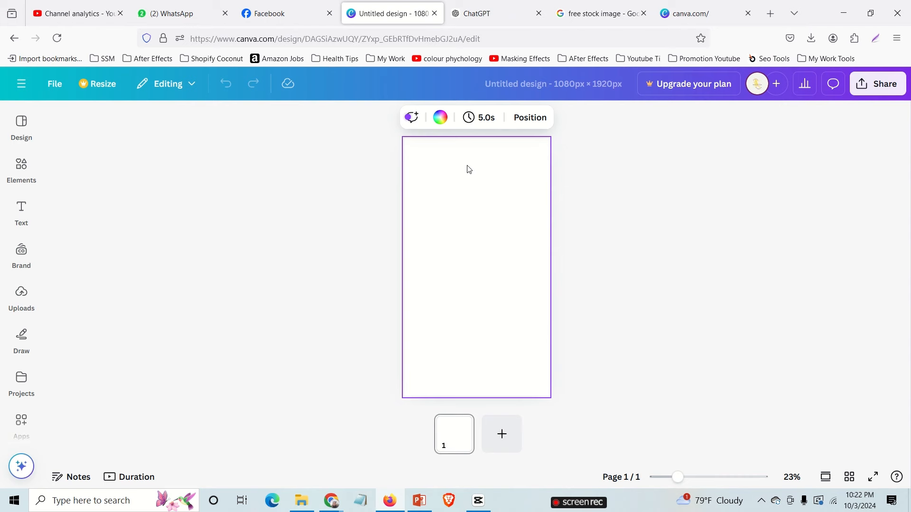
click(22, 214)
click(17, 176)
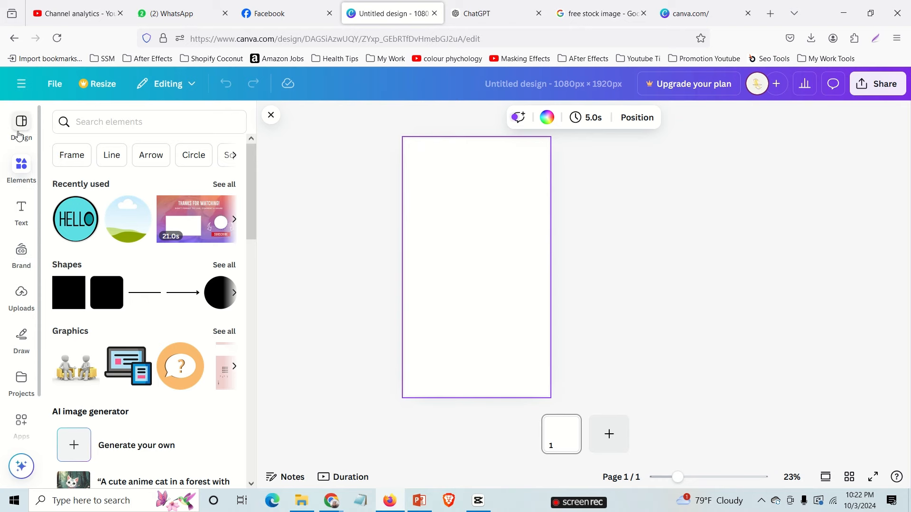
click(109, 122)
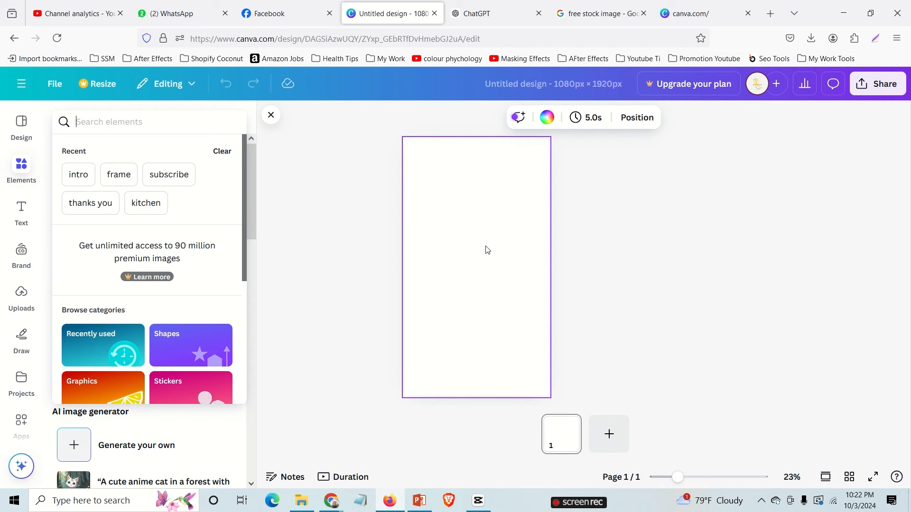
click(545, 118)
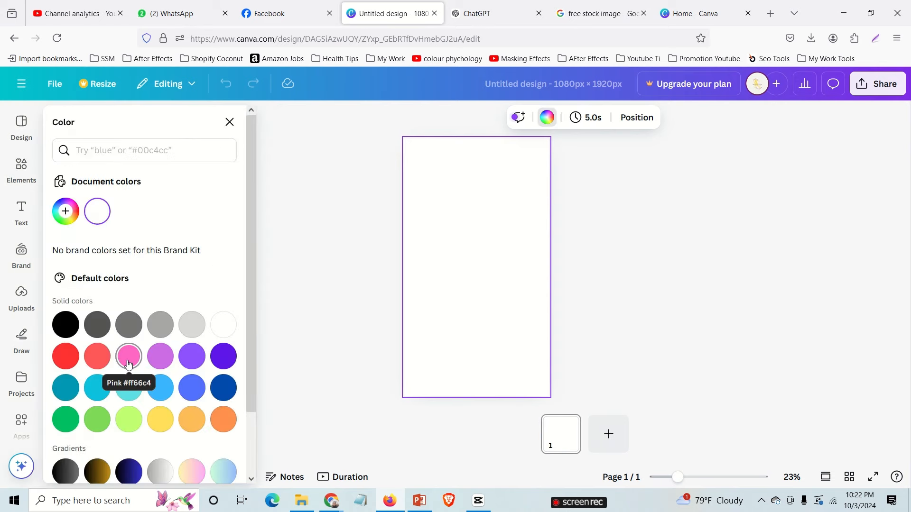
click(127, 429)
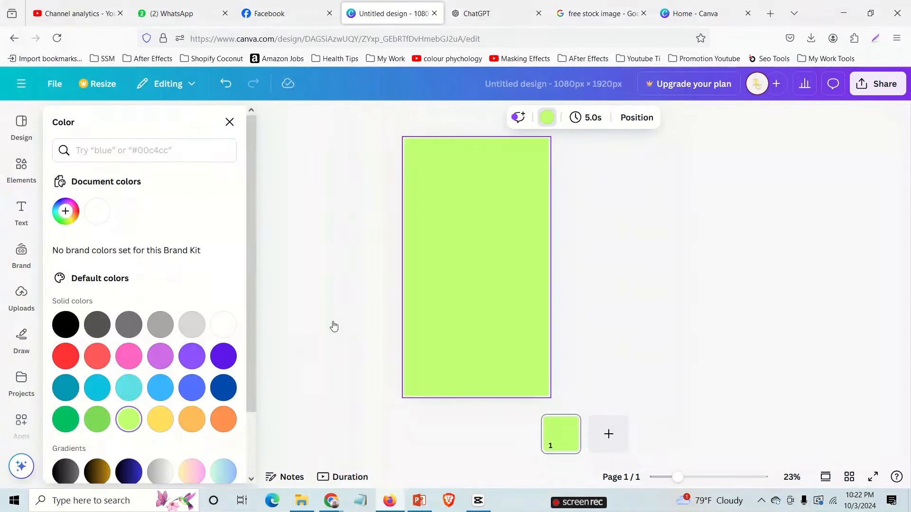
click(160, 425)
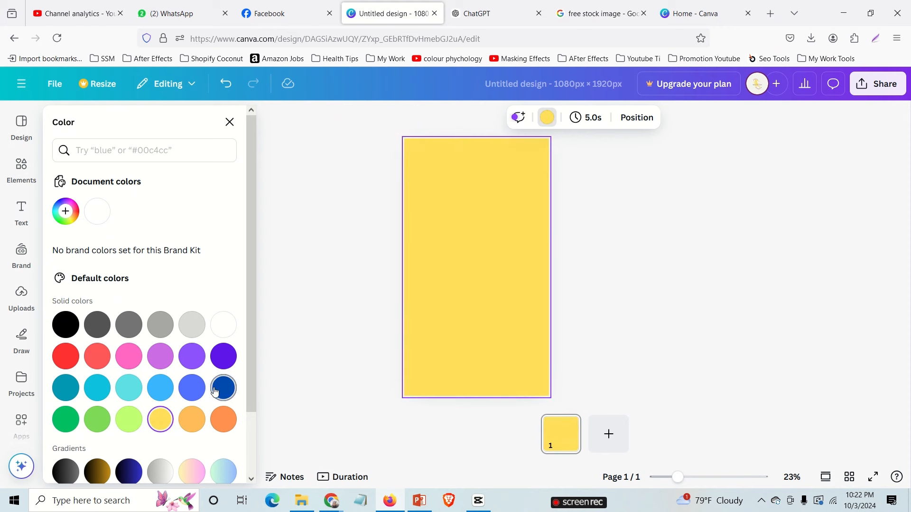
- Search the elements for "city", show all photos, and add the free aerial skyline photo with the pink sunset sky to the page
click(18, 172)
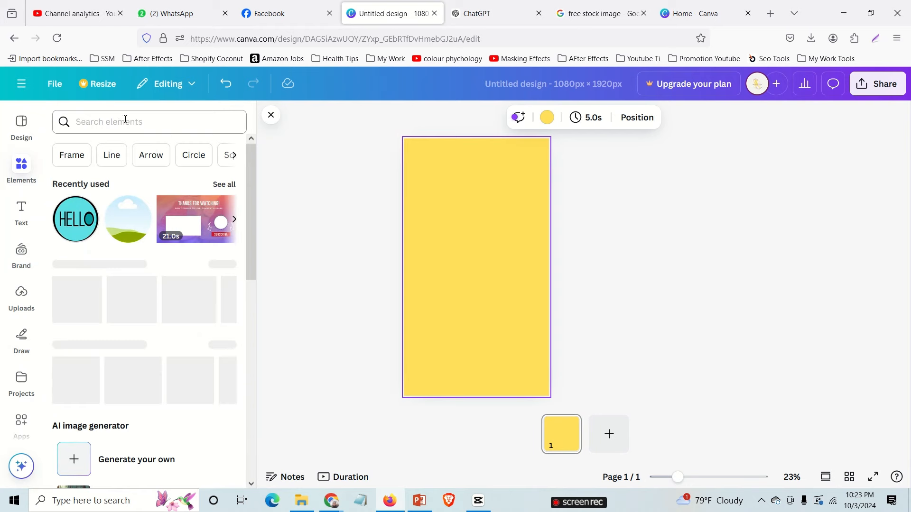
click(187, 122)
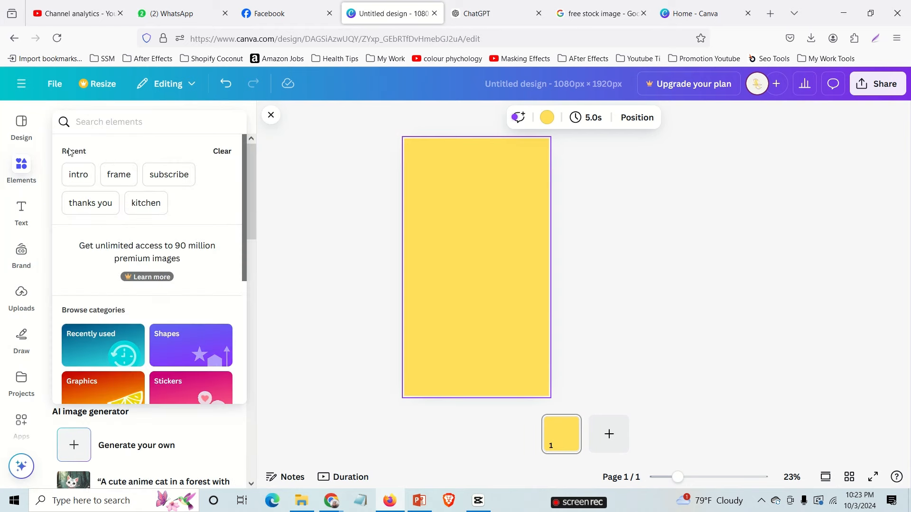
text(city)
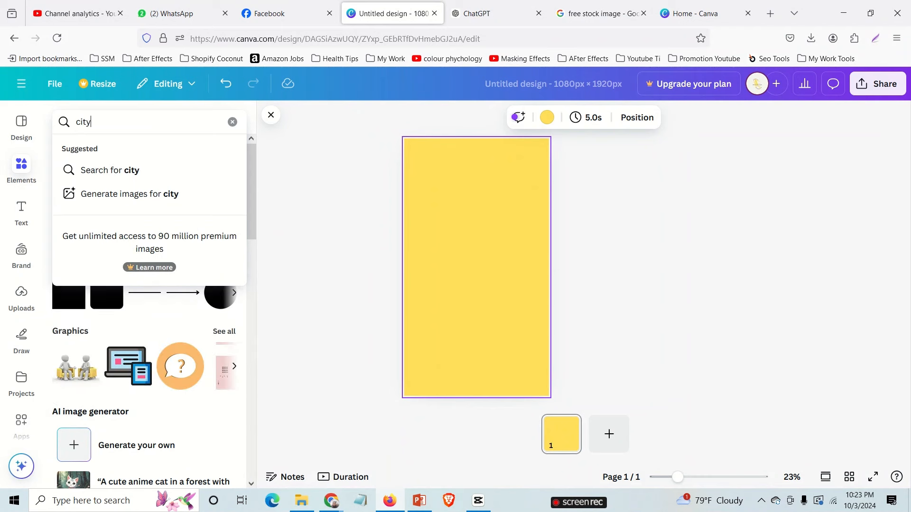
key(Return)
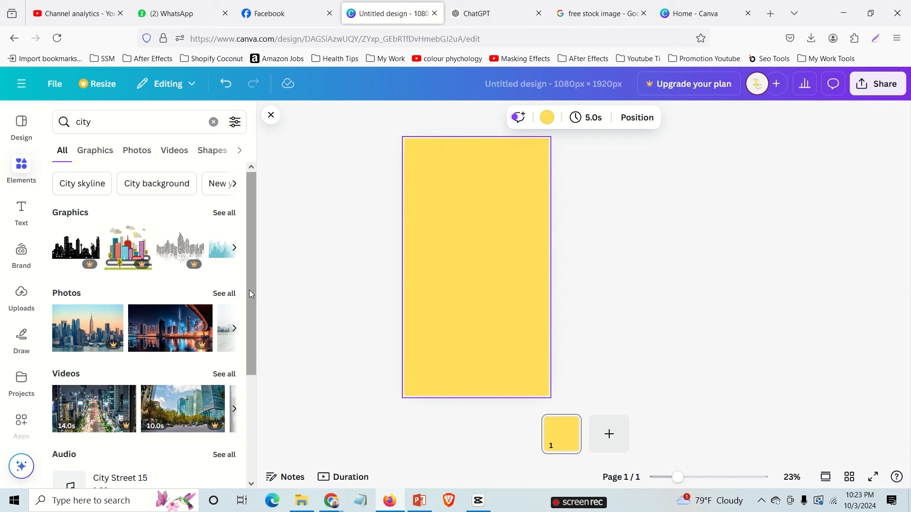
click(222, 294)
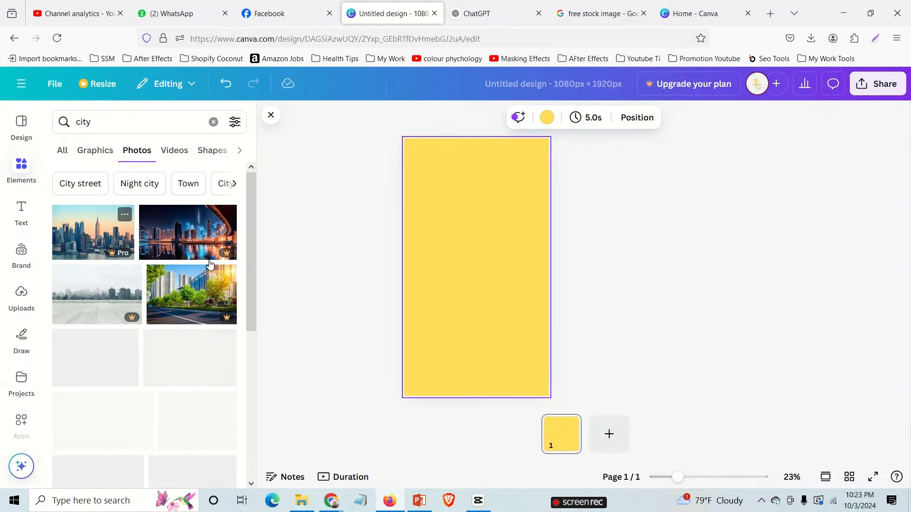
scroll(191, 290, down, 2)
click(191, 290)
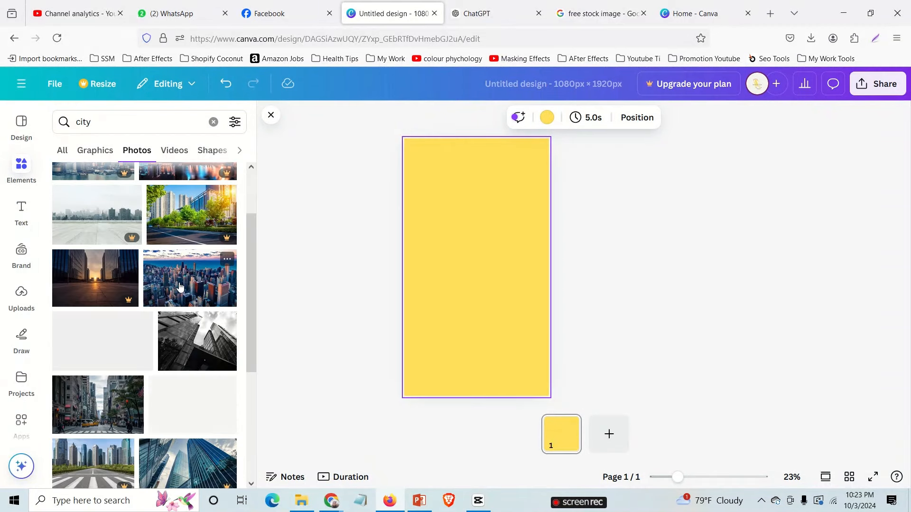
- Position the city photo at the top of the page and enlarge it to span the full width, with its sky extending above the page
drag(472, 232, 459, 139)
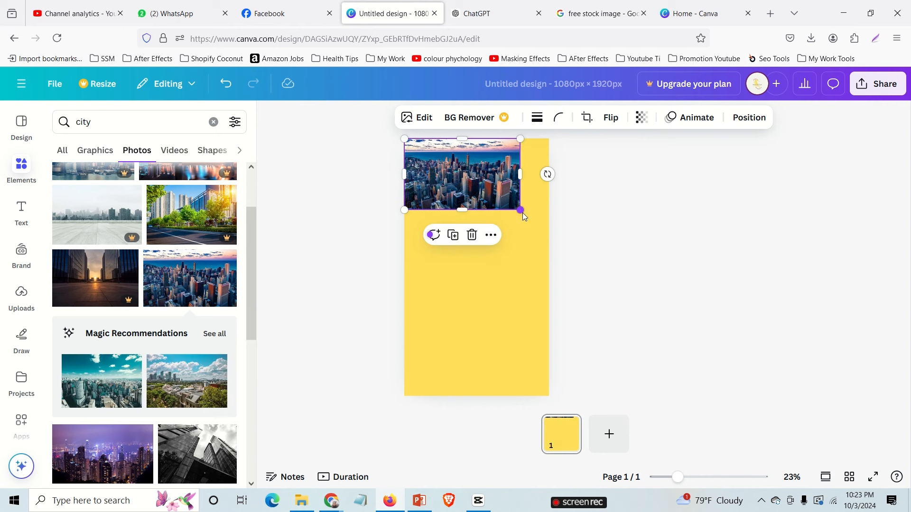
click(569, 209)
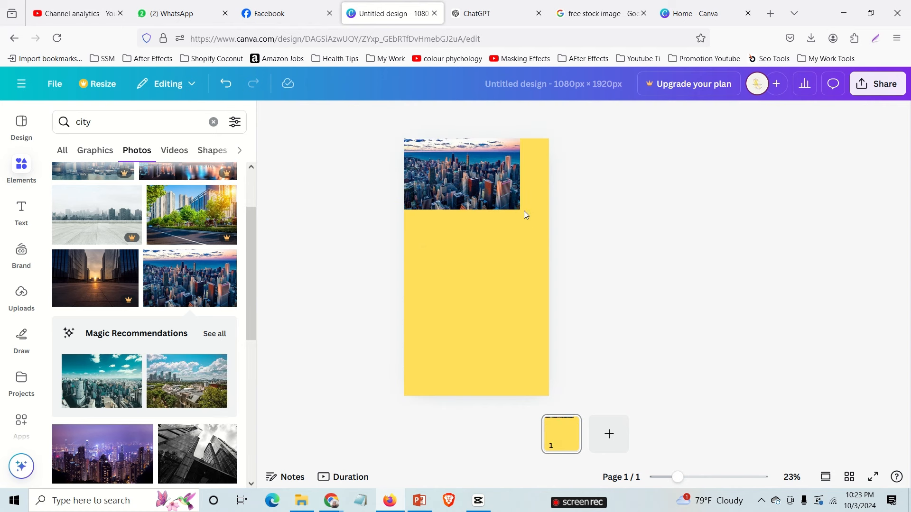
click(508, 203)
drag(521, 210, 499, 175)
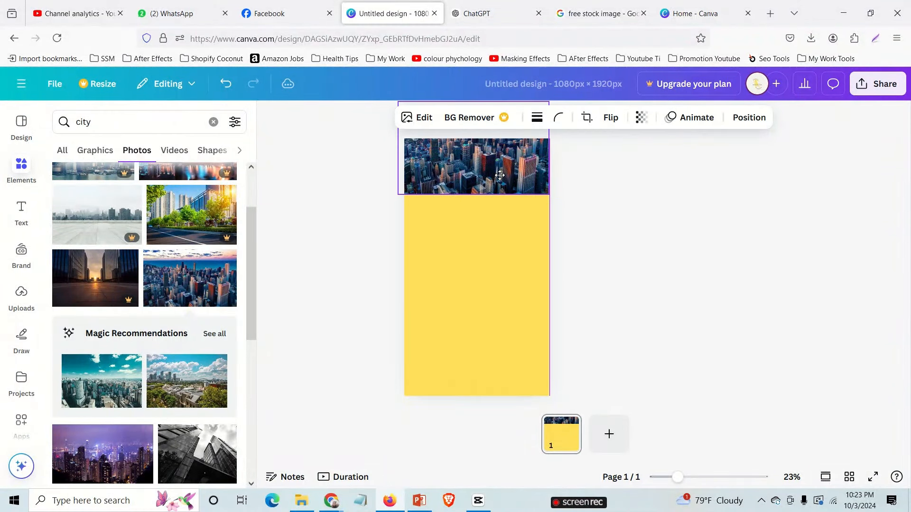
click(585, 204)
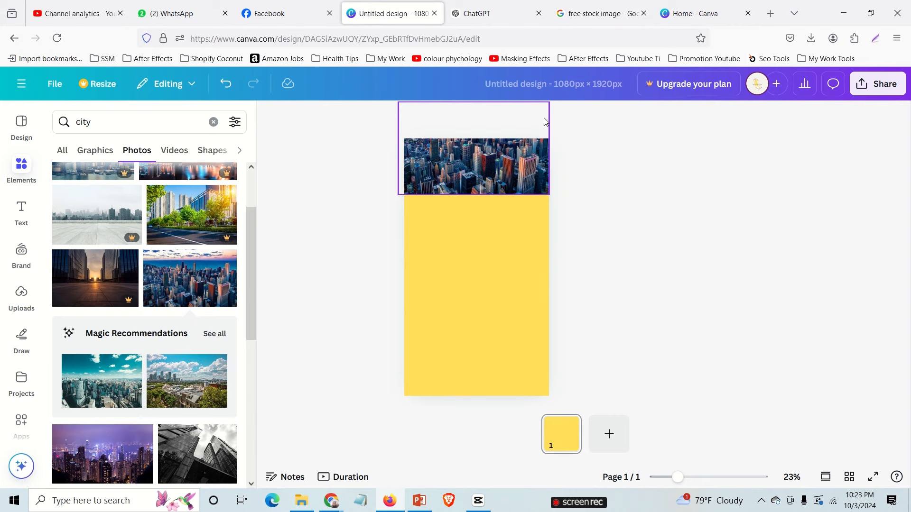
- Open the recent "Health is wealth" video design in the other tab, look at page 2, and return to the city design
click(694, 13)
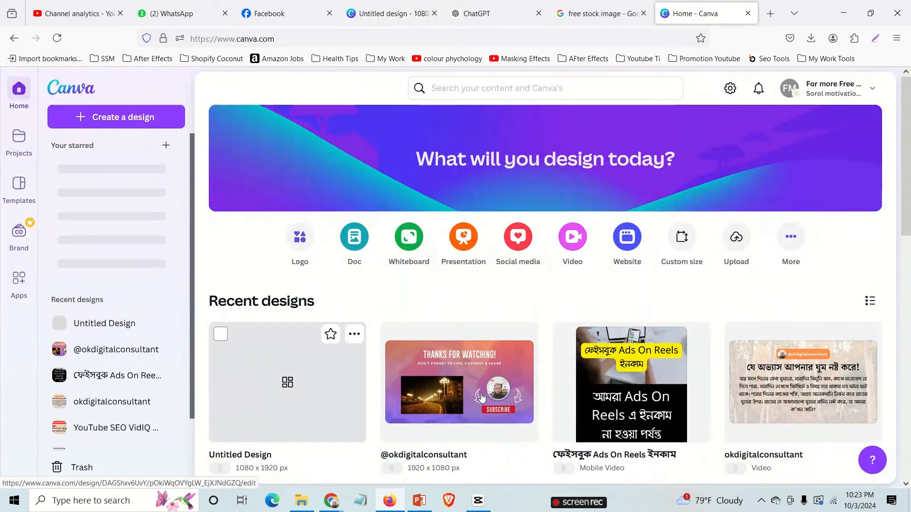
click(474, 407)
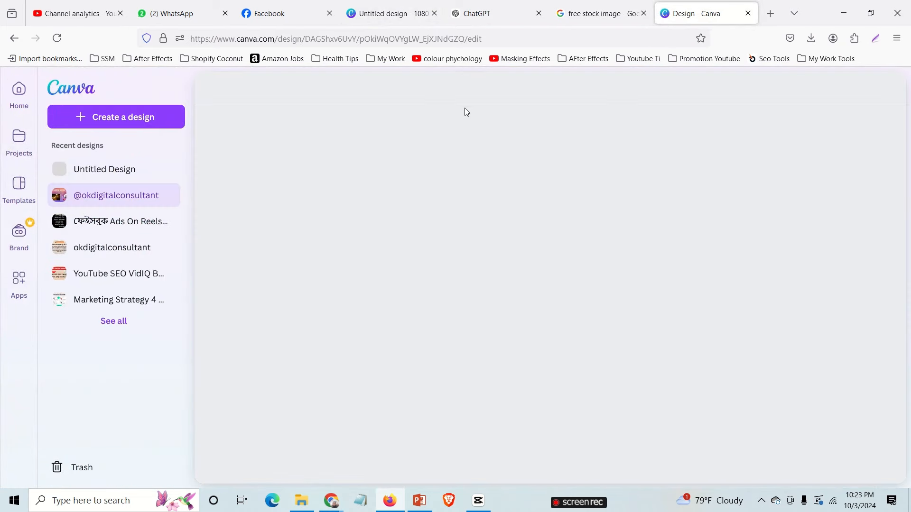
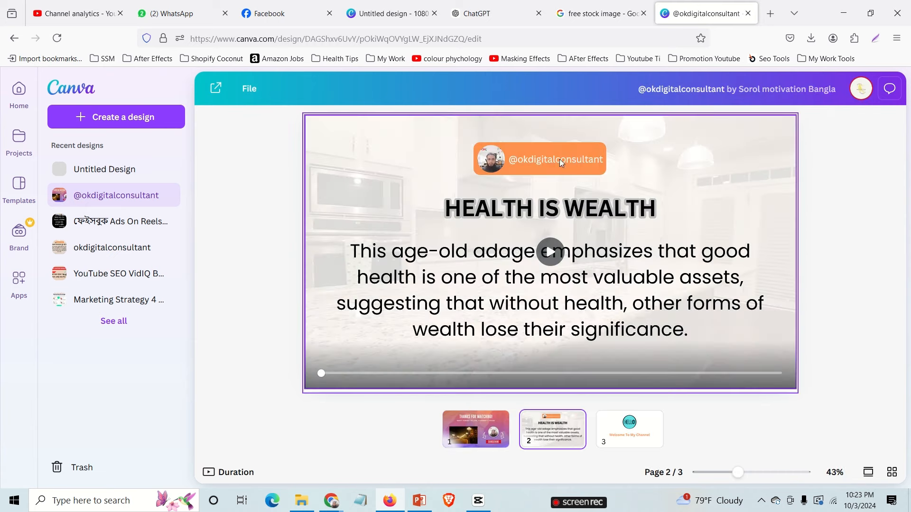
click(402, 16)
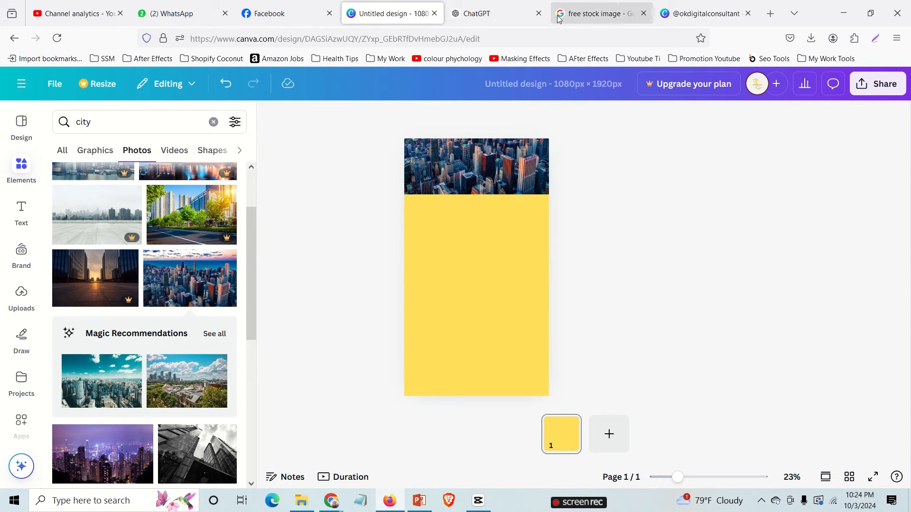
- Copy the question about the Burj Khalifa from the ChatGPT answer and paste it as text onto the yellow page in Canva
click(512, 18)
right_click(403, 219)
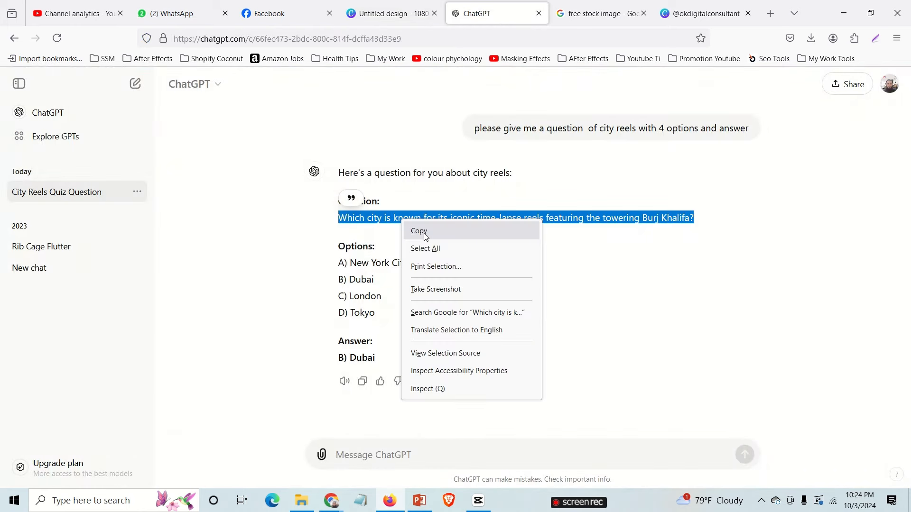
click(424, 233)
click(590, 17)
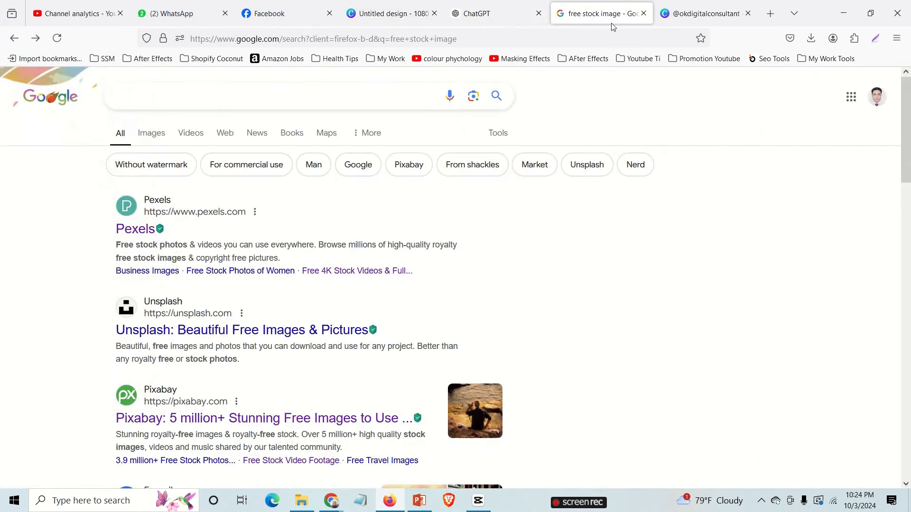
click(391, 18)
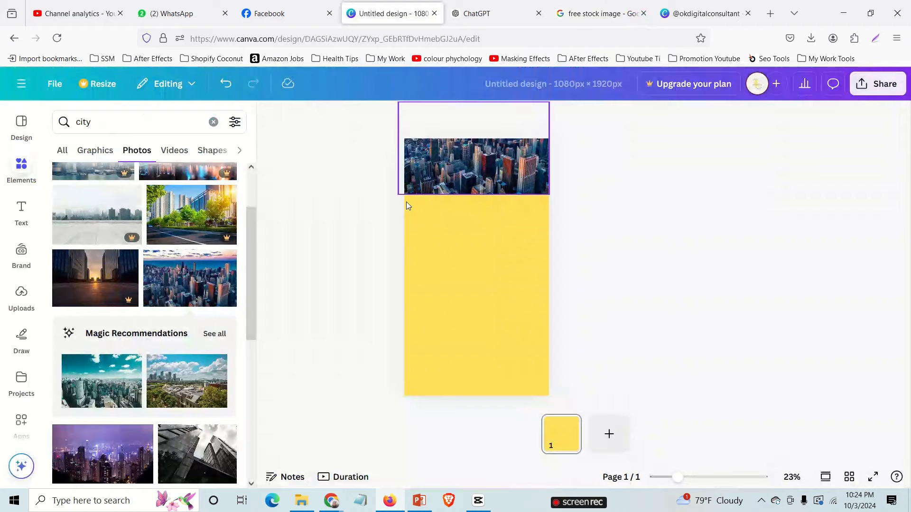
click(448, 219)
key(ctrl+v)
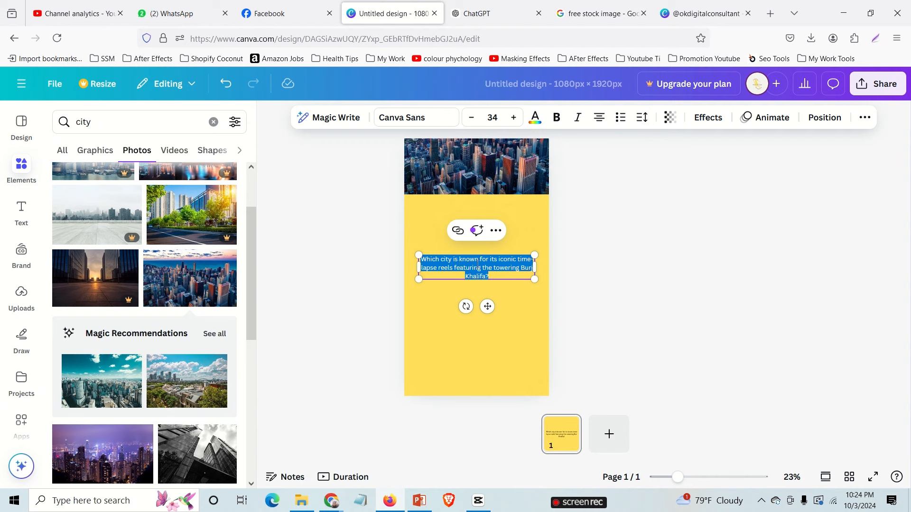
click(518, 270)
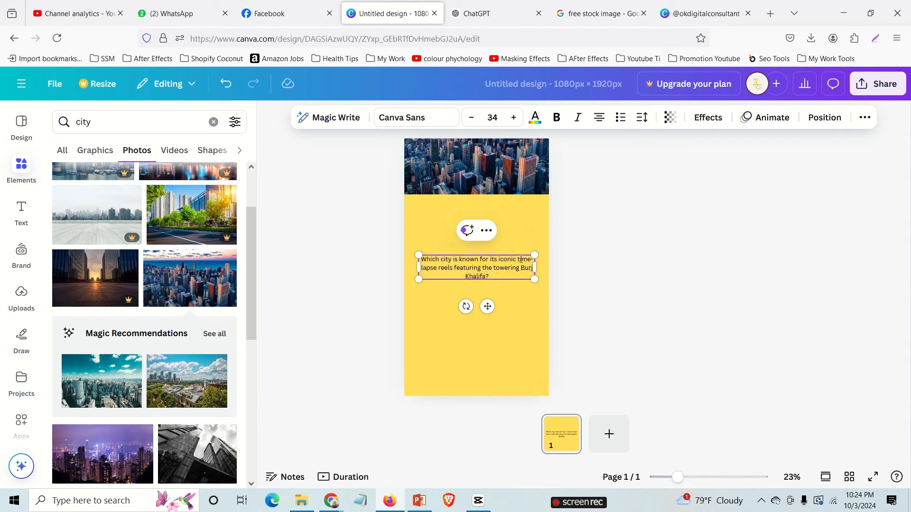
drag(517, 260, 490, 277)
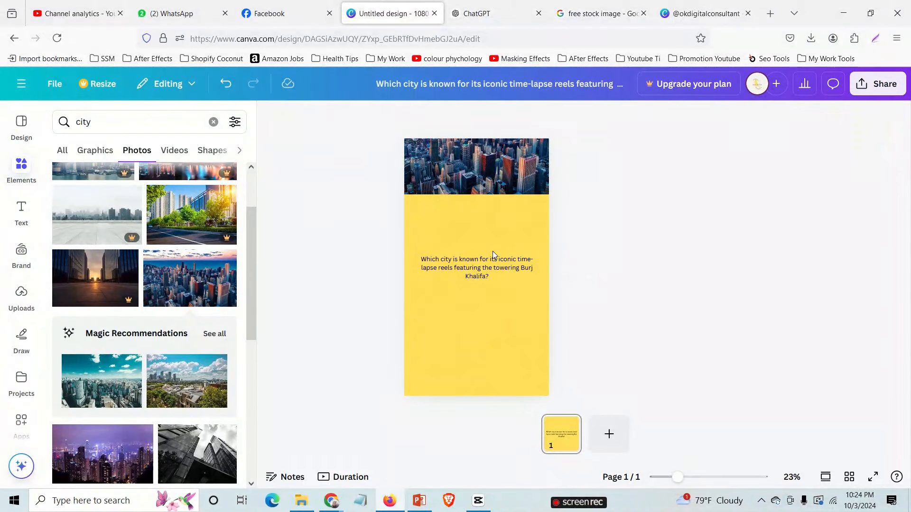
- Move the question text up to just below the city photo and increase its font size to 47
drag(492, 251, 487, 214)
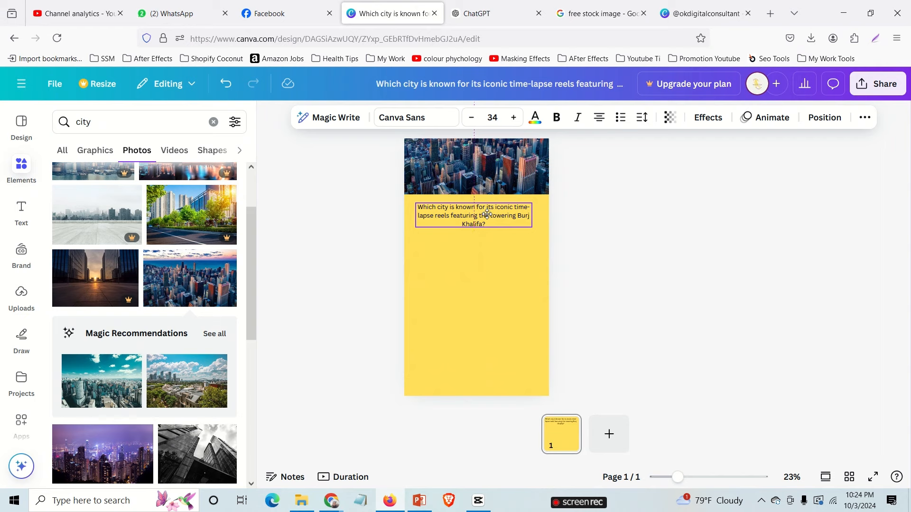
click(513, 119)
click(512, 119)
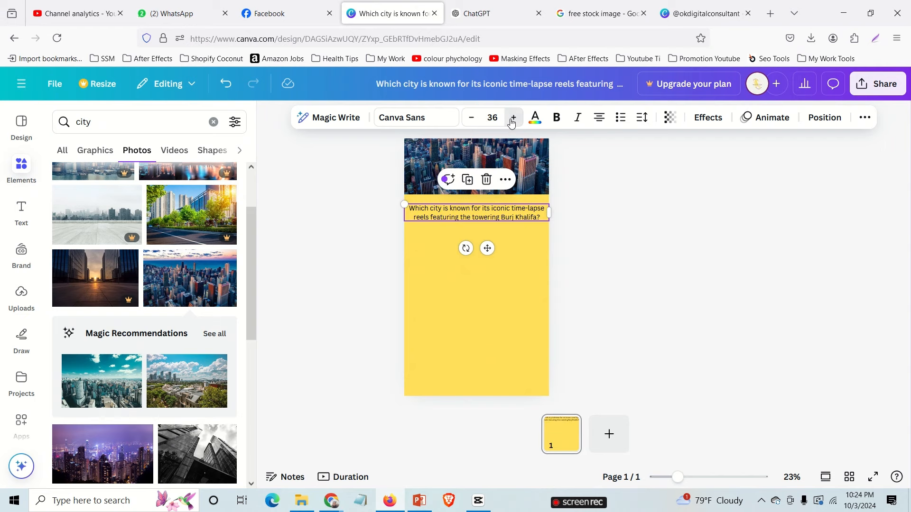
click(512, 118)
click(513, 119)
click(512, 118)
click(513, 119)
click(512, 119)
click(512, 118)
click(512, 119)
click(513, 118)
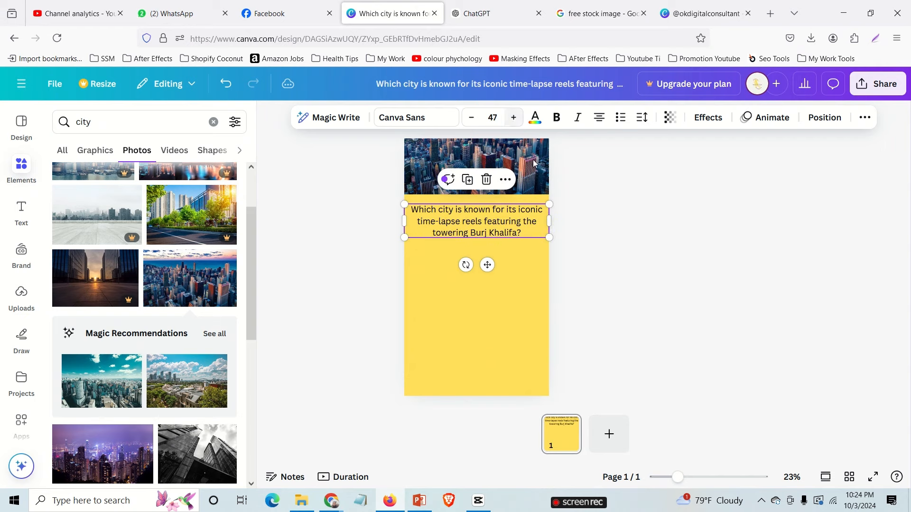
- Narrow the question's text box from both sides so it is centered with even margins on the page
drag(549, 221, 529, 226)
click(403, 222)
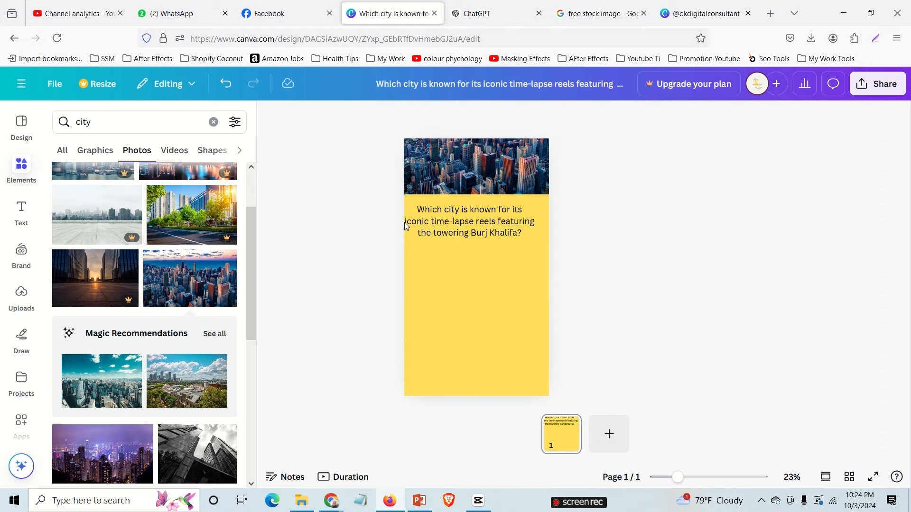
click(411, 222)
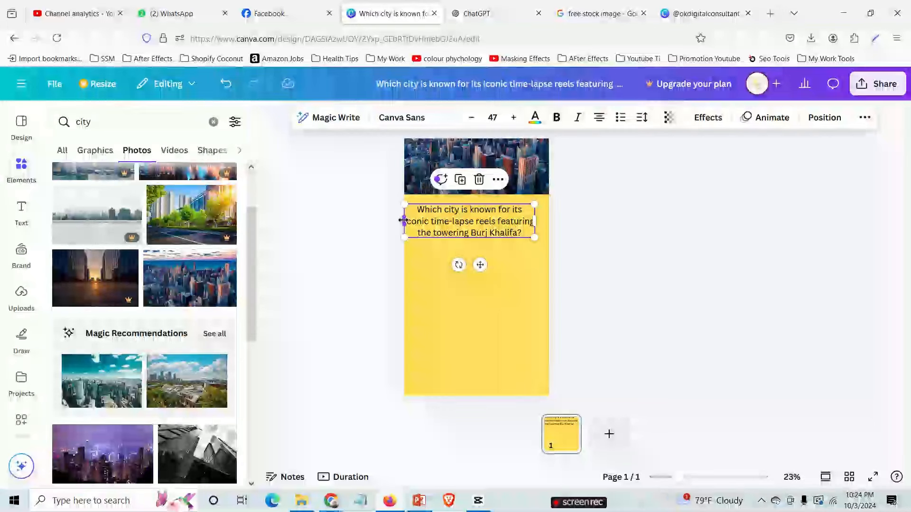
drag(404, 221, 420, 232)
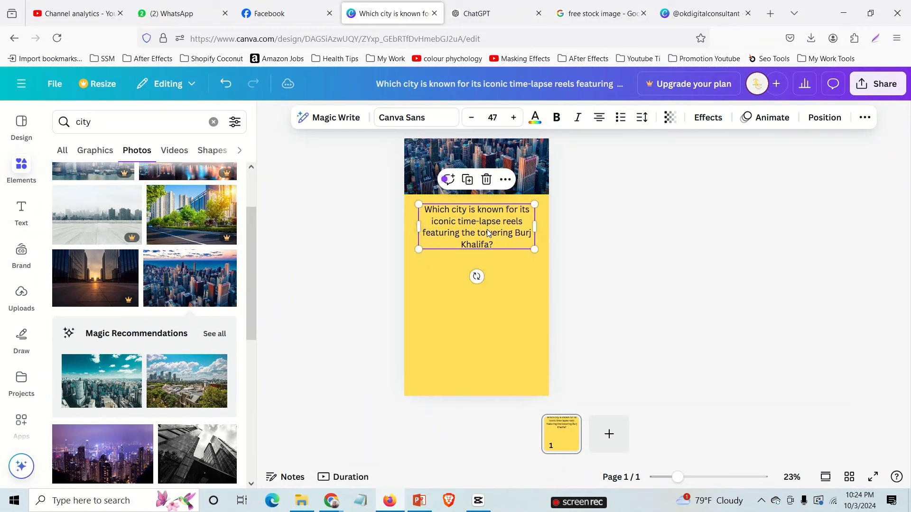
- Shorten the question to "Which city is known for its iconic time?" by deleting the words after "time"
click(491, 232)
click(495, 229)
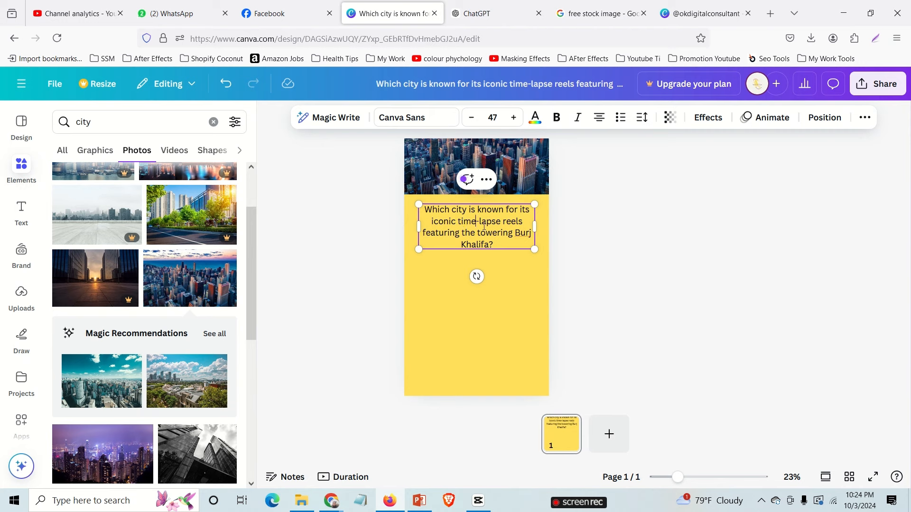
shift+click(491, 244)
key(BackSpace)
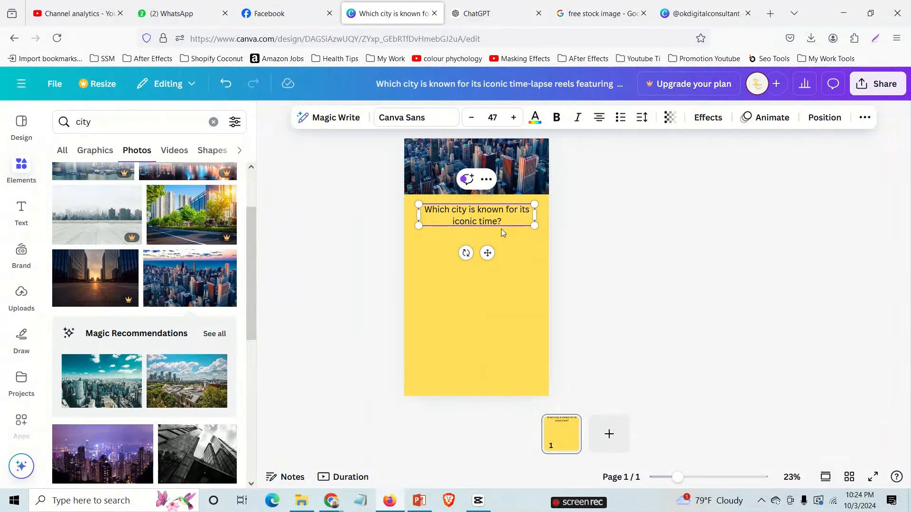
click(586, 226)
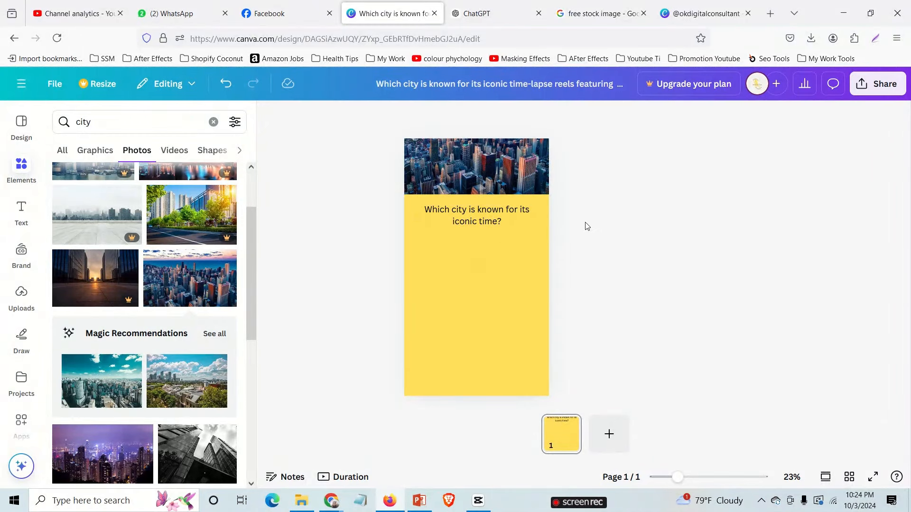
- Make the question text bold
click(477, 220)
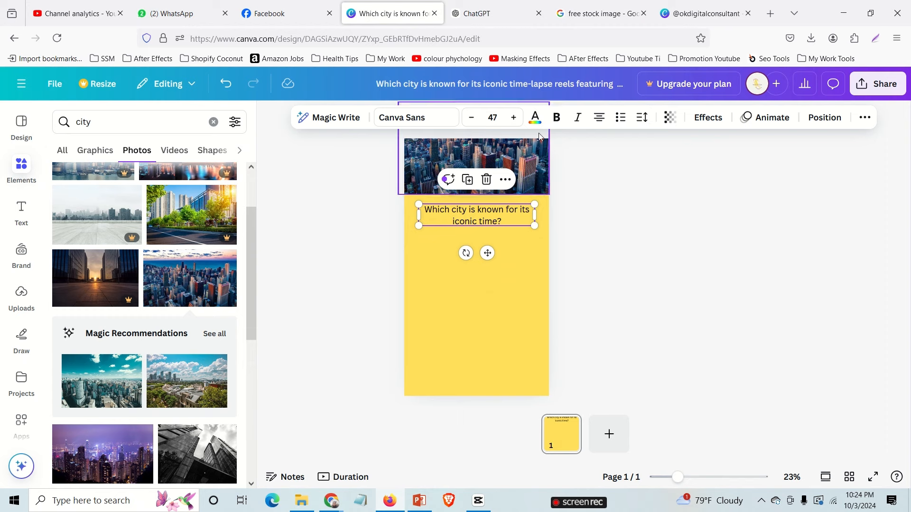
click(556, 117)
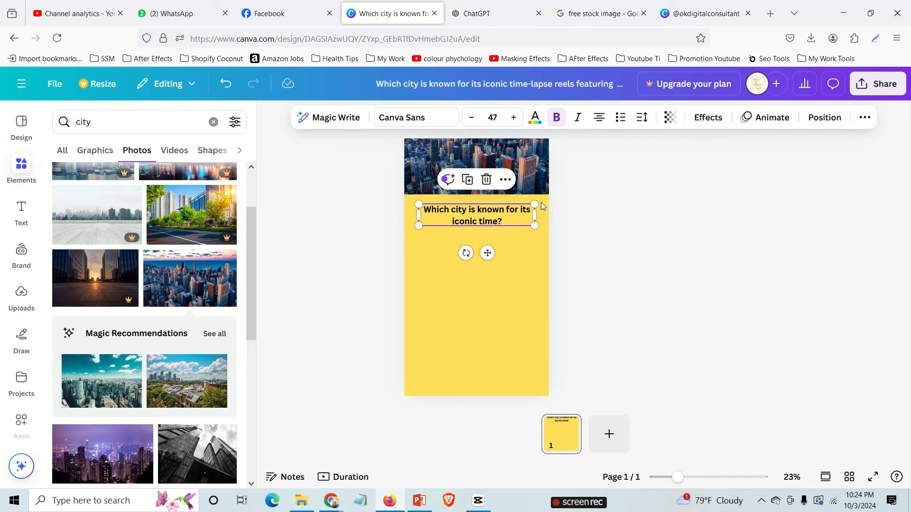
click(583, 237)
- Copy the four options, A) New York City to D) Tokyo, from ChatGPT and paste them as one text block below the question
click(503, 19)
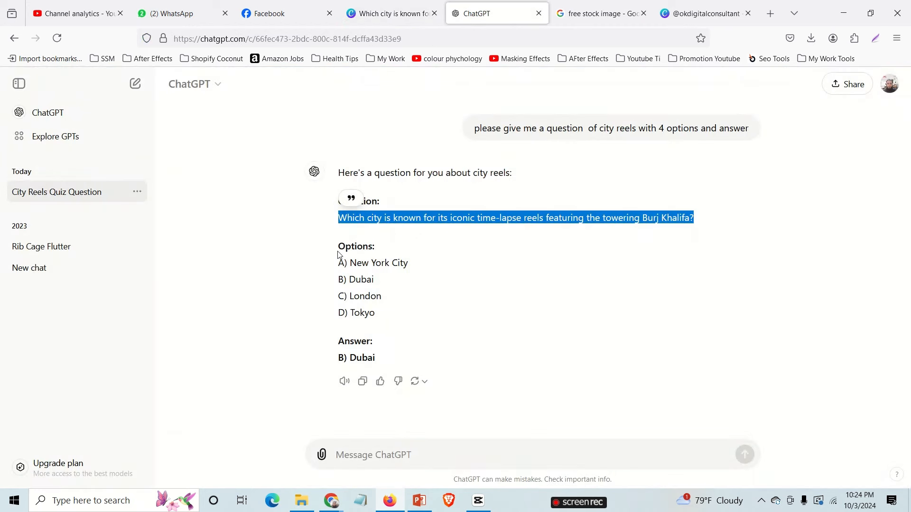
drag(341, 264, 380, 311)
key(ctrl+c)
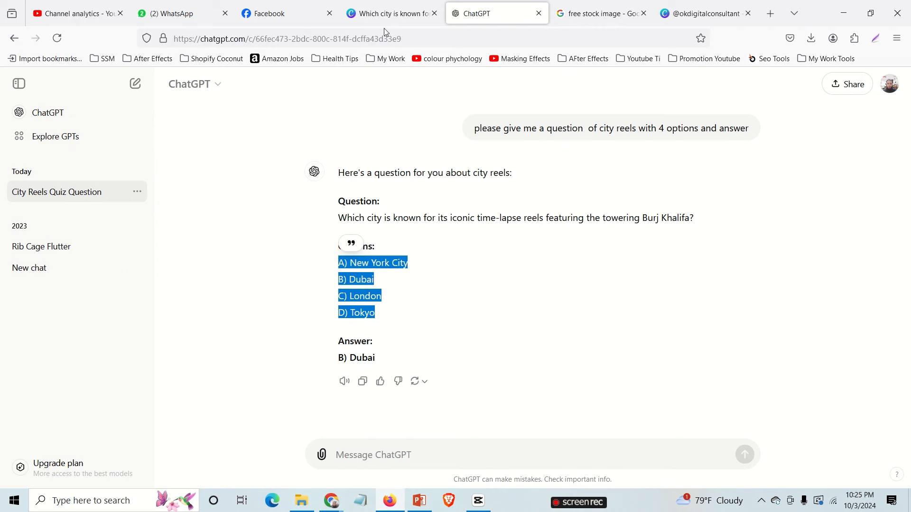
click(387, 14)
click(488, 279)
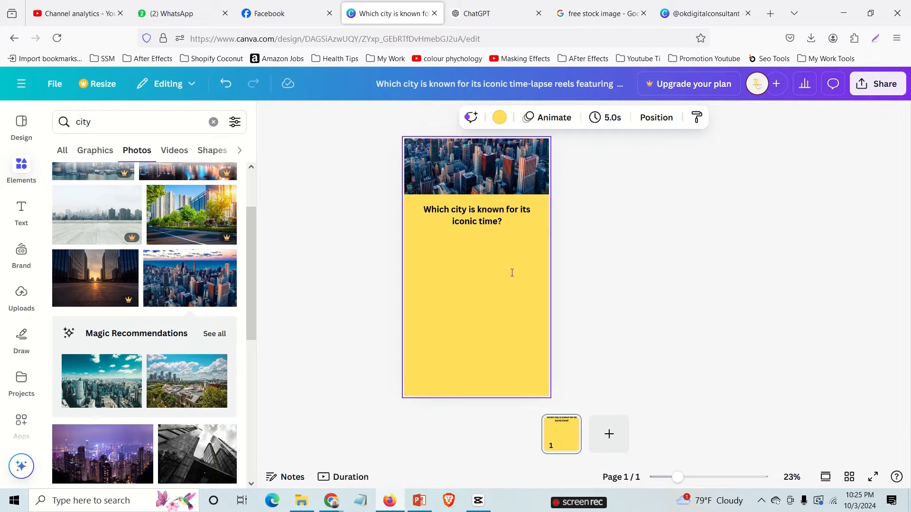
key(ctrl+v)
click(618, 286)
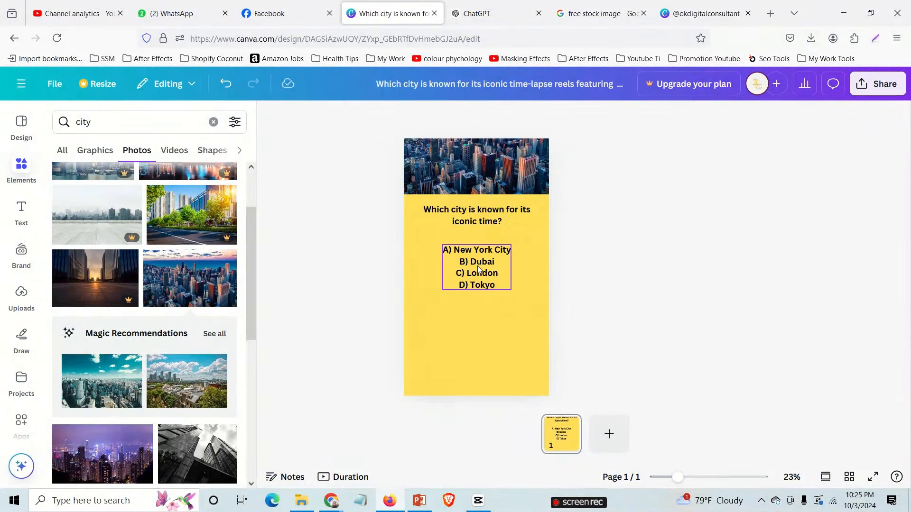
- Move the four-option text block down to the bottom part of the yellow page
drag(478, 268, 472, 306)
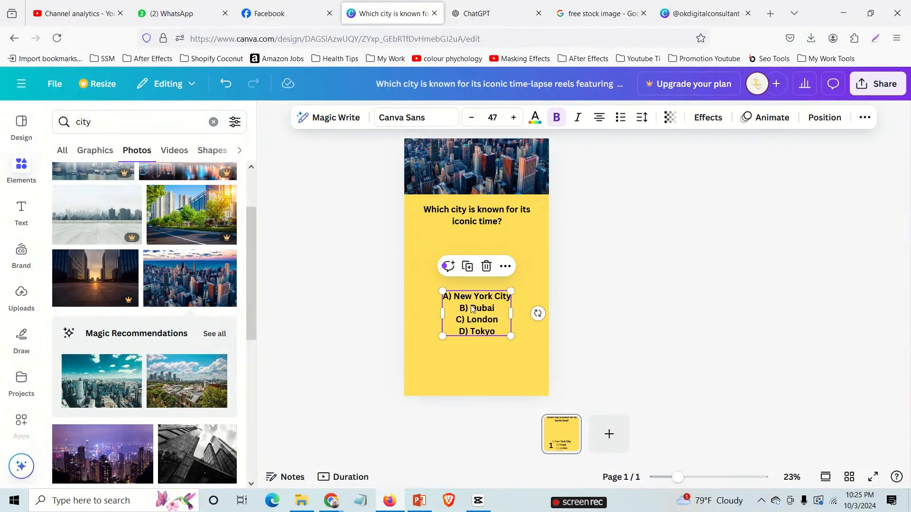
click(473, 309)
click(483, 299)
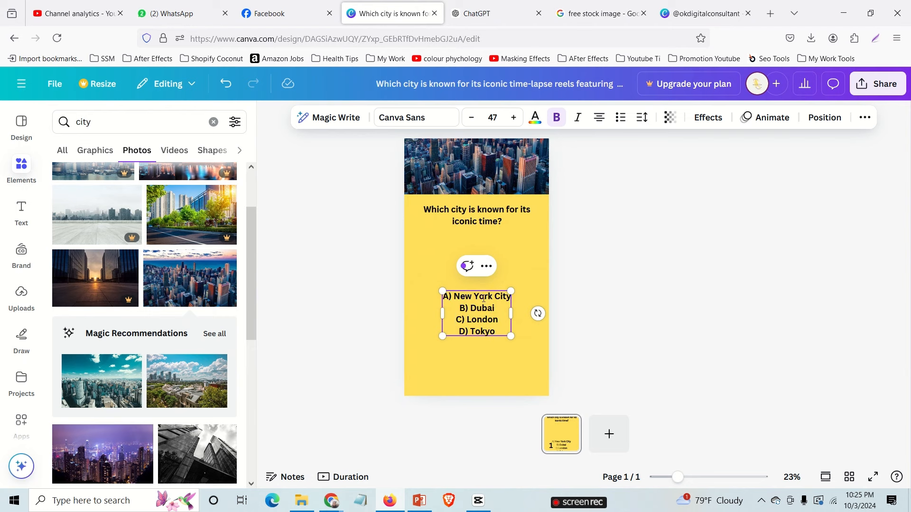
click(652, 295)
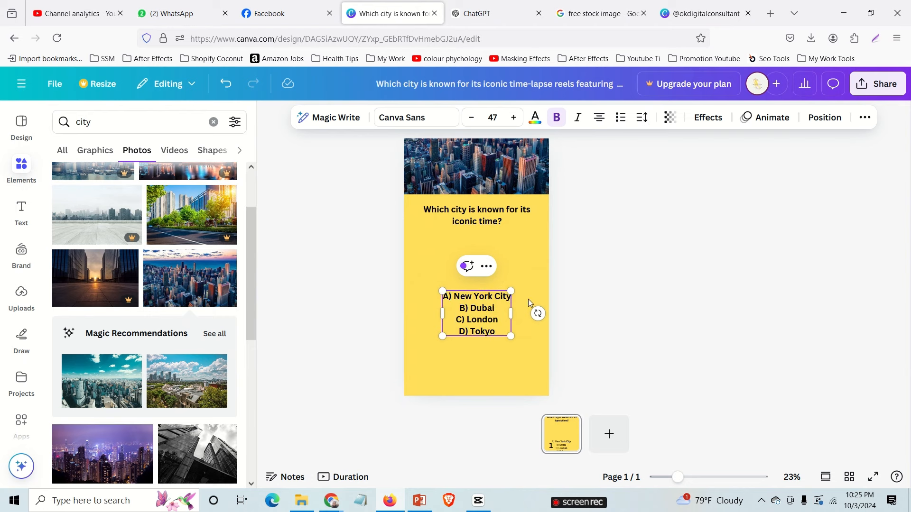
click(479, 329)
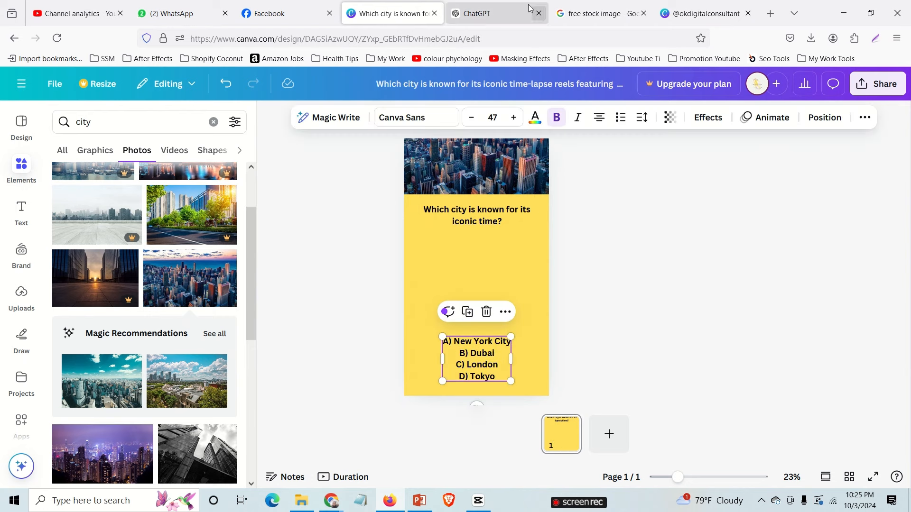
- Copy only "A) New York City" from ChatGPT, paste it as a separate text, and center it a little below the question
click(493, 14)
click(374, 241)
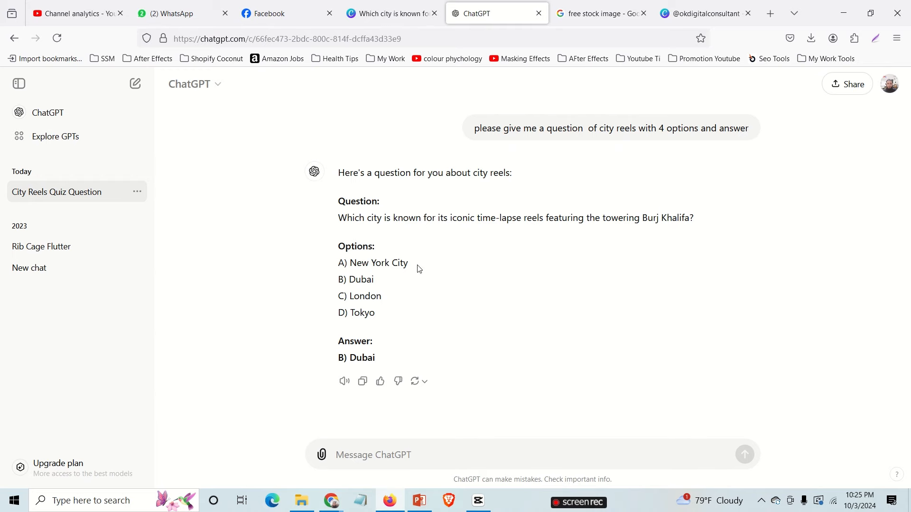
drag(407, 264, 340, 264)
key(ctrl+c)
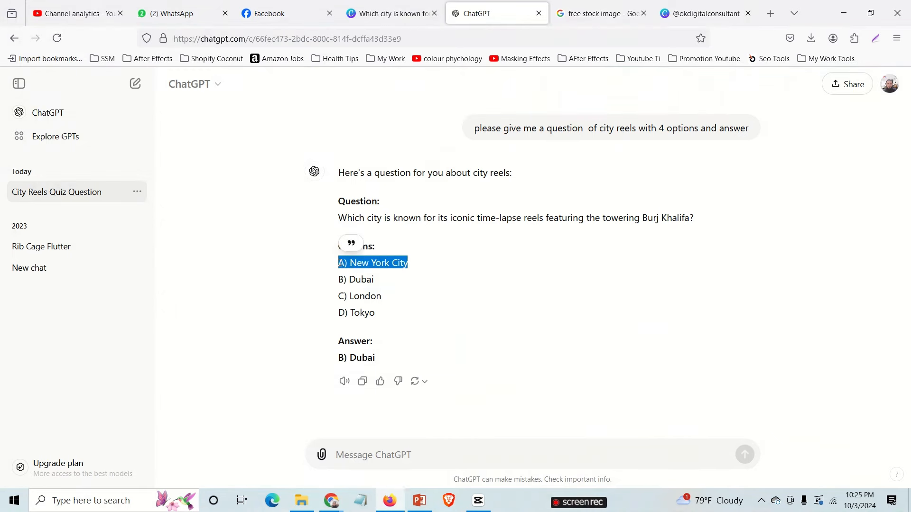
click(389, 14)
click(472, 247)
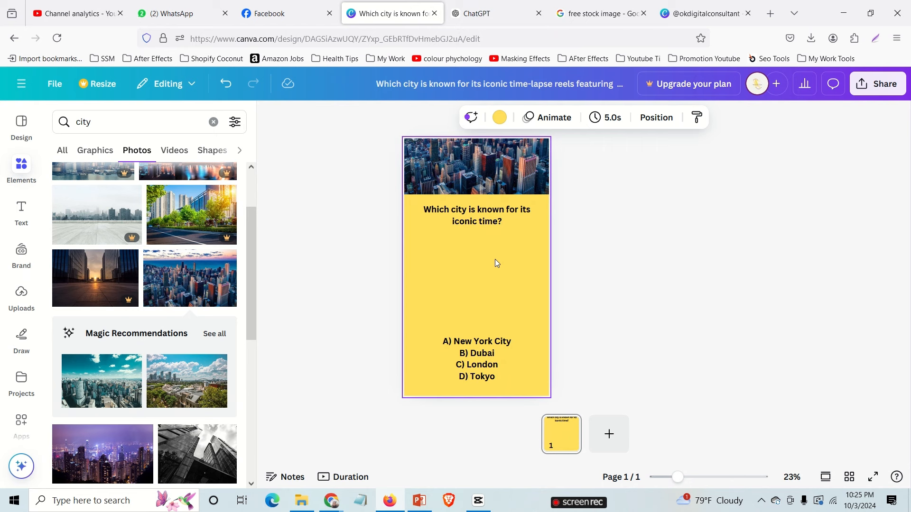
key(ctrl+v)
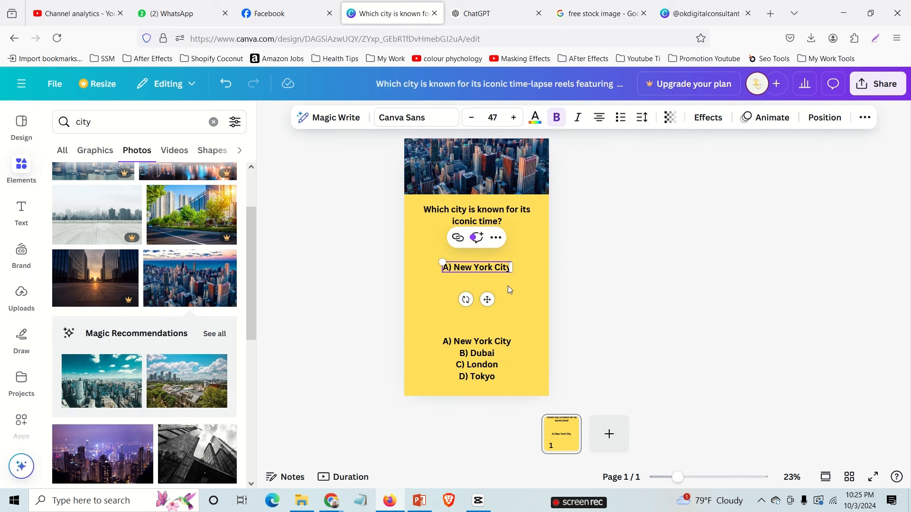
click(508, 285)
drag(471, 268, 471, 255)
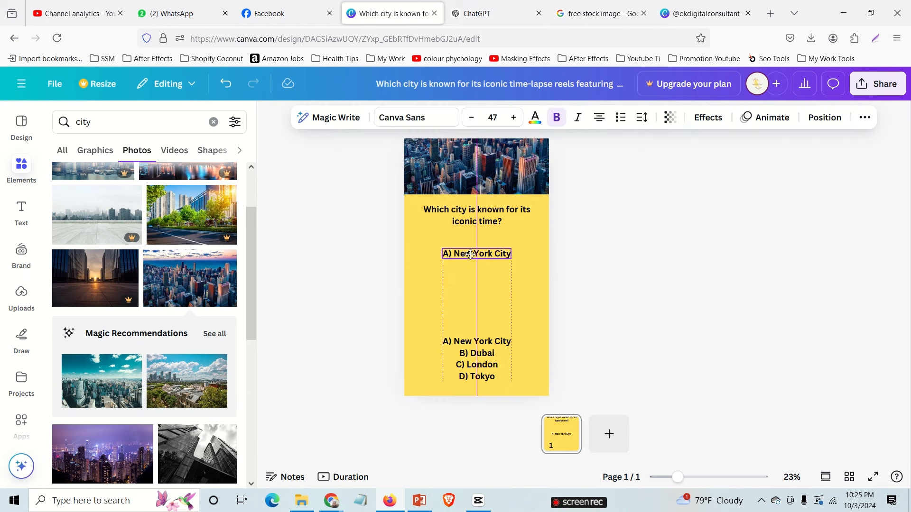
click(571, 284)
- Add a second "A) New York City" text directly below the first one, above the four-option block
click(471, 353)
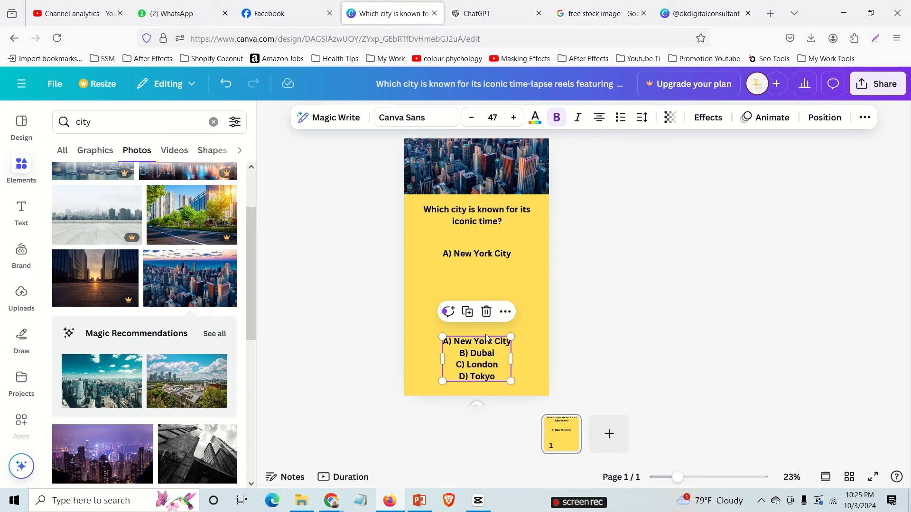
click(468, 311)
drag(480, 357, 501, 310)
double_click(480, 303)
key(BackSpace)
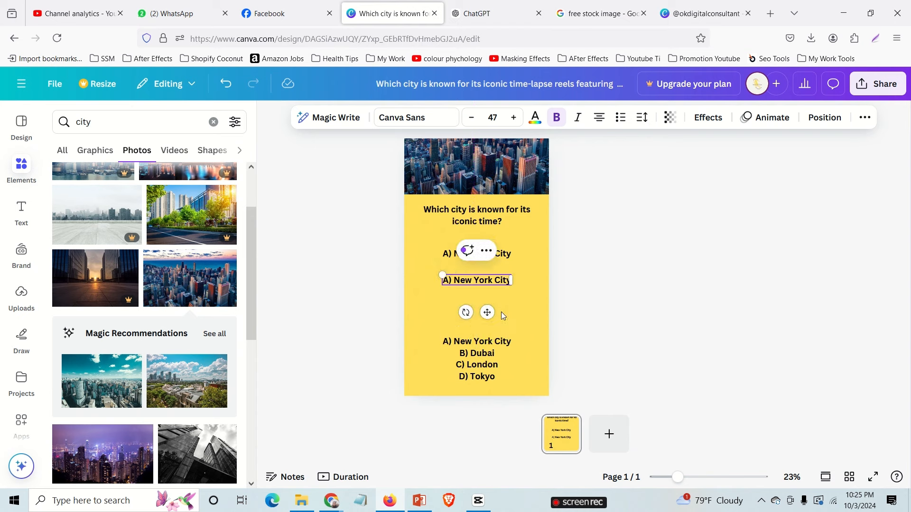
click(603, 289)
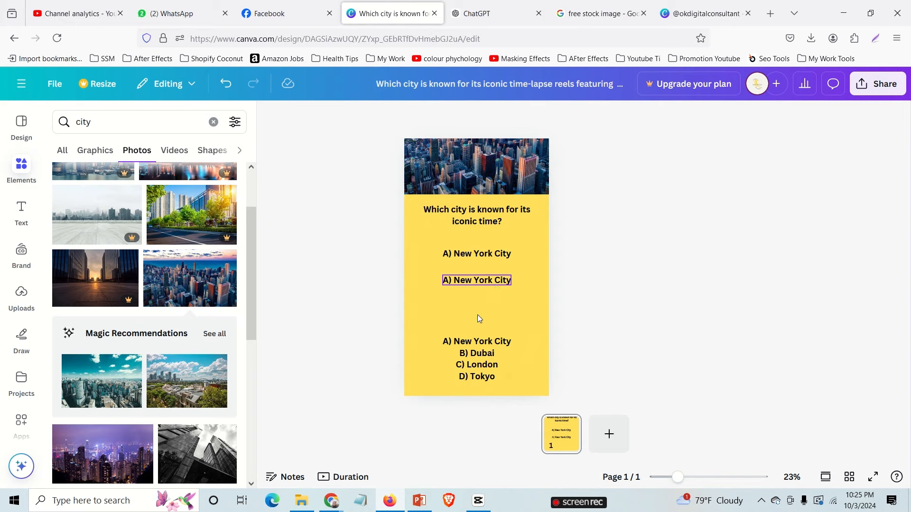
click(479, 351)
click(476, 341)
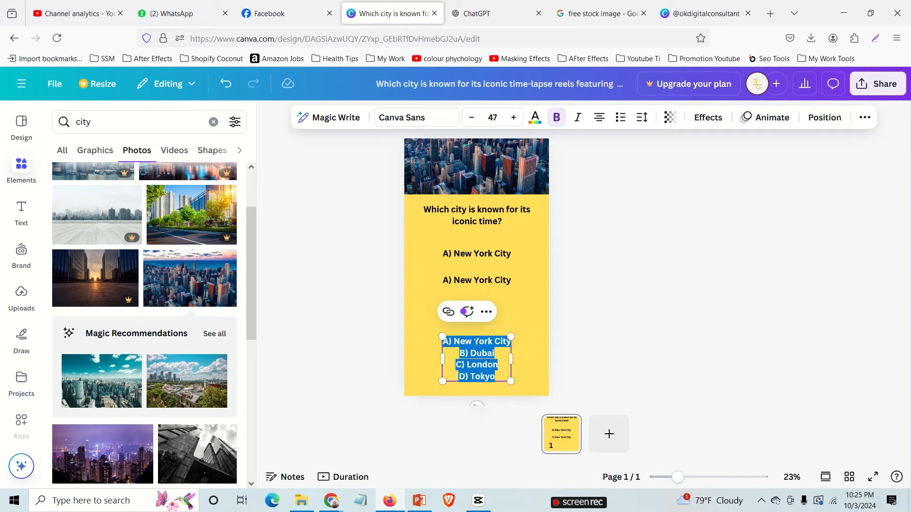
click(571, 326)
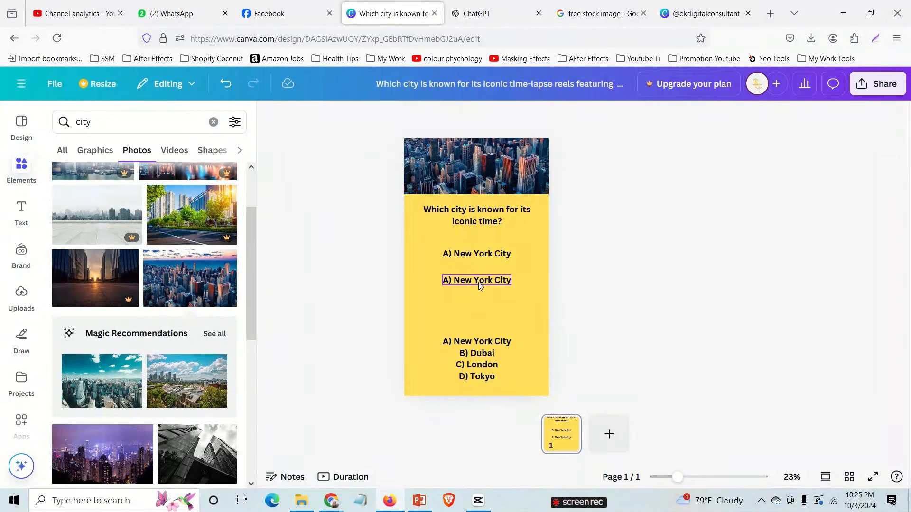
- Delete the second "A) New York City" text and the four-option text block below it
click(479, 283)
key(Delete)
click(471, 362)
key(Delete)
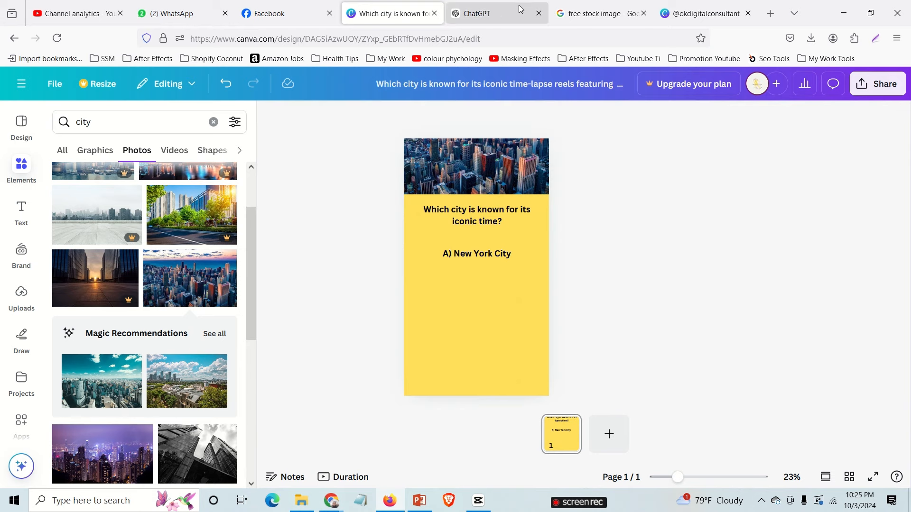
- Copy "B) Dubai" from ChatGPT and paste it into the Canva quiz page as a separate text
click(520, 9)
drag(381, 280, 338, 279)
key(ctrl+c)
click(389, 14)
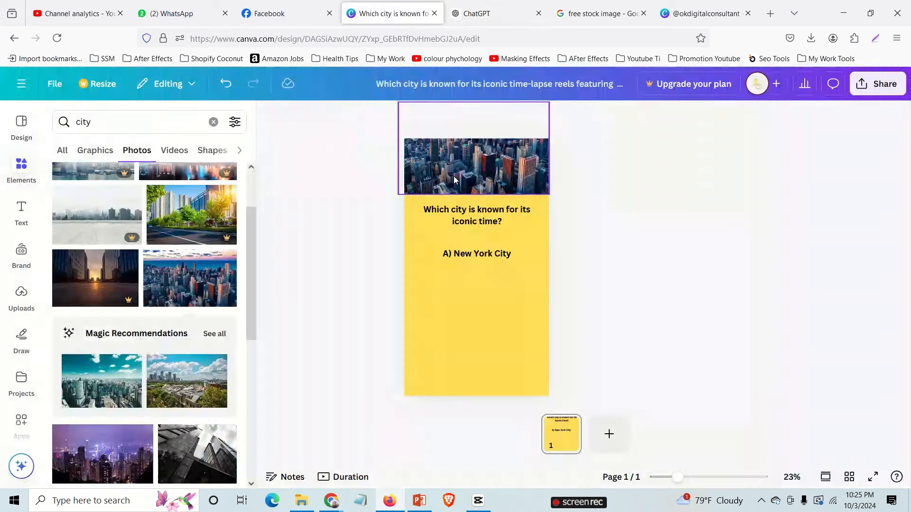
key(ctrl+v)
- Copy "C) London" and "D) Tokyo" one at a time from ChatGPT and paste each into the Canva quiz page as its own text
click(481, 13)
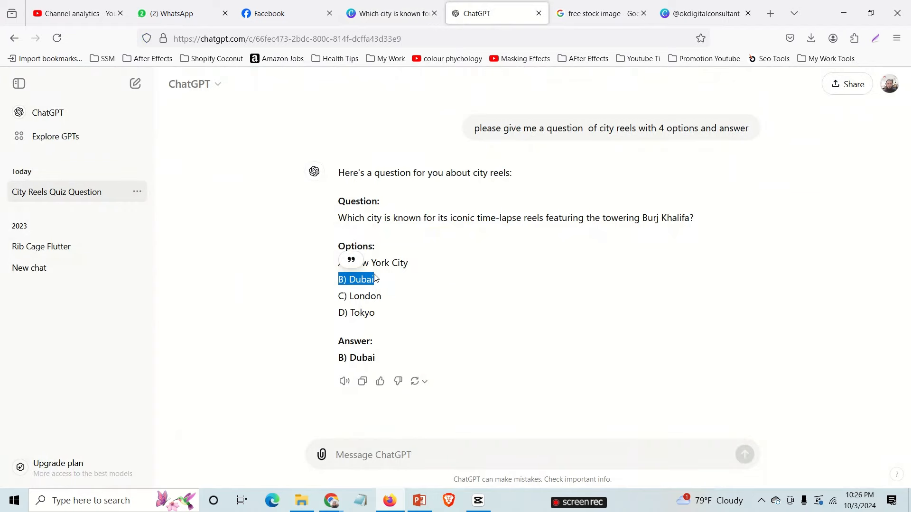
drag(383, 296, 338, 297)
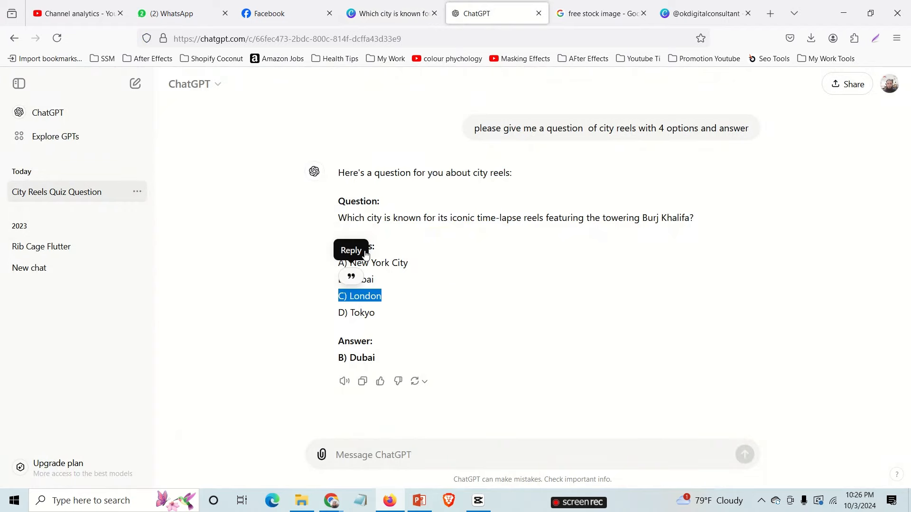
click(404, 12)
click(491, 325)
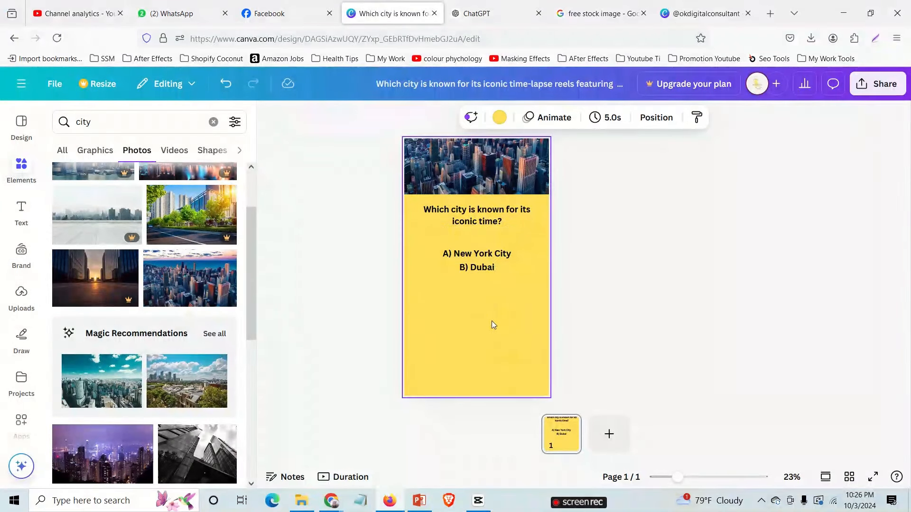
click(496, 14)
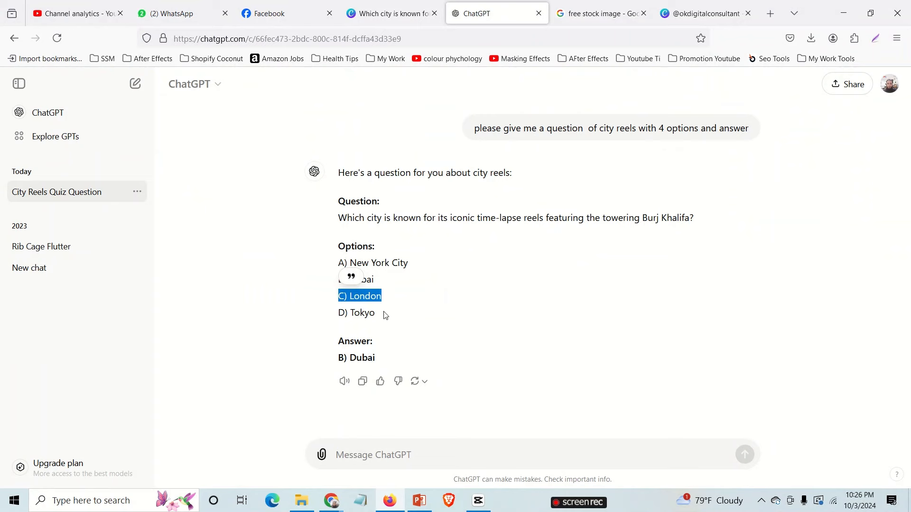
drag(385, 315, 337, 314)
key(ctrl+c)
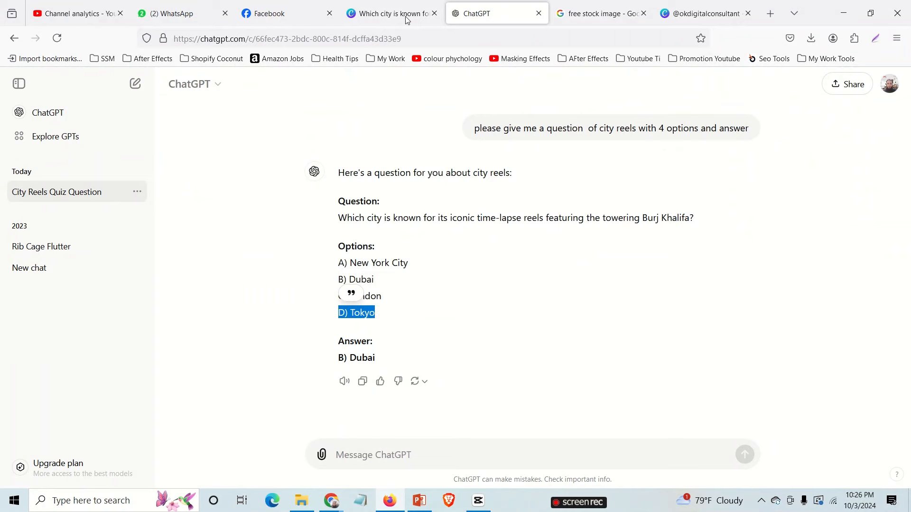
click(407, 14)
text(C) London)
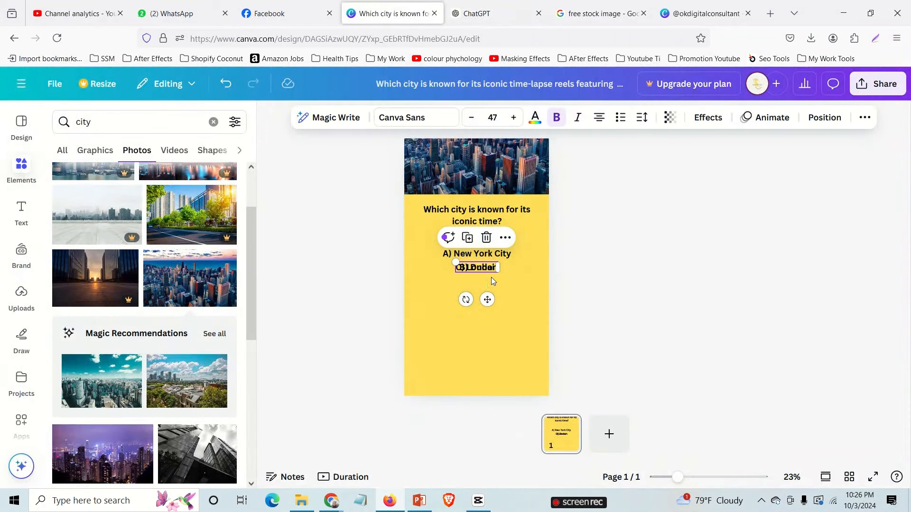
click(511, 290)
key(ctrl+v)
click(490, 277)
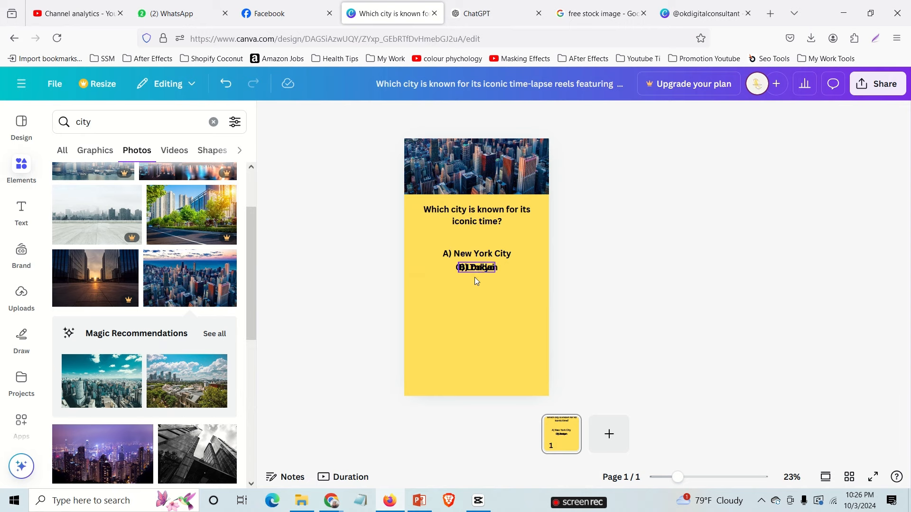
- Separate the overlapping options by moving "D) Tokyo" down and placing "C) London" between it and "B) Dubai"
drag(474, 277, 471, 314)
click(548, 243)
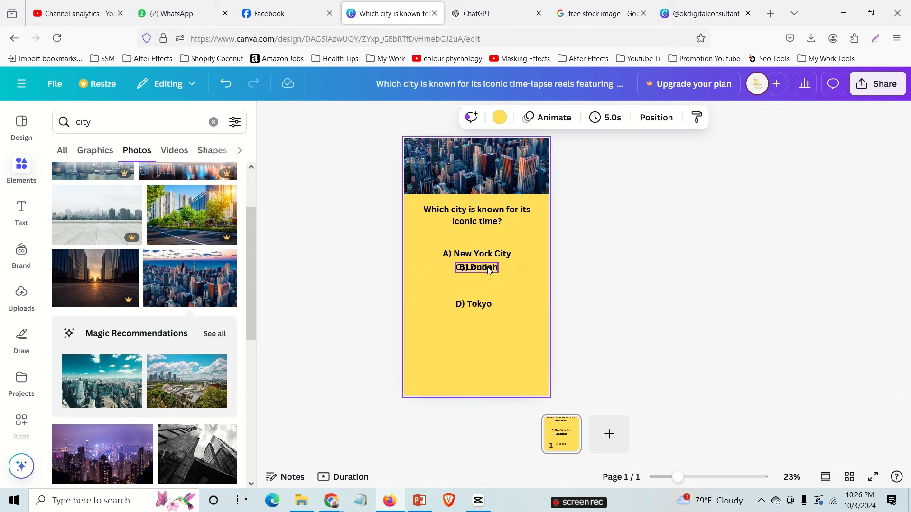
drag(487, 283, 486, 303)
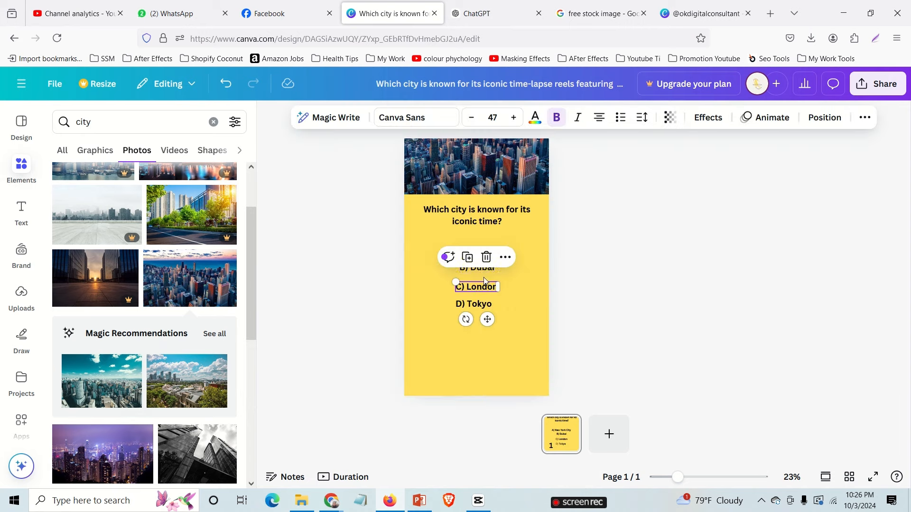
click(555, 271)
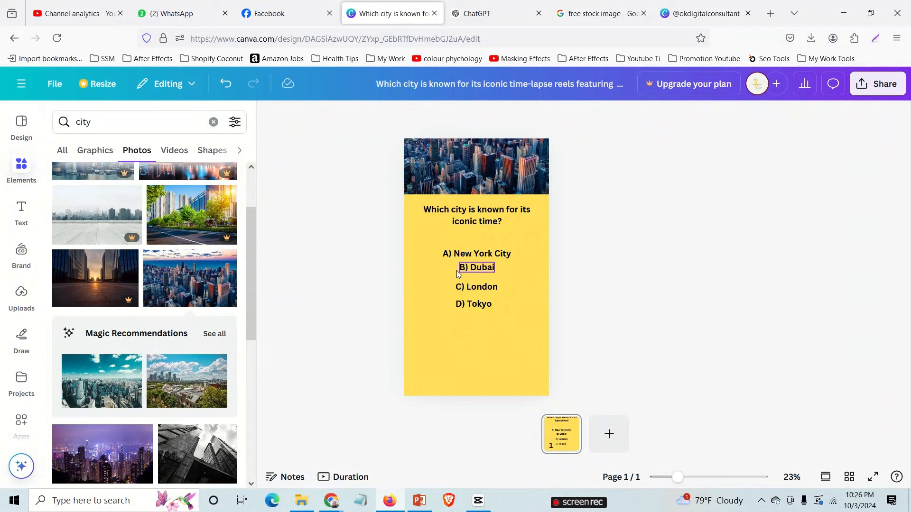
- Fine-tune the positions of the "B) Dubai", "C) London" and "D) Tokyo" texts to space them out under "A) New York City"
mouse_move(467, 269)
mouse_down()
mouse_move(456, 270)
mouse_move(488, 291)
mouse_move(450, 270)
mouse_move(459, 270)
mouse_up()
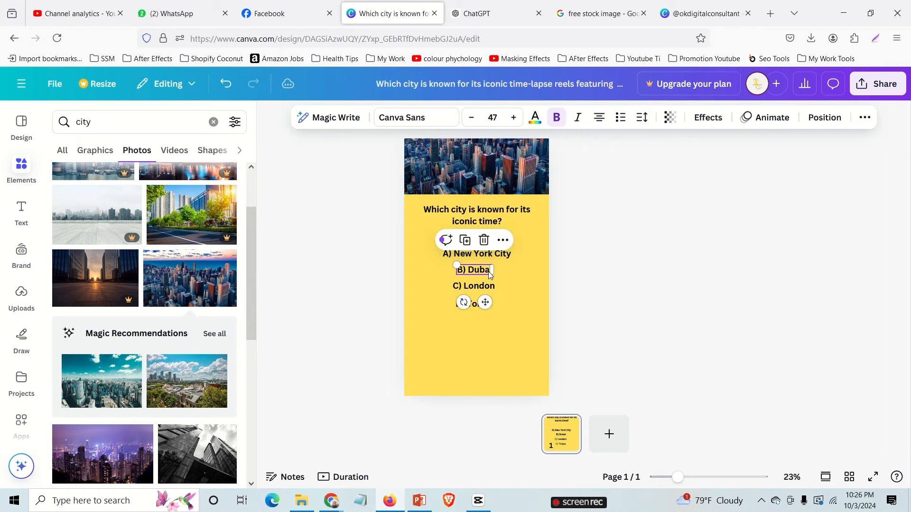
click(473, 308)
drag(471, 307, 473, 305)
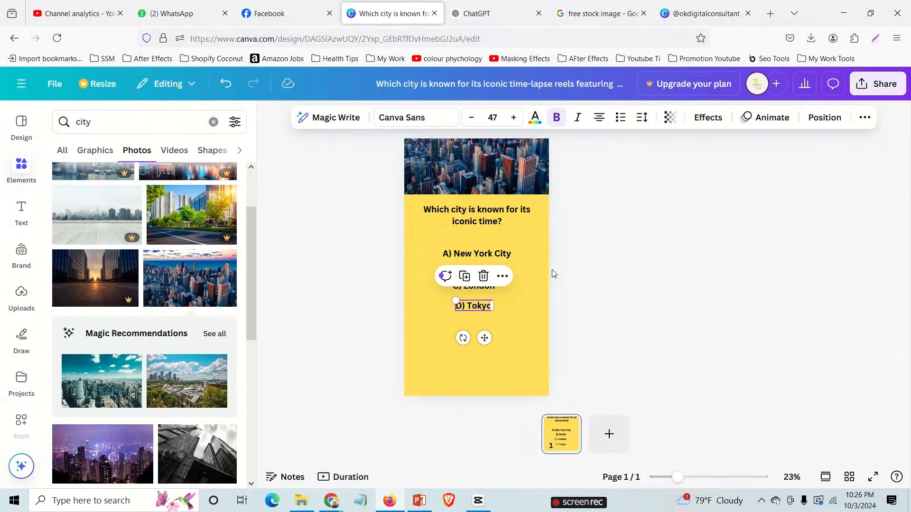
click(598, 302)
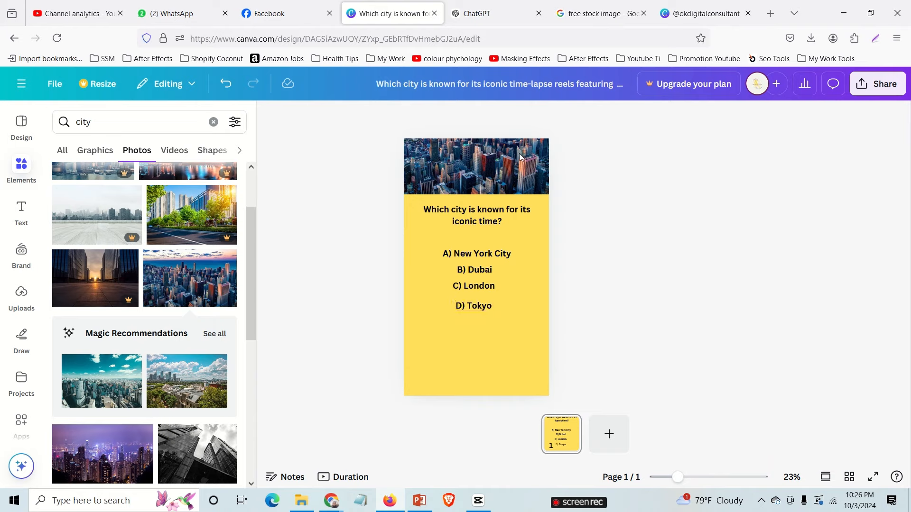
- Copy "Answer: B) Dubai" from ChatGPT, paste it into the Canva quiz page, and move it below the "D) Tokyo" option
click(516, 14)
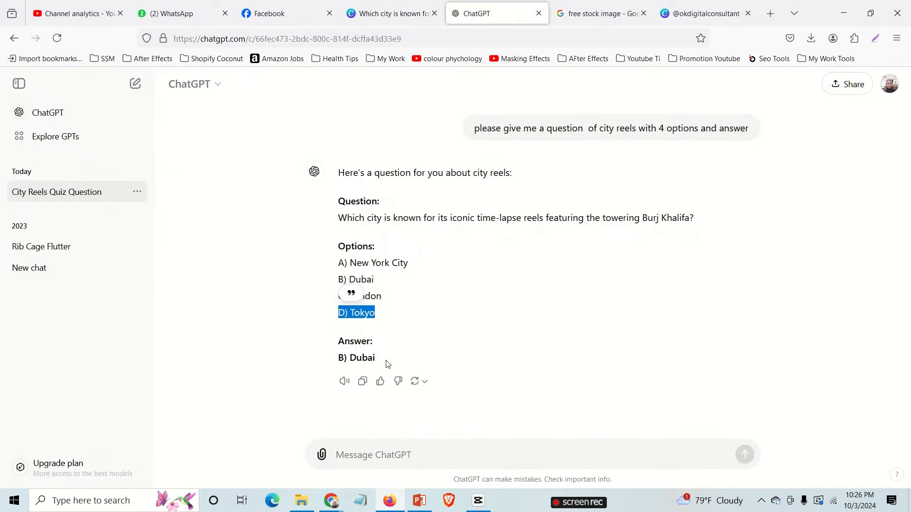
drag(386, 363, 372, 333)
key(ctrl+c)
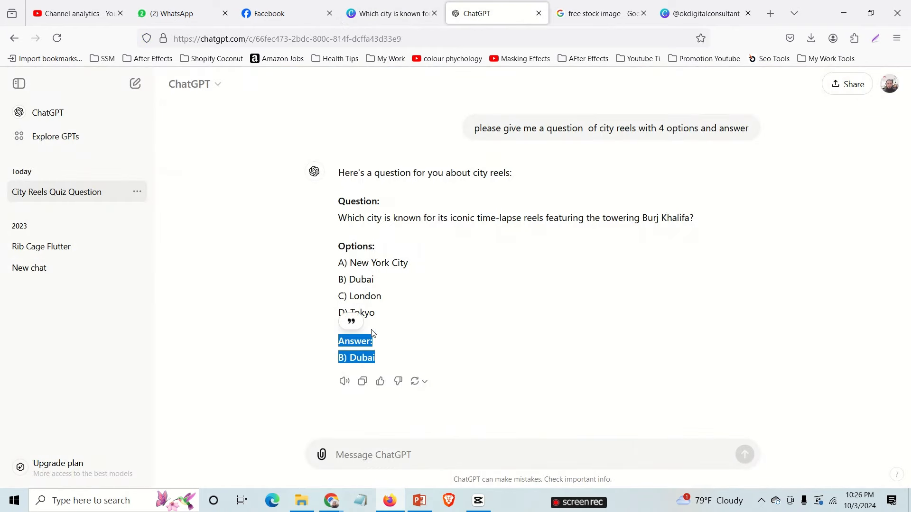
click(392, 13)
click(478, 353)
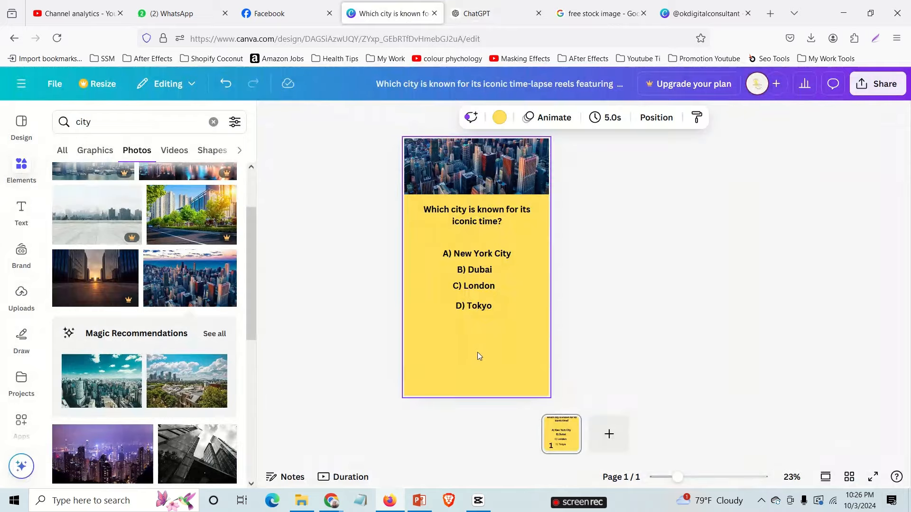
key(ctrl+v)
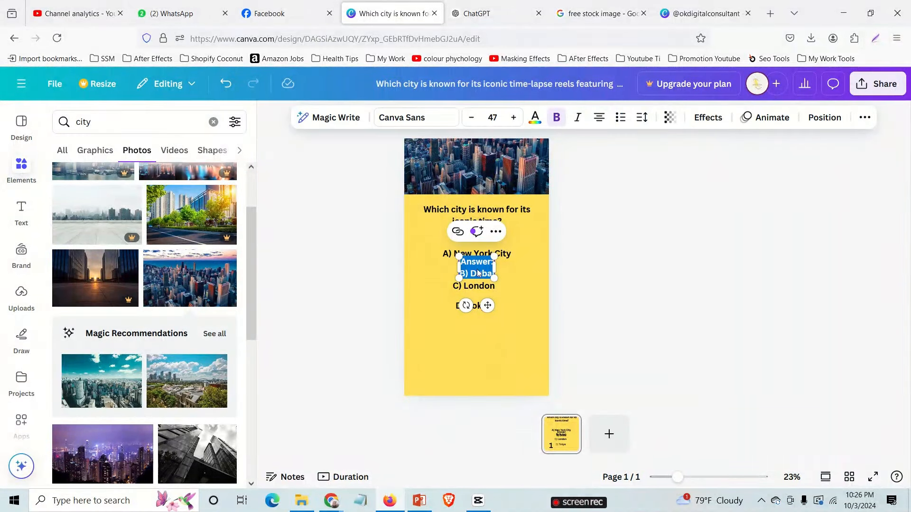
click(482, 326)
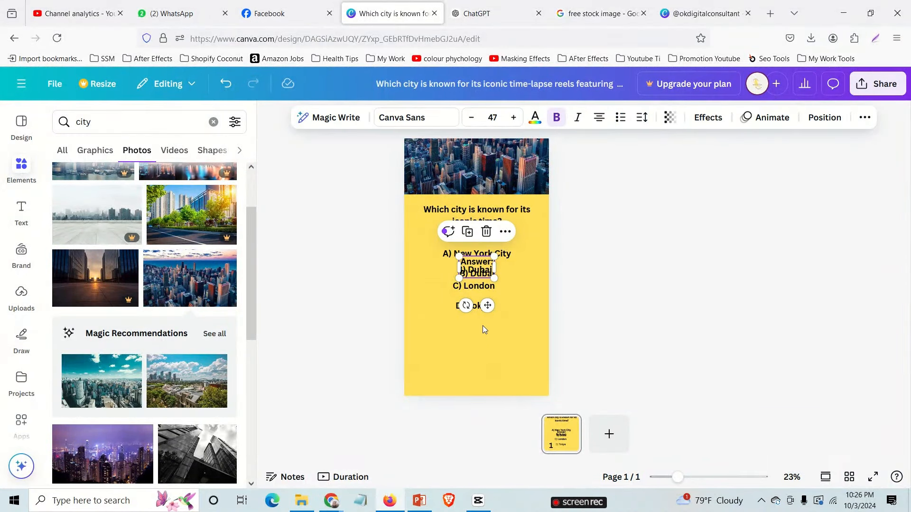
click(573, 283)
drag(481, 268, 521, 355)
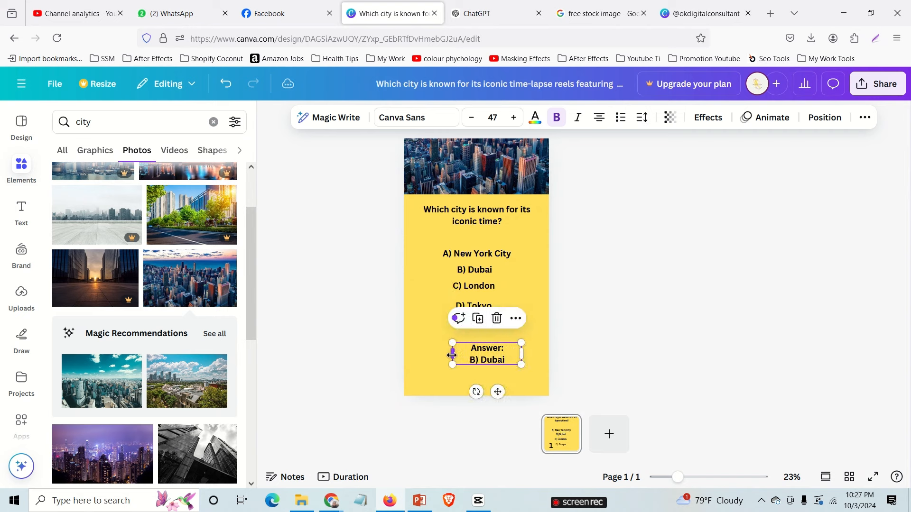
- Widen the answer text box and remove its line break so "Answer: B) Dubai" sits on one line
drag(439, 356, 428, 355)
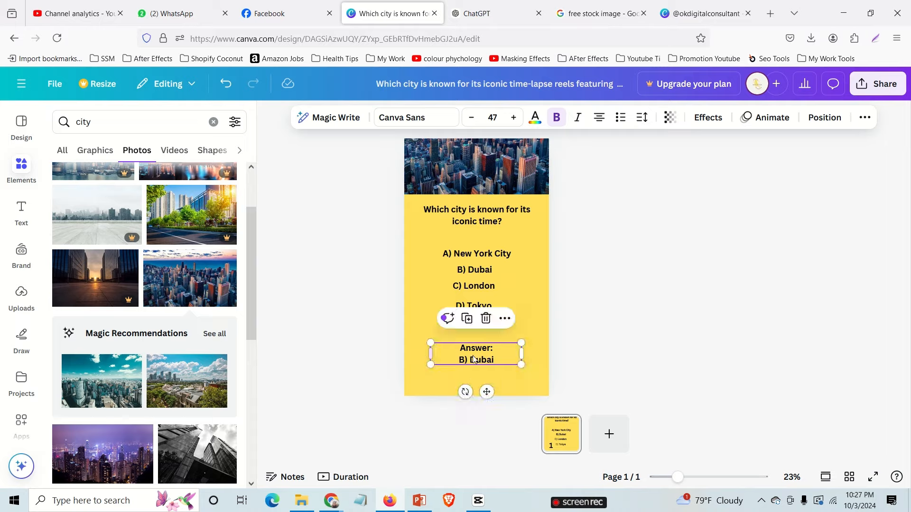
click(492, 348)
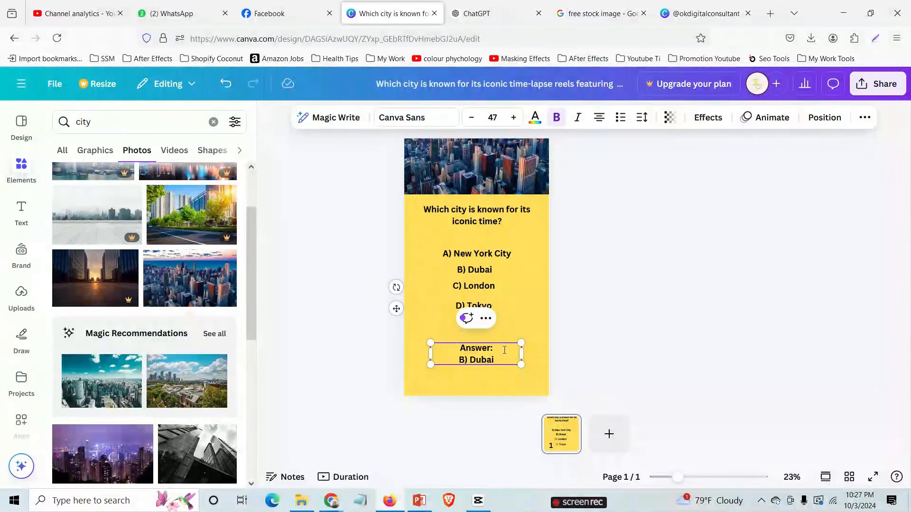
key(Delete)
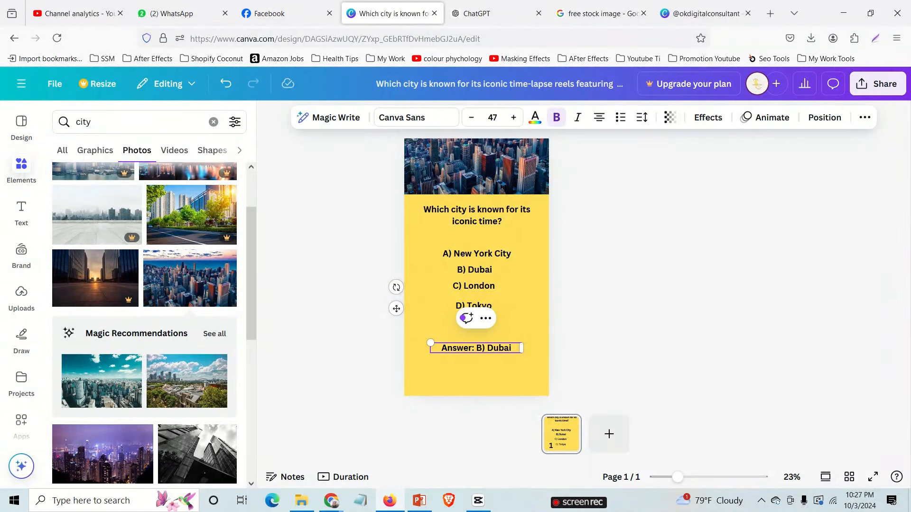
click(605, 338)
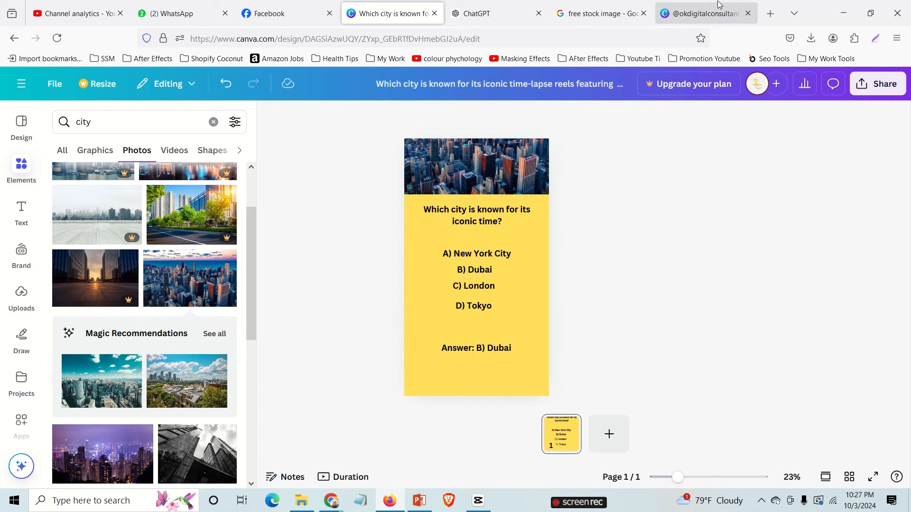
- Examine the "HEALTH IS WEALTH" page and its page options in the other Canva design, and return to the quiz design
click(707, 14)
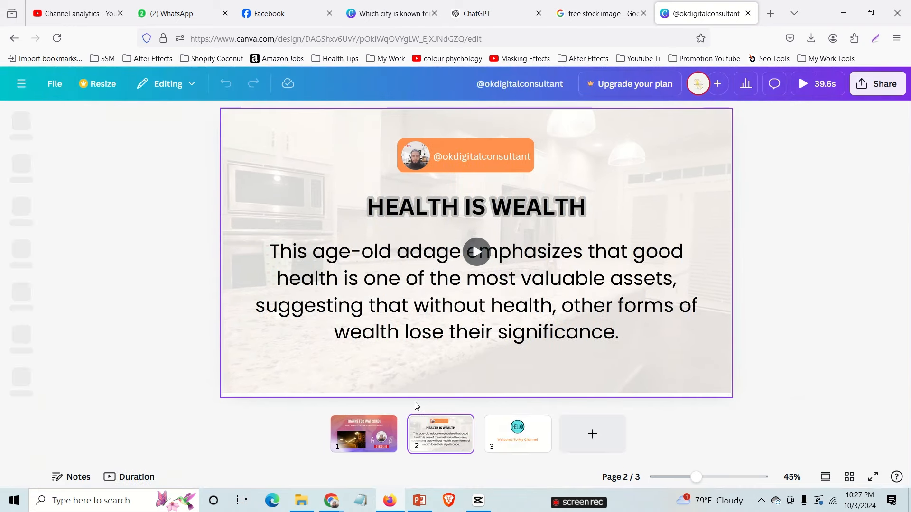
click(414, 385)
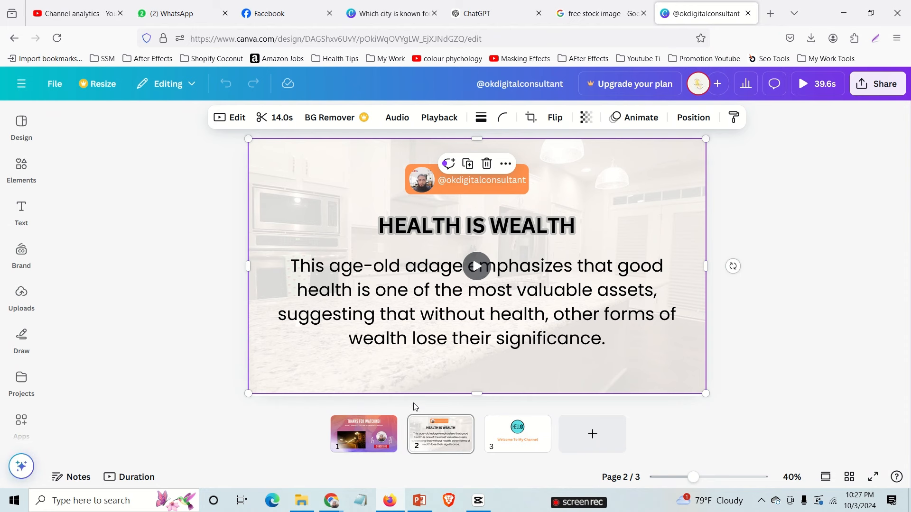
click(415, 405)
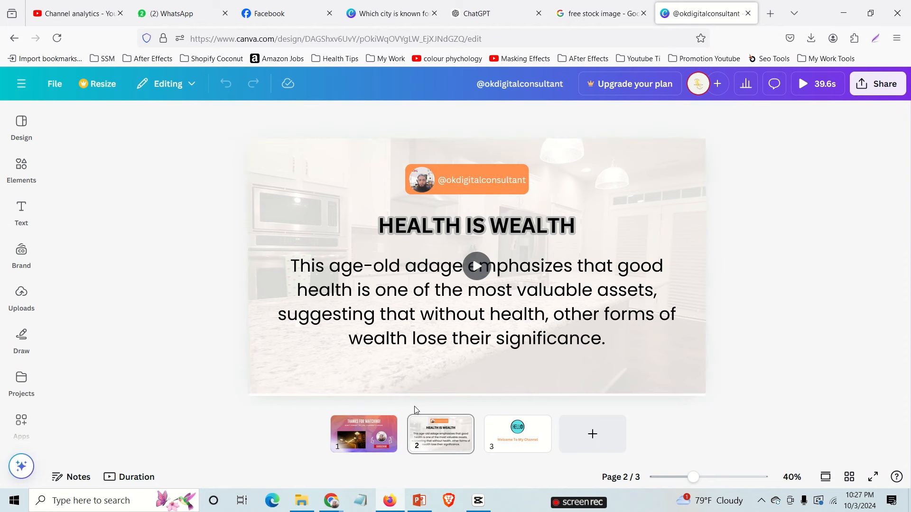
right_click(417, 432)
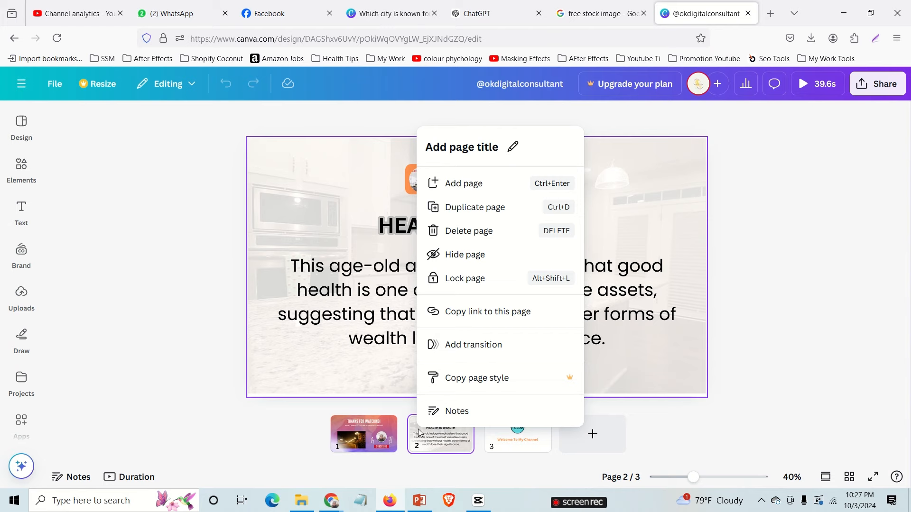
click(439, 454)
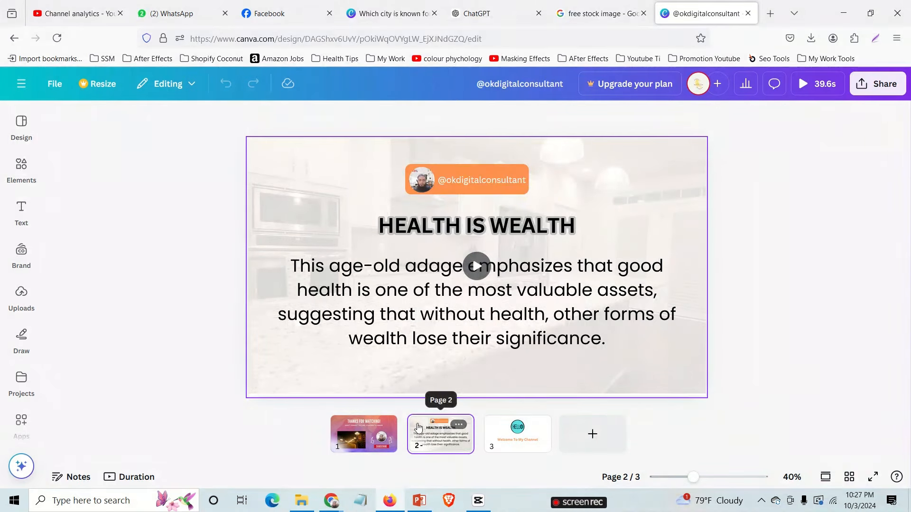
click(415, 17)
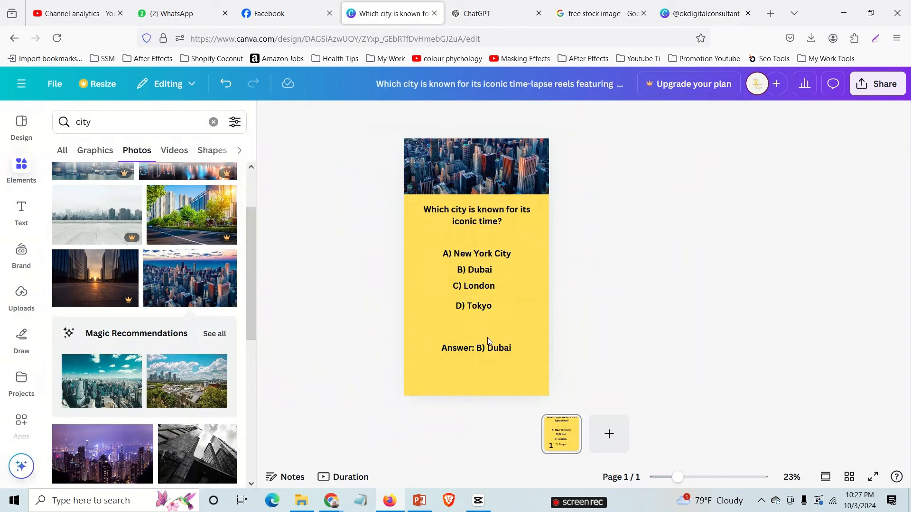
click(469, 258)
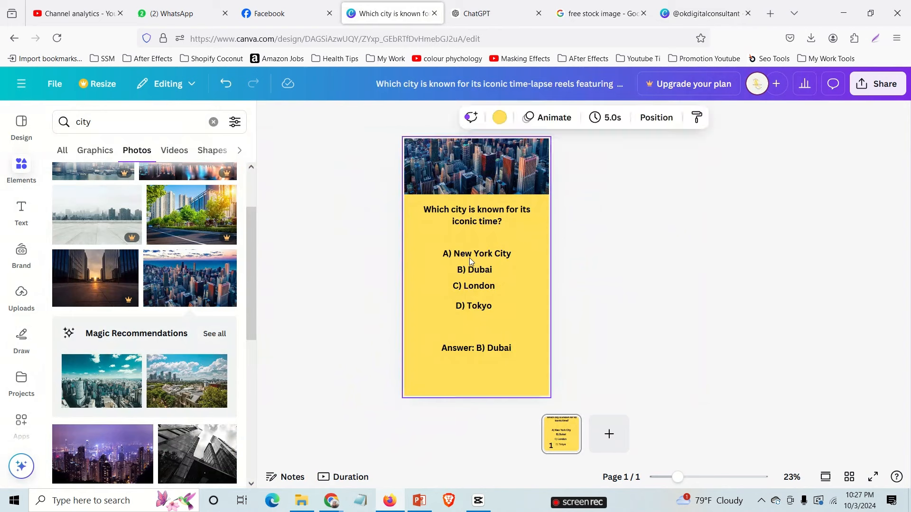
click(604, 236)
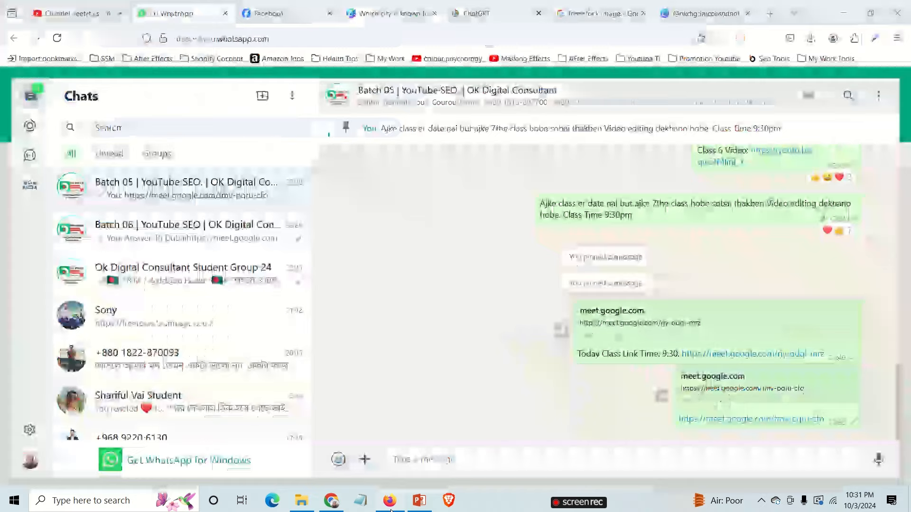
- Switch from WhatsApp back to the city quiz design in Canva
click(397, 501)
click(702, 14)
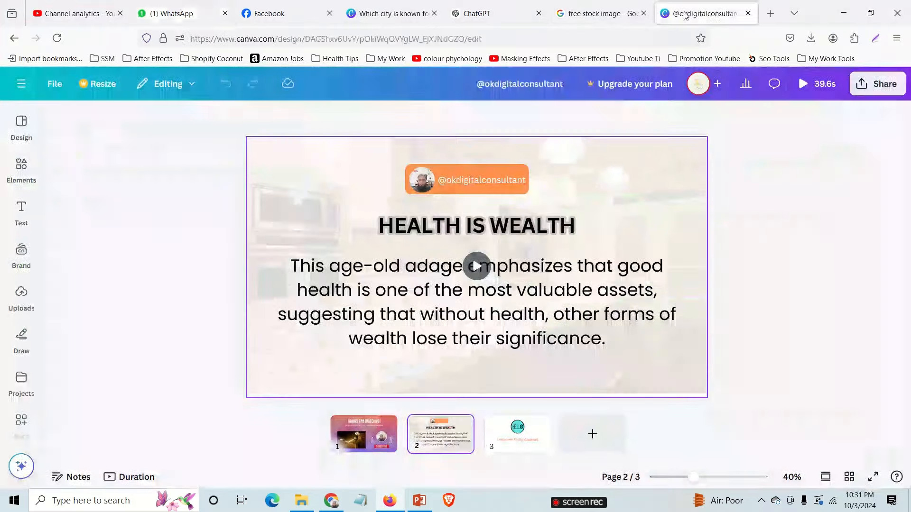
click(375, 13)
click(611, 260)
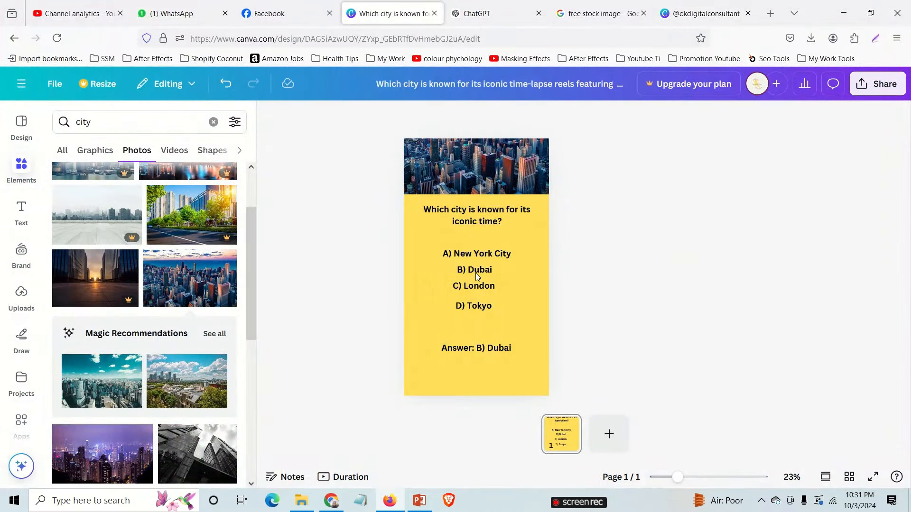
- Switch to the Google Meet call in Chrome, share the entire screen with it, and return to the "HEALTH IS WEALTH" design in Canva
click(683, 20)
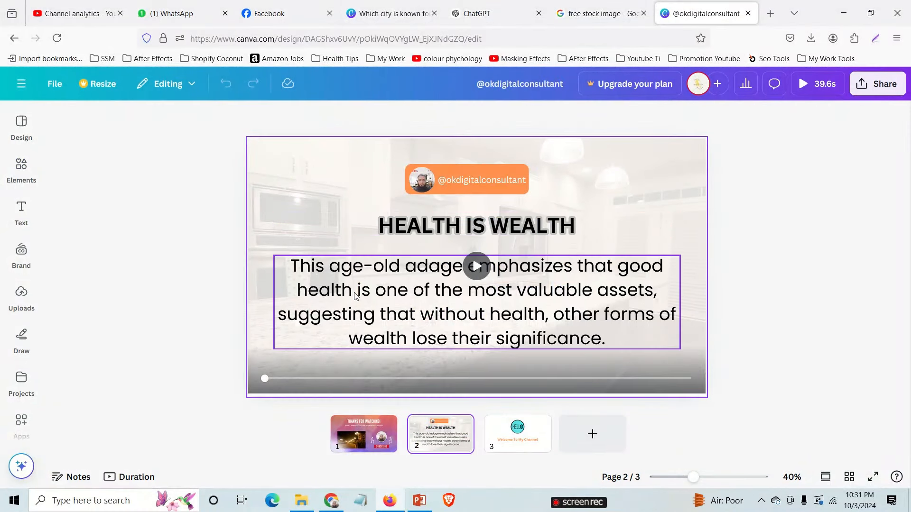
mouse_move(383, 18)
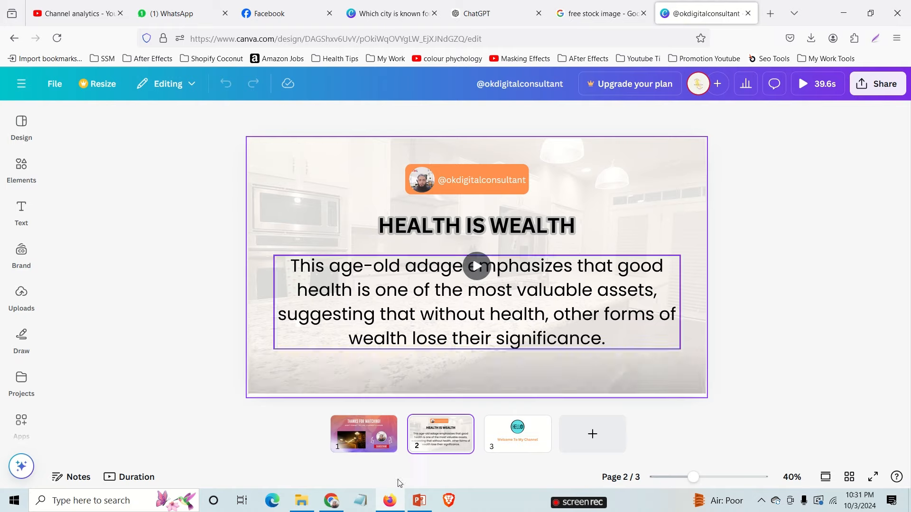
click(331, 500)
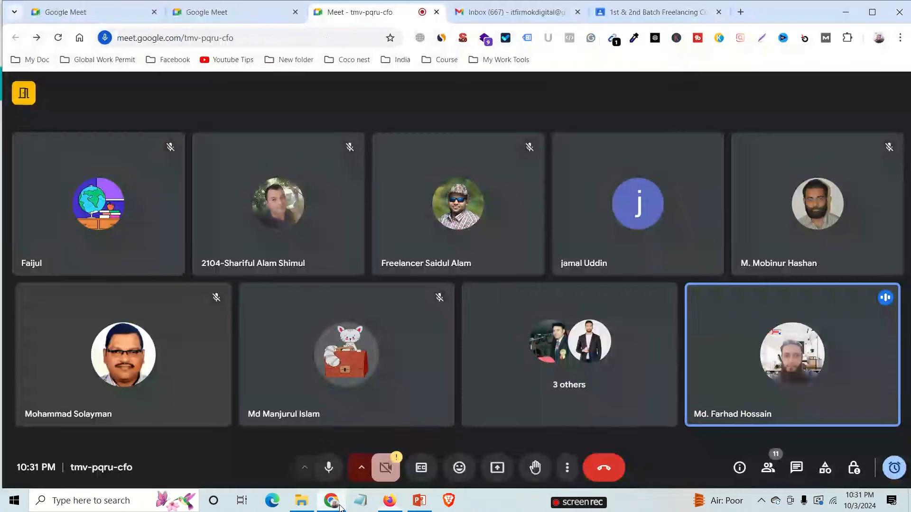
click(535, 469)
click(535, 469)
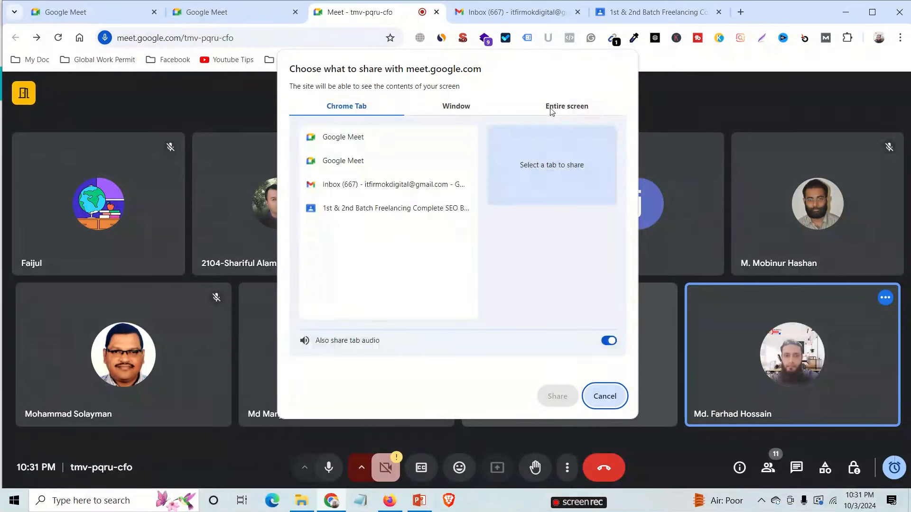
click(550, 109)
click(419, 216)
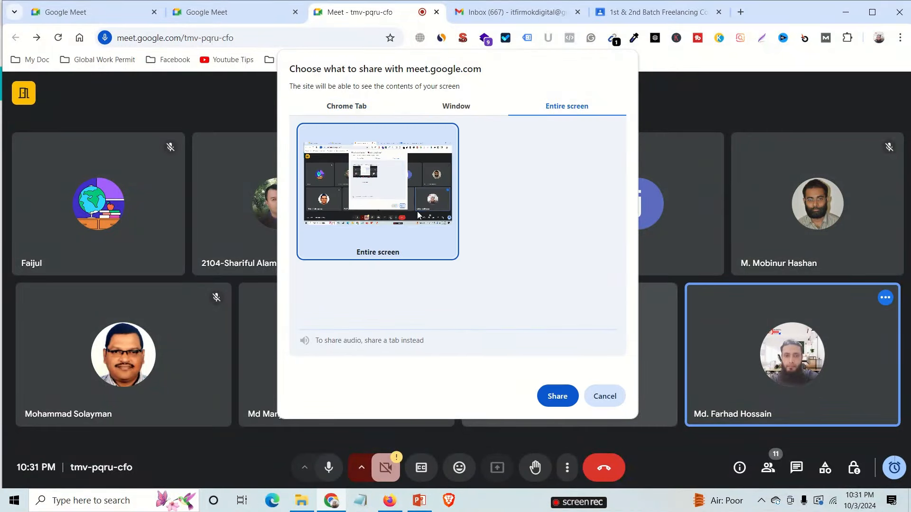
click(557, 396)
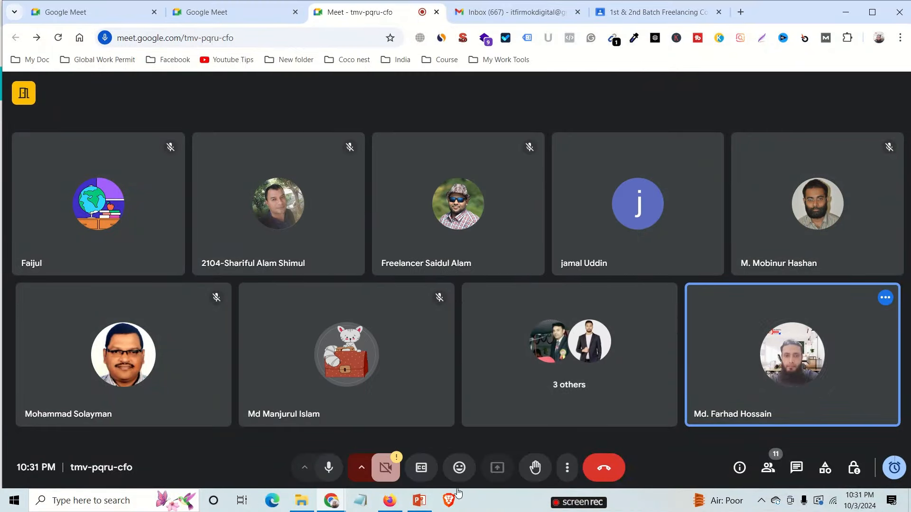
click(389, 500)
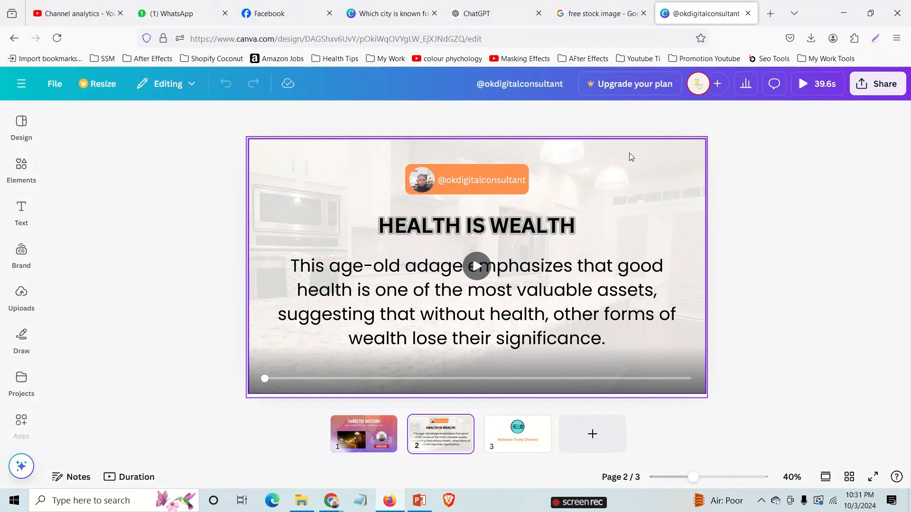
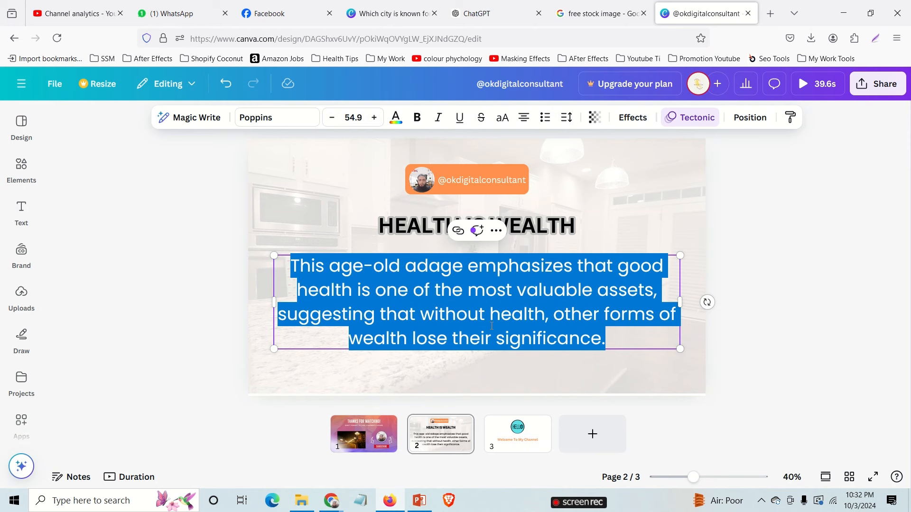
- Compare the body text of the "HEALTH IS WEALTH" page with the city quiz page, and return to the quiz design
click(369, 15)
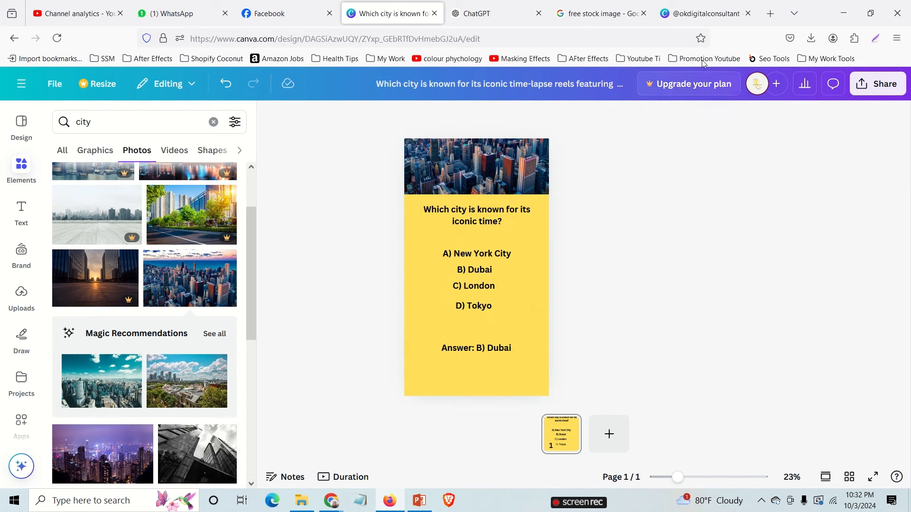
click(702, 13)
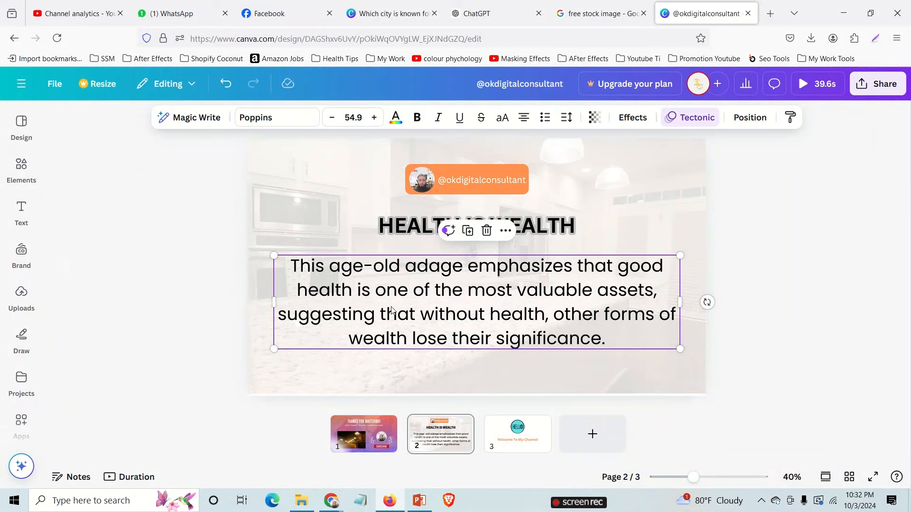
key(ctrl+Tab)
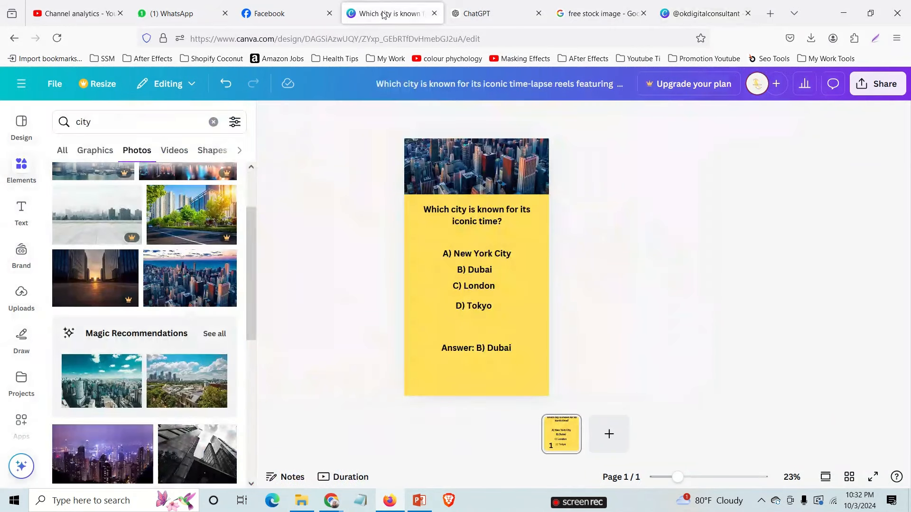
- Apply the Pan animation to the question text and the Blur animation to the "A) New York City" option
click(476, 217)
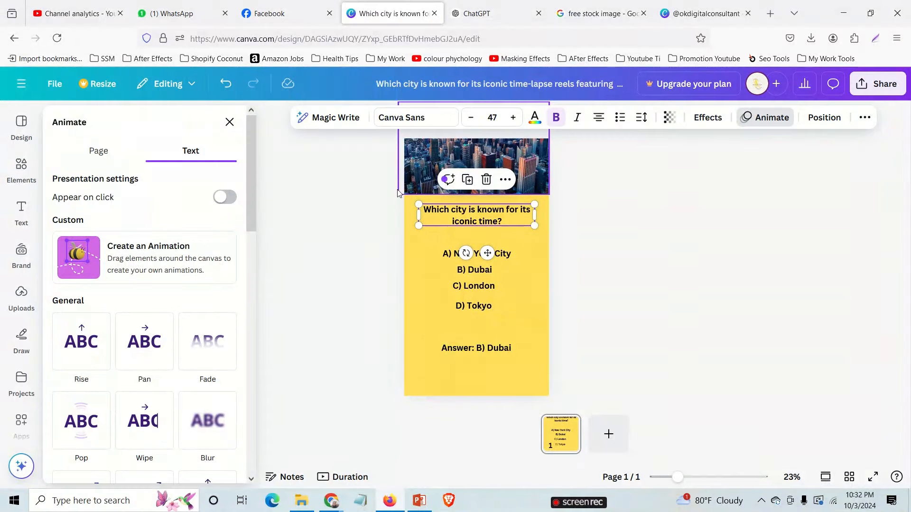
click(154, 349)
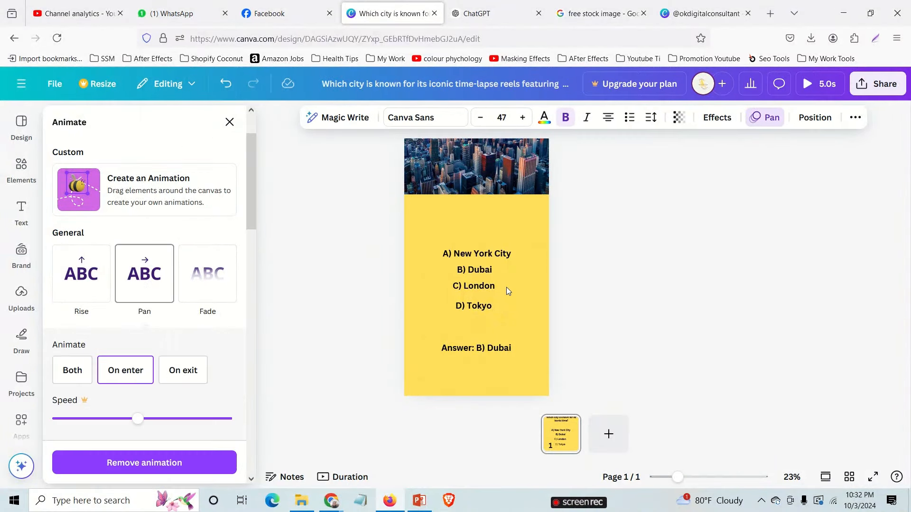
click(464, 254)
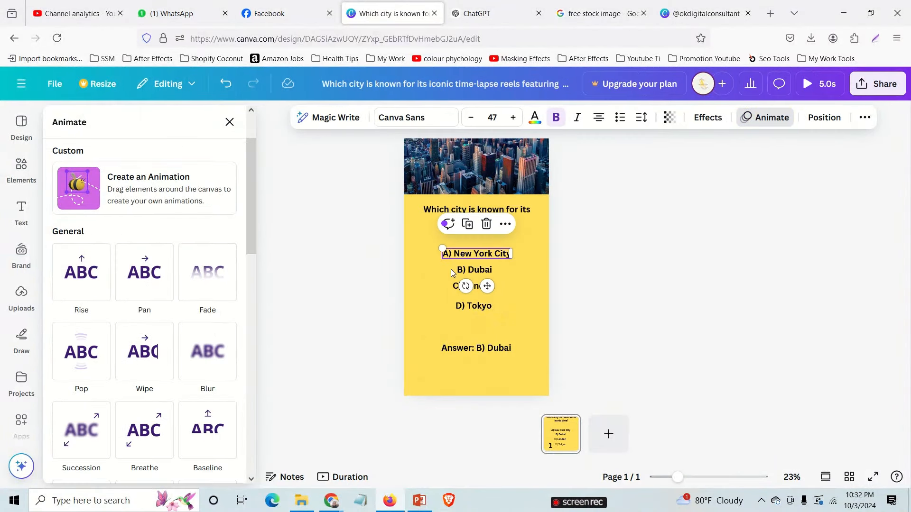
click(207, 353)
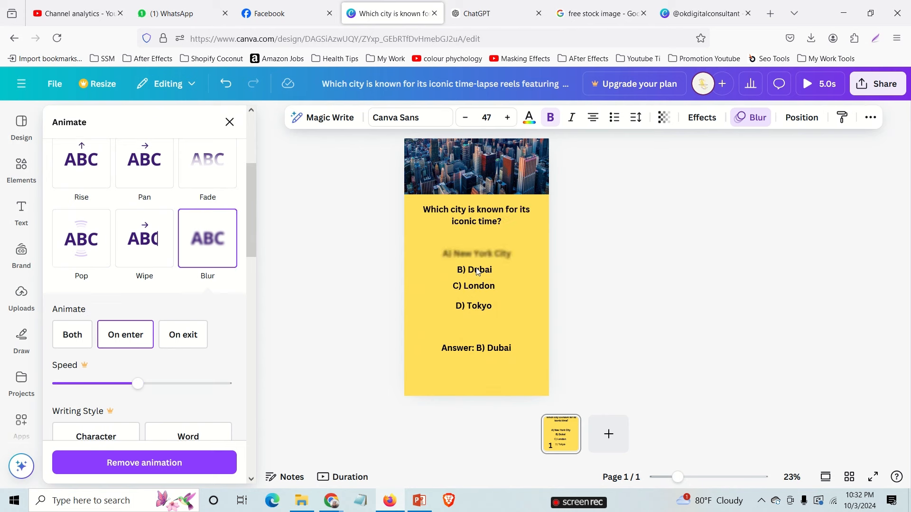
- Apply the Tectonic animation to the "B) Dubai" option and the Tumble animation to the "C) London" option
click(477, 270)
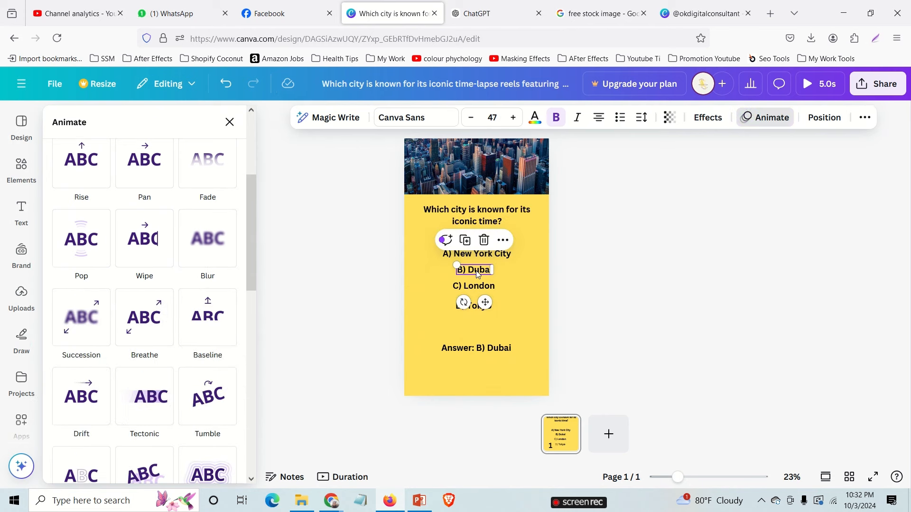
click(144, 384)
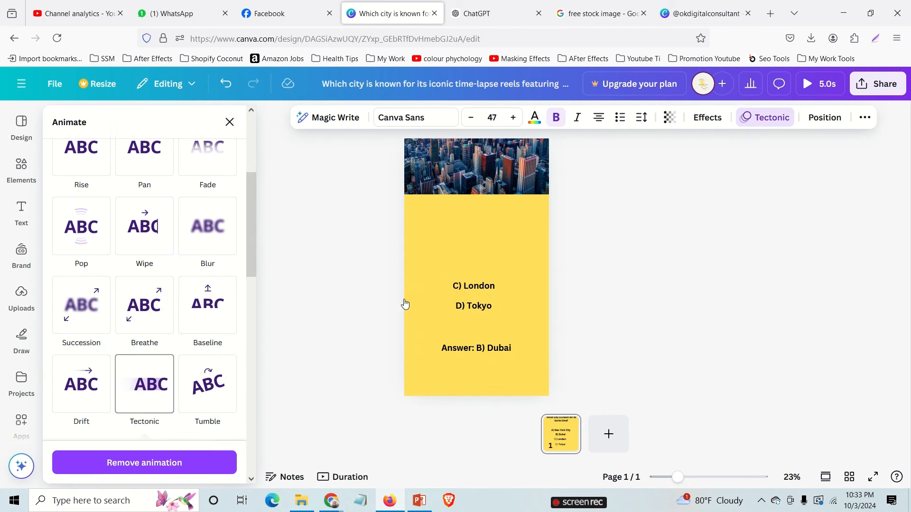
click(482, 286)
click(195, 406)
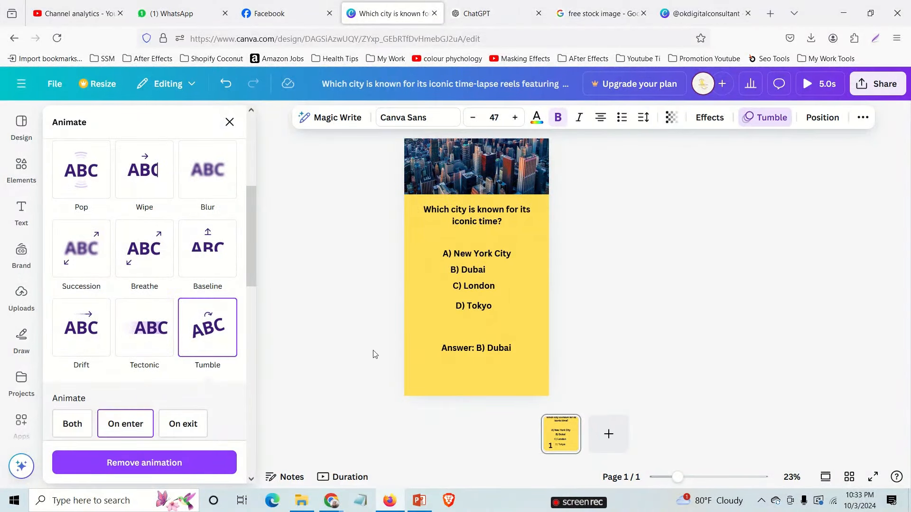
- Apply the Scrapbook animation to the "D) Tokyo" option and the Burst animation to the "Answer: B) Dubai" text
click(474, 306)
scroll(97, 326, down, 2)
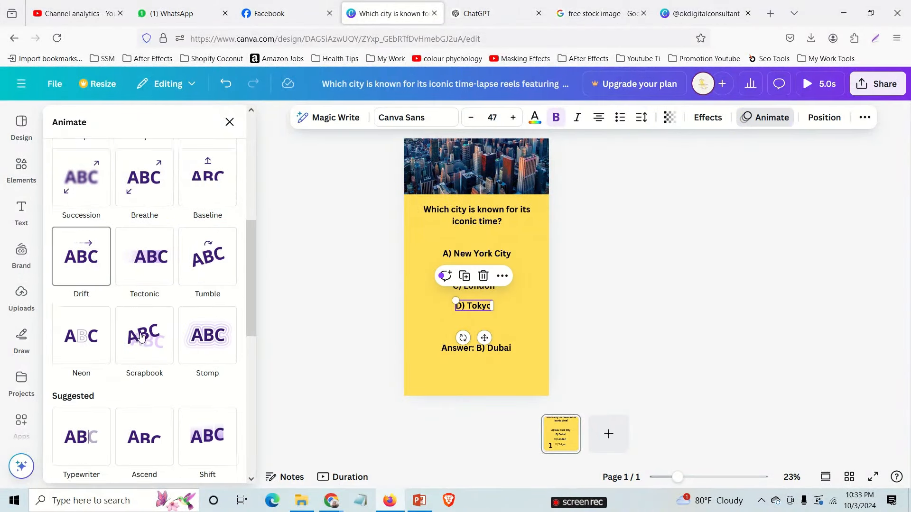
click(144, 332)
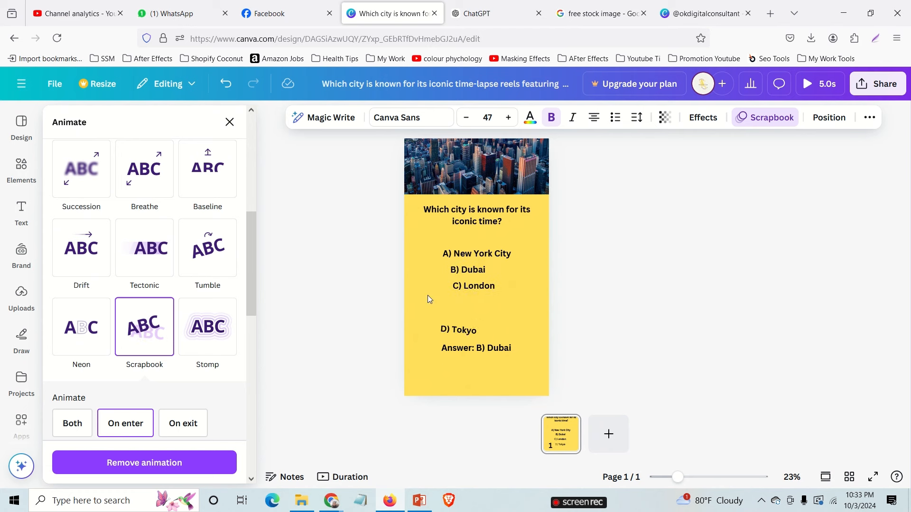
click(463, 350)
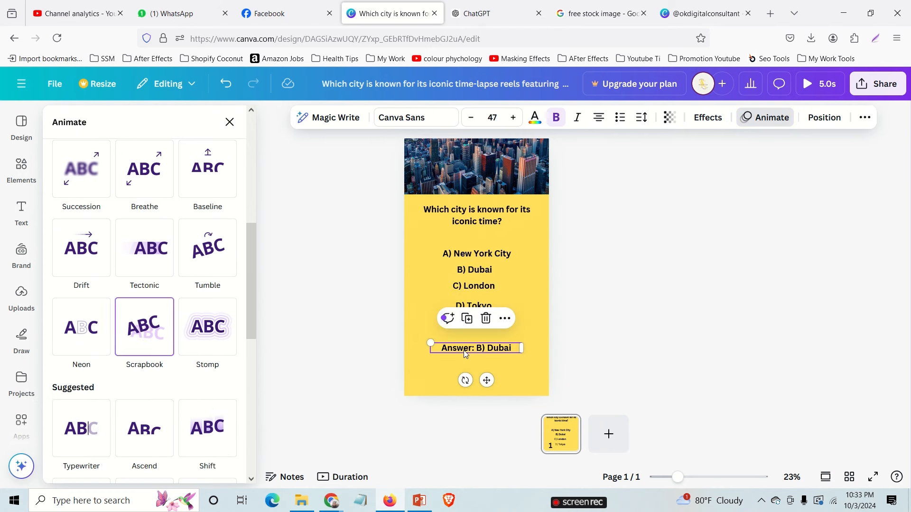
scroll(184, 397, down, 2)
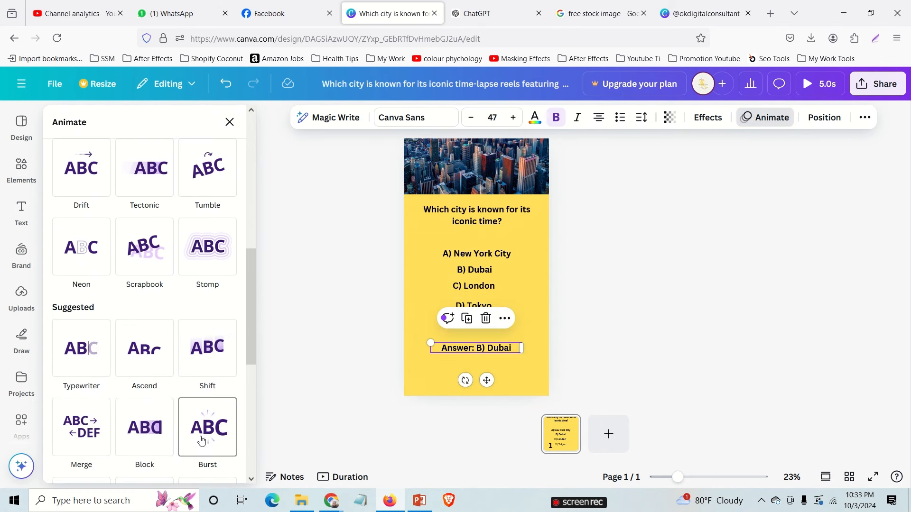
click(205, 434)
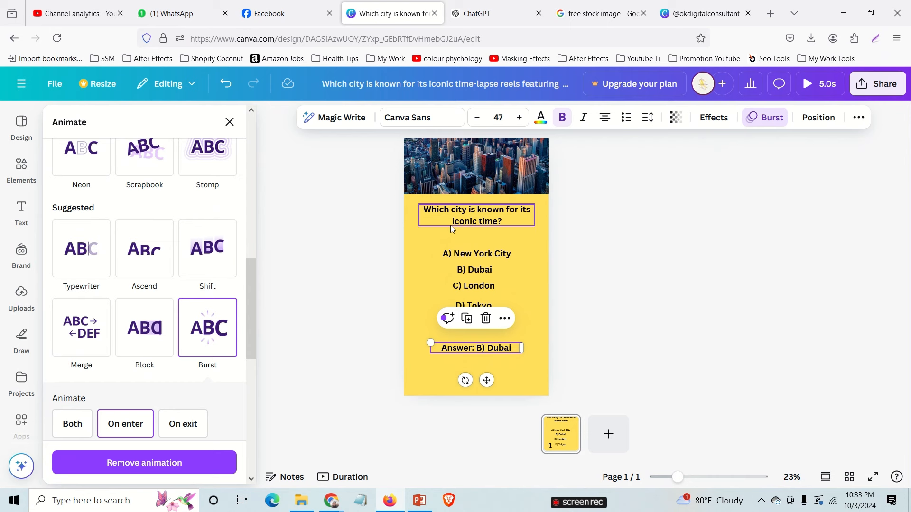
- Show the element timing for the question text and trim the start of its timing bar slightly so it enters a little after the page begins
click(460, 218)
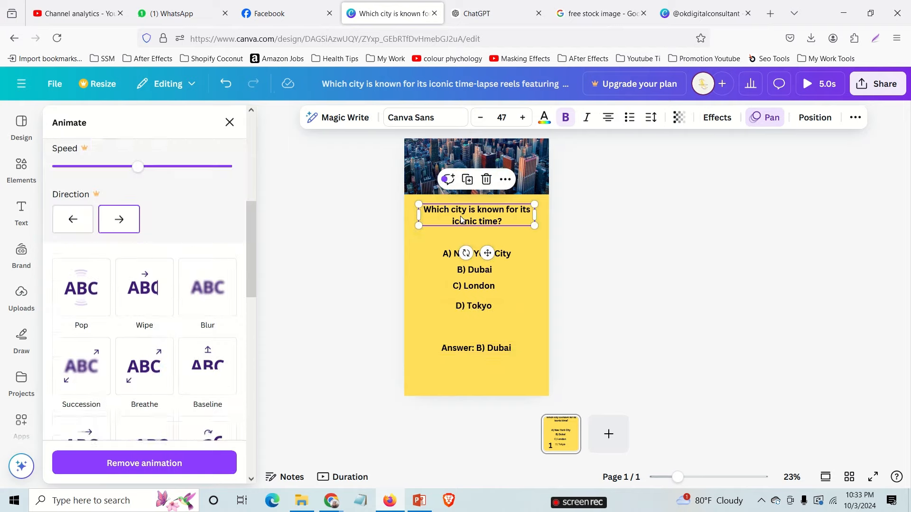
right_click(459, 218)
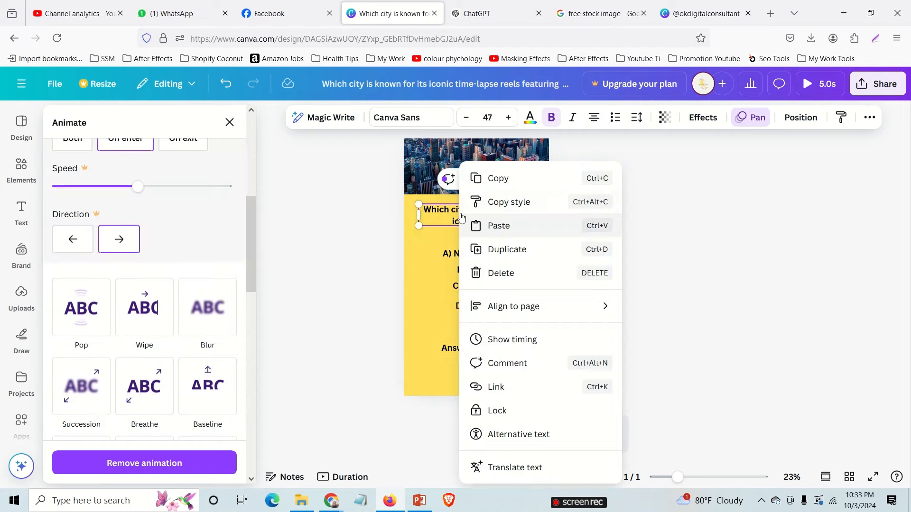
click(675, 317)
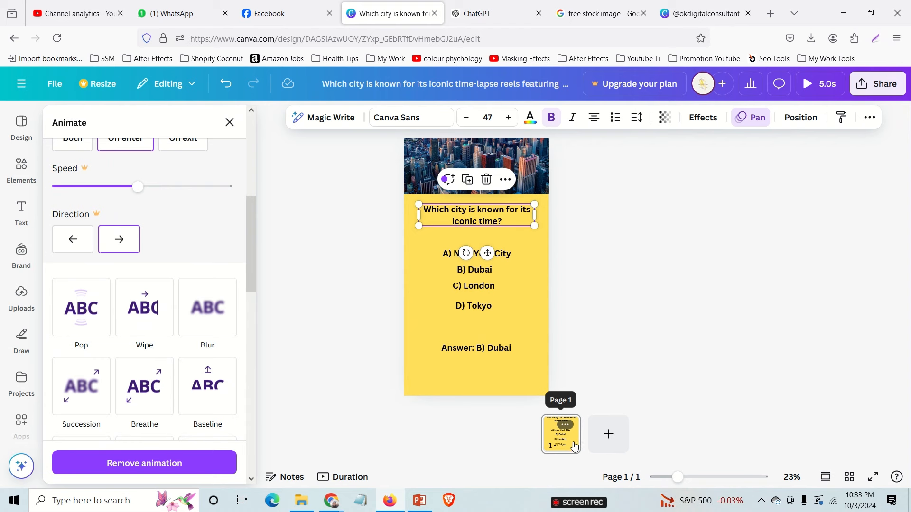
right_click(477, 220)
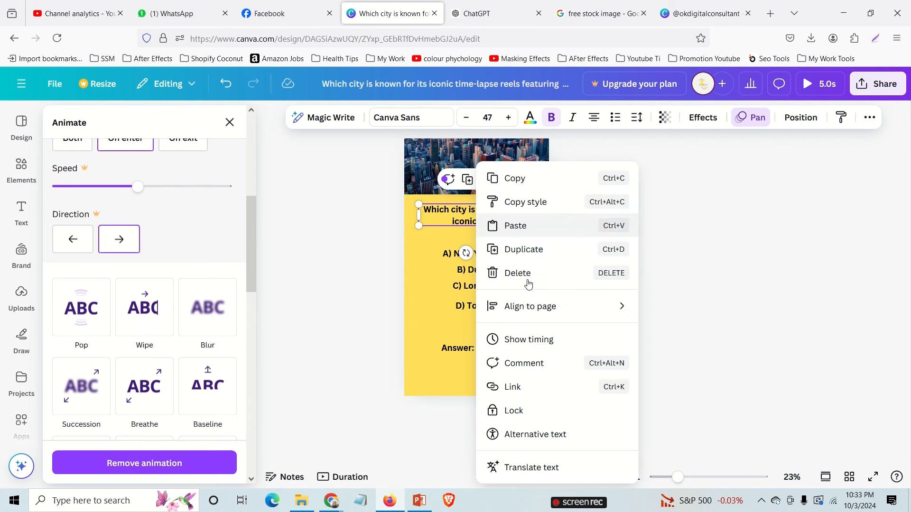
click(531, 340)
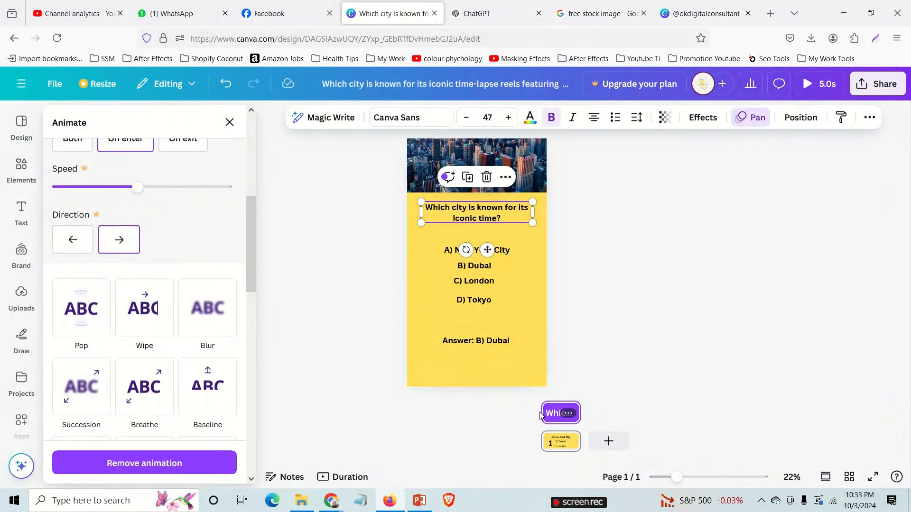
drag(547, 416, 547, 416)
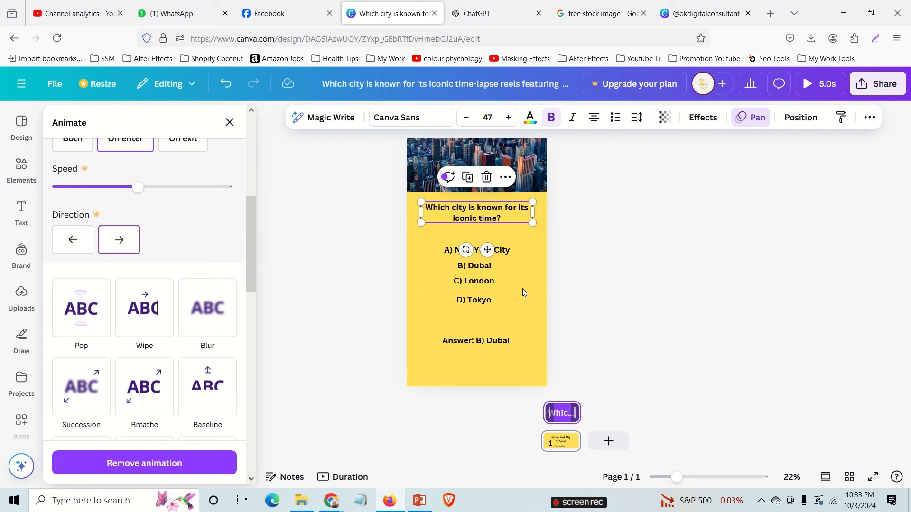
- Trim the starts of the "A) New York City" and "B) Dubai" timing bars so both options enter after the question
click(507, 250)
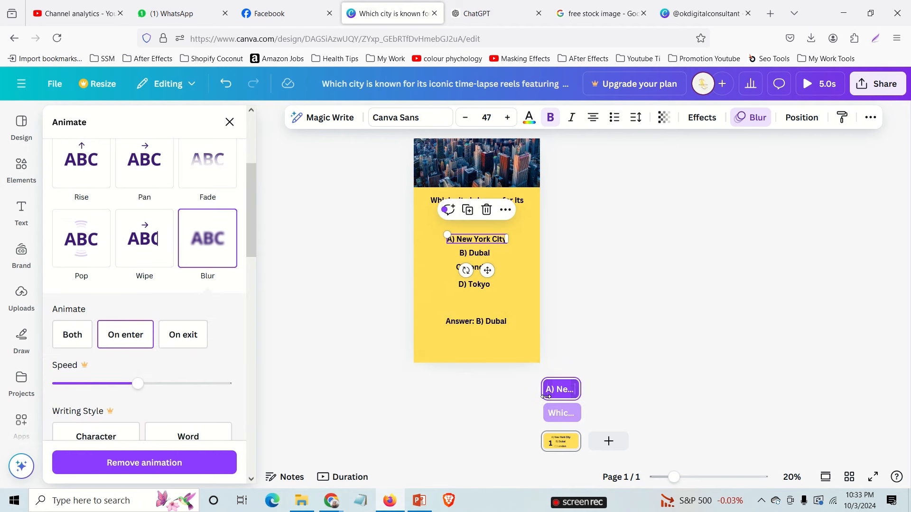
drag(546, 391, 550, 392)
click(471, 255)
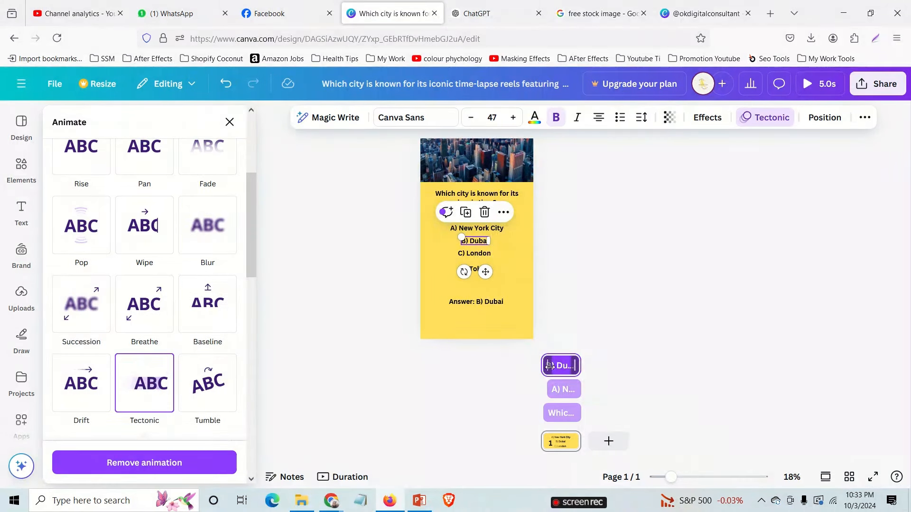
drag(549, 365, 551, 365)
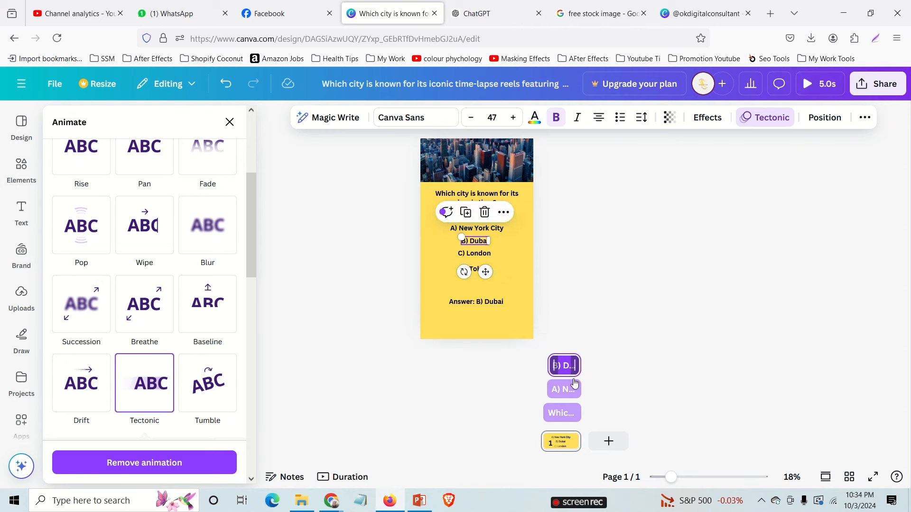
- Trim the start of the "C) London" timing bar, and shorten the "D) Tokyo" timing bar from its start to about 3.5 s
click(473, 253)
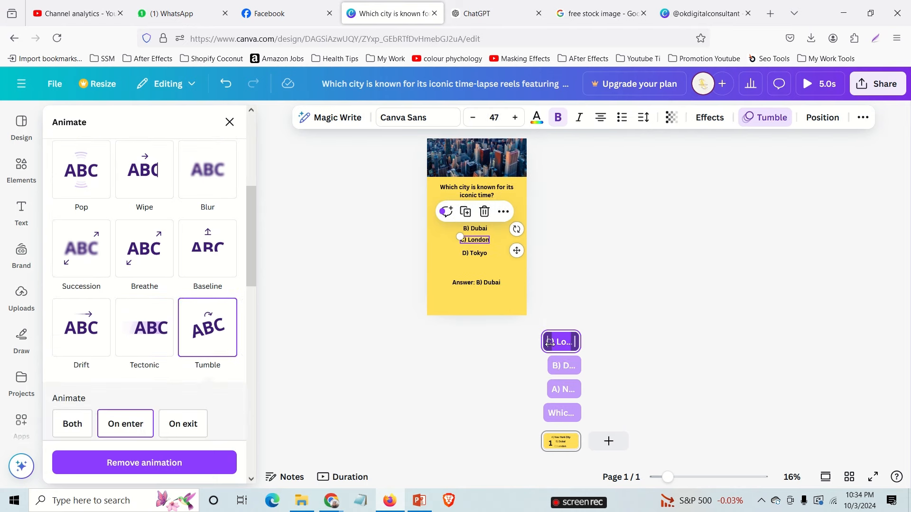
drag(550, 343, 551, 346)
click(471, 254)
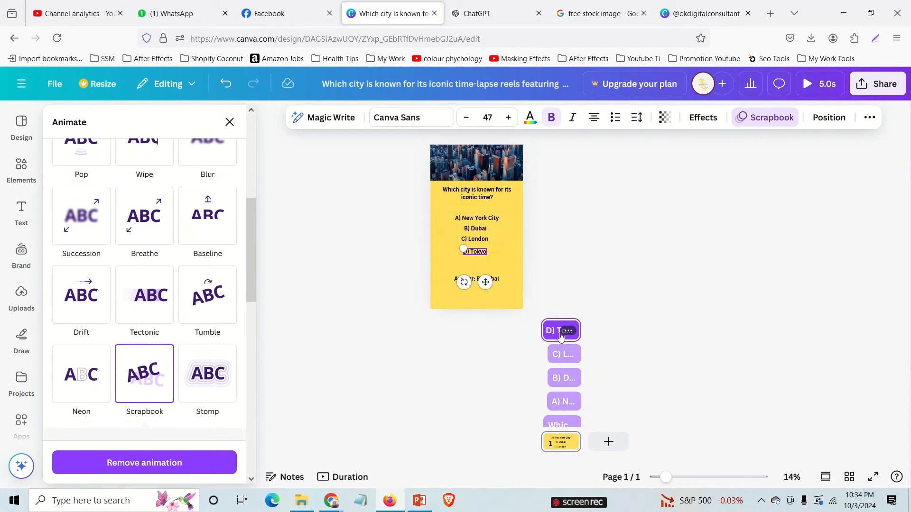
drag(547, 331, 559, 332)
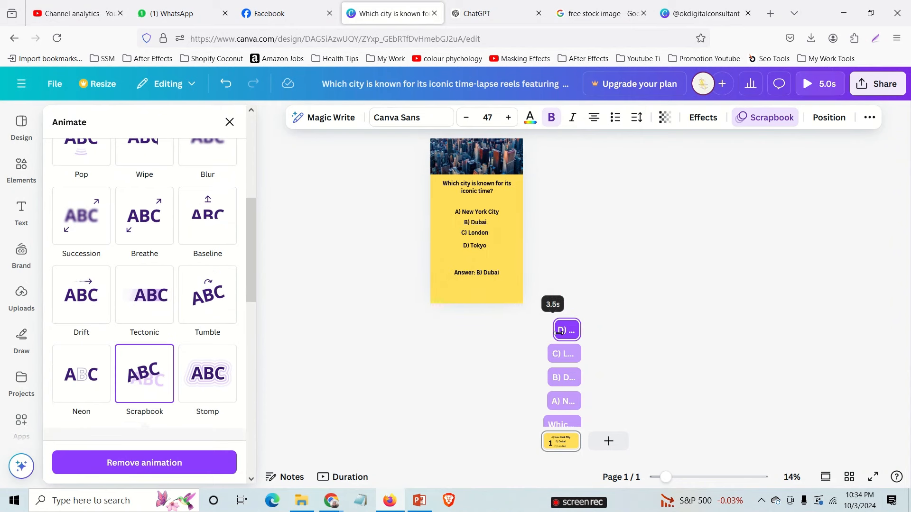
- Trim the starts of the "C) London" and "Answer: B) Dubai" timing bars, the answer's to about 2.1 s, and move the answer text lower on the page
click(557, 358)
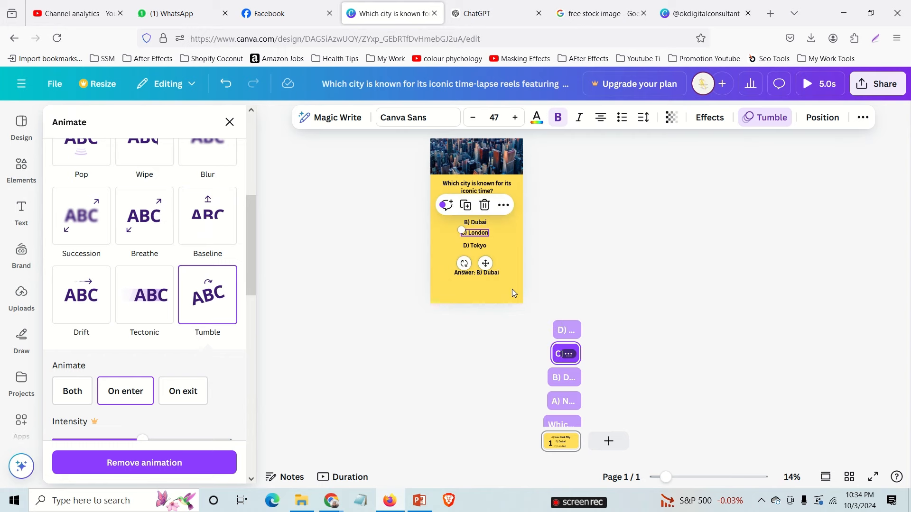
click(475, 274)
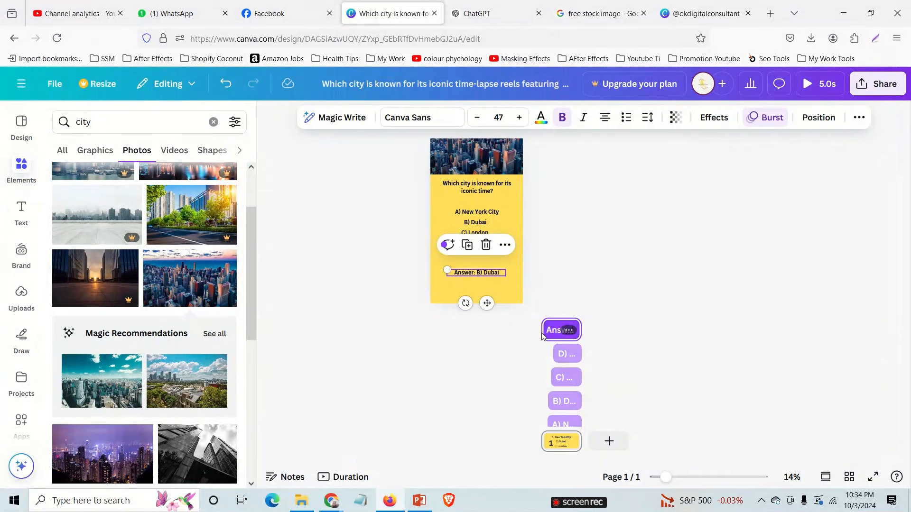
drag(553, 332, 572, 333)
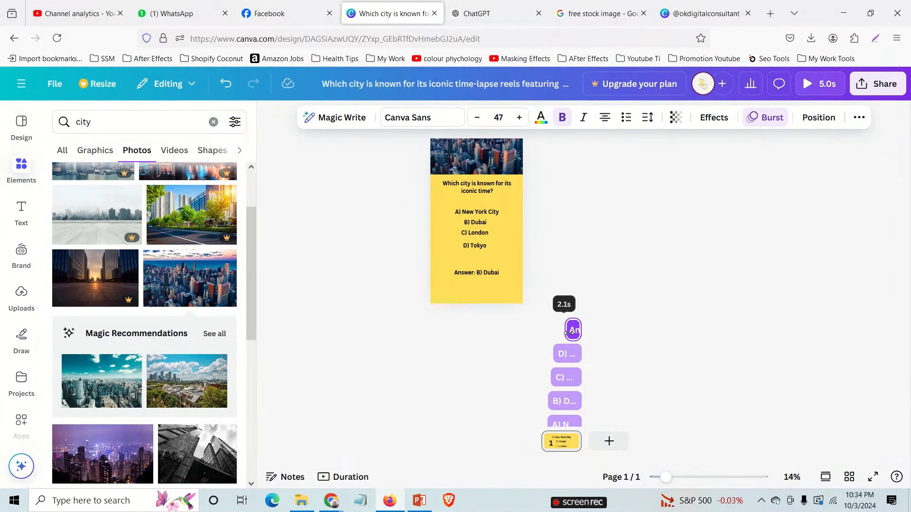
drag(569, 332, 574, 330)
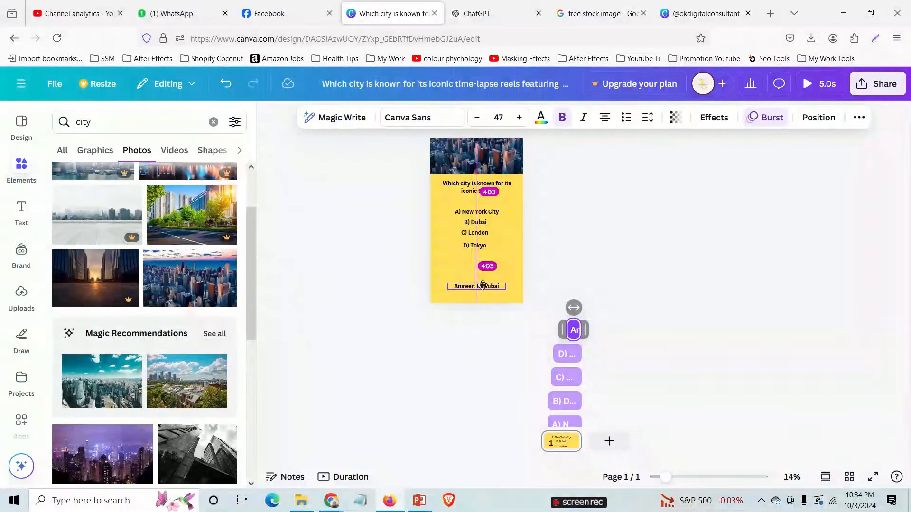
click(573, 253)
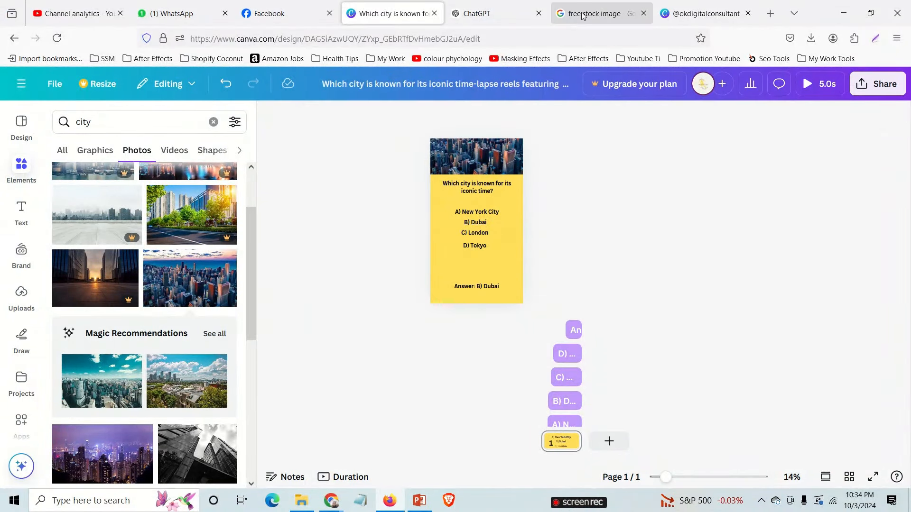
- Search the photo elements for "countdown" and look through the results for a suitable timer
scroll(141, 251, up, 2)
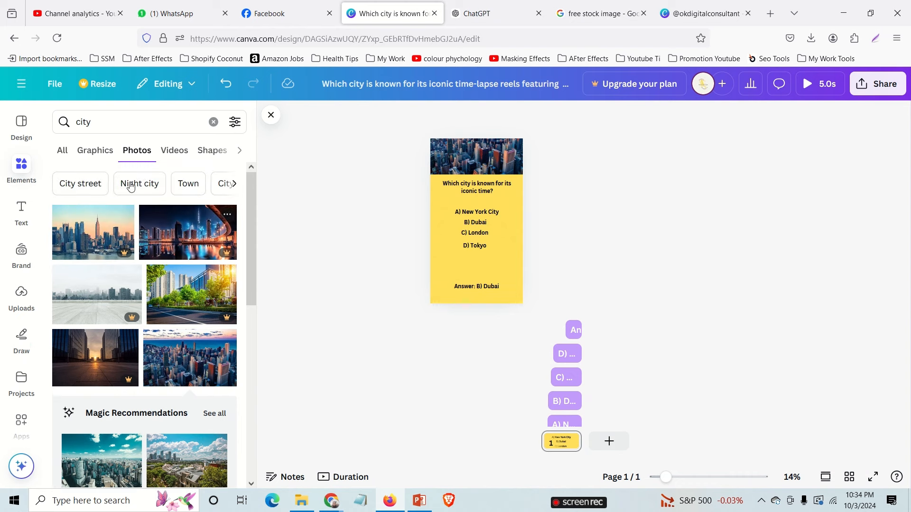
drag(122, 129, 76, 127)
text(co)
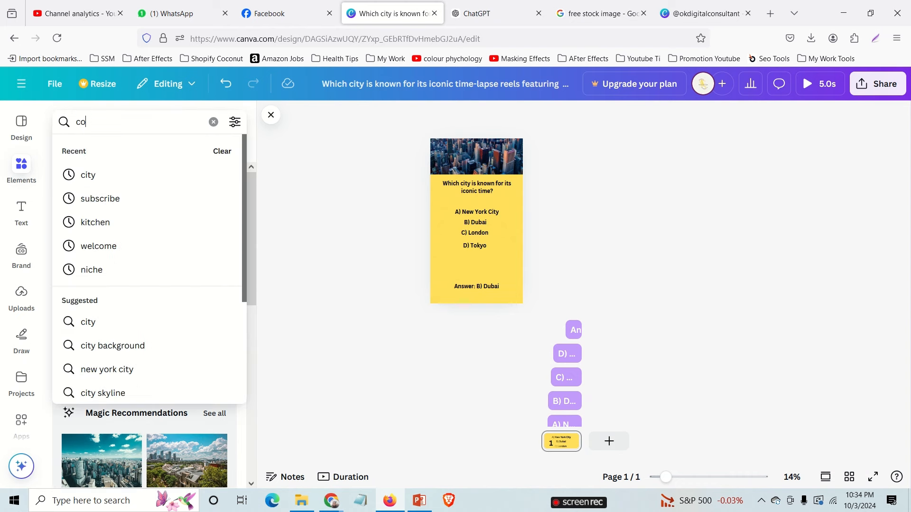
text(untdow)
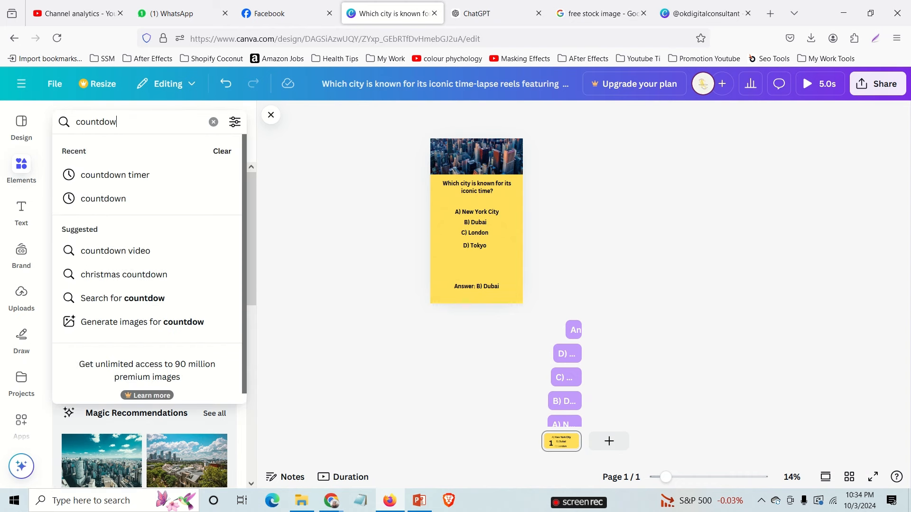
text(n)
key(Return)
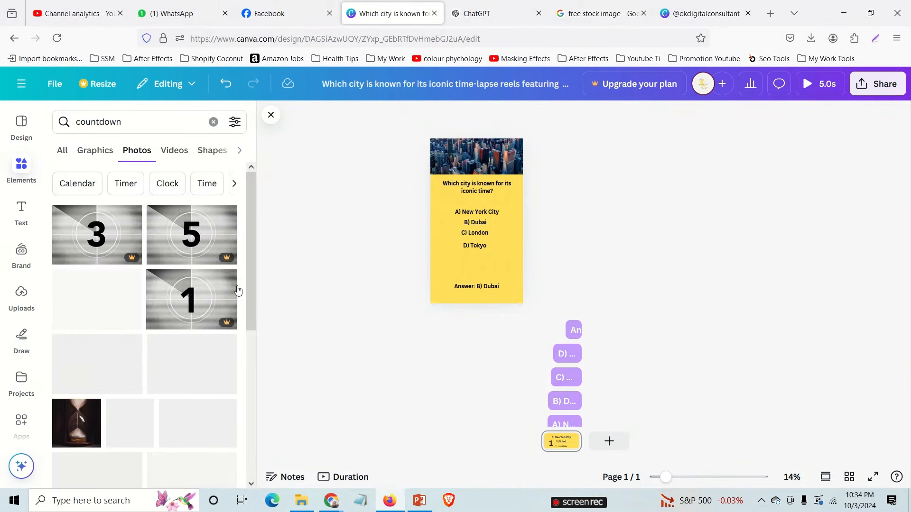
scroll(179, 350, down, 3)
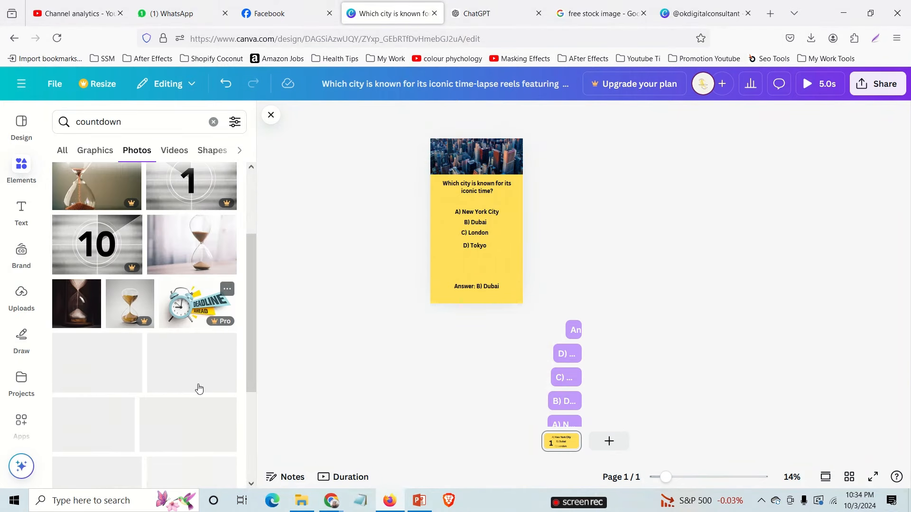
scroll(202, 387, down, 2)
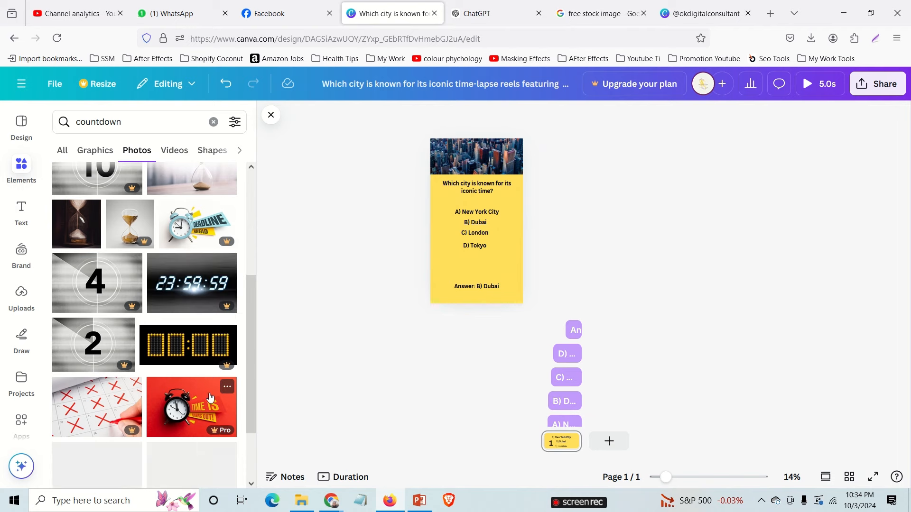
- Search Google for "5 sec countdown video download" and open Pixabay's free countdown videos result in a new tab
click(602, 15)
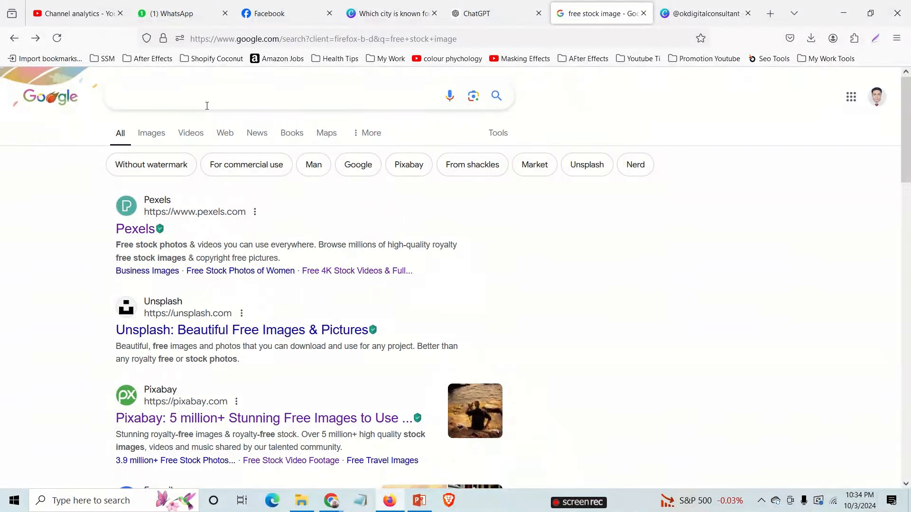
click(254, 100)
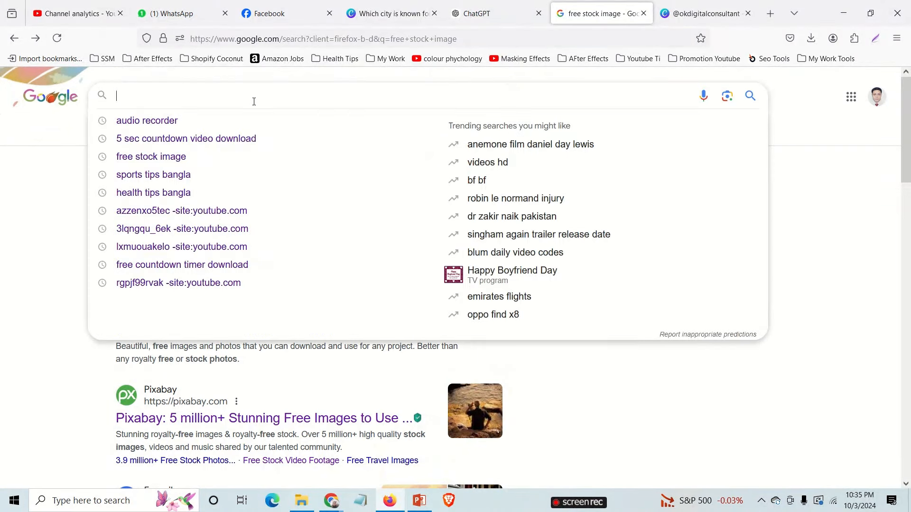
text(5 sec)
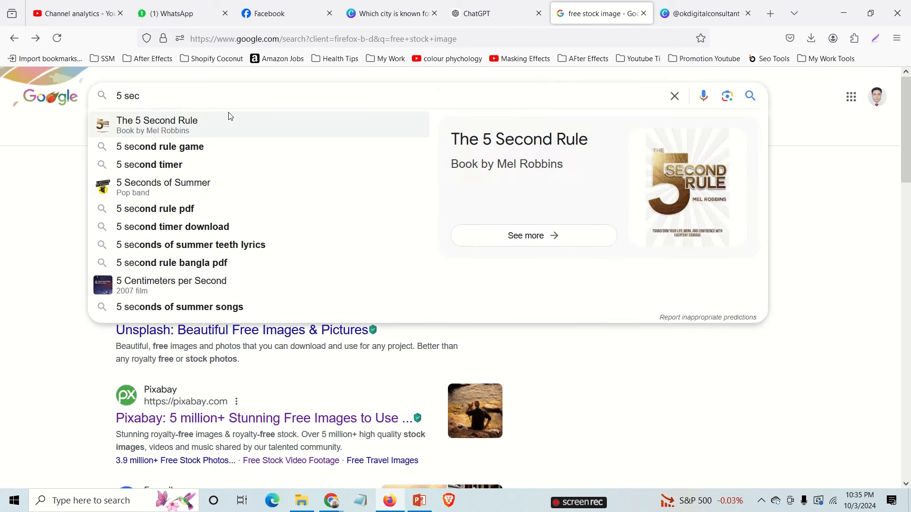
text( co)
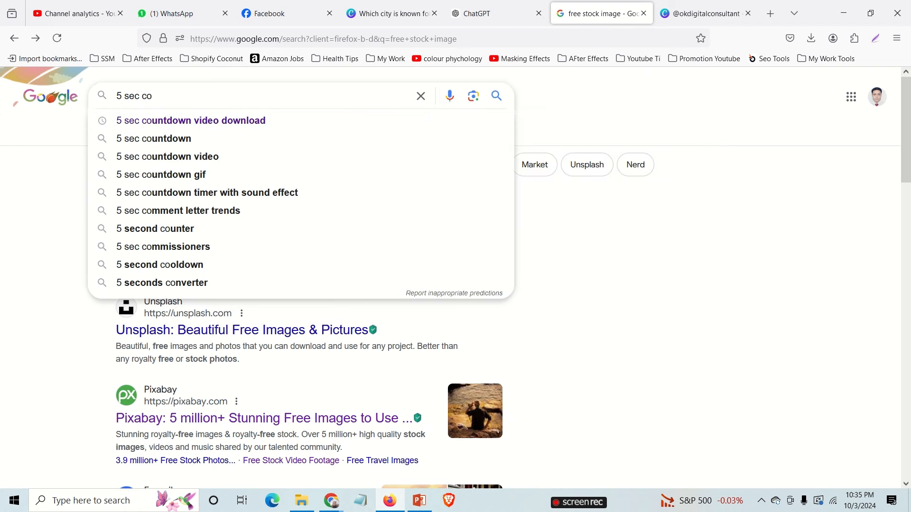
click(198, 122)
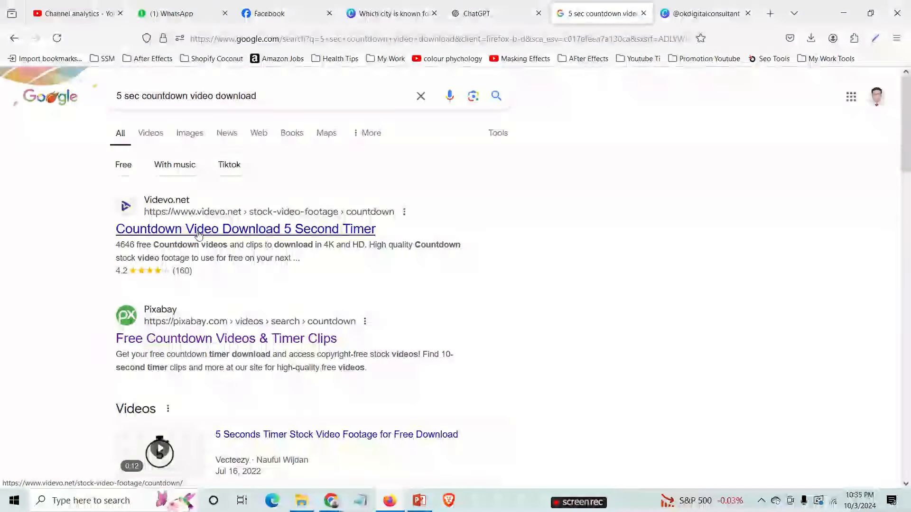
right_click(188, 339)
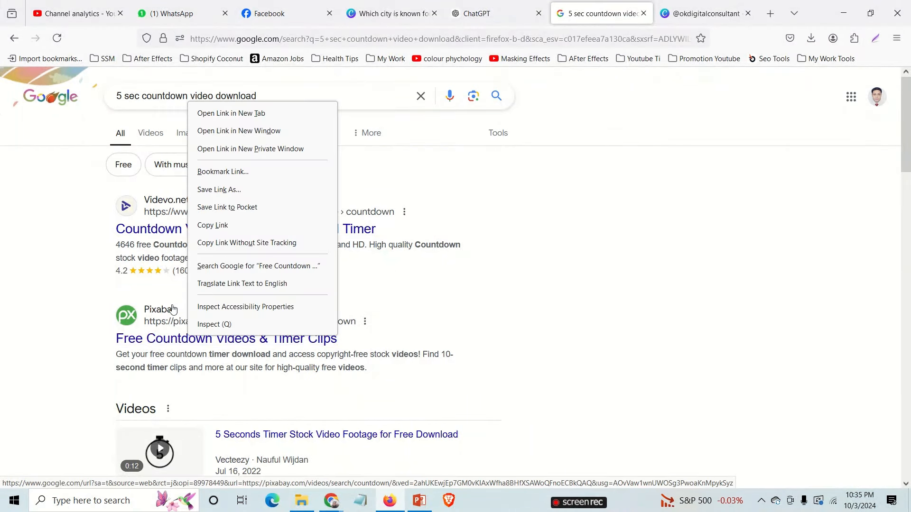
click(231, 113)
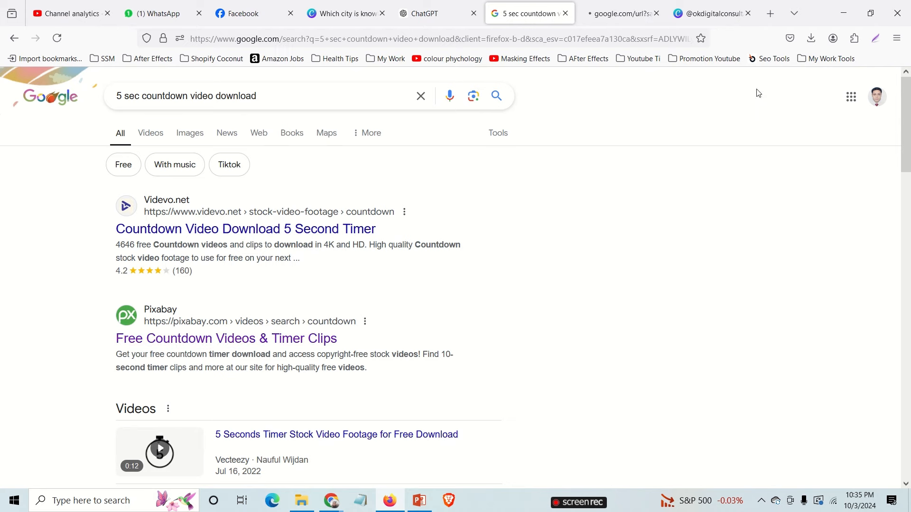
click(602, 23)
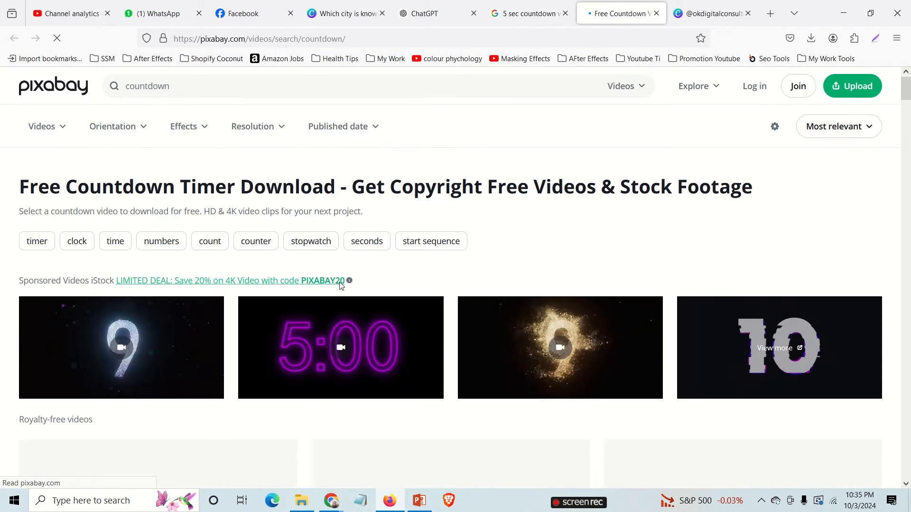
- Find the light-background circular 10-second countdown video among the royalty-free Pixabay results and download it as a 960×540 MP4
scroll(427, 313, down, 5)
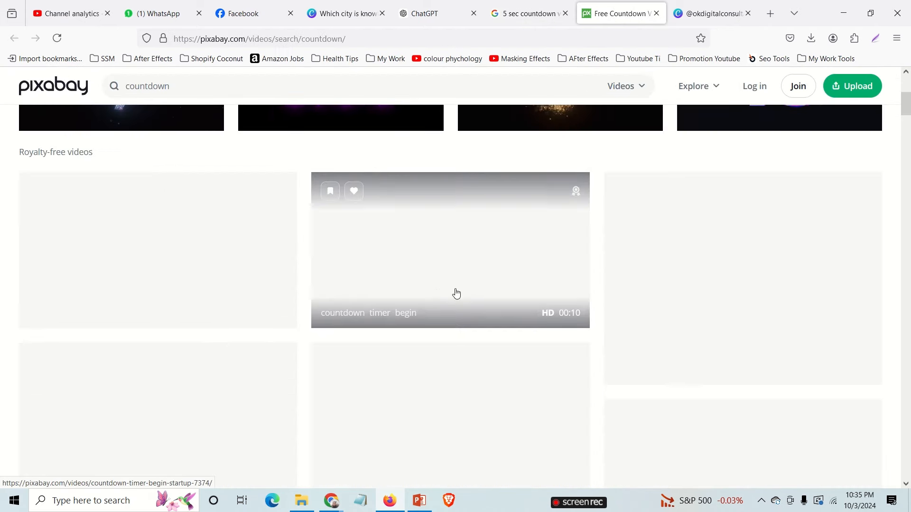
scroll(285, 323, down, 3)
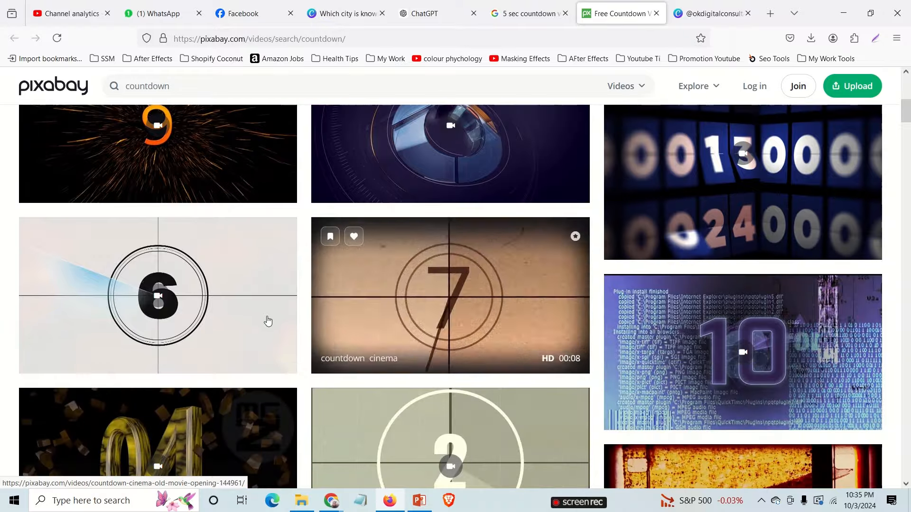
scroll(335, 332, down, 2)
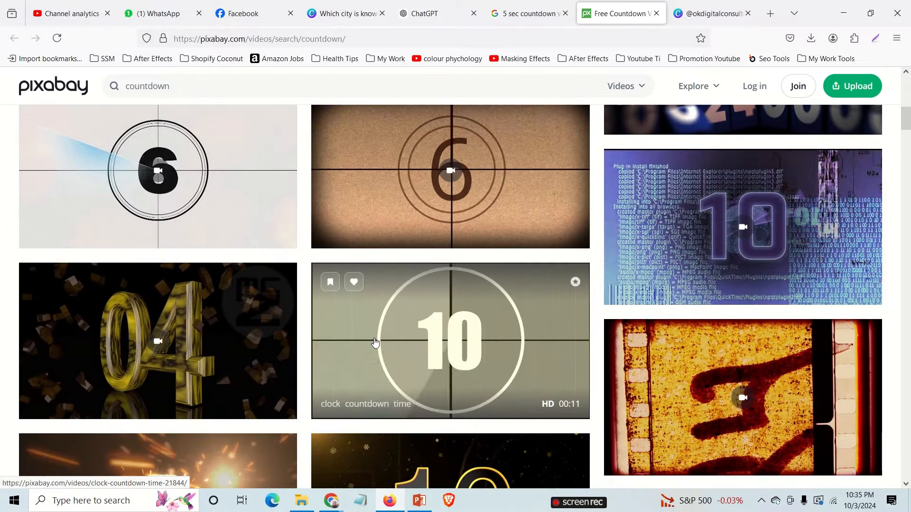
scroll(294, 308, up, 2)
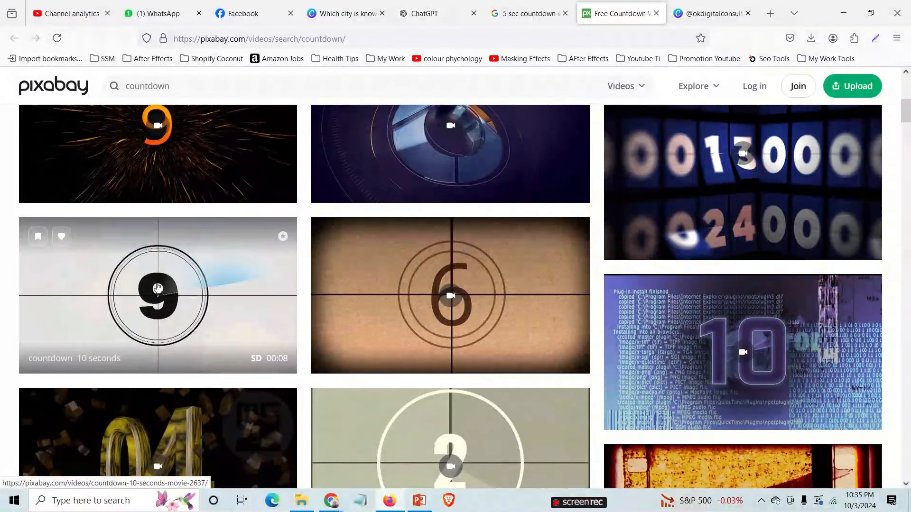
click(185, 286)
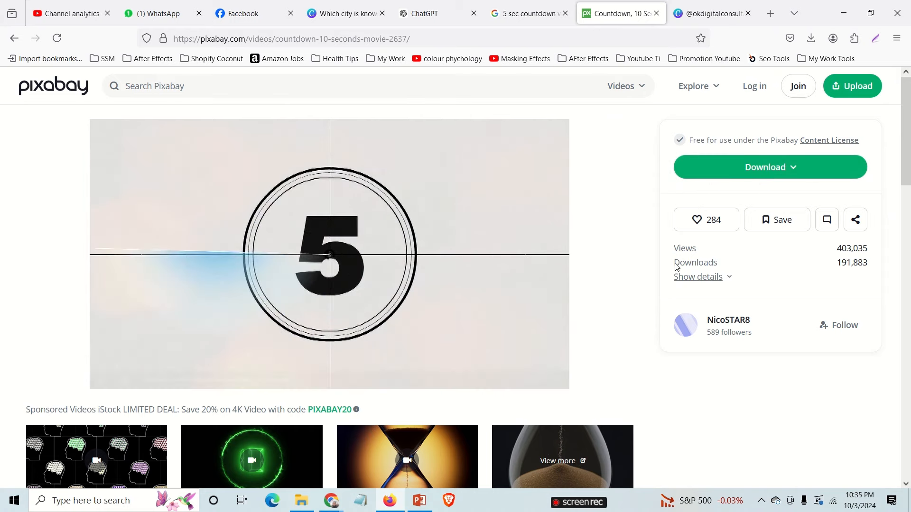
click(766, 175)
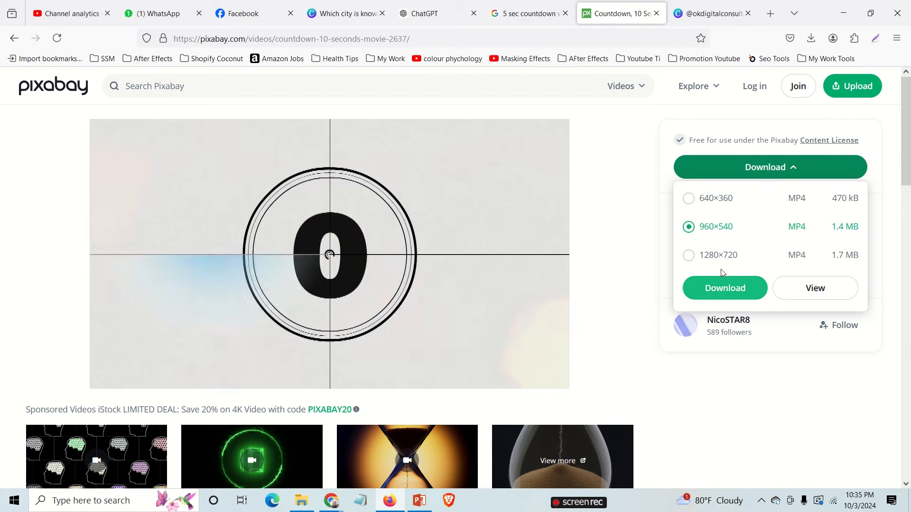
click(726, 288)
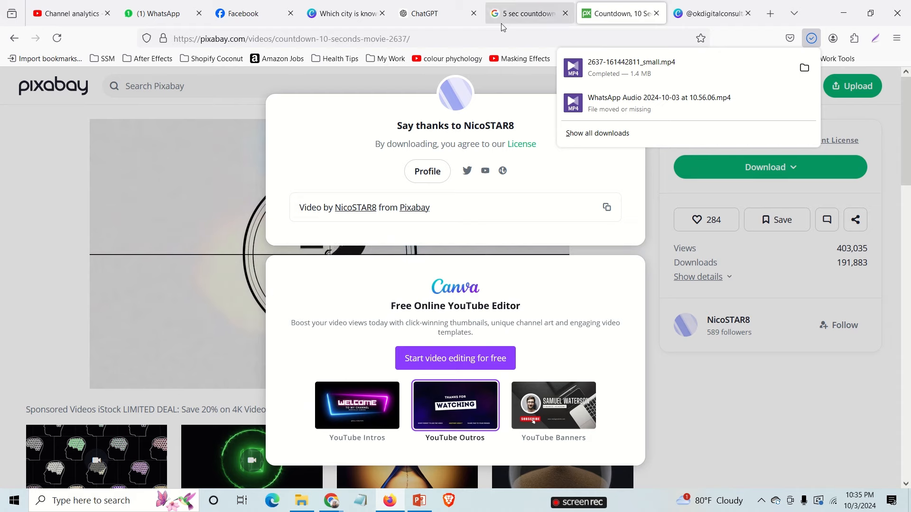
click(332, 17)
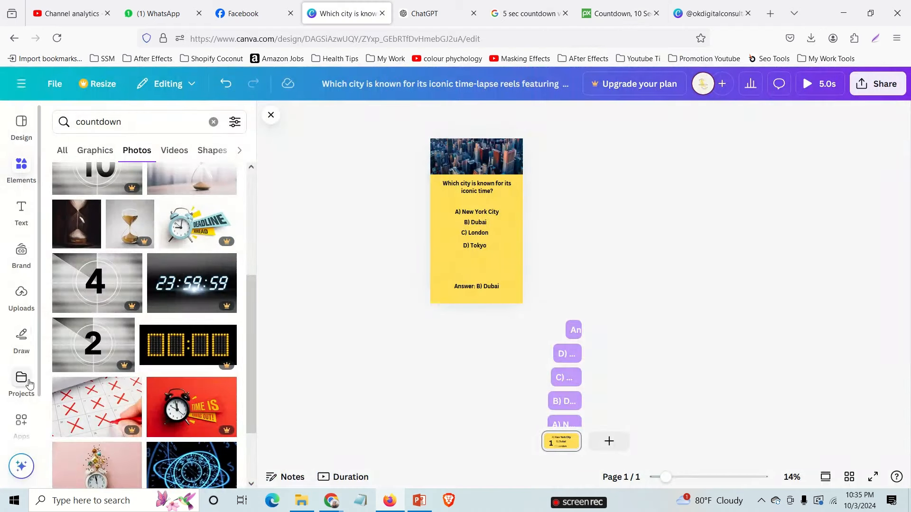
click(20, 298)
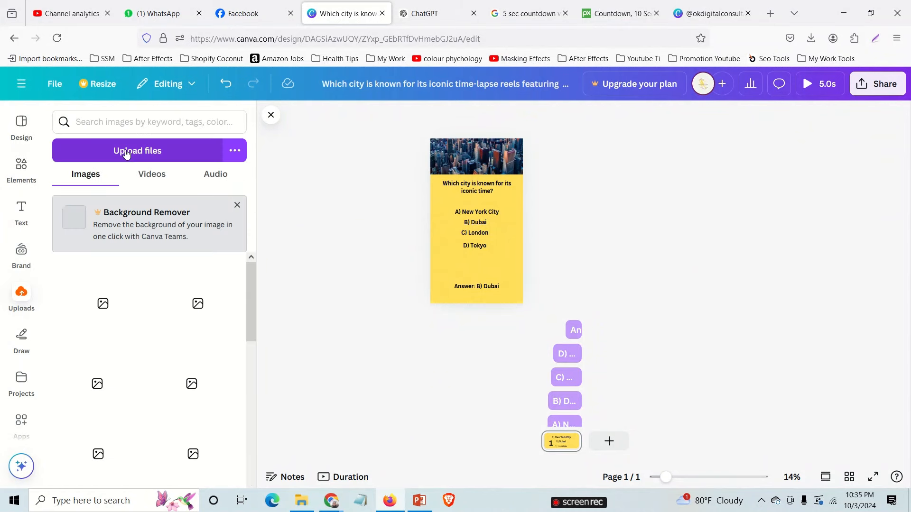
click(173, 159)
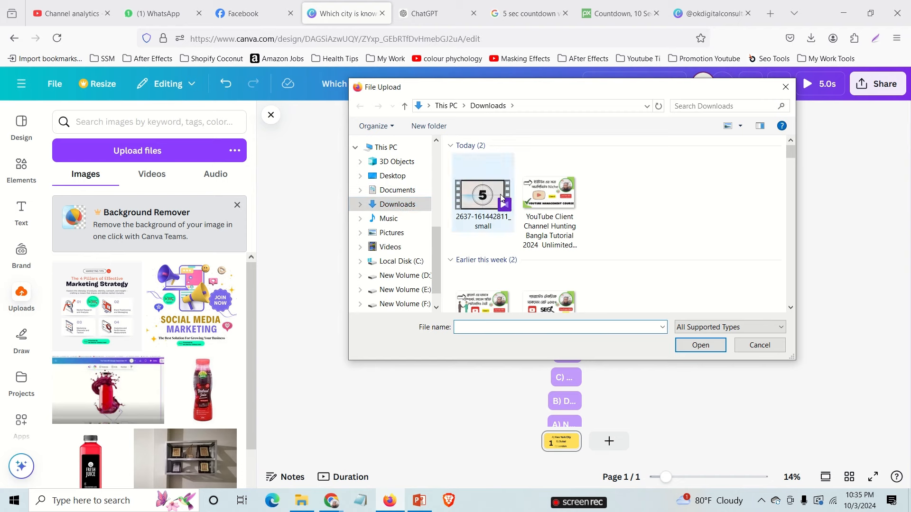
double_click(476, 201)
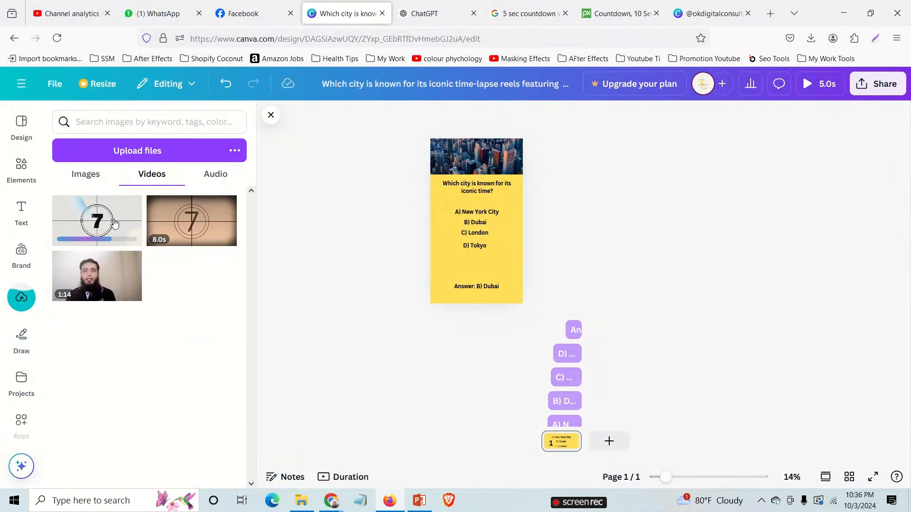
- Add the uploaded countdown video to the page, shrink it and place it over the lower question line and the "A) New York City" option
click(113, 221)
drag(497, 224, 497, 265)
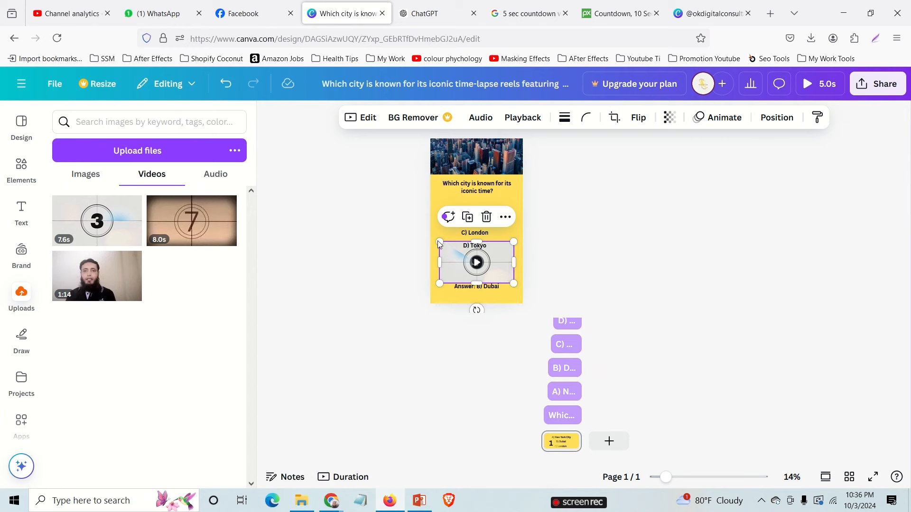
drag(439, 243, 491, 198)
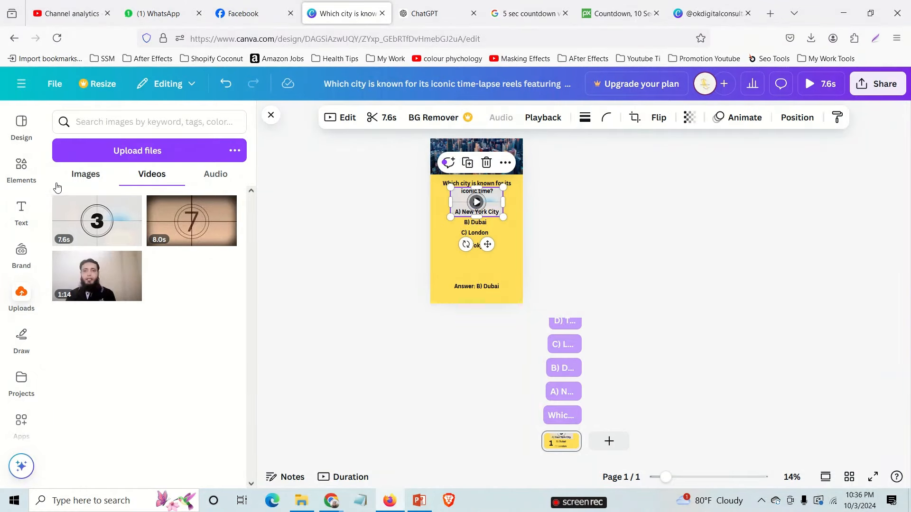
- Search the elements for "frame", add the circular frame to the page and move it down over the "D) Tokyo" option and answer line
click(23, 175)
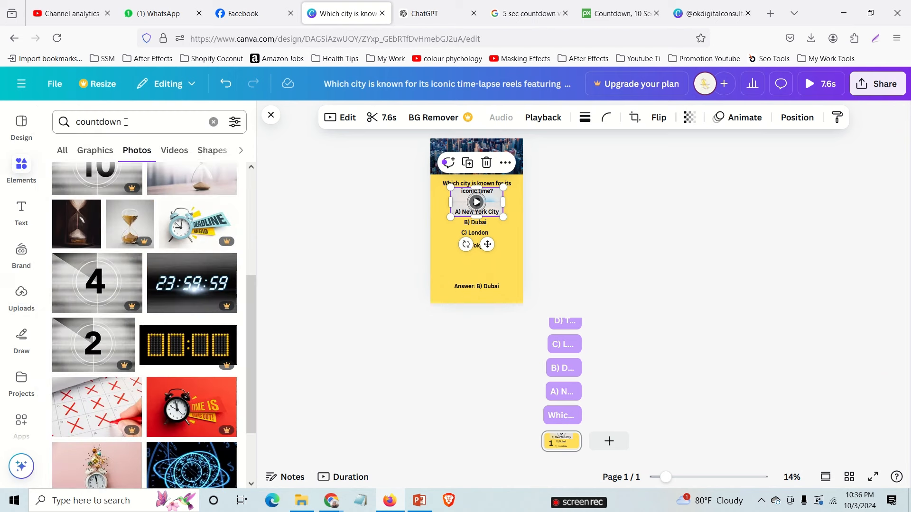
click(126, 122)
double_click(126, 122)
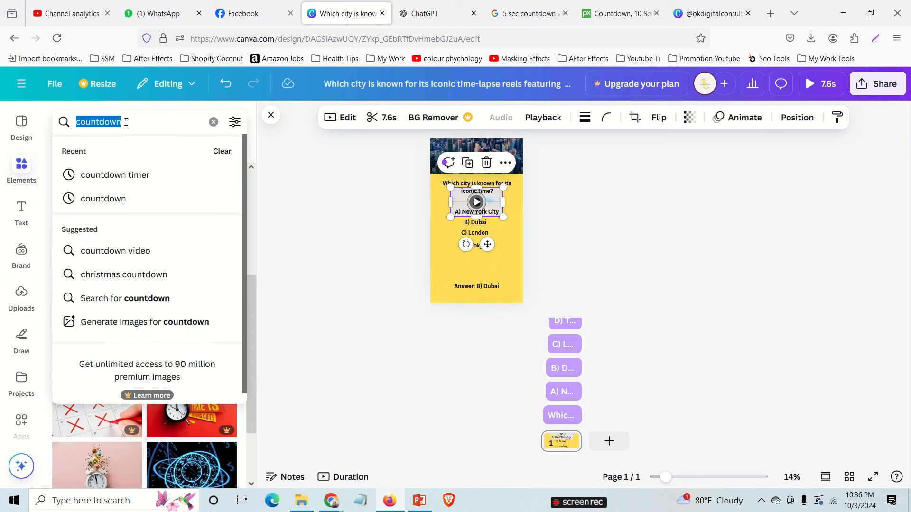
text(frame)
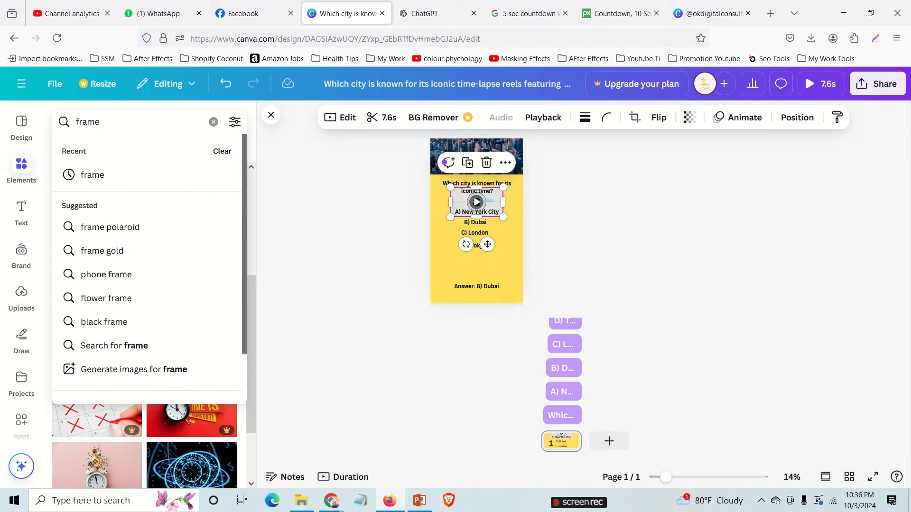
key(Return)
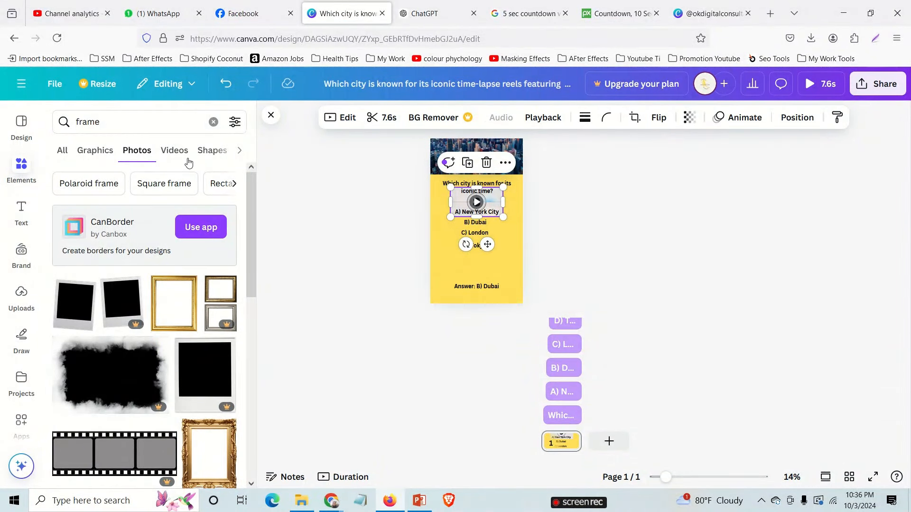
click(240, 152)
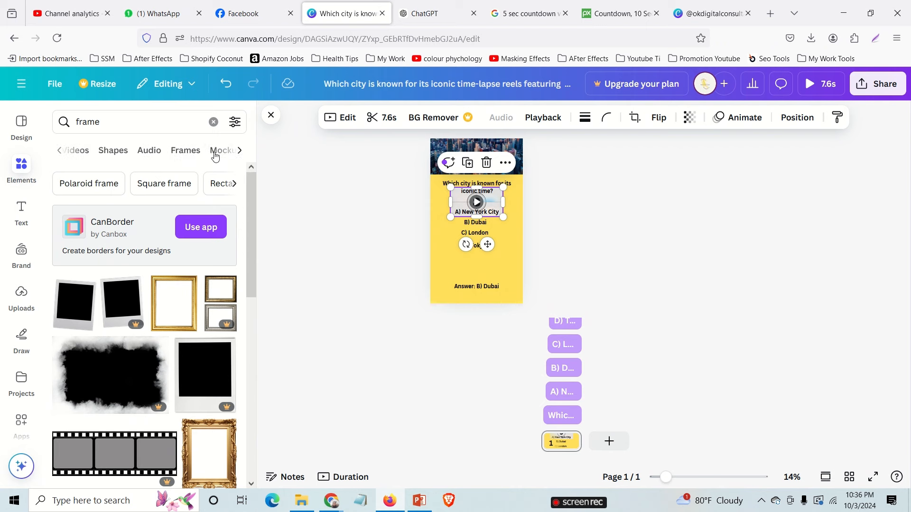
click(192, 156)
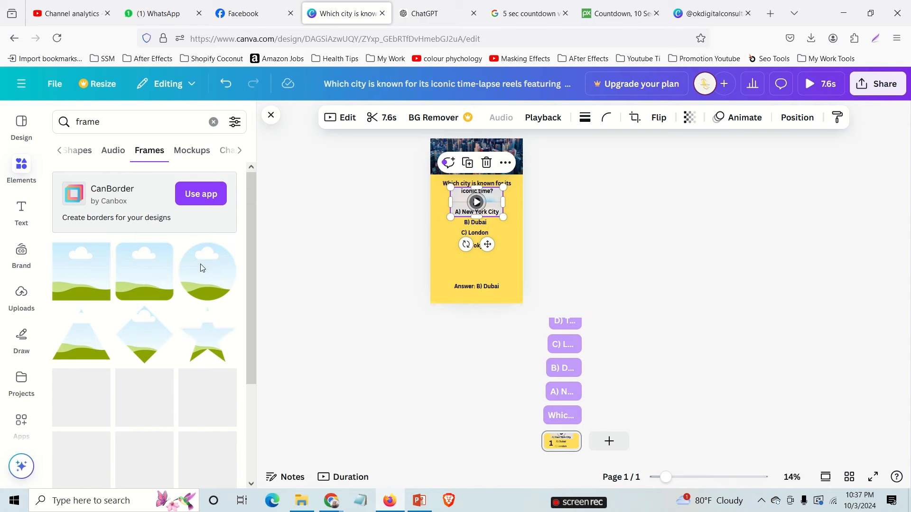
click(216, 284)
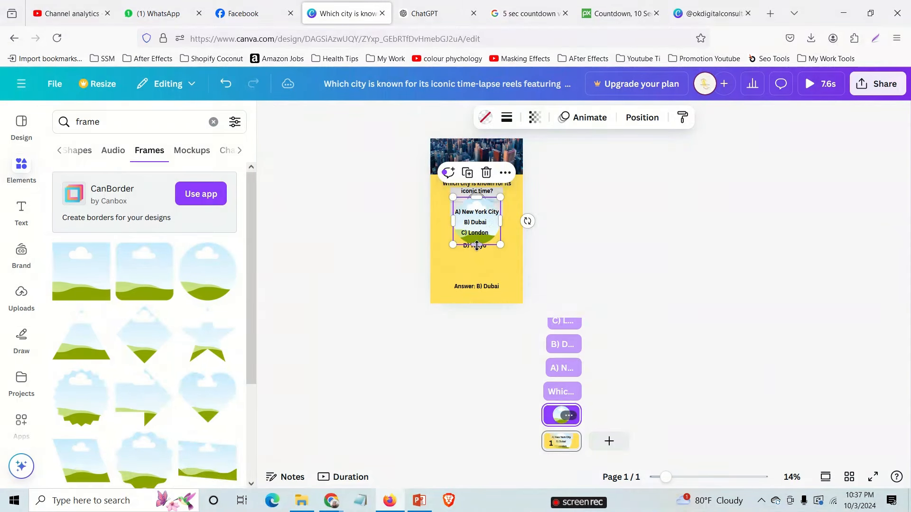
drag(495, 231, 494, 274)
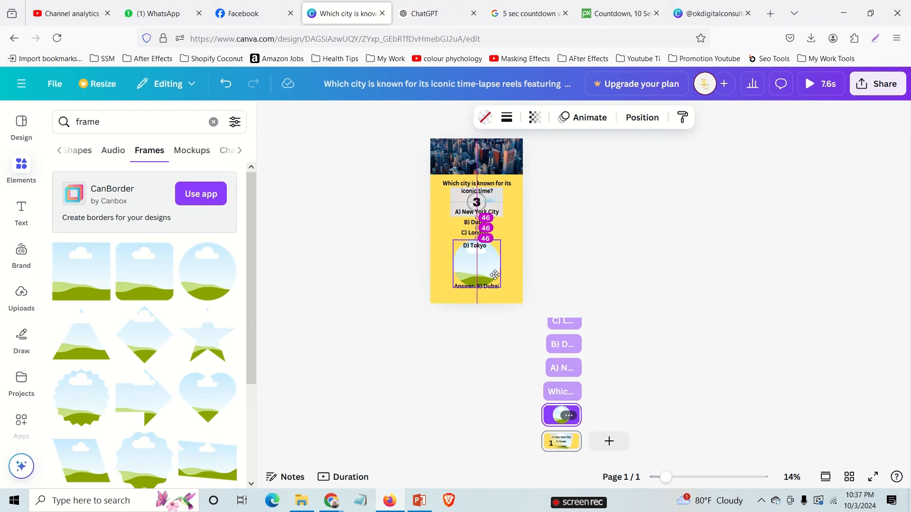
- Drop the countdown video into the circular frame, shrink it to about 298 × 298 and place it between "D) Tokyo" and the answer
drag(664, 481, 672, 480)
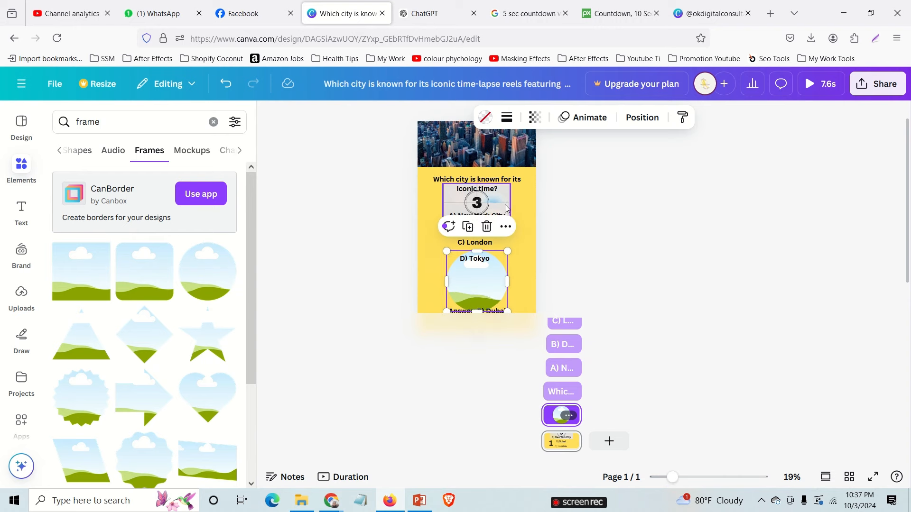
drag(504, 203, 488, 278)
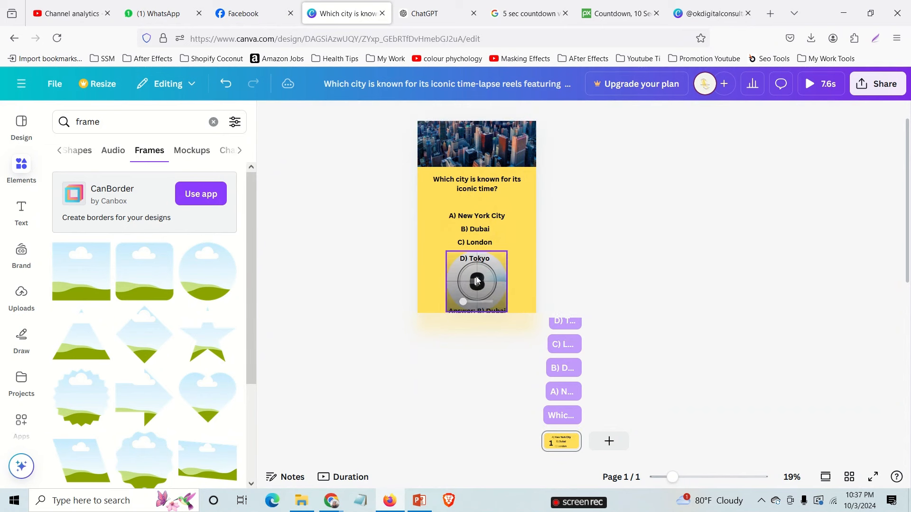
click(450, 265)
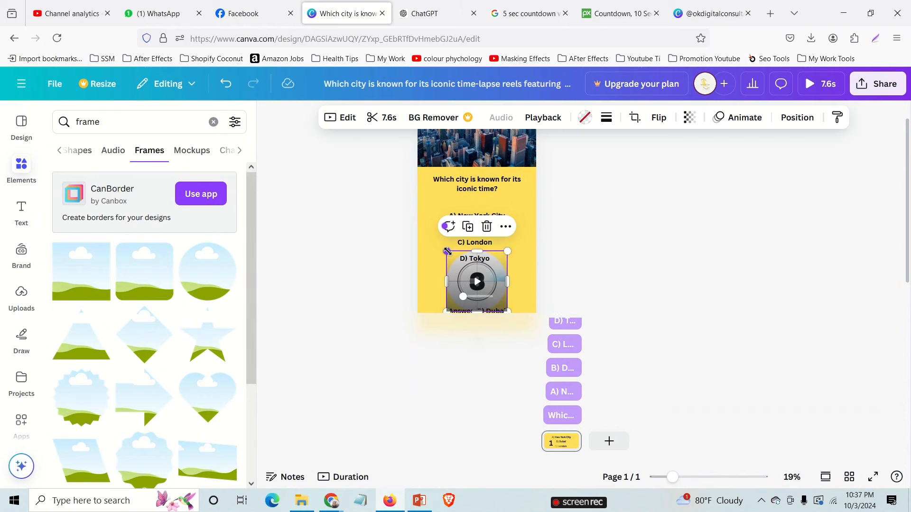
drag(455, 262, 473, 280)
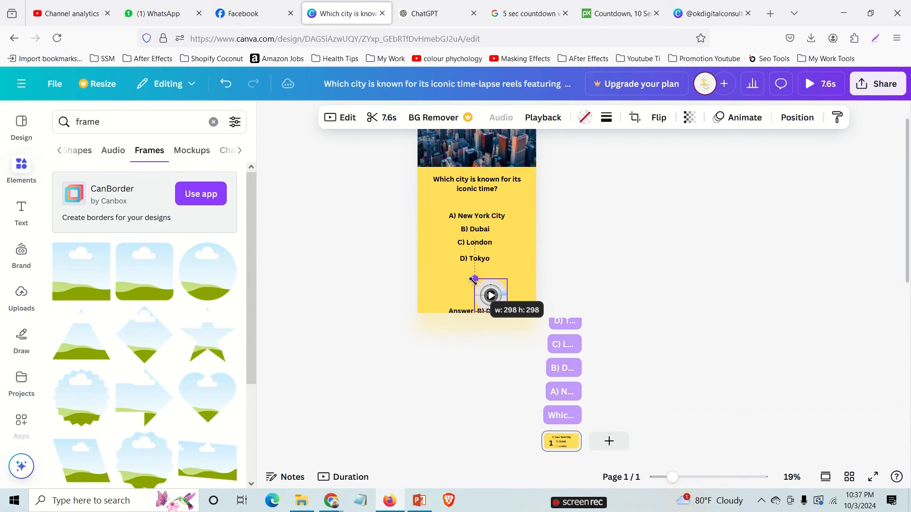
click(522, 280)
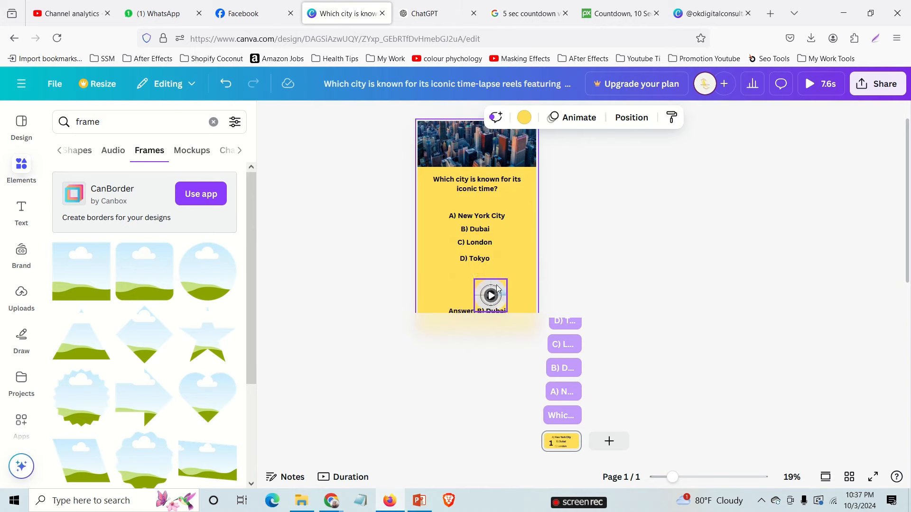
drag(497, 289, 478, 279)
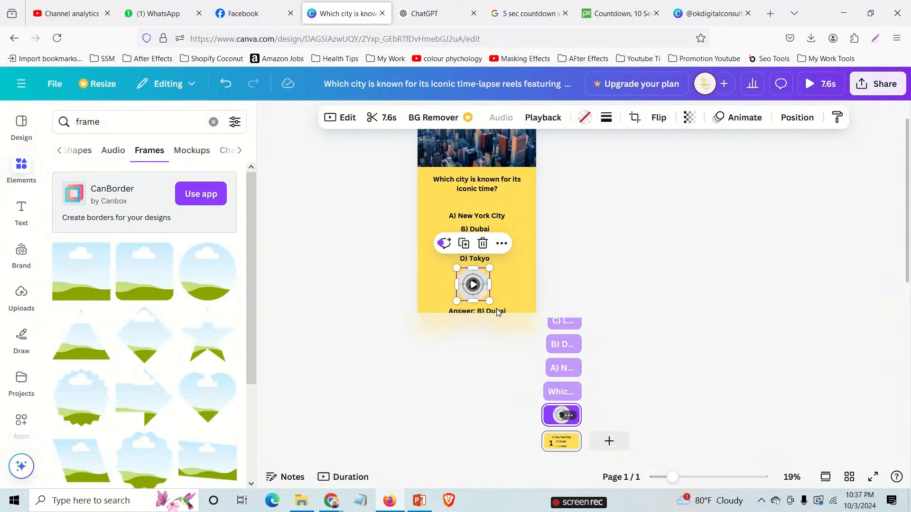
- Shorten the framed countdown's appearance on the page timeline to 2.5 seconds and preview the quiz reel full screen
click(477, 259)
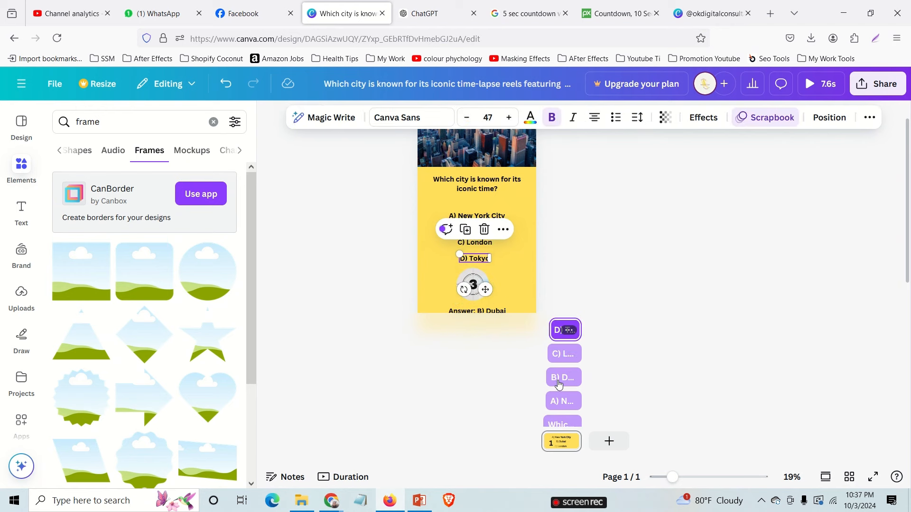
scroll(564, 379, down, 1)
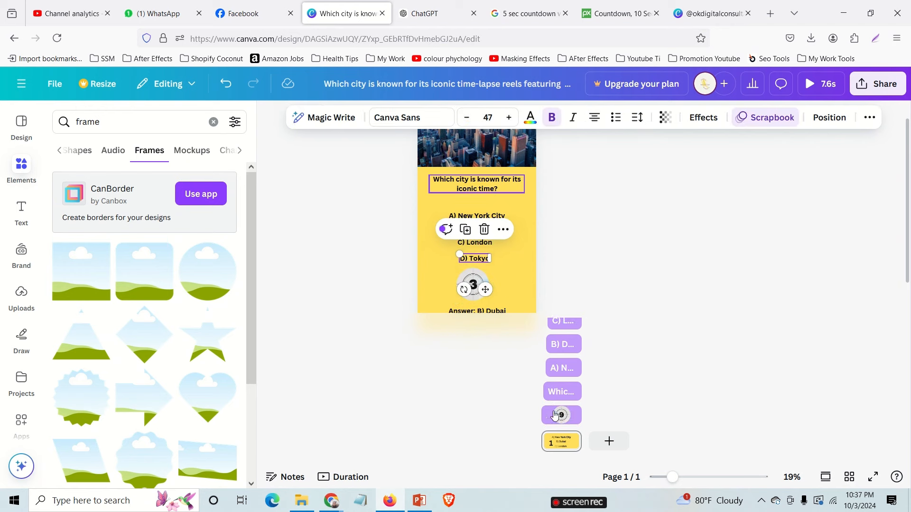
drag(549, 415, 572, 422)
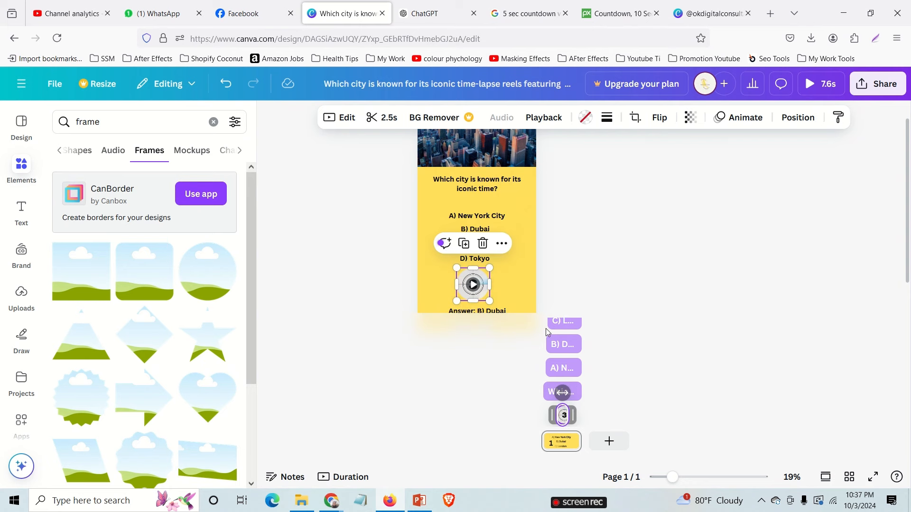
click(875, 480)
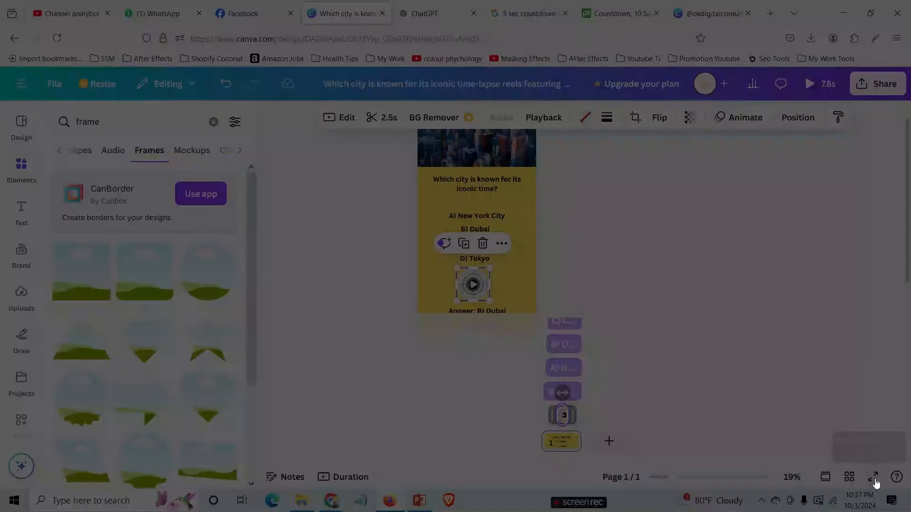
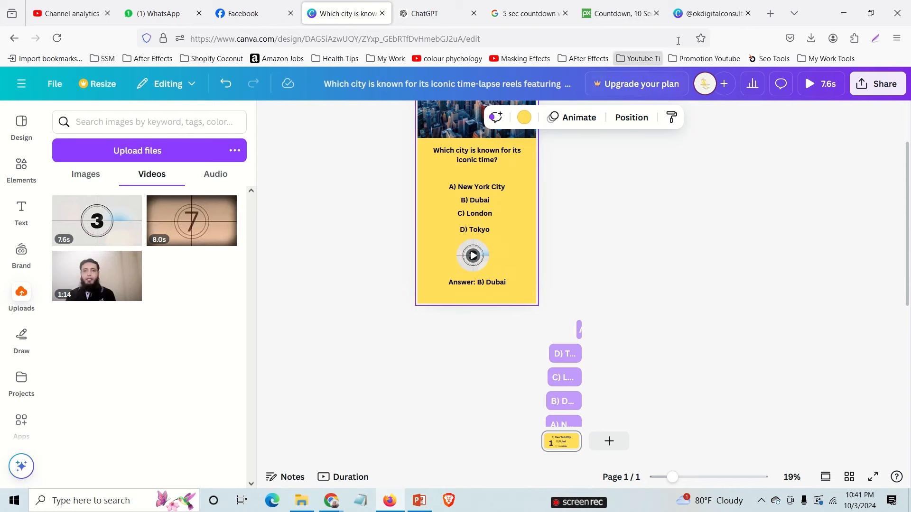
mouse_move(712, 24)
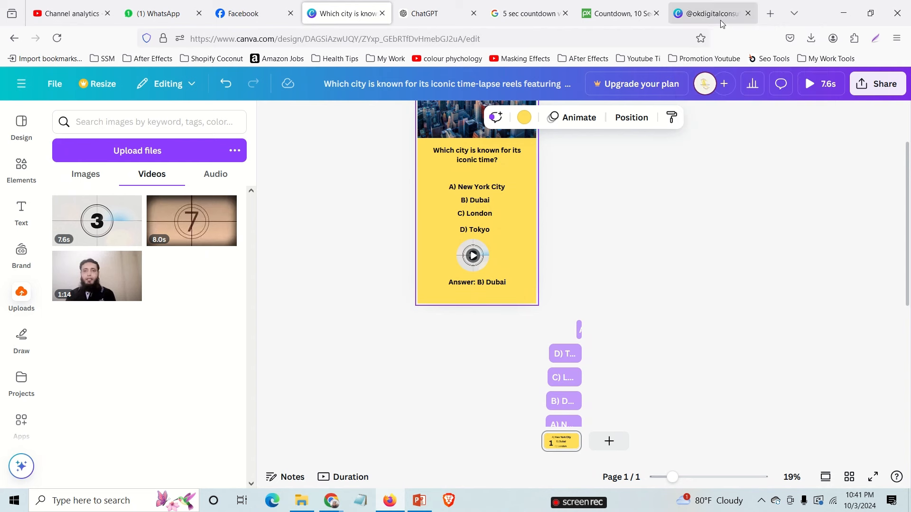
click(773, 19)
click(661, 19)
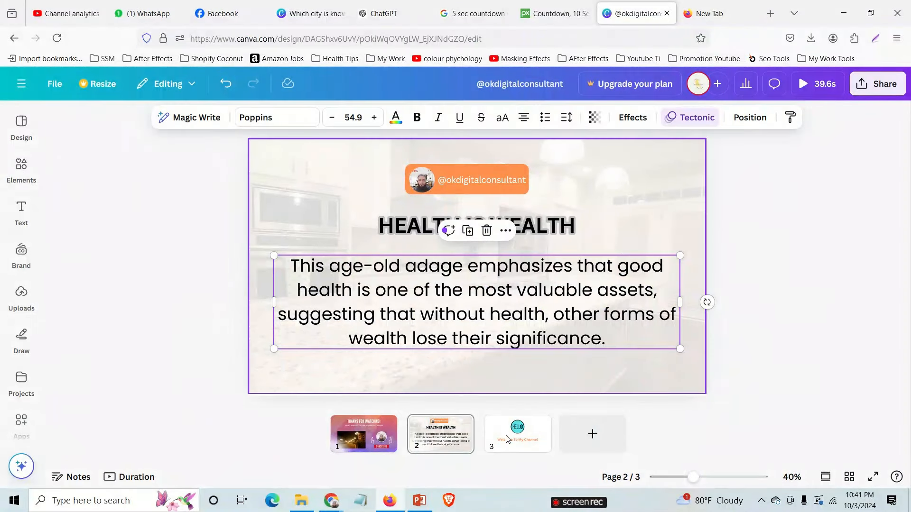
click(592, 432)
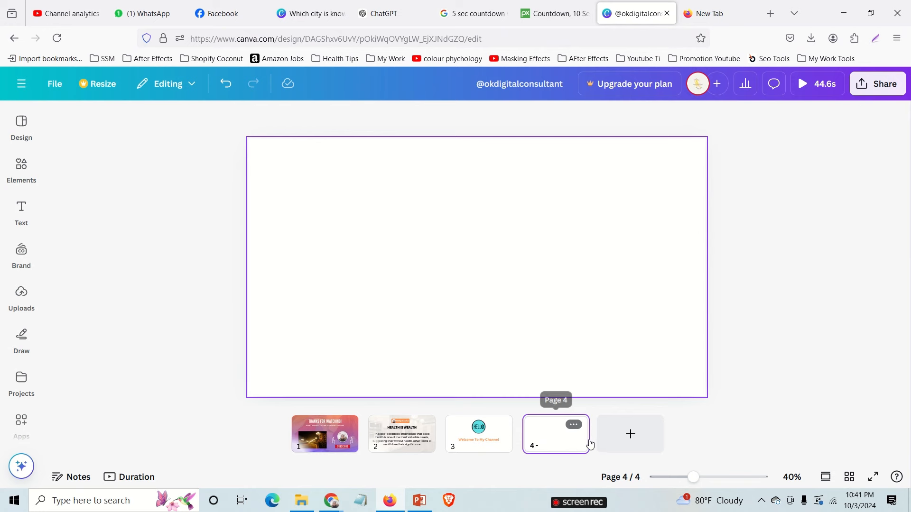
click(821, 89)
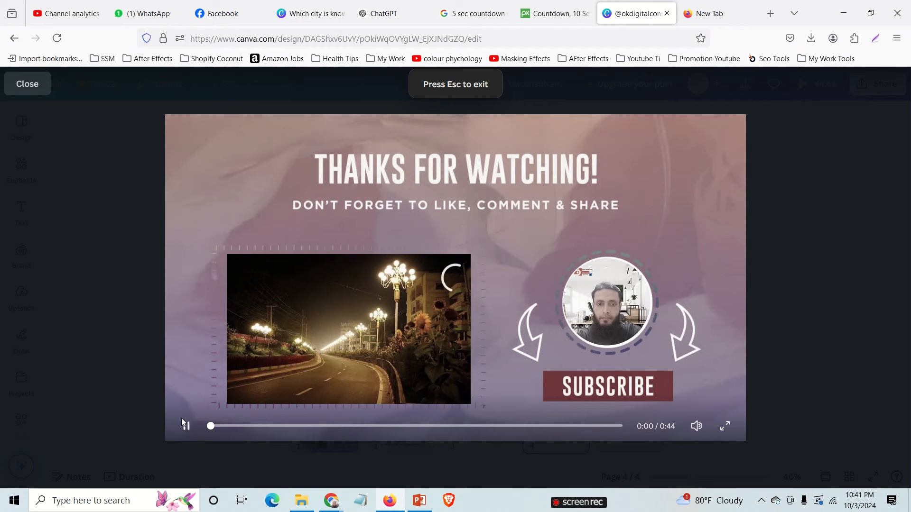
click(185, 425)
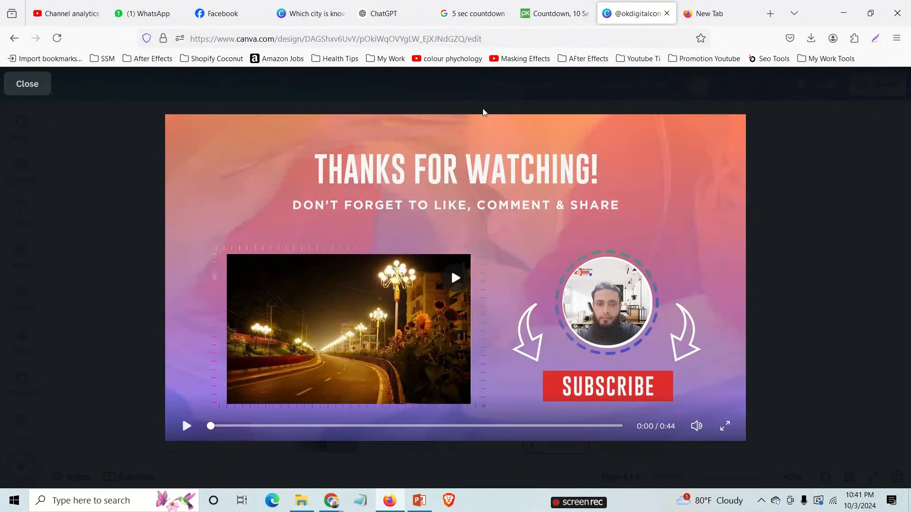
click(323, 22)
click(637, 16)
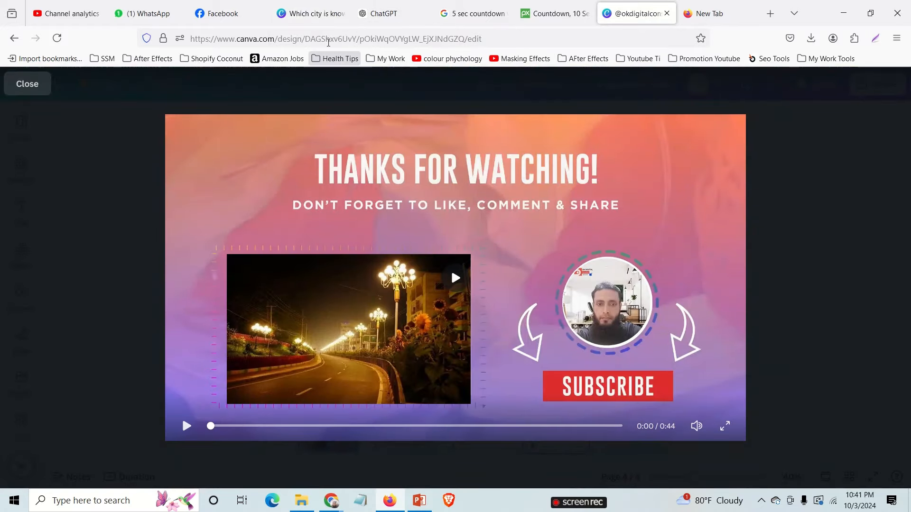
- Return to the city quiz design and add a blank 5-second second page after the quiz page, using the duration timeline
click(311, 14)
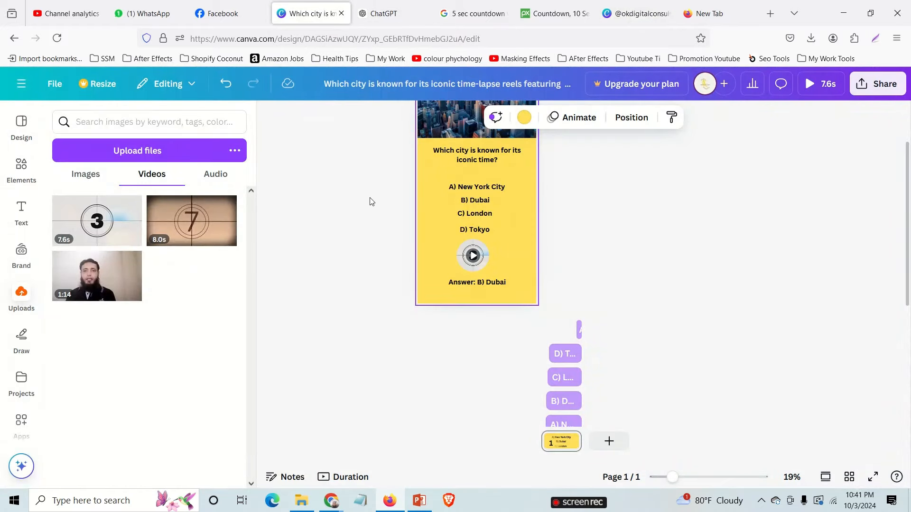
scroll(577, 181, up, 1)
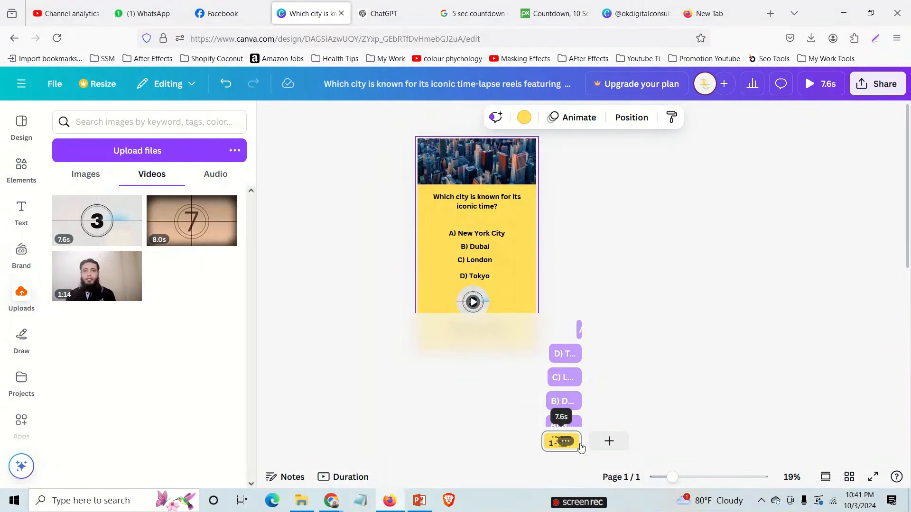
click(338, 477)
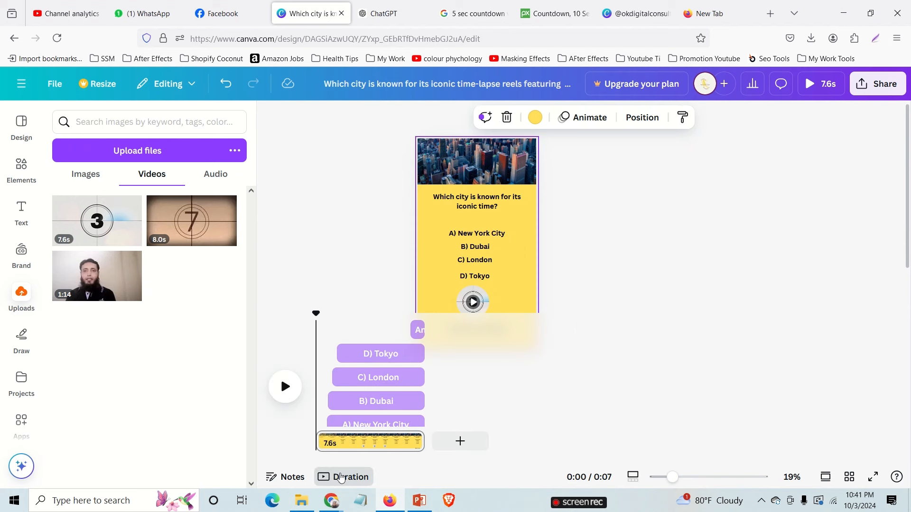
mouse_move(422, 440)
click(421, 441)
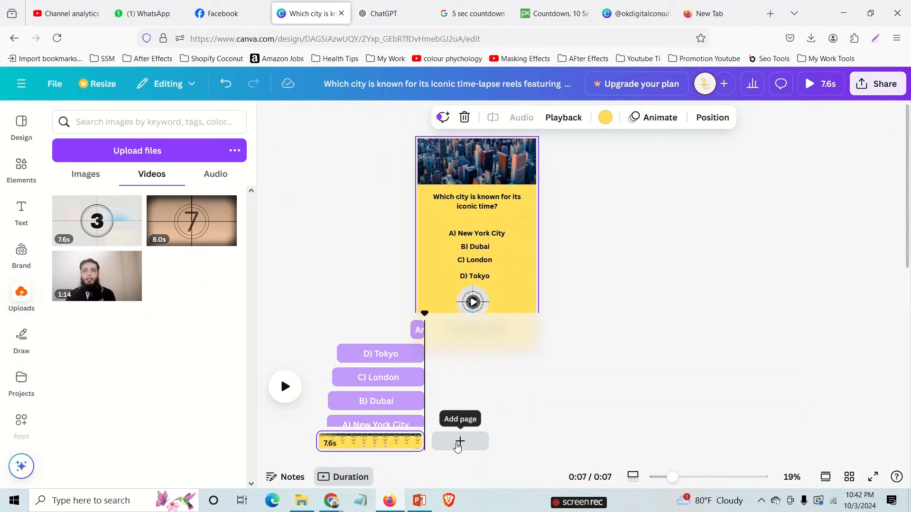
click(459, 442)
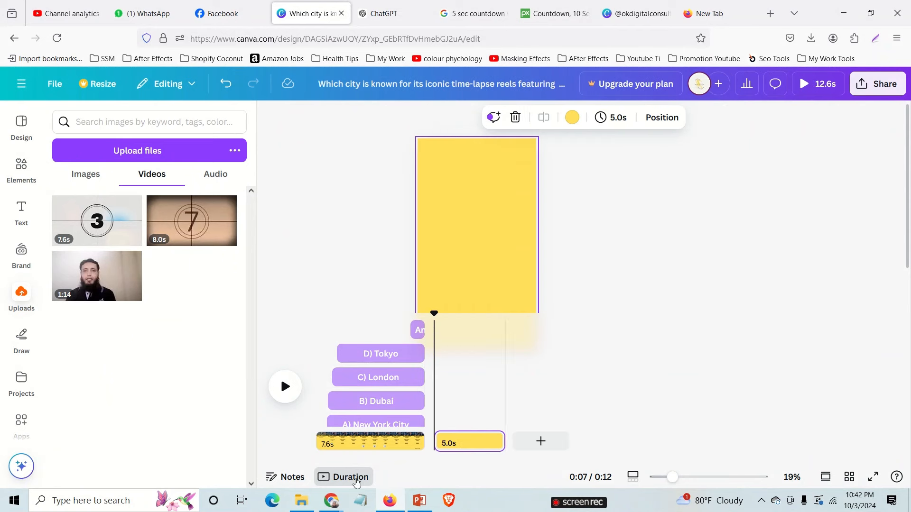
click(351, 477)
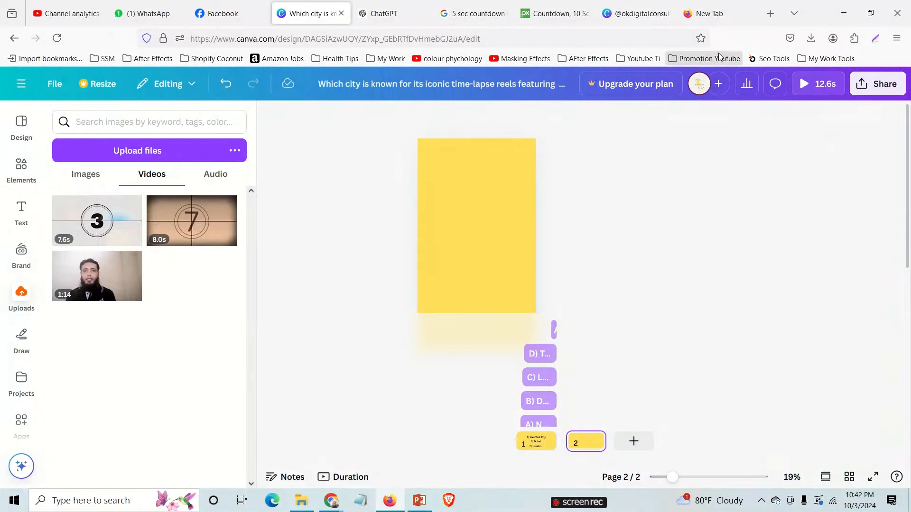
click(627, 18)
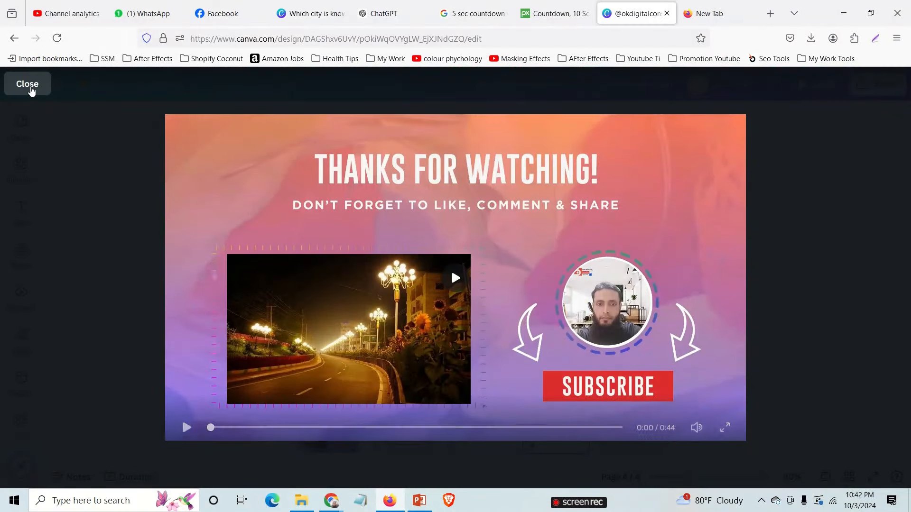
click(30, 88)
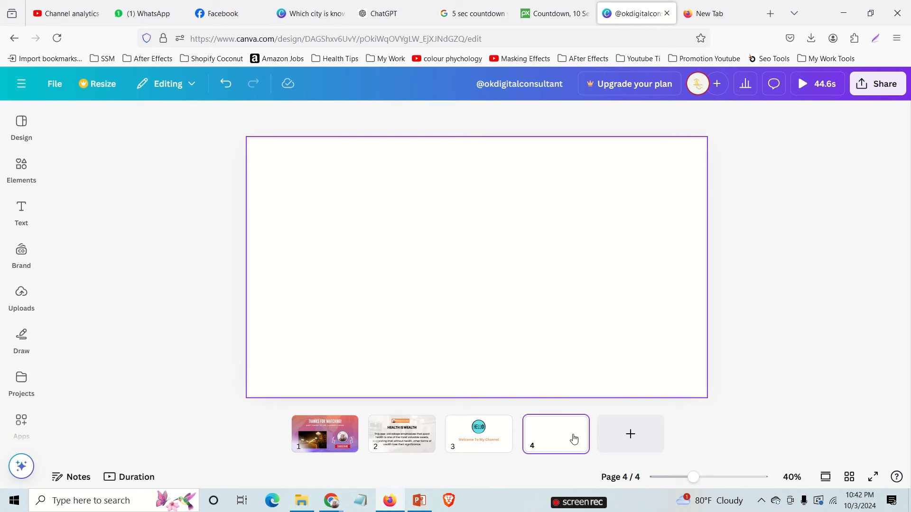
click(21, 127)
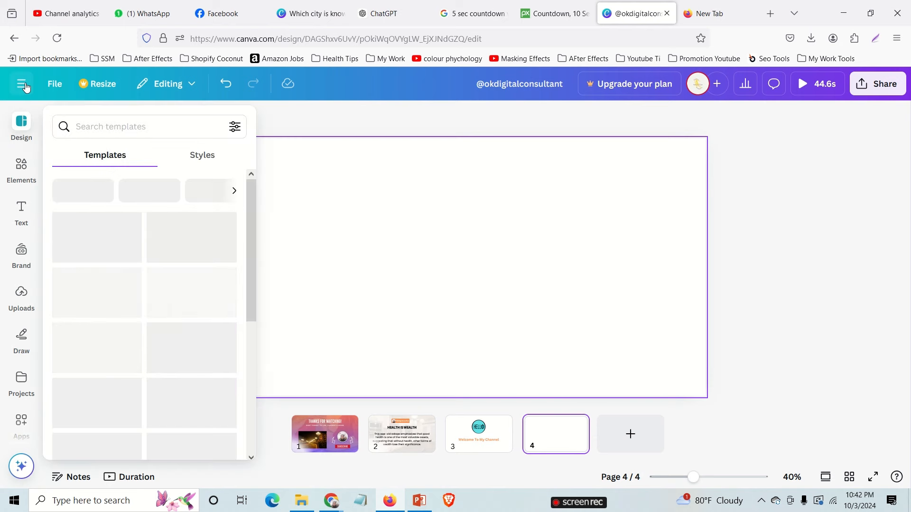
click(22, 85)
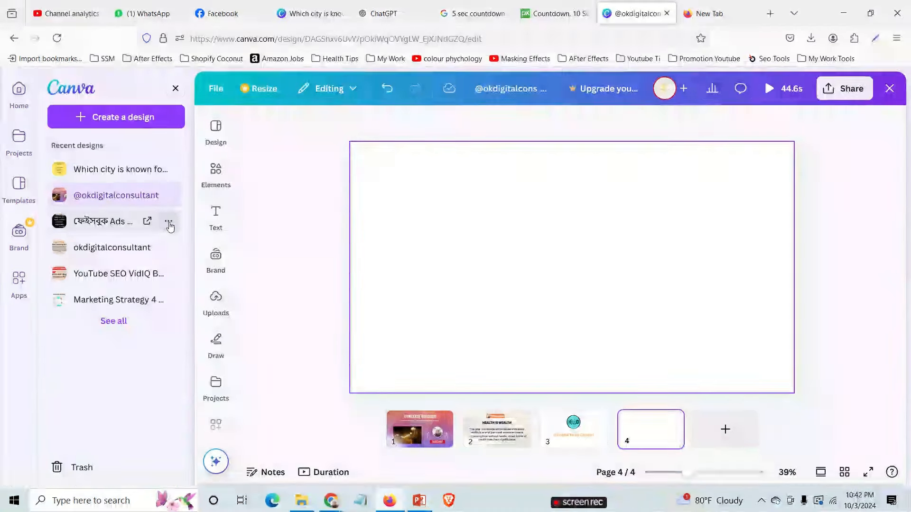
click(72, 121)
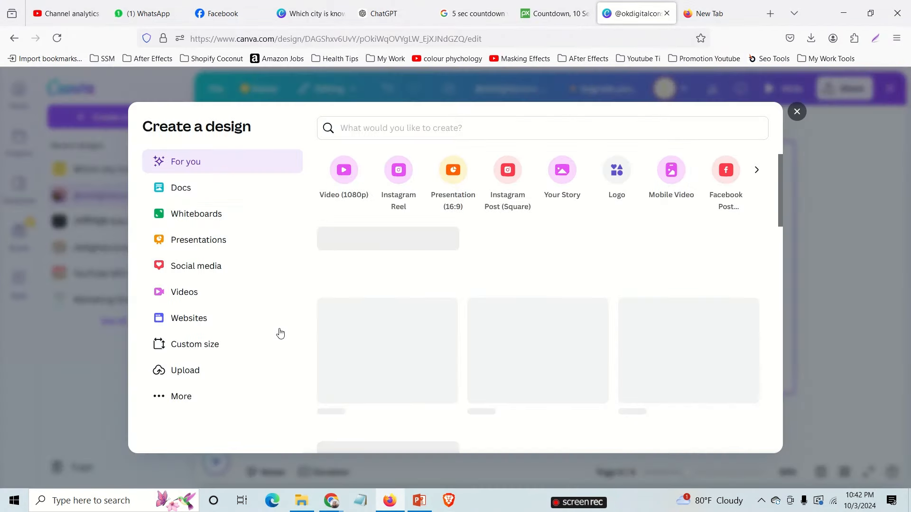
click(335, 174)
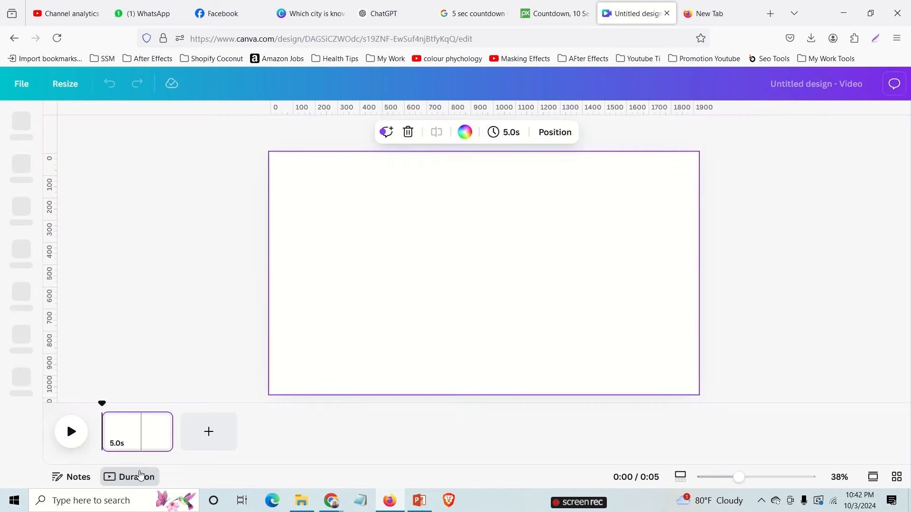
- Compare the page thumbnail view with the duration timeline of the blank video design, ending on the timeline
mouse_move(170, 435)
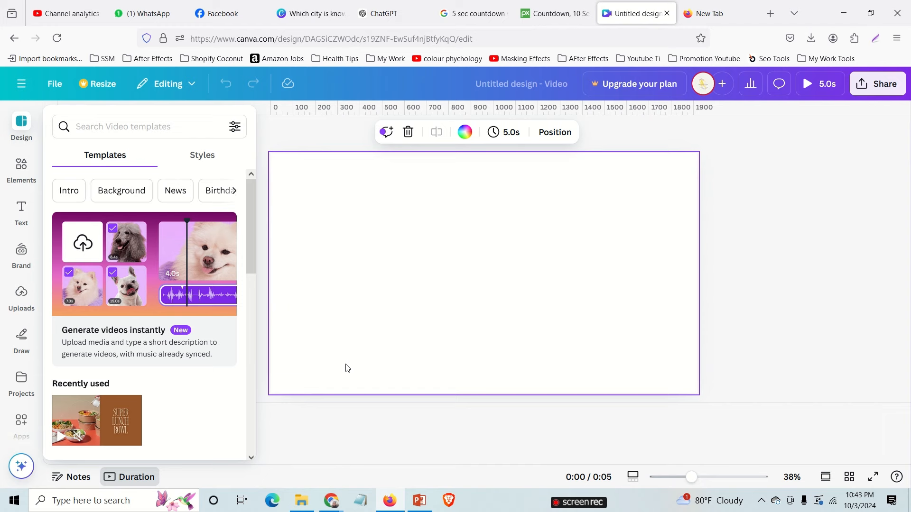
click(422, 336)
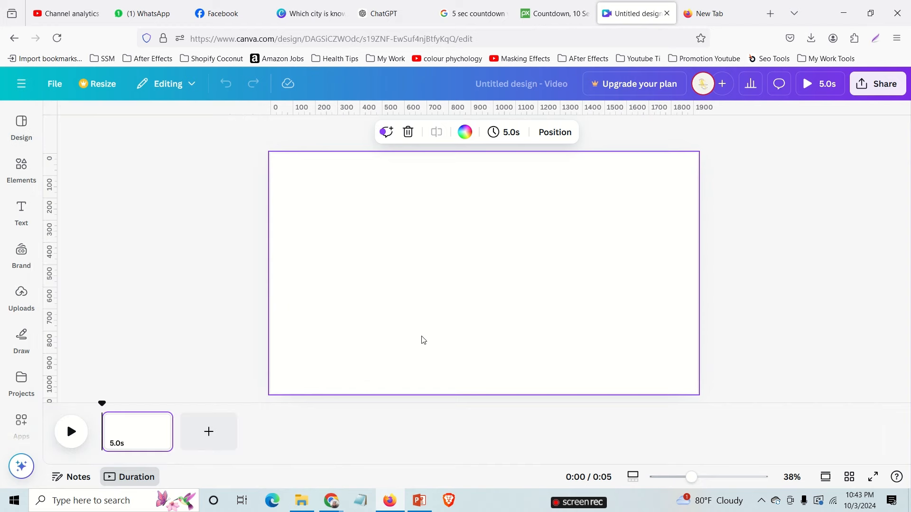
click(136, 478)
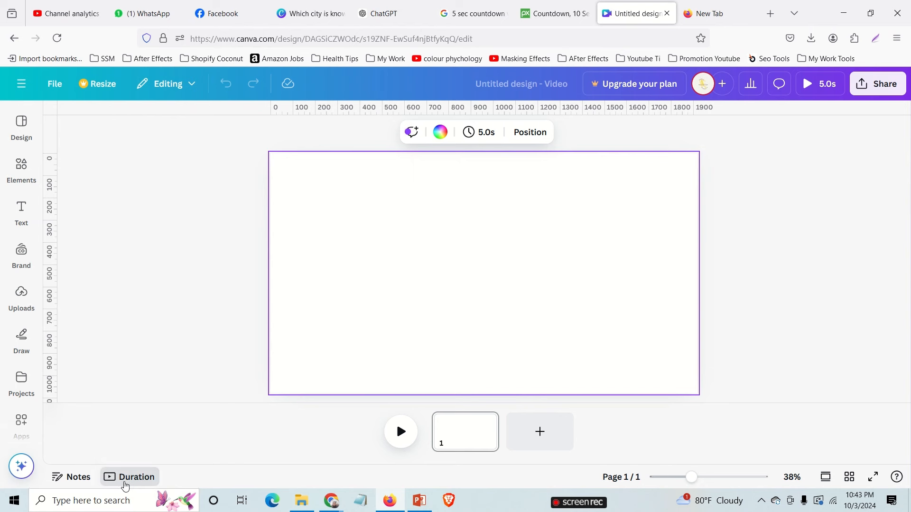
click(127, 483)
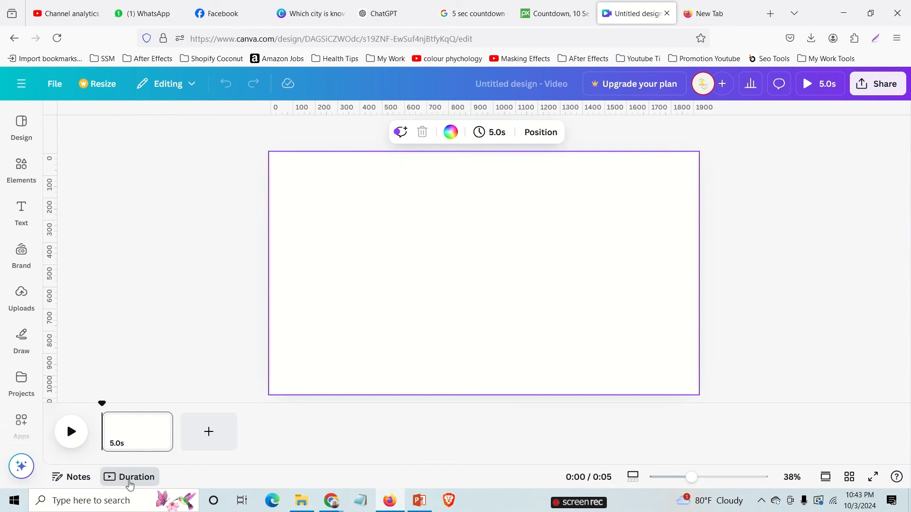
click(130, 483)
mouse_move(478, 443)
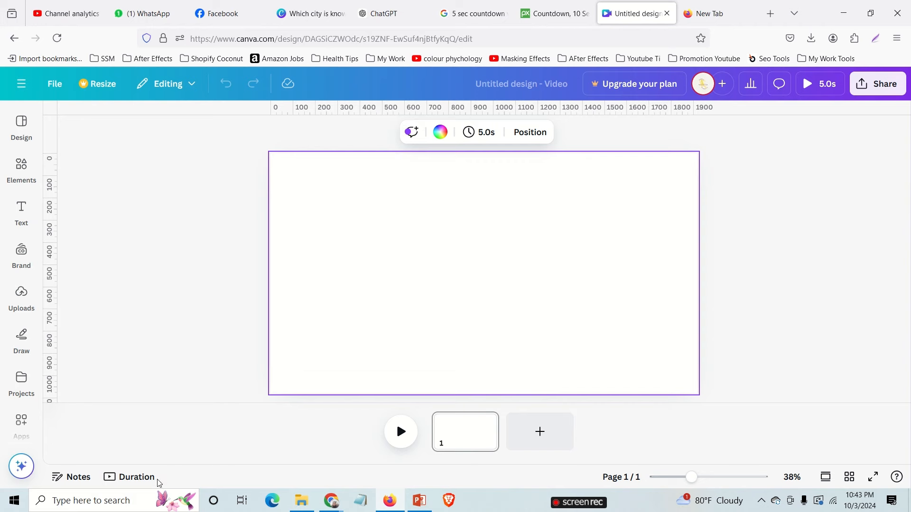
click(136, 476)
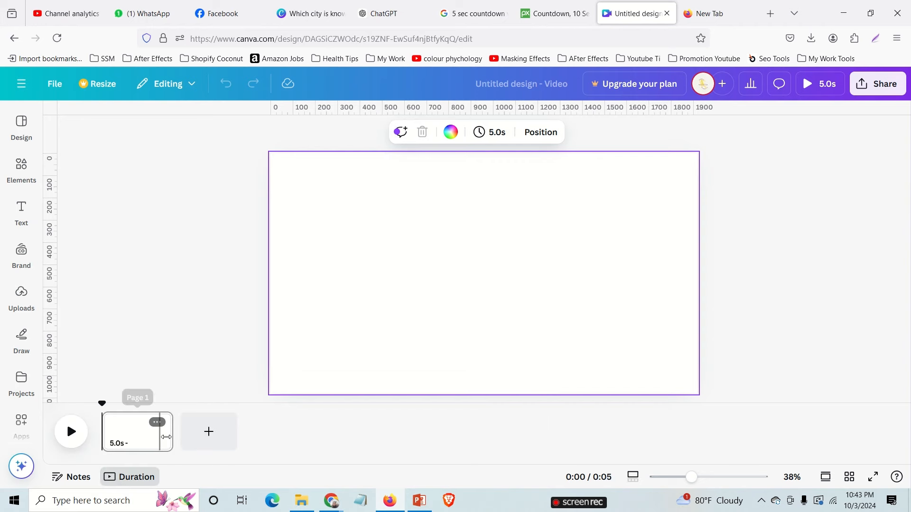
- Extend the blank page's duration to 1:58 on the timeline
drag(166, 435, 849, 424)
right_click(631, 446)
click(587, 428)
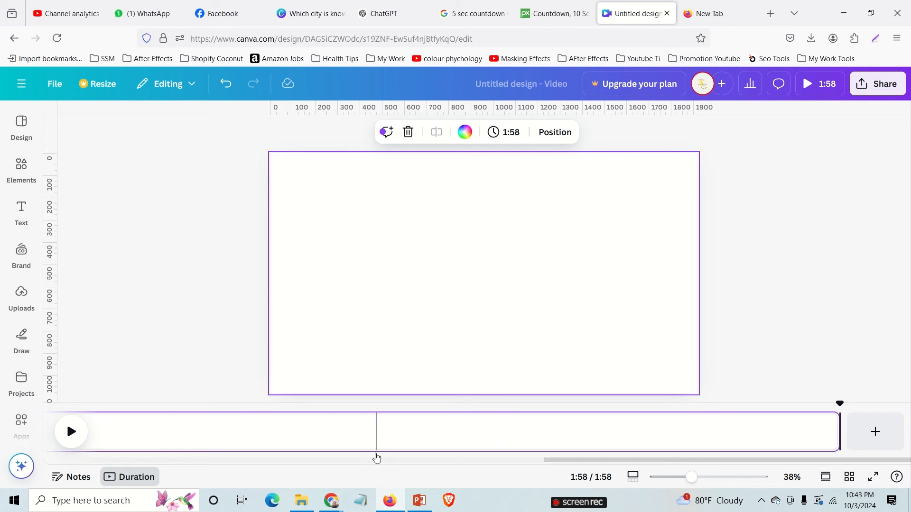
- In the city quiz design, add a blank 5-second third page and try to lengthen the quiz page on the duration timeline
click(311, 15)
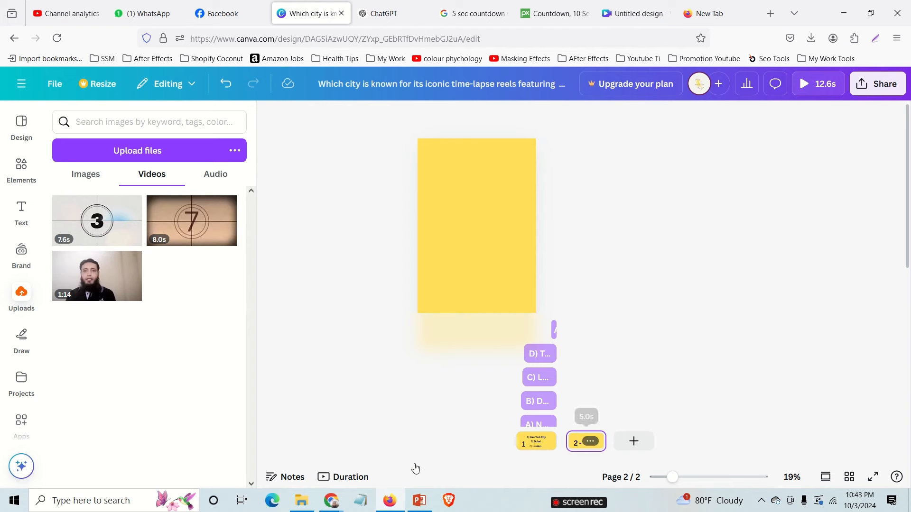
click(348, 481)
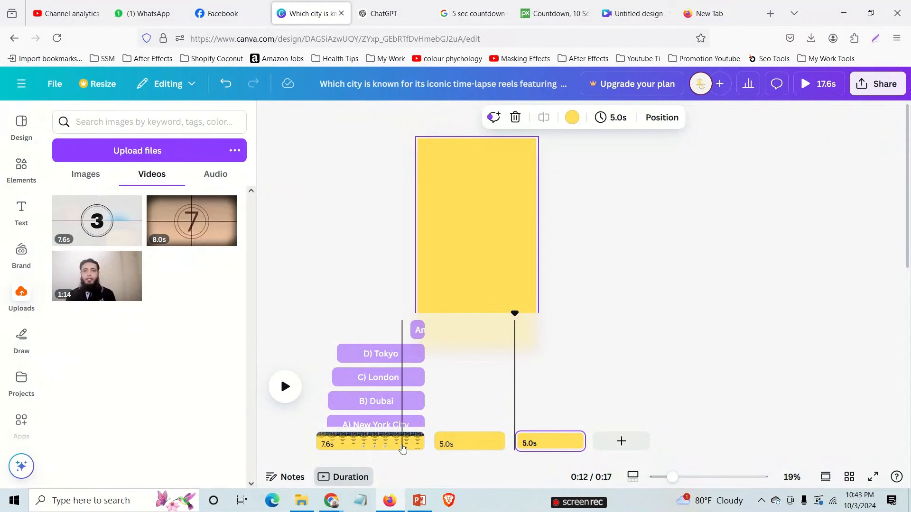
click(411, 445)
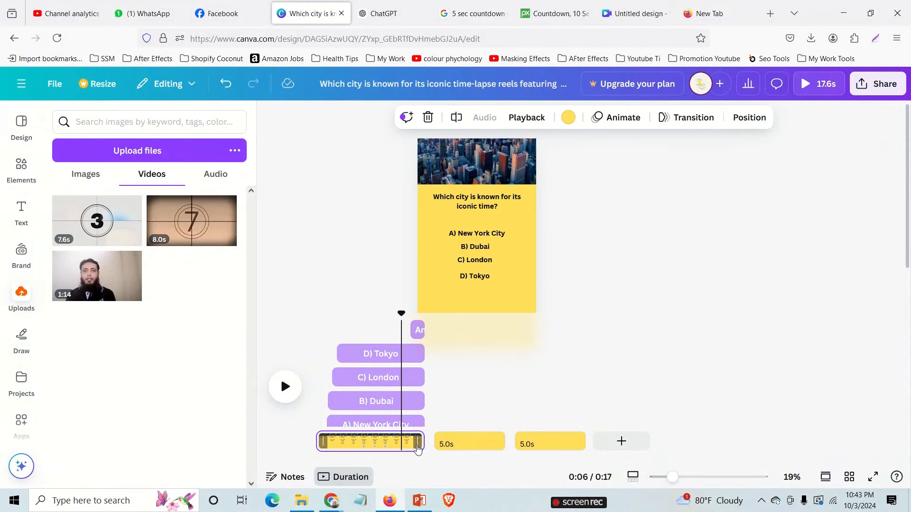
drag(418, 449, 435, 442)
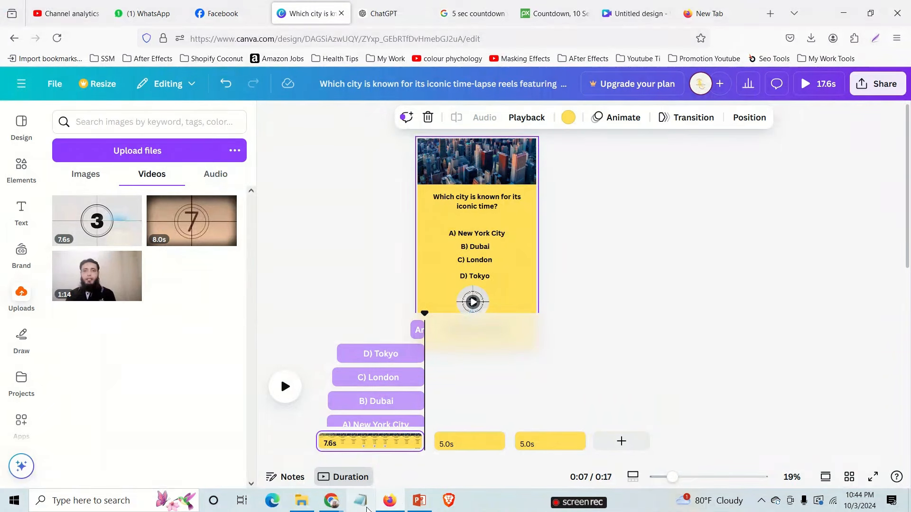
mouse_move(329, 507)
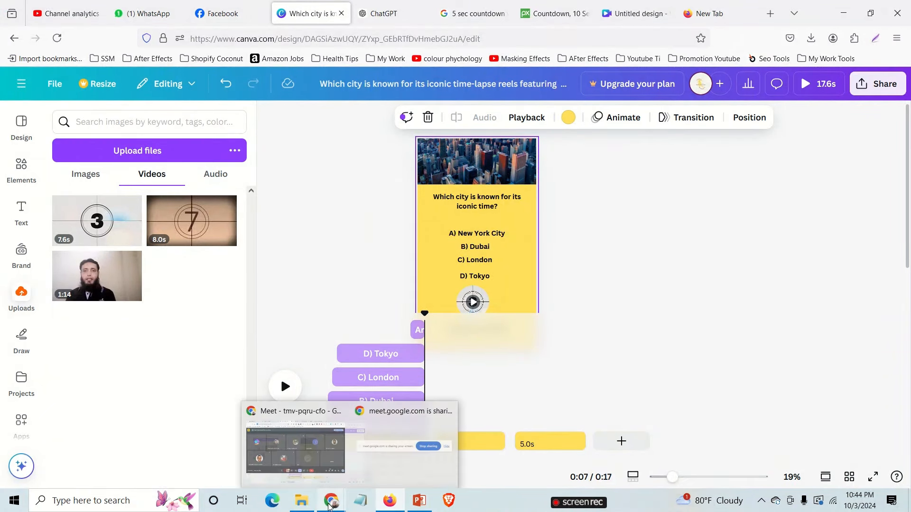
mouse_move(388, 507)
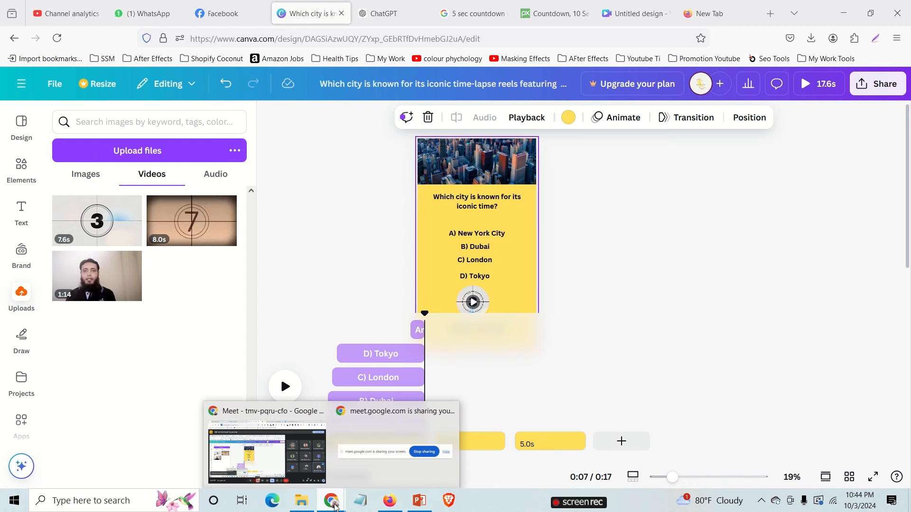
click(639, 17)
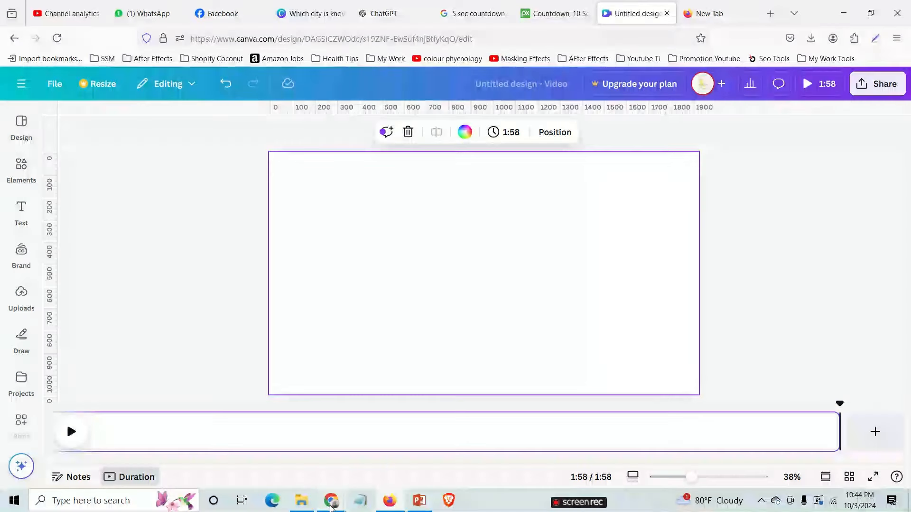
mouse_move(332, 507)
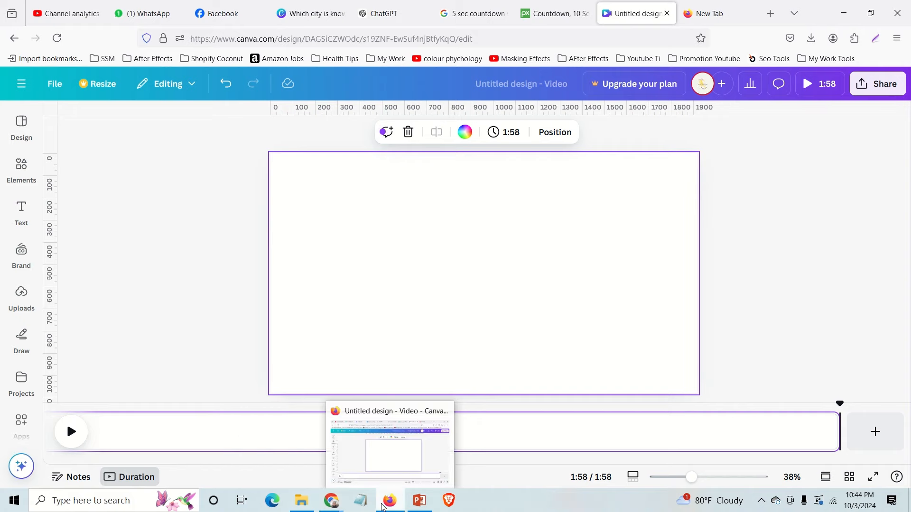
click(381, 506)
click(382, 505)
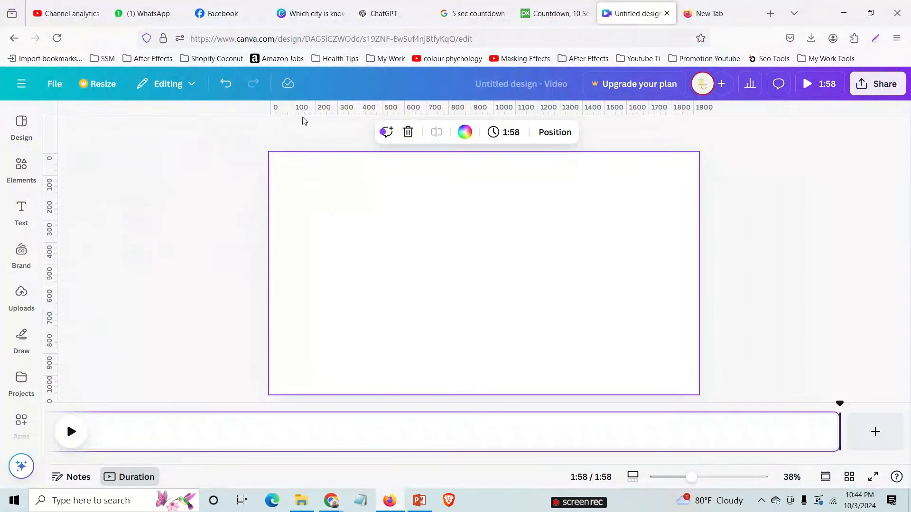
click(307, 15)
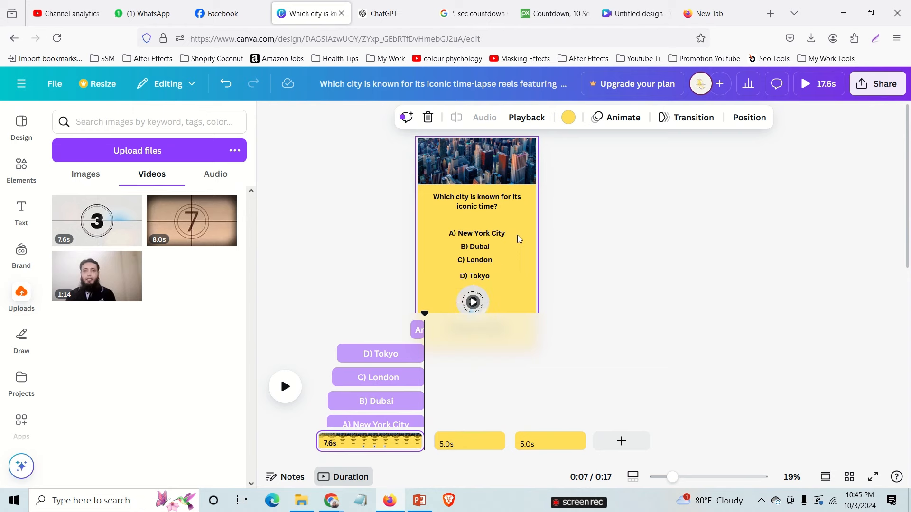
scroll(500, 260, down, 2)
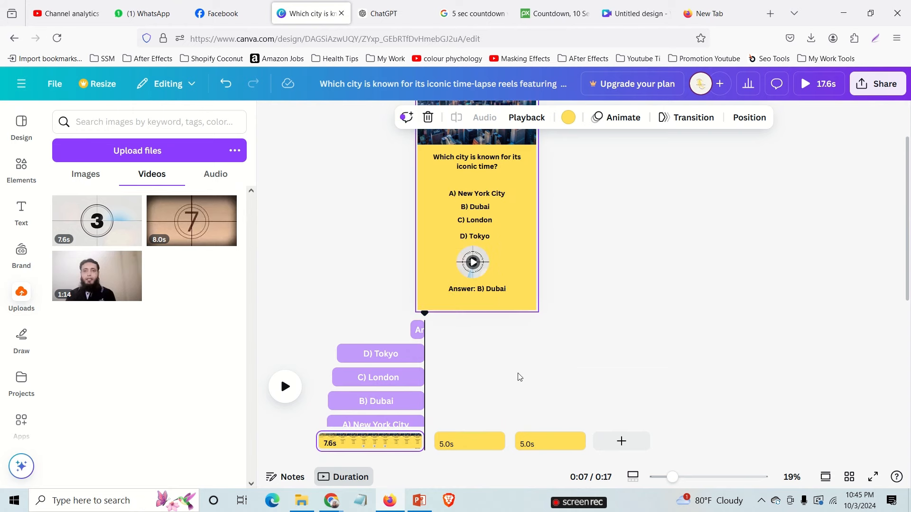
- In the untitled video design, place the playhead at 1:28 on the blank page and review the page's available options
click(634, 14)
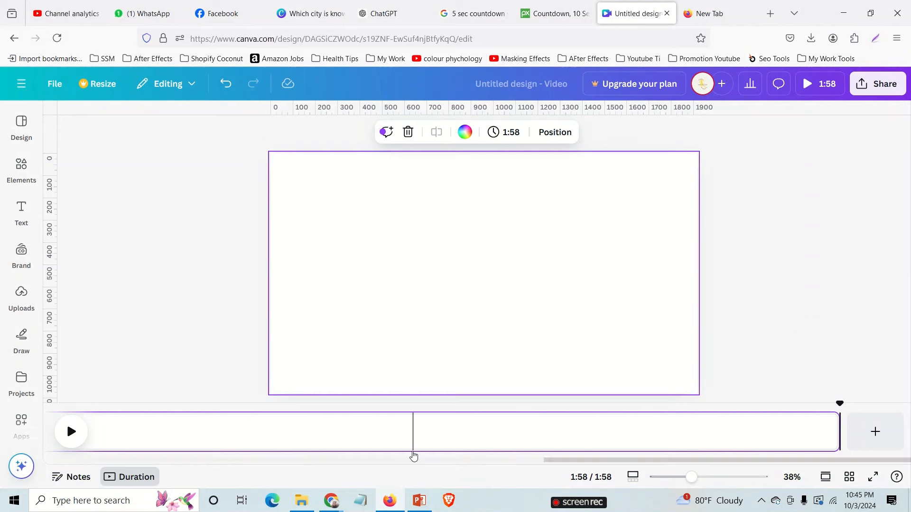
click(415, 436)
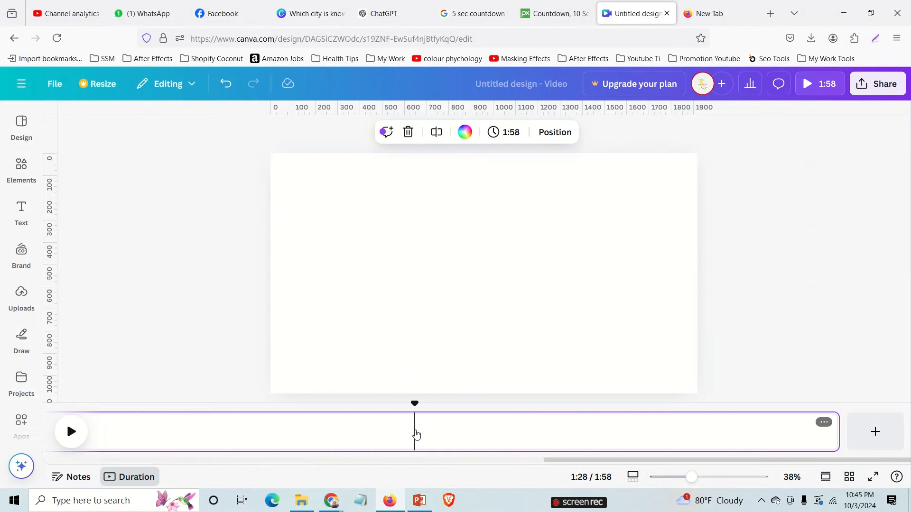
right_click(416, 435)
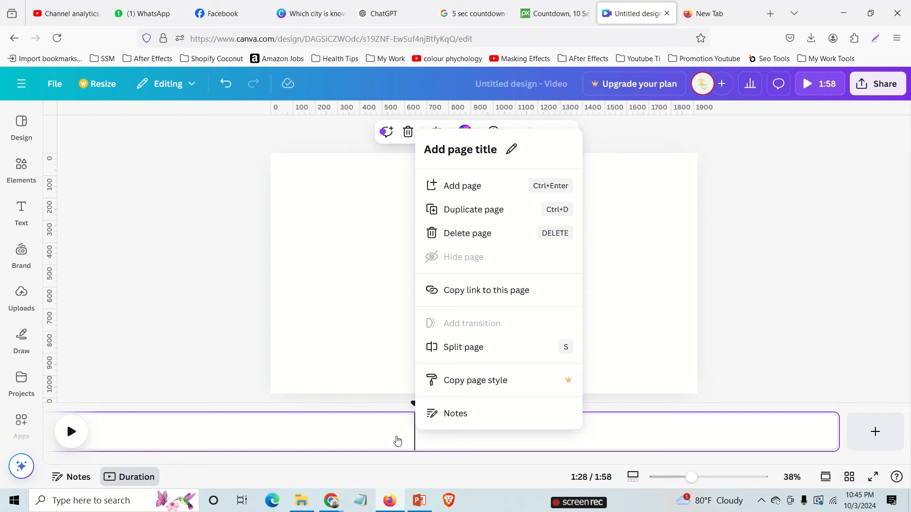
click(397, 441)
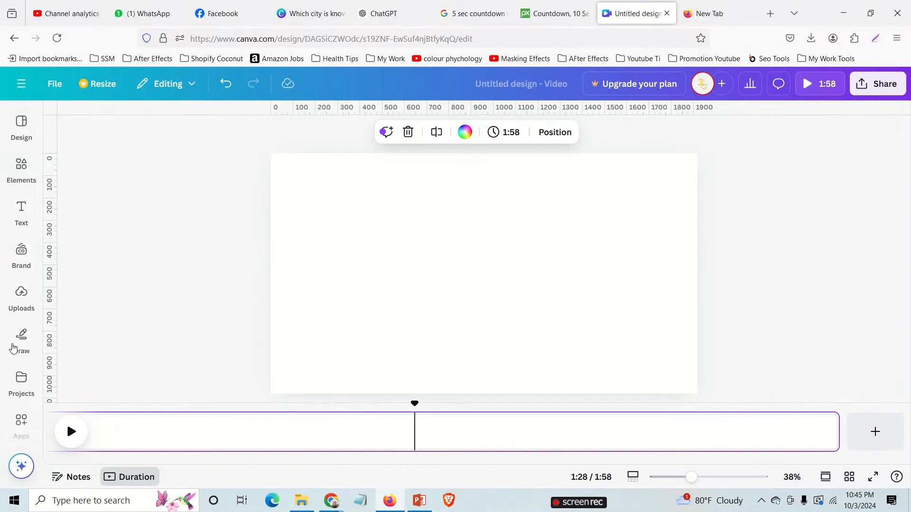
- Browse the uploaded images available for the blank video design
click(21, 295)
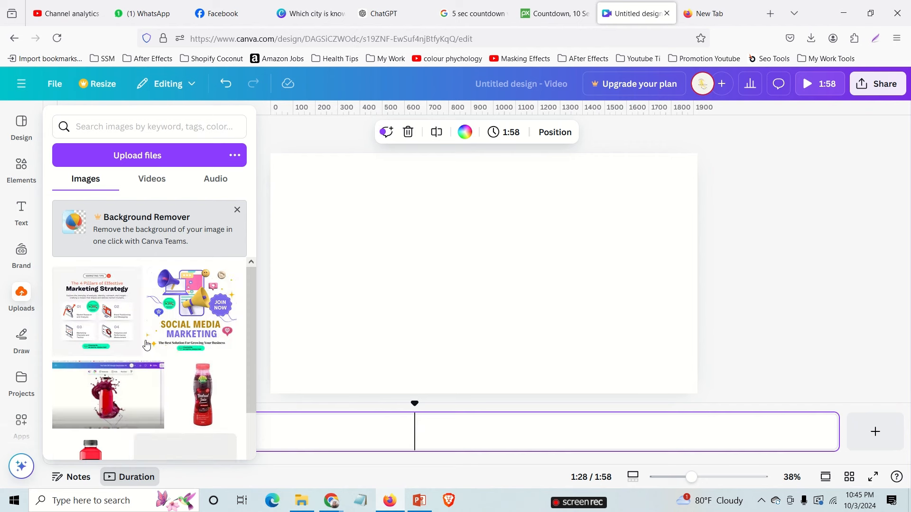
scroll(187, 379, down, 4)
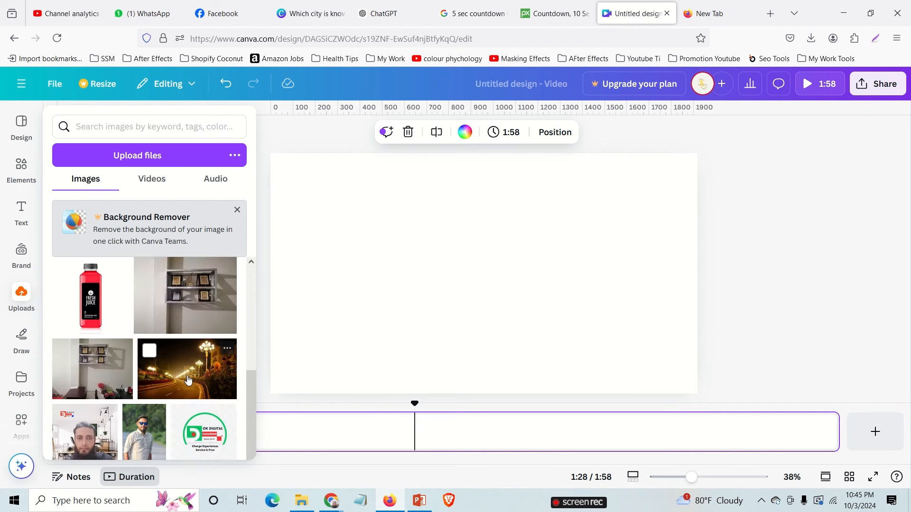
scroll(188, 375, up, 3)
- Split the blank page at the 1:28 mark on the timeline
click(414, 439)
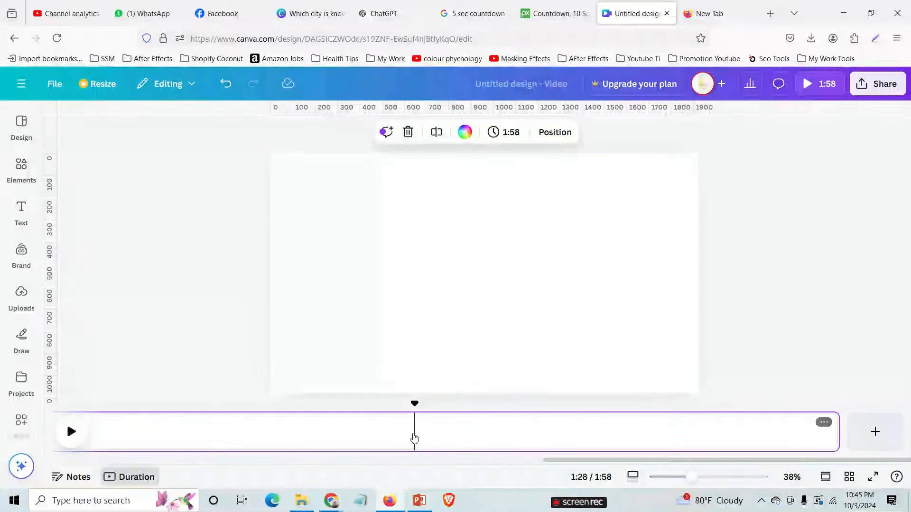
right_click(414, 438)
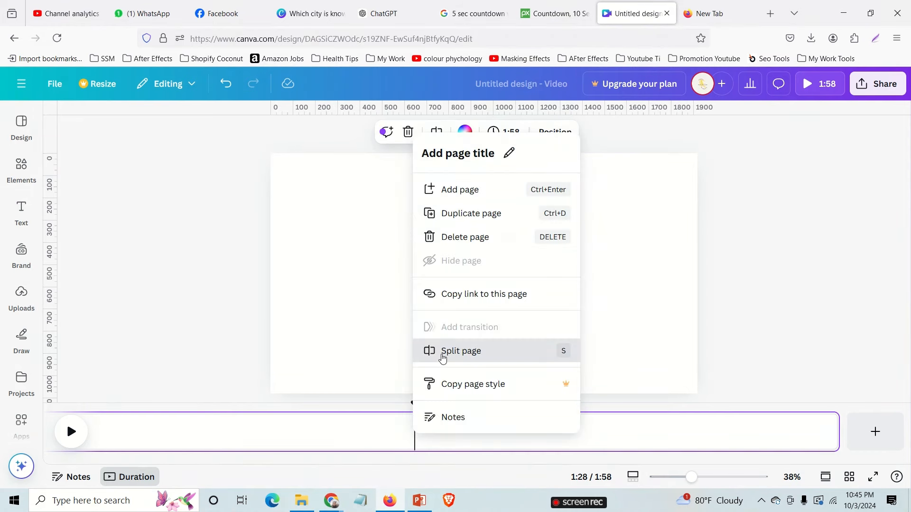
click(443, 357)
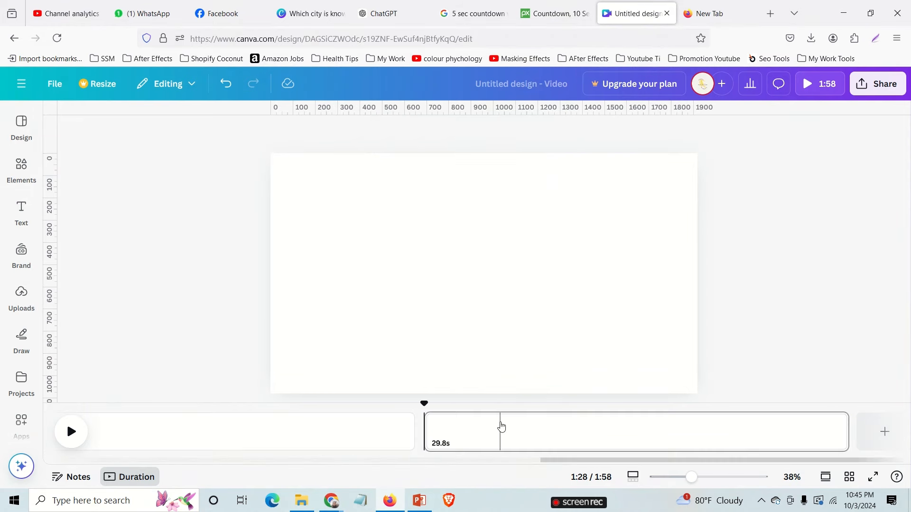
- Split the second blank page at the 1:32 mark on the timeline
click(476, 429)
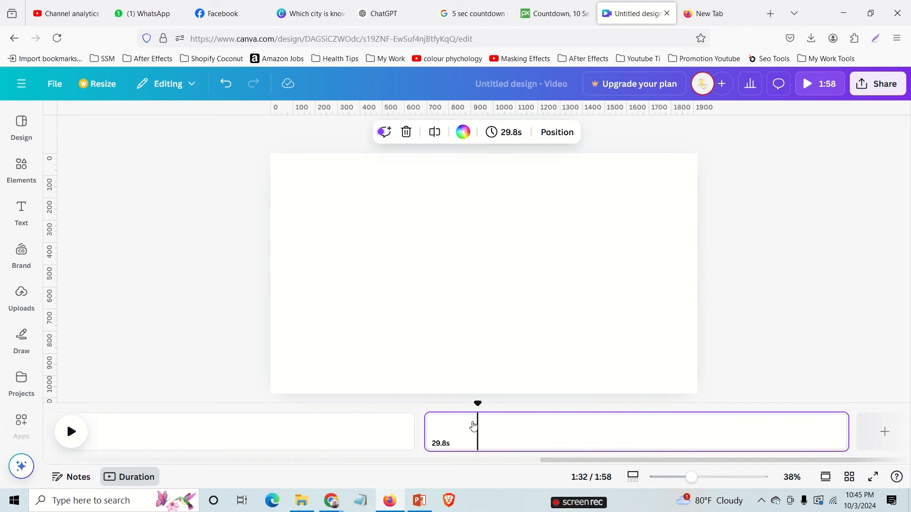
right_click(478, 430)
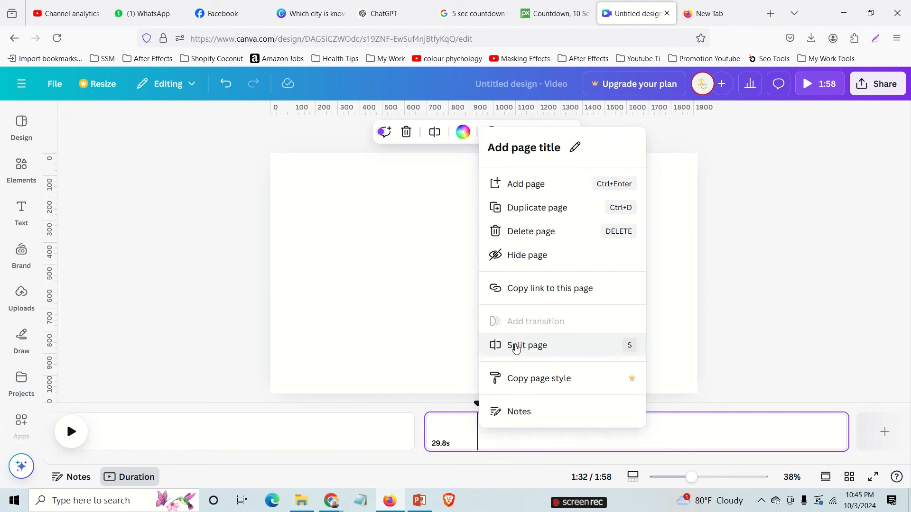
click(516, 359)
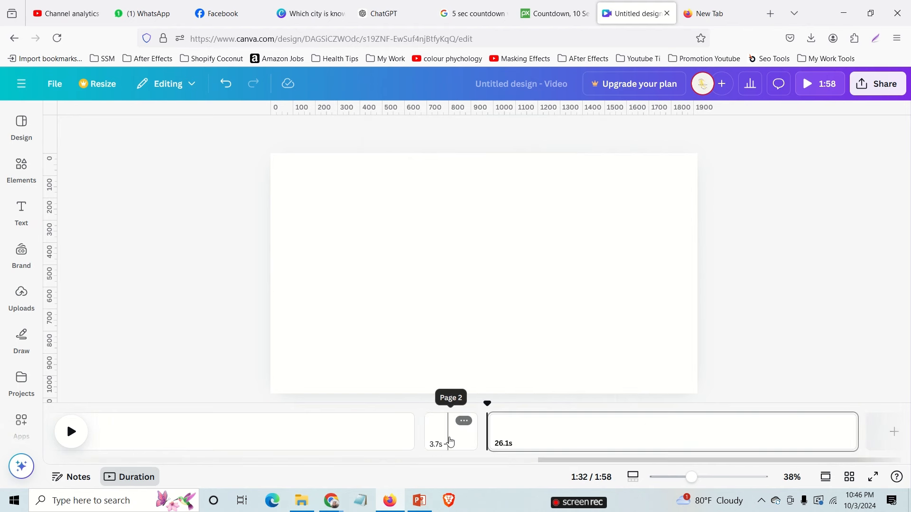
- Delete the final 26.1-second page and the long first page, keeping only the 3.7-second page
right_click(557, 432)
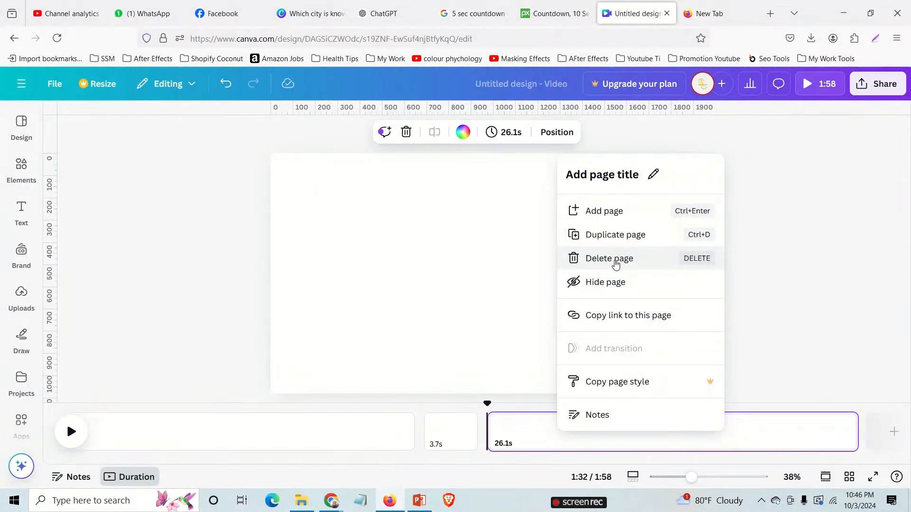
click(615, 259)
click(261, 434)
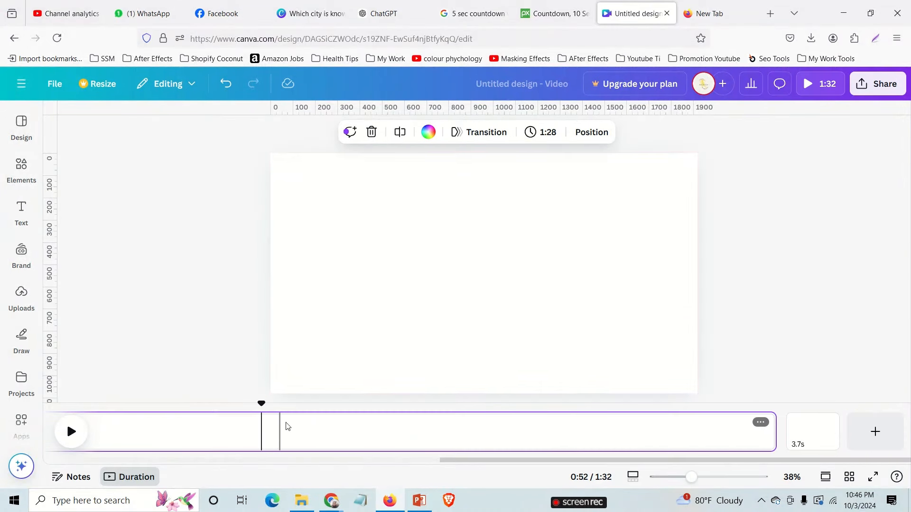
right_click(286, 426)
click(337, 231)
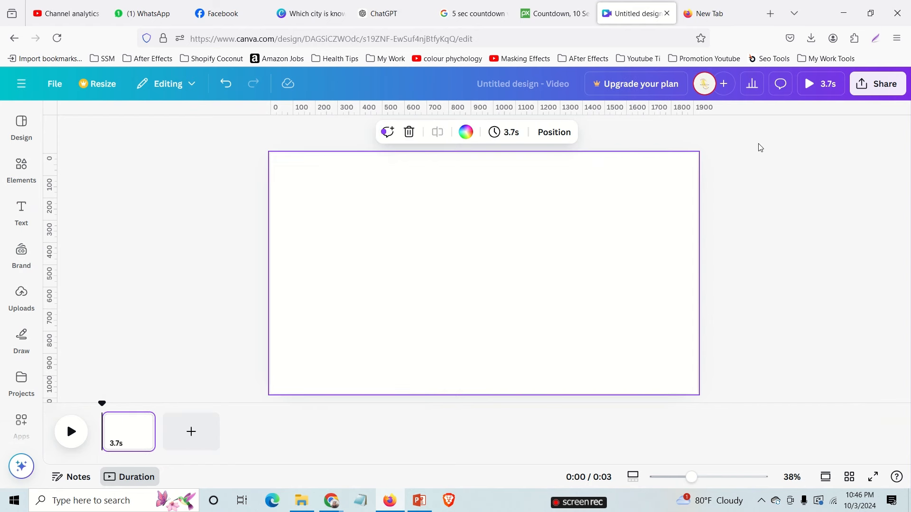
- Add a blank 5-second page after the 3.7-second page and display the uploaded images
click(21, 304)
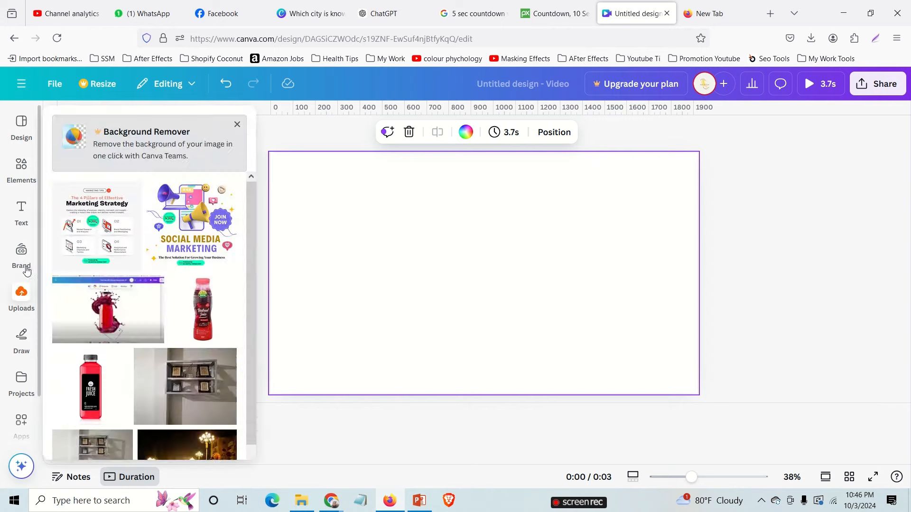
click(256, 250)
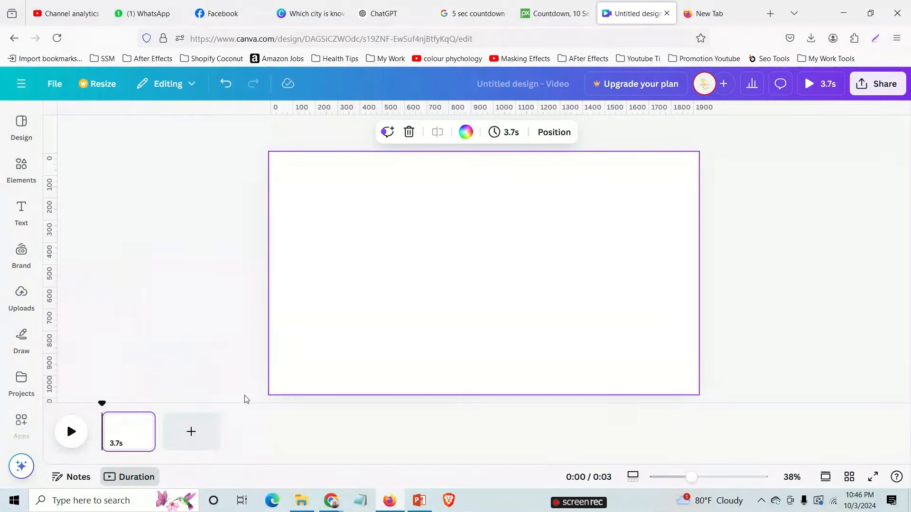
click(22, 254)
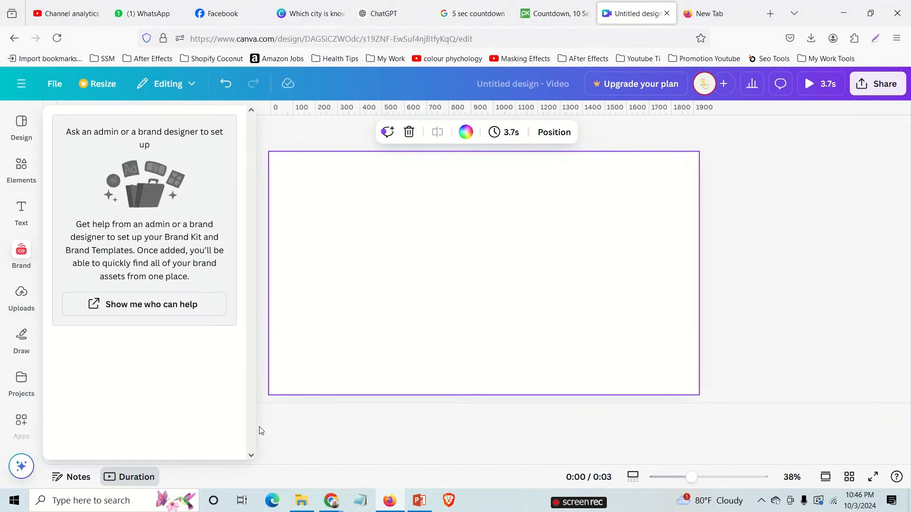
click(294, 433)
click(189, 432)
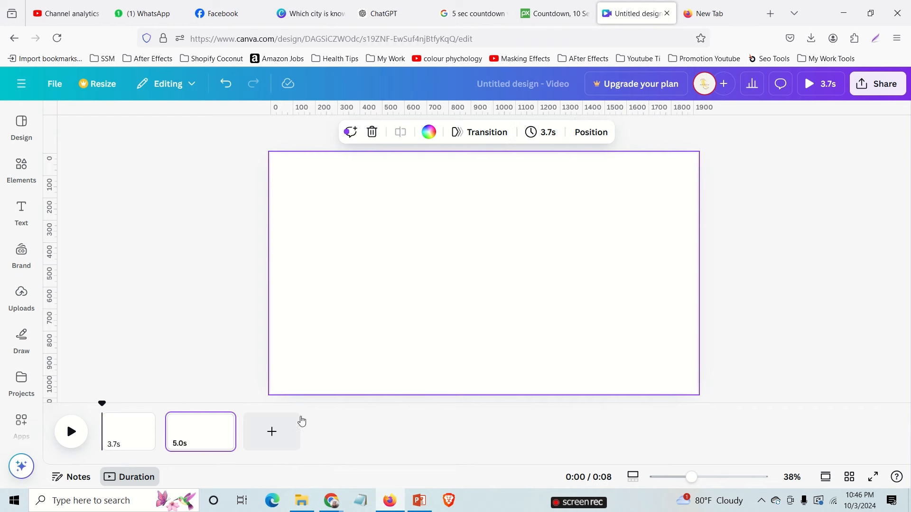
click(20, 296)
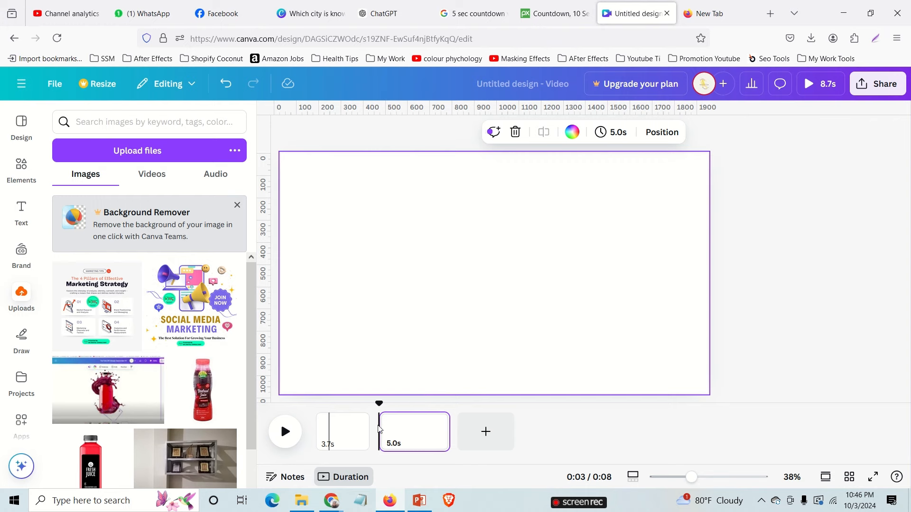
mouse_move(380, 429)
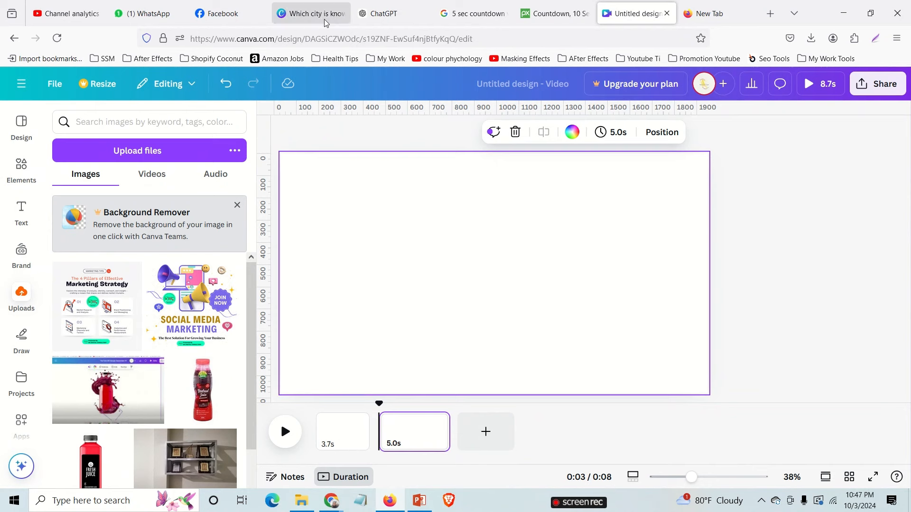
- Review the quiz page in the city quiz design and return to the untitled video design
mouse_move(323, 21)
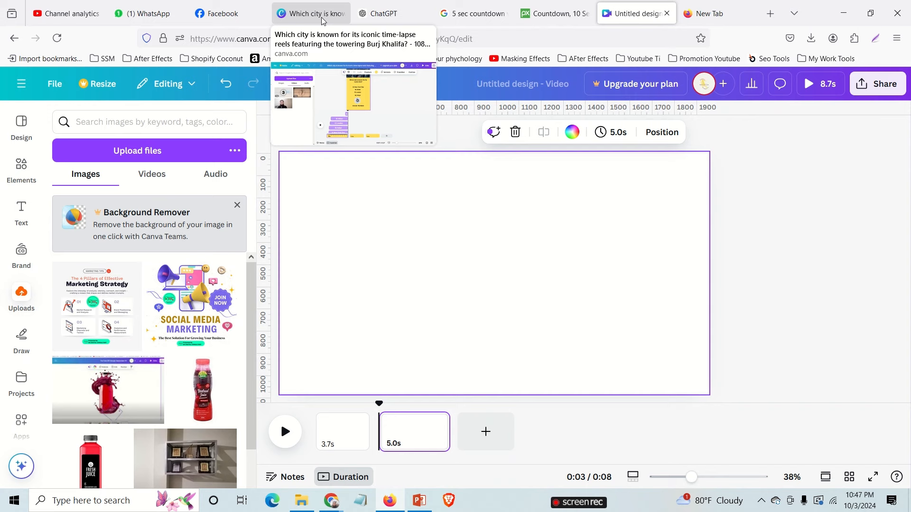
click(323, 19)
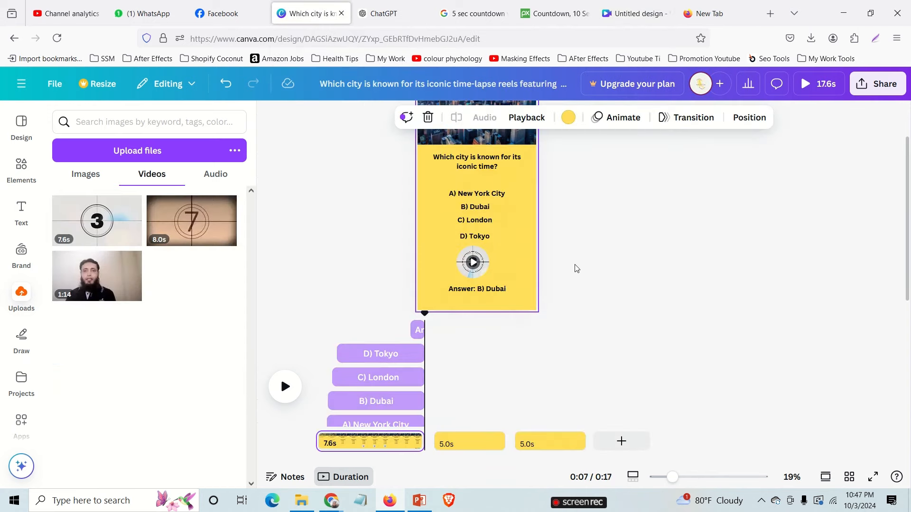
scroll(583, 282, up, 1)
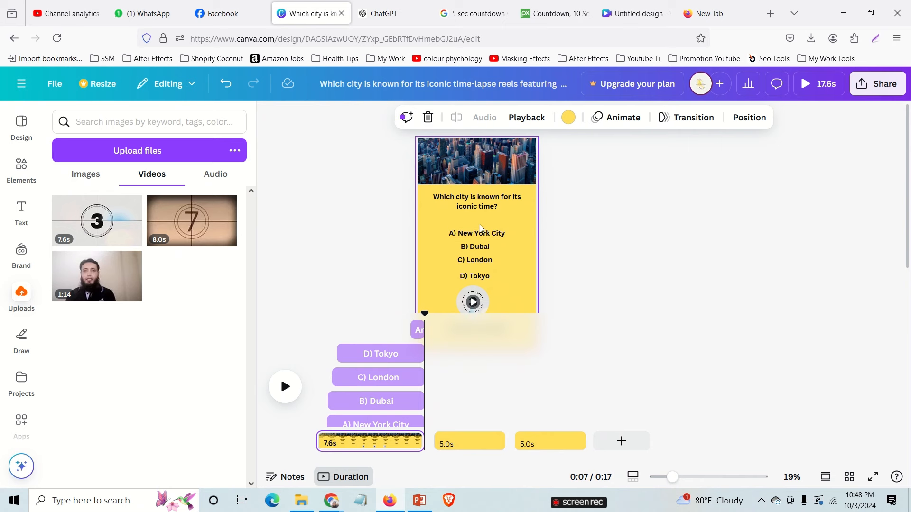
click(636, 13)
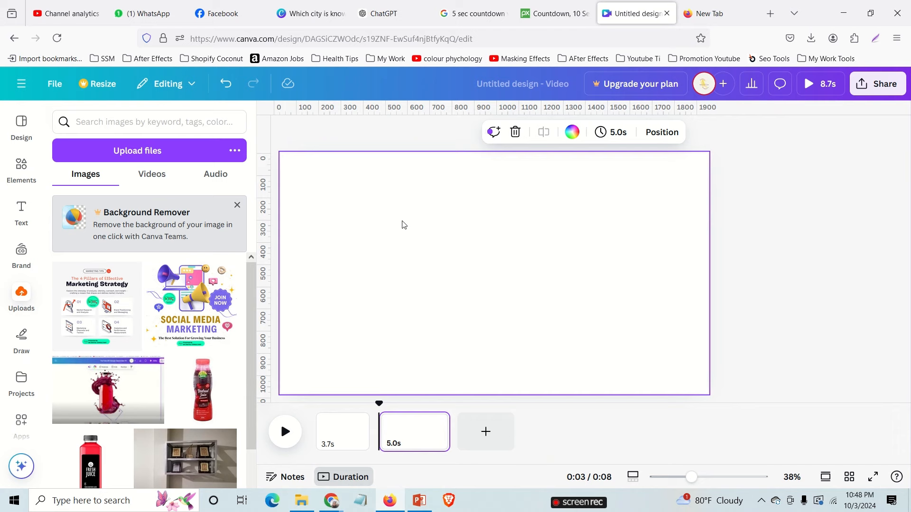
- Open the Background Remover offer shown with the uploaded images and close it
mouse_move(317, 27)
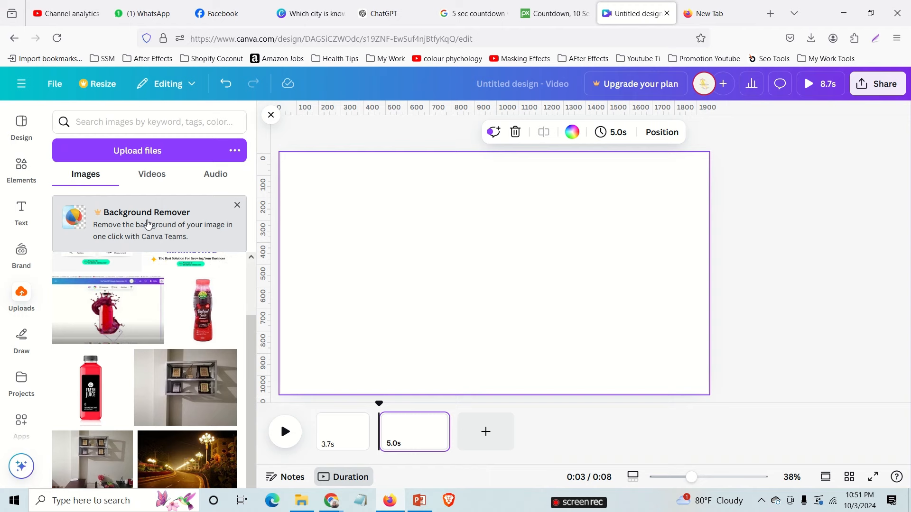
click(124, 229)
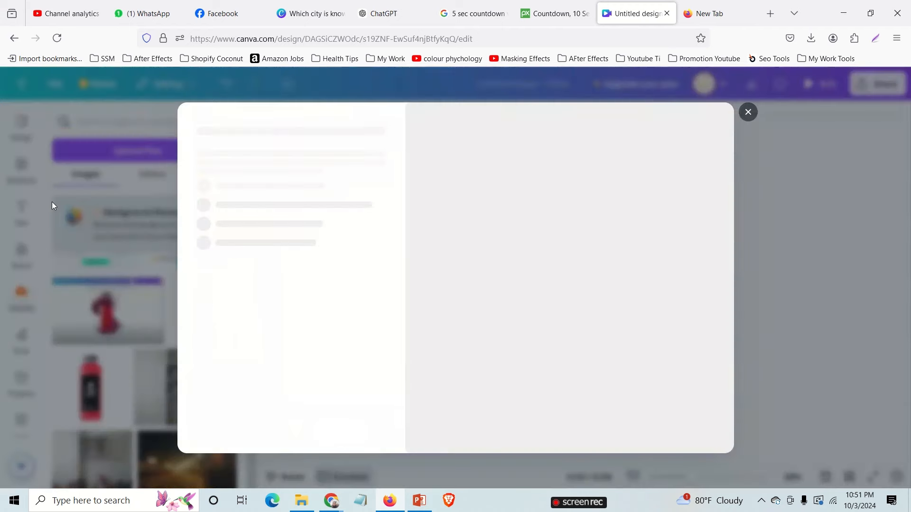
click(747, 114)
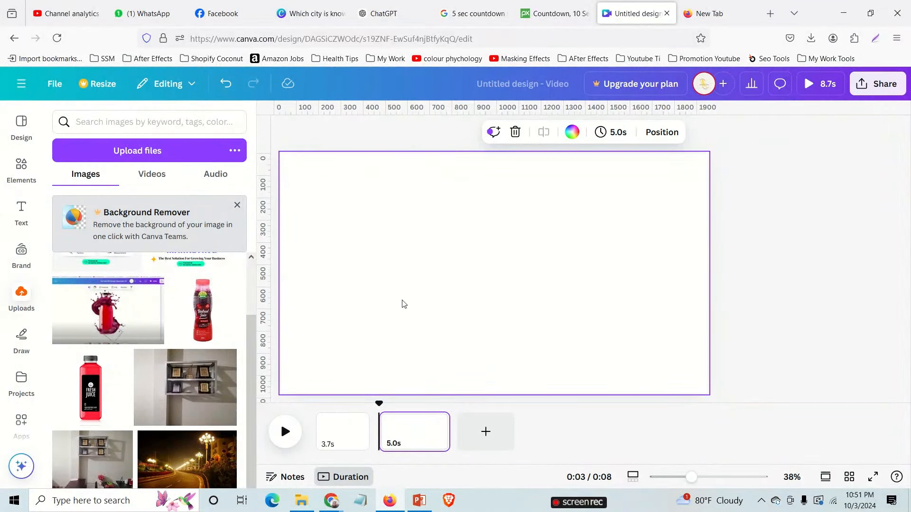
- In the city quiz design, select the skyline photo and examine its Magic Studio tools, filters and effects
click(338, 21)
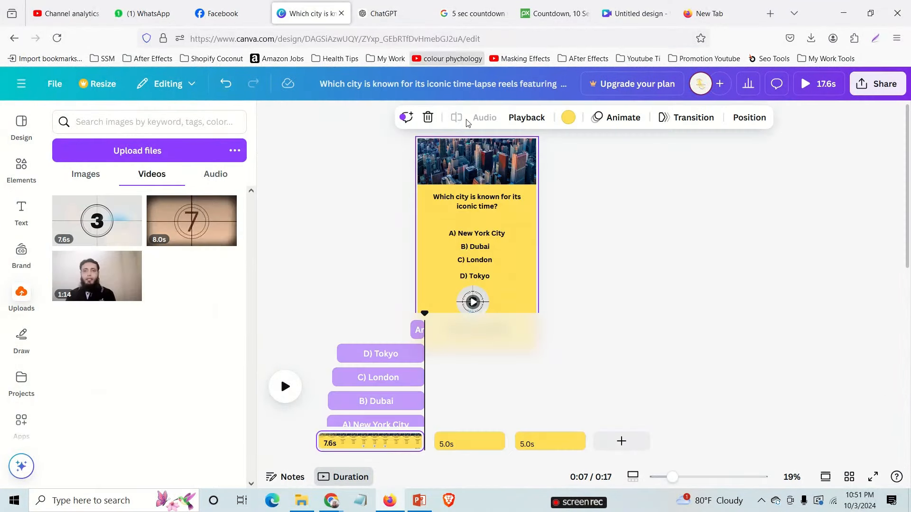
click(485, 163)
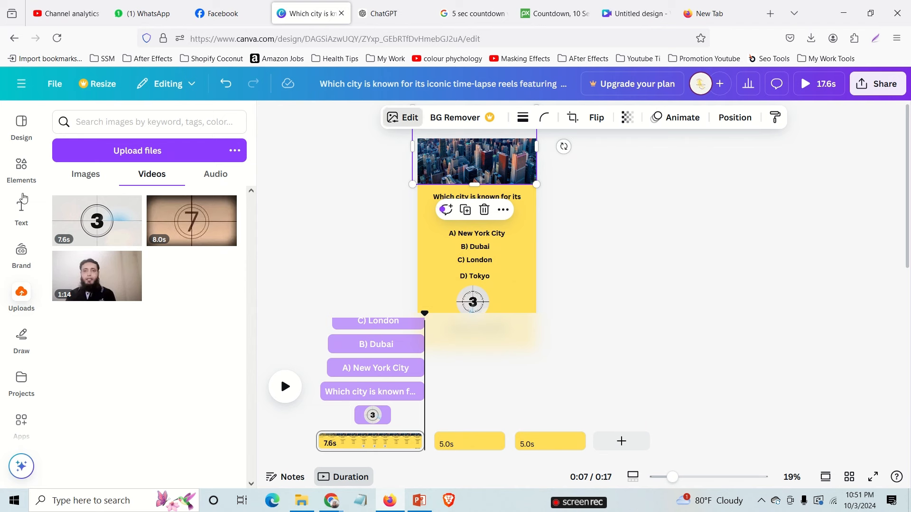
click(401, 118)
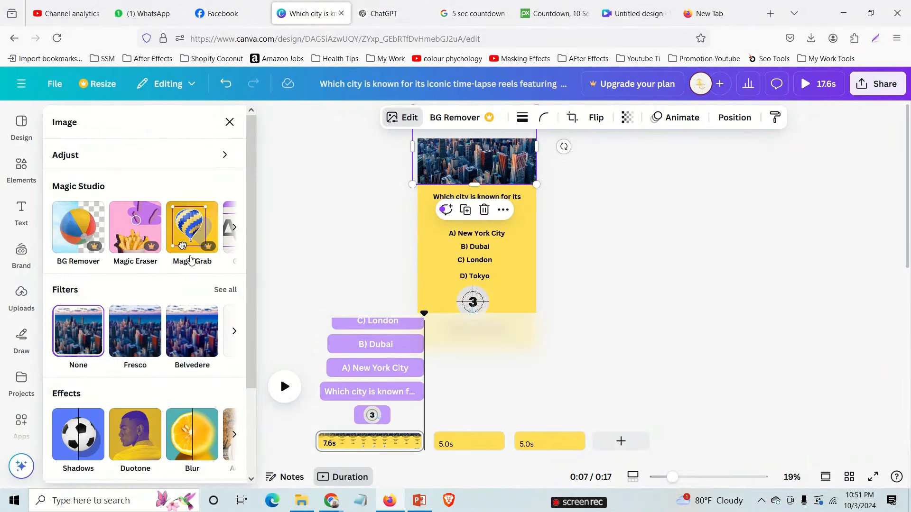
scroll(192, 261, down, 3)
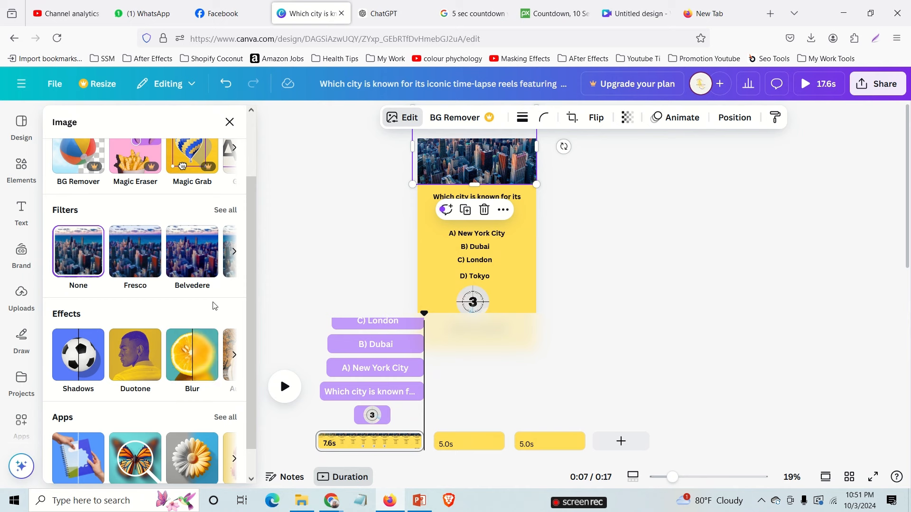
scroll(192, 294, up, 2)
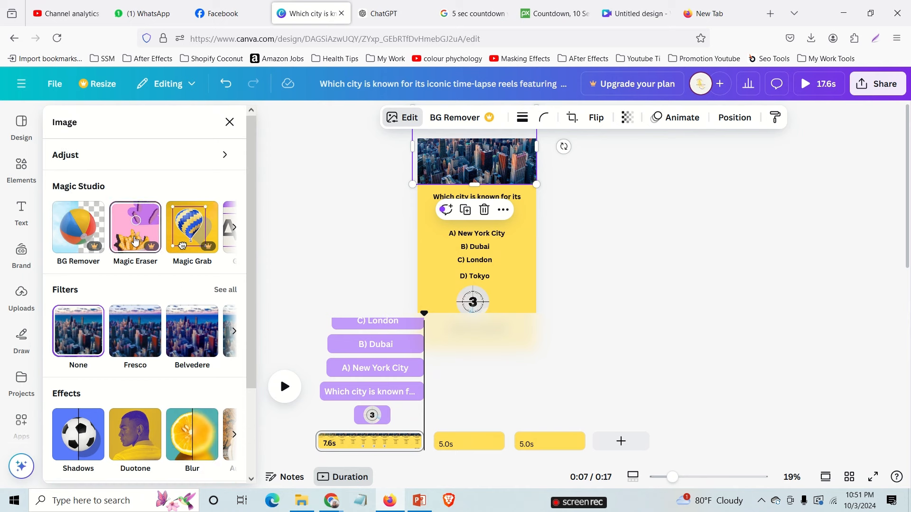